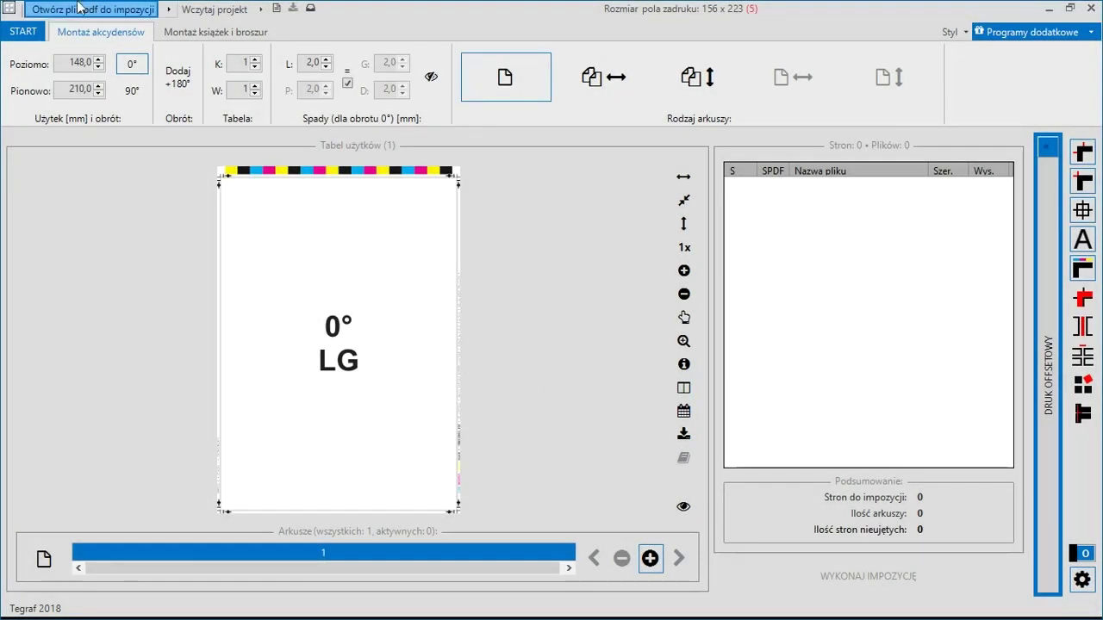
Step: Open circle-A5.pdf, polygon-A5.pdf, rectangle-A5.pdf and triangle-A5.pdf from the test folder for imposition
{"action": "left_click", "coordinate": [80, 7]}
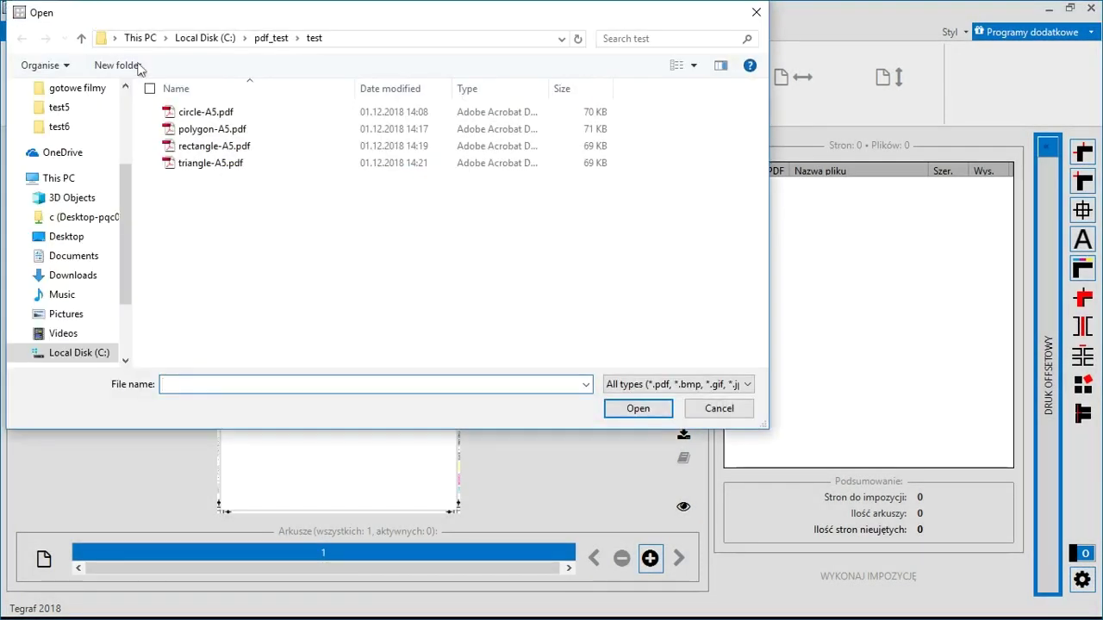
{"action": "left_click_drag", "start_coordinate": [319, 242], "coordinate": [175, 92]}
{"action": "left_click", "coordinate": [646, 411]}
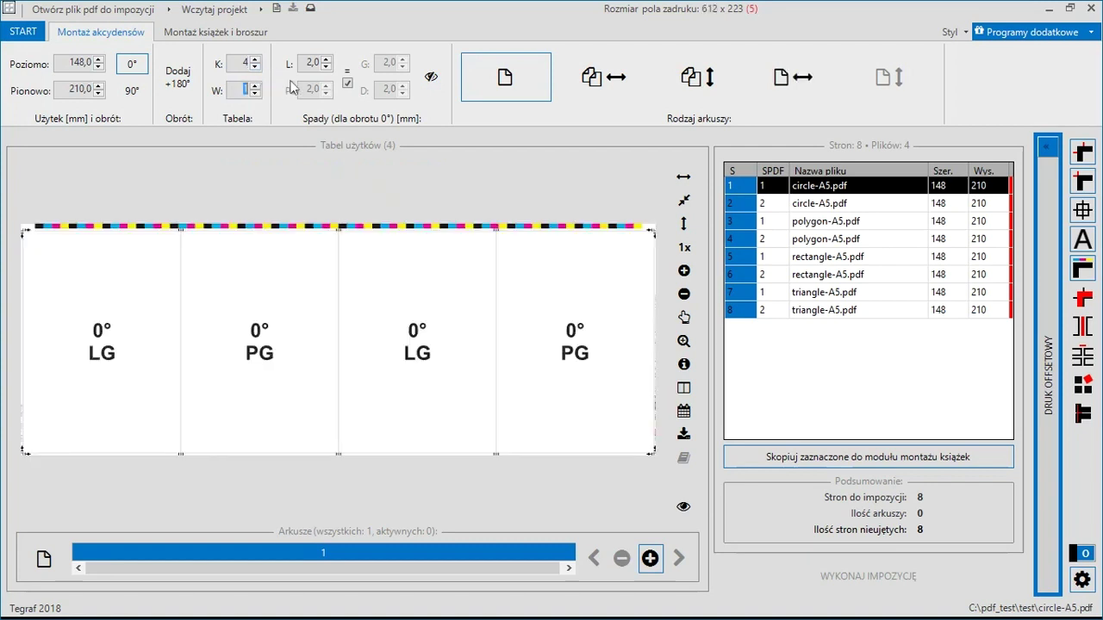
Step: Set the imposition table to 4 columns and 2 rows, and choose the two-sided sheet type with horizontal turning
{"action": "key", "text": "Tab"}
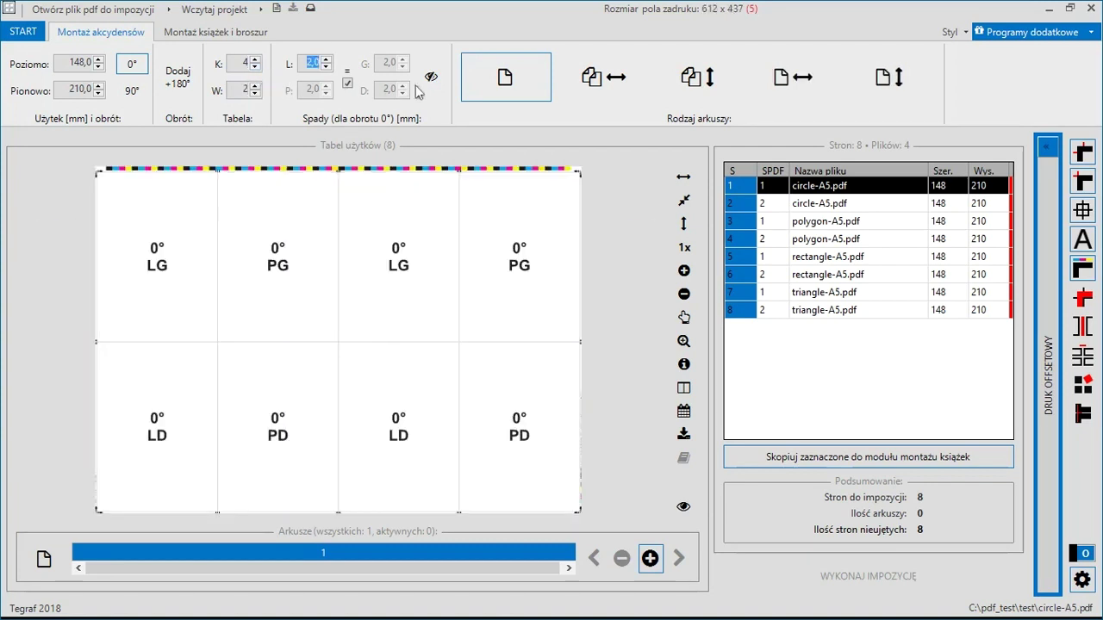
{"action": "left_click", "coordinate": [610, 79]}
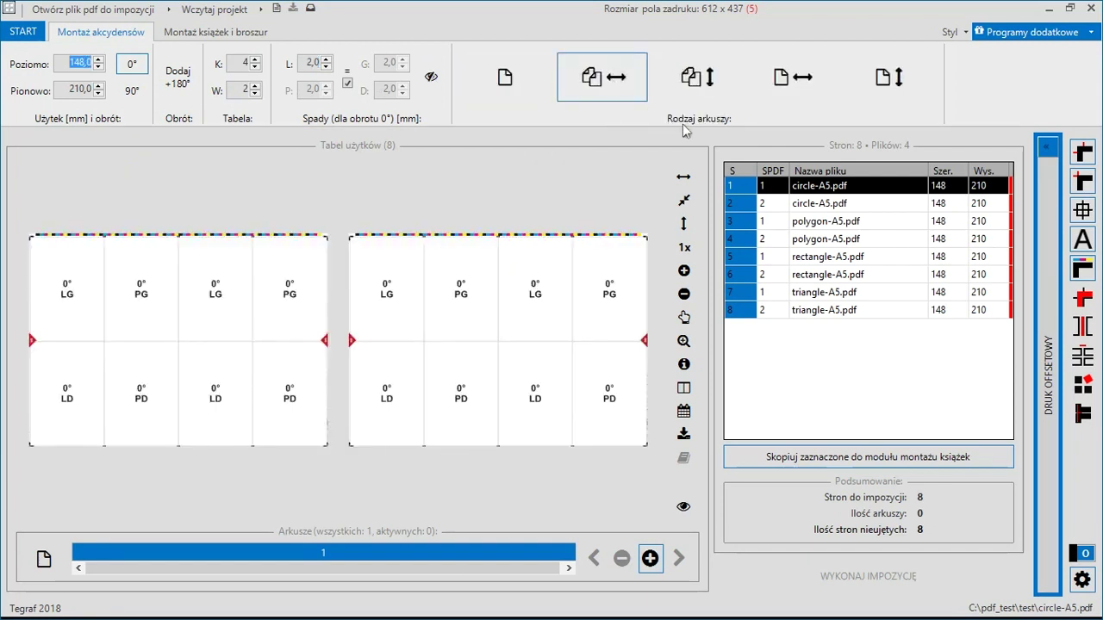
Step: Autofill the sheet with all pages by columns, repeating each page 2 times, and briefly preview the actual page content
{"action": "right_click", "coordinate": [834, 188]}
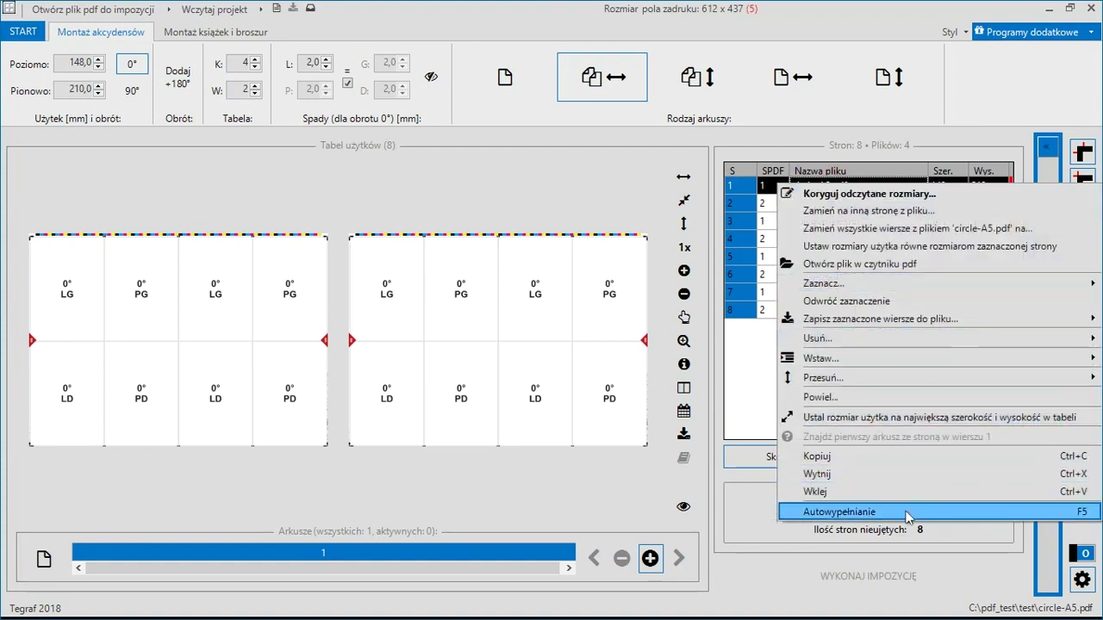
{"action": "left_click", "coordinate": [862, 512]}
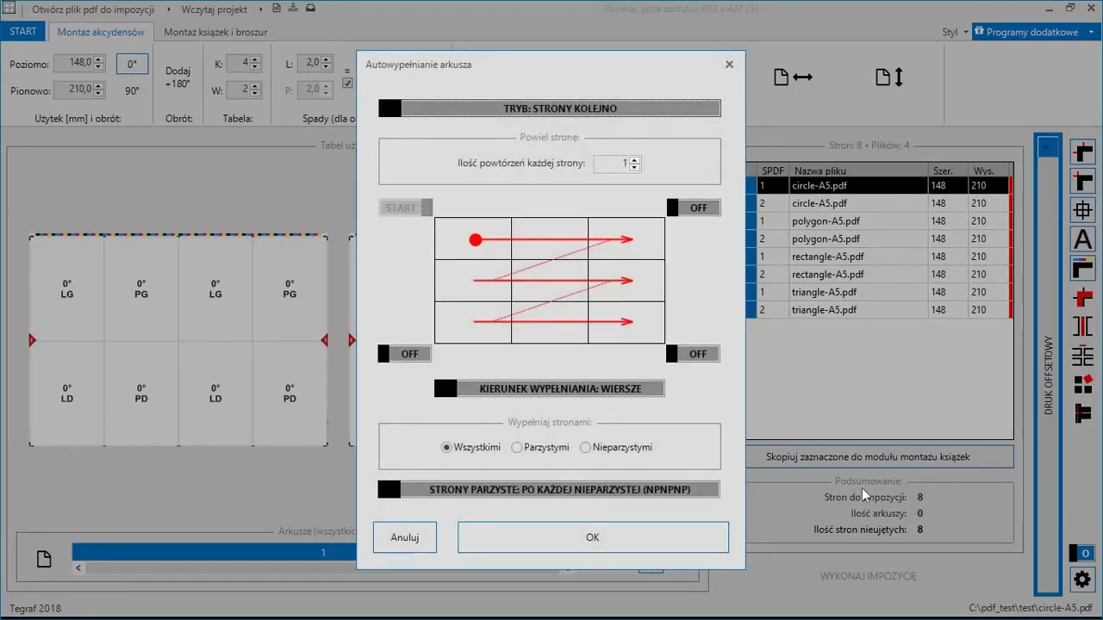
{"action": "left_click", "coordinate": [639, 166]}
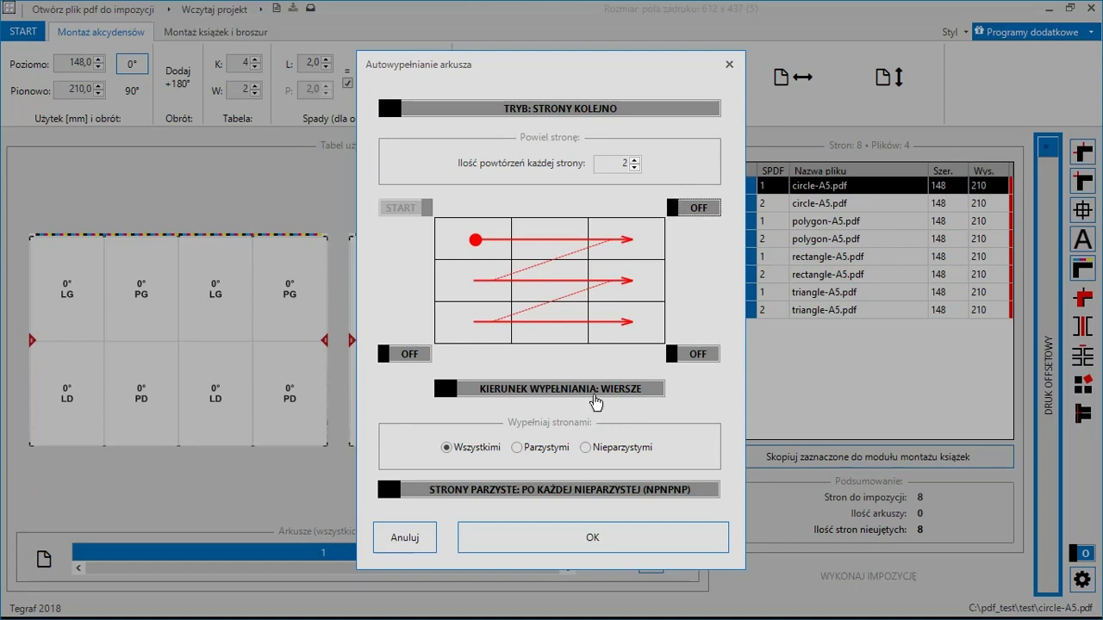
{"action": "left_click", "coordinate": [594, 392]}
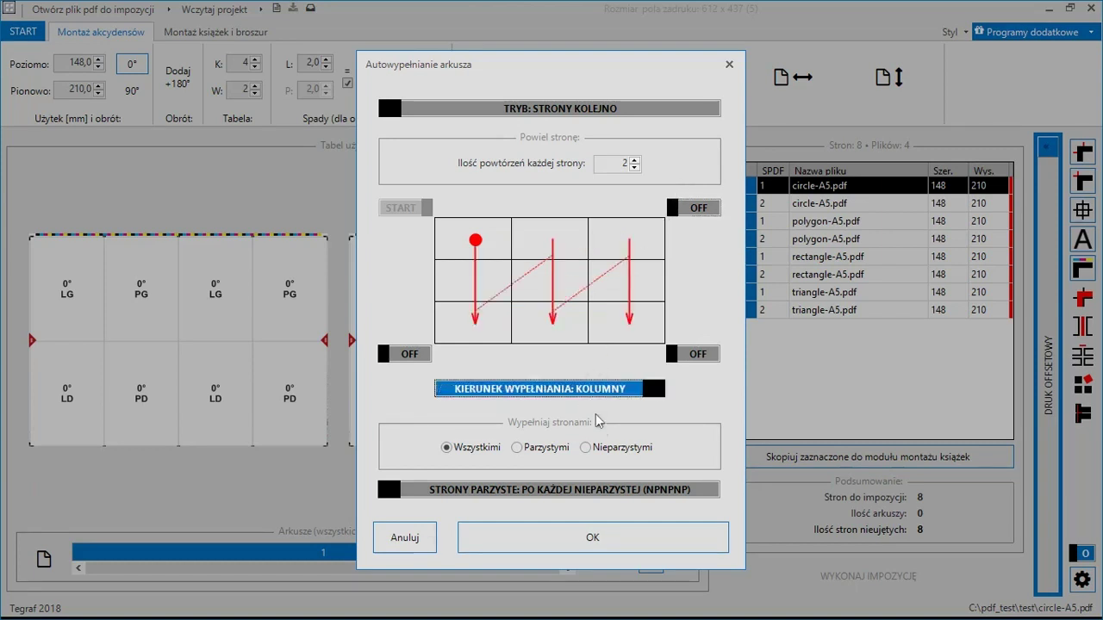
{"action": "left_click", "coordinate": [593, 552]}
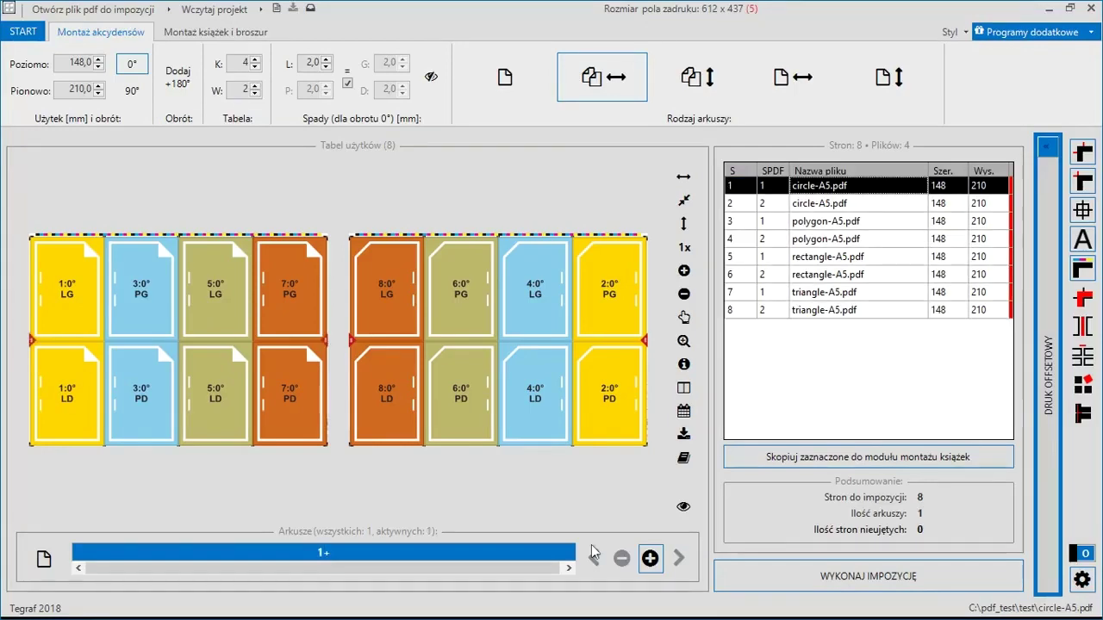
{"action": "left_click", "coordinate": [684, 508]}
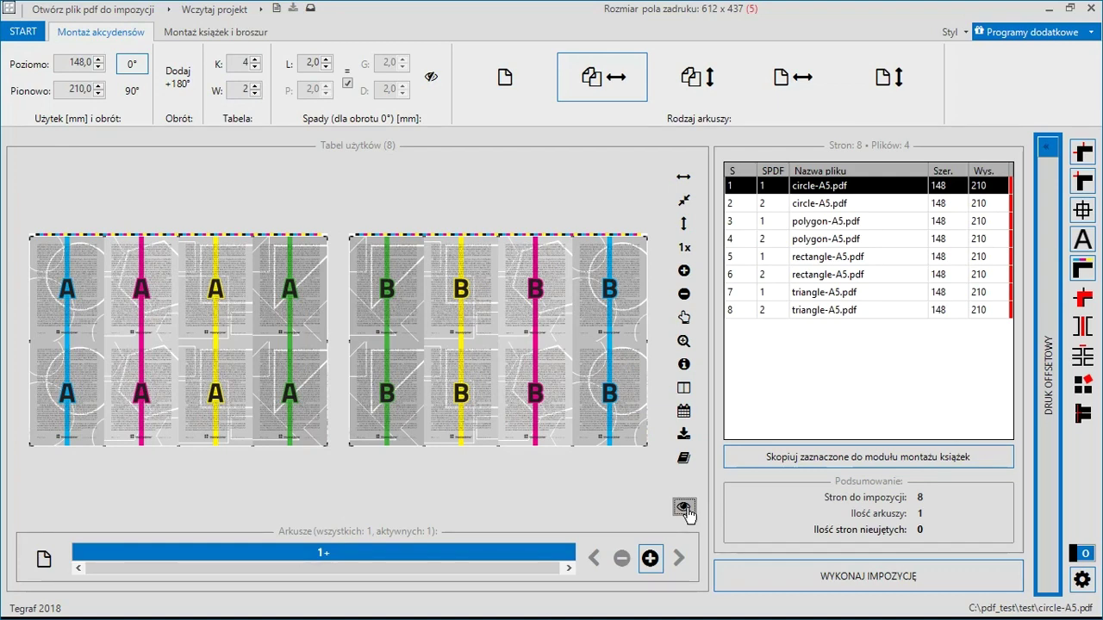
{"action": "left_click", "coordinate": [684, 508]}
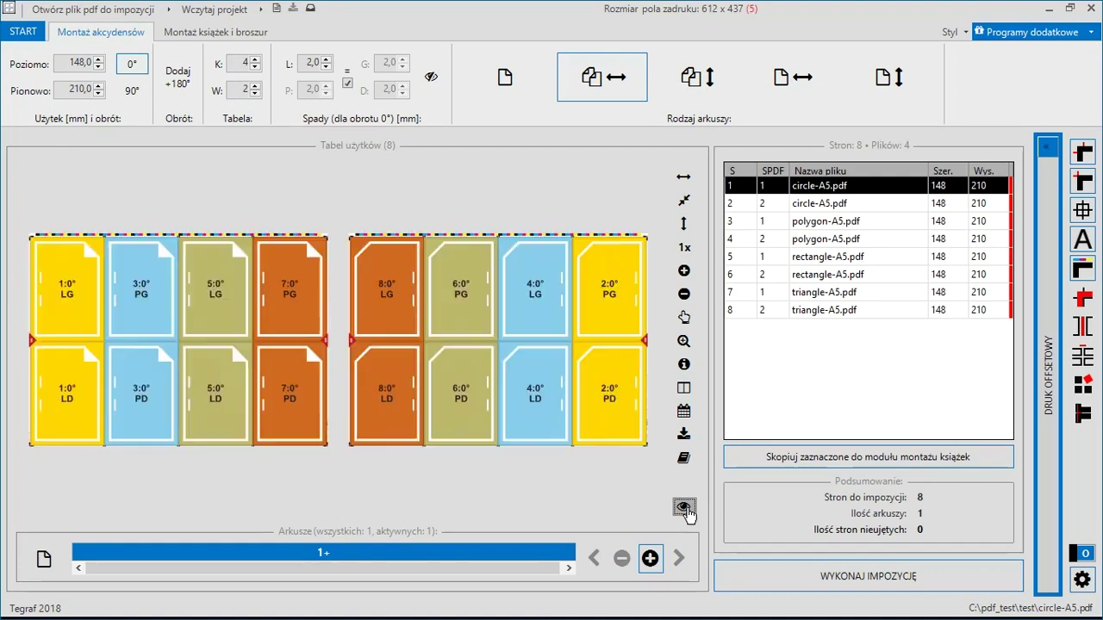
Step: Run the imposition, save the PDF in the test folder under the suggested name, and inspect page 2 of the output
{"action": "left_click", "coordinate": [881, 578]}
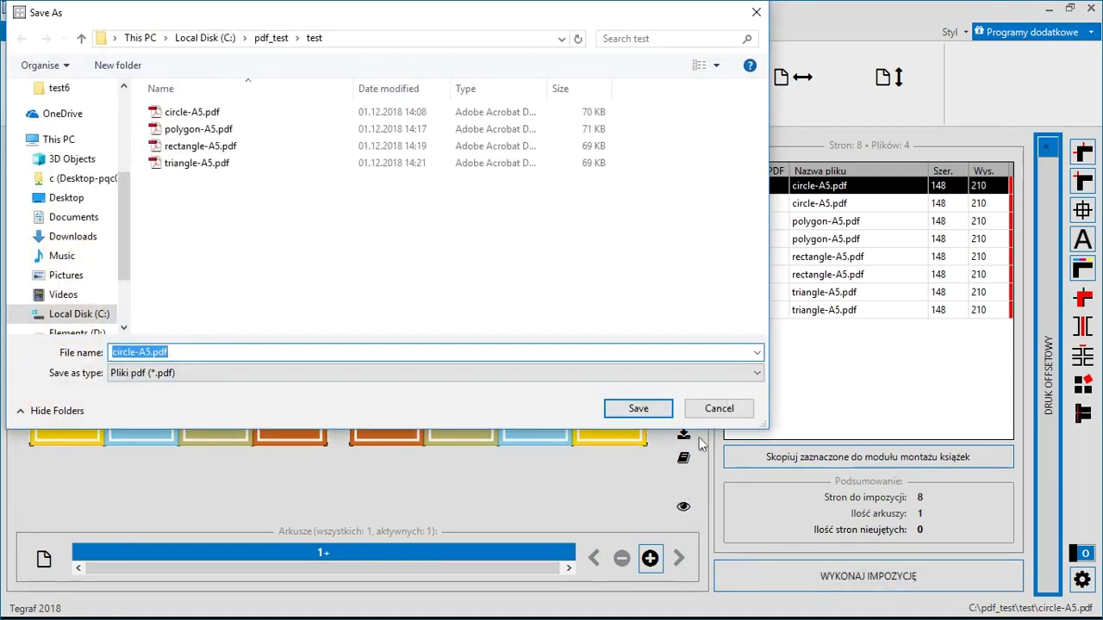
{"action": "left_click", "coordinate": [650, 410]}
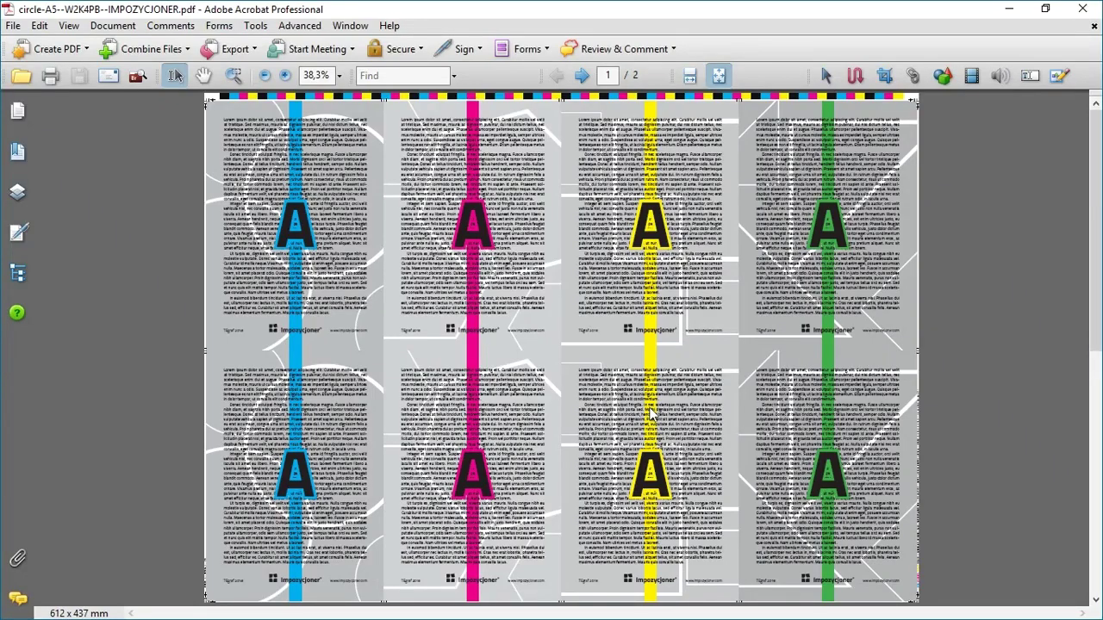
{"action": "left_click", "coordinate": [583, 76]}
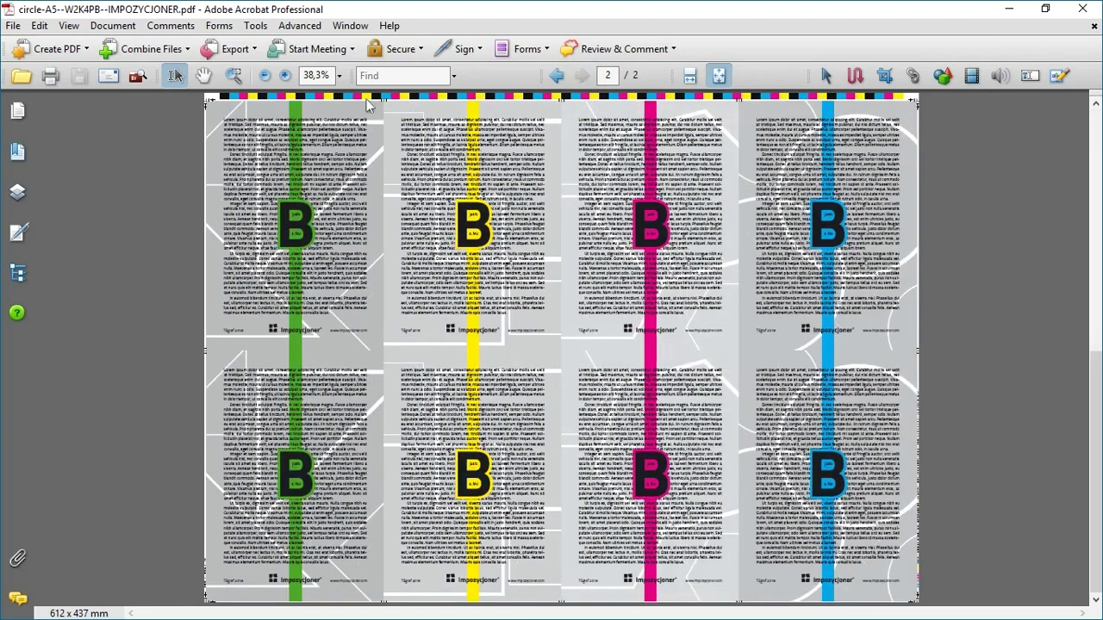
{"action": "left_click", "coordinate": [18, 111]}
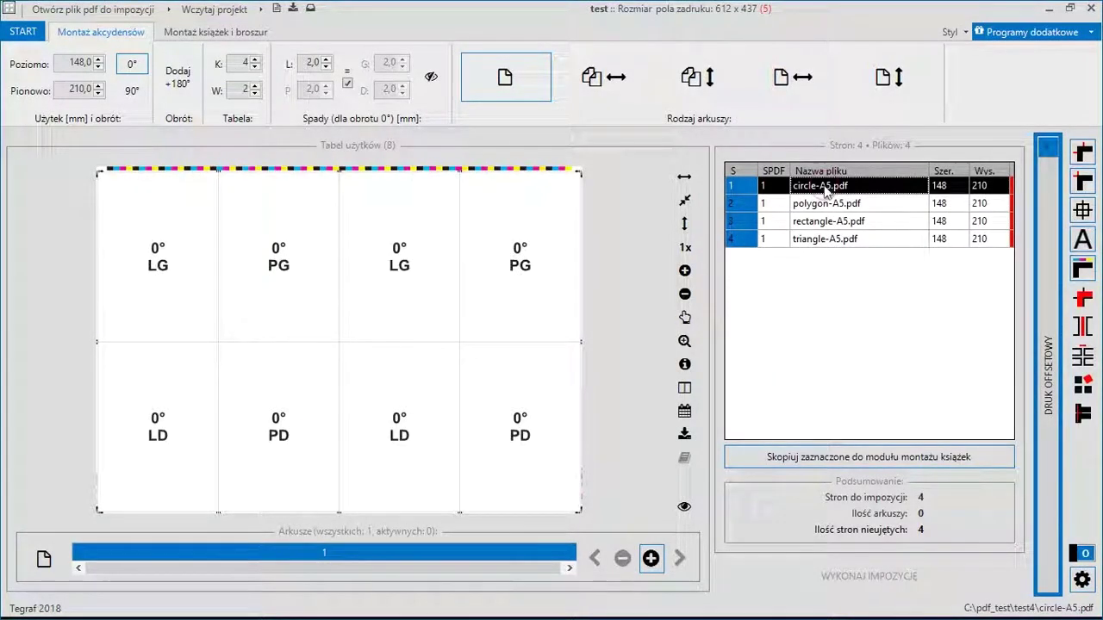
Step: Place circle-A5.pdf in both slots of the first column and polygon-A5.pdf in both slots of the second column
{"action": "left_click", "coordinate": [163, 249]}
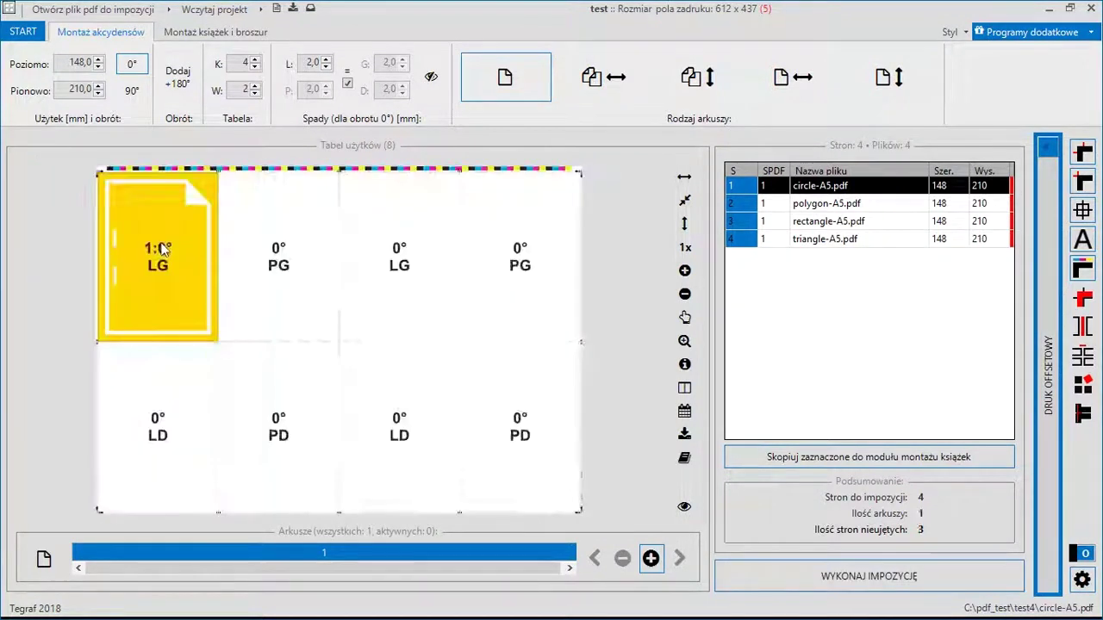
{"action": "left_click", "coordinate": [147, 401]}
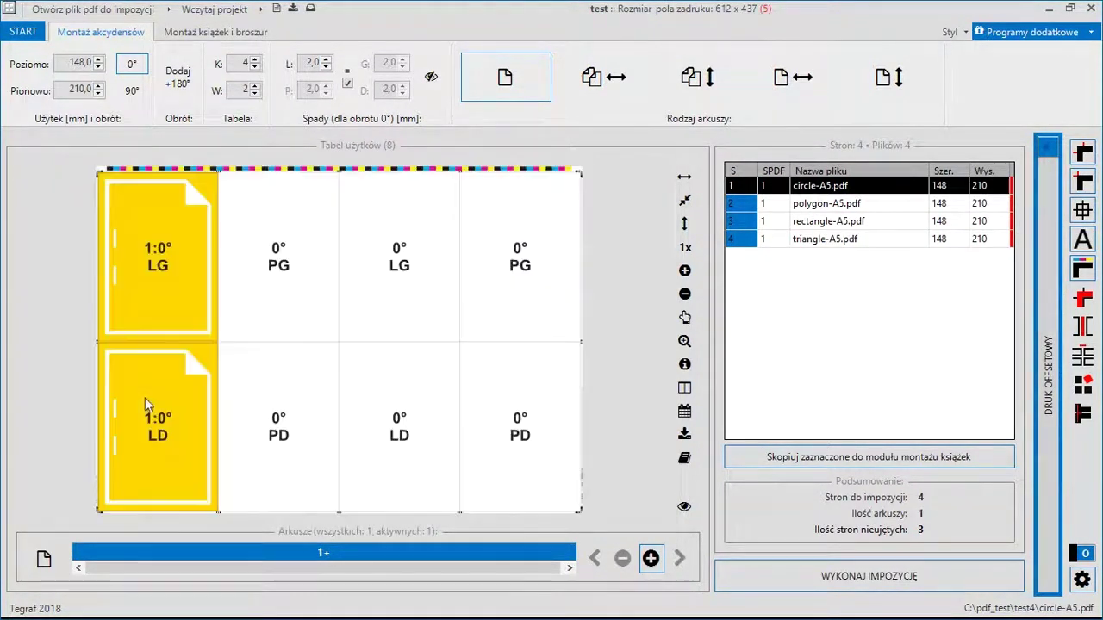
{"action": "left_click", "coordinate": [800, 204]}
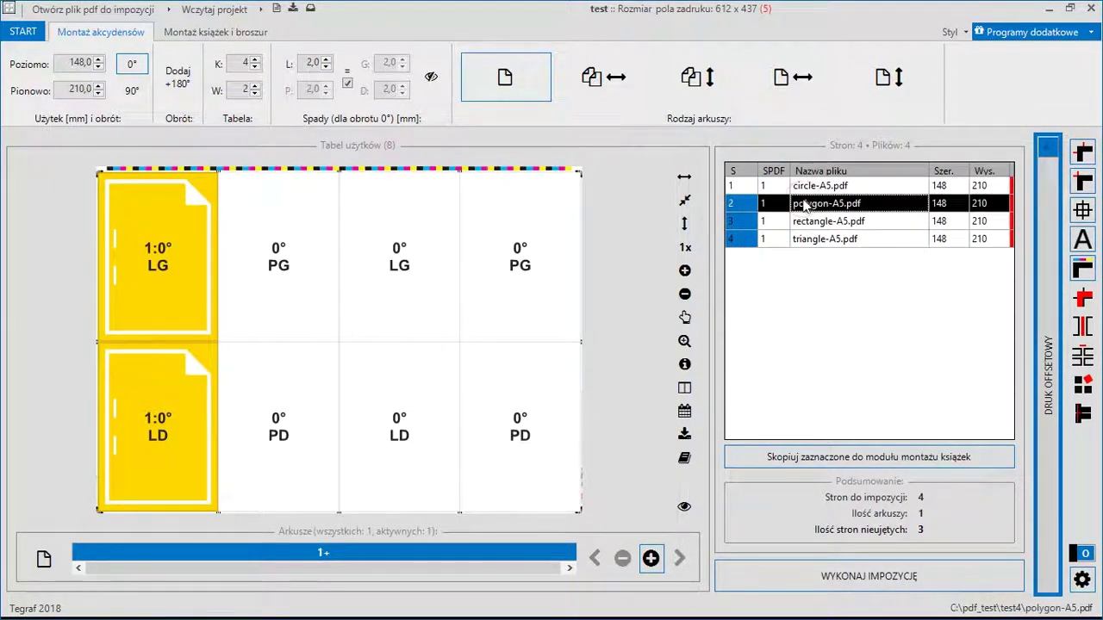
{"action": "left_click", "coordinate": [293, 272]}
{"action": "left_click", "coordinate": [286, 444]}
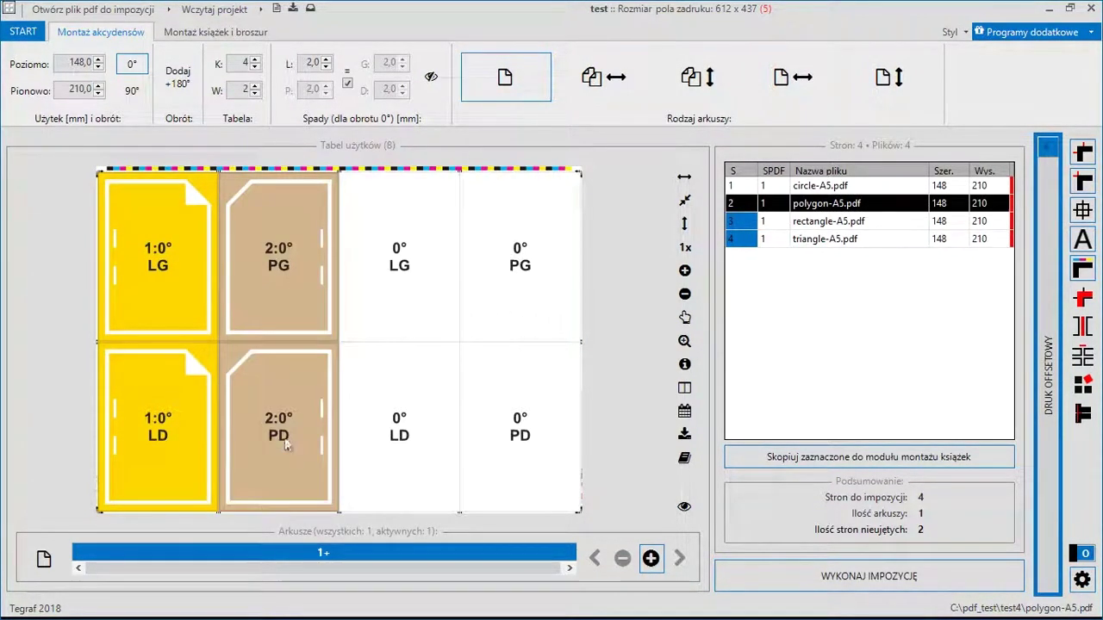
Step: Place rectangle-A5.pdf in both slots of the third column and triangle-A5.pdf in both slots of the fourth column
{"action": "left_click", "coordinate": [849, 224]}
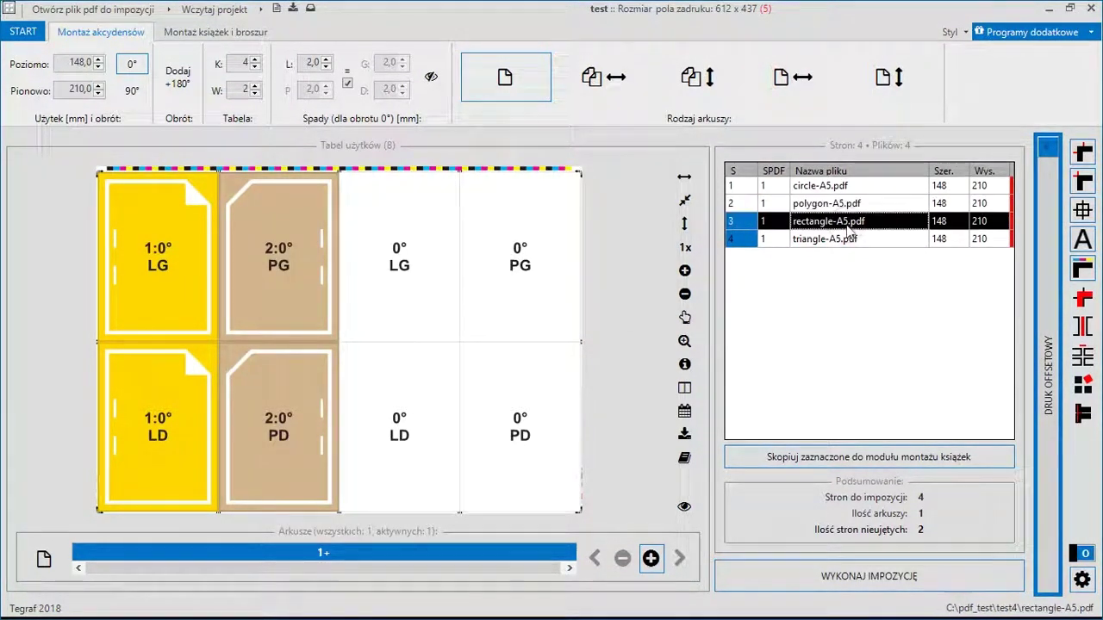
{"action": "left_click", "coordinate": [411, 292]}
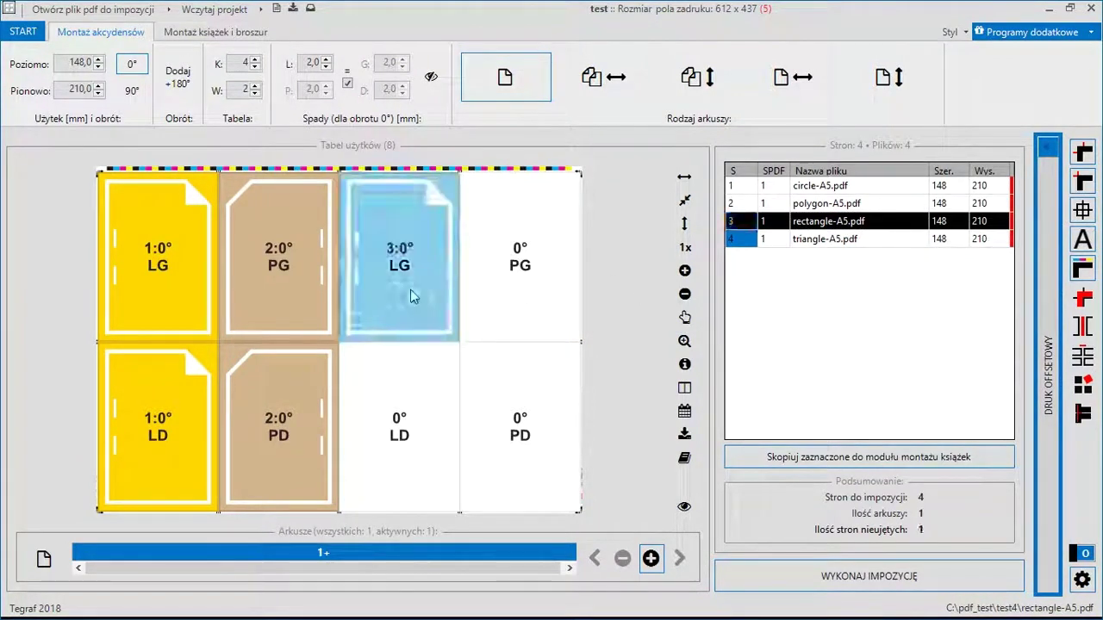
{"action": "left_click", "coordinate": [412, 400]}
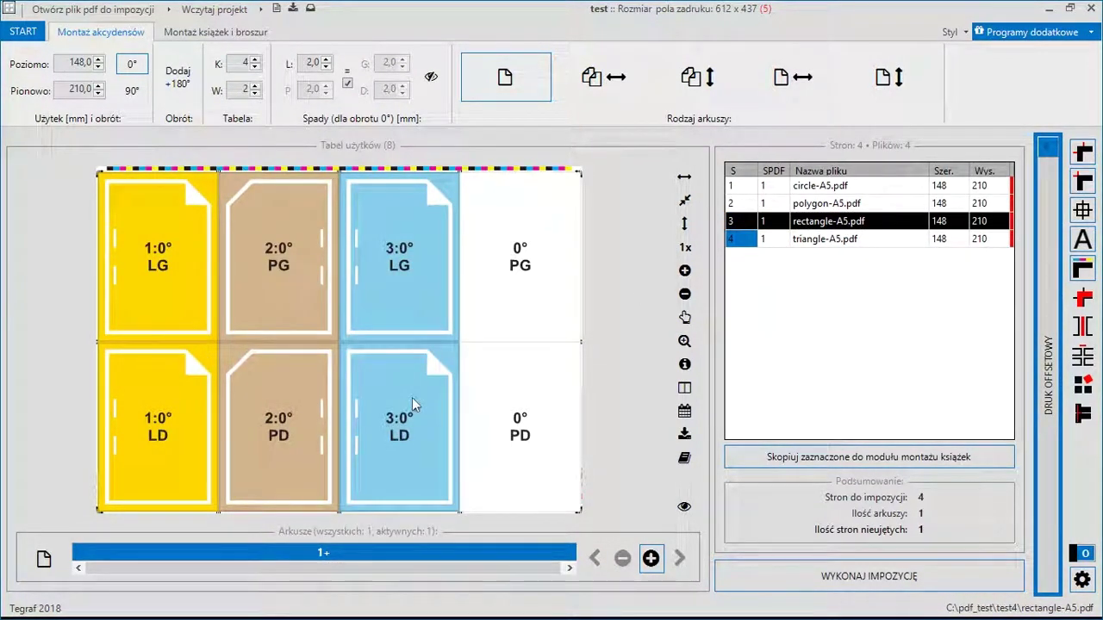
{"action": "left_click", "coordinate": [851, 245]}
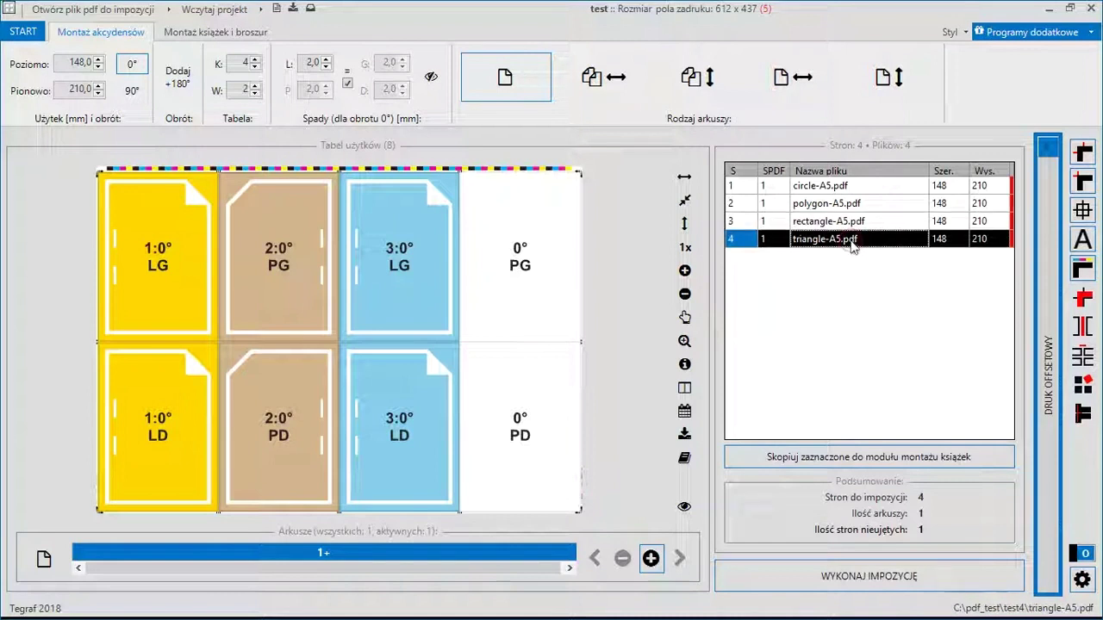
{"action": "left_click", "coordinate": [534, 262]}
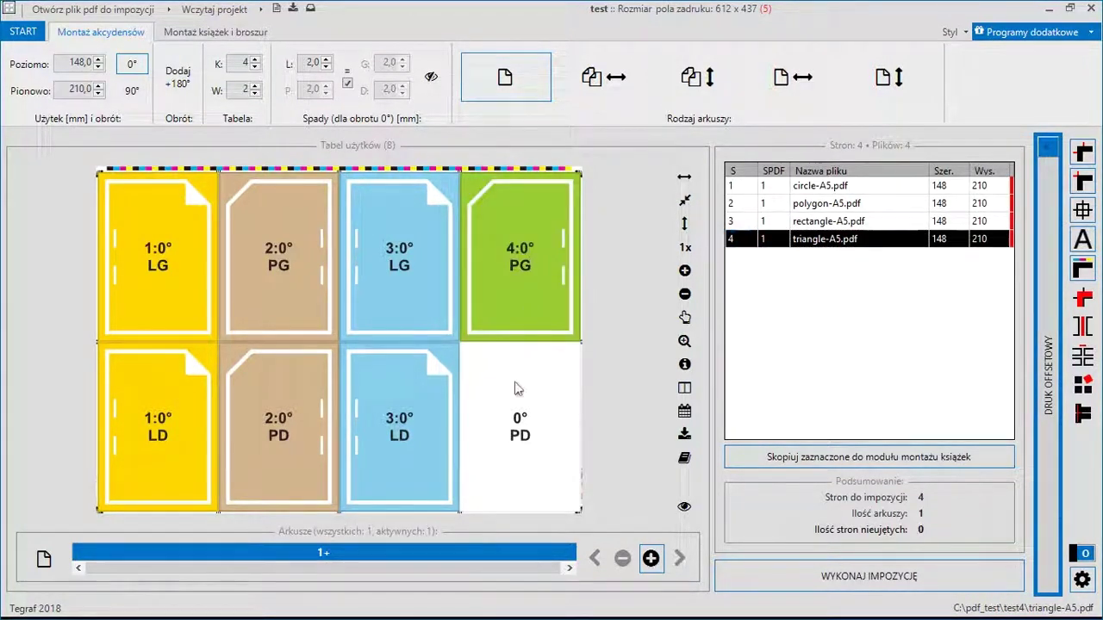
{"action": "left_click", "coordinate": [514, 417]}
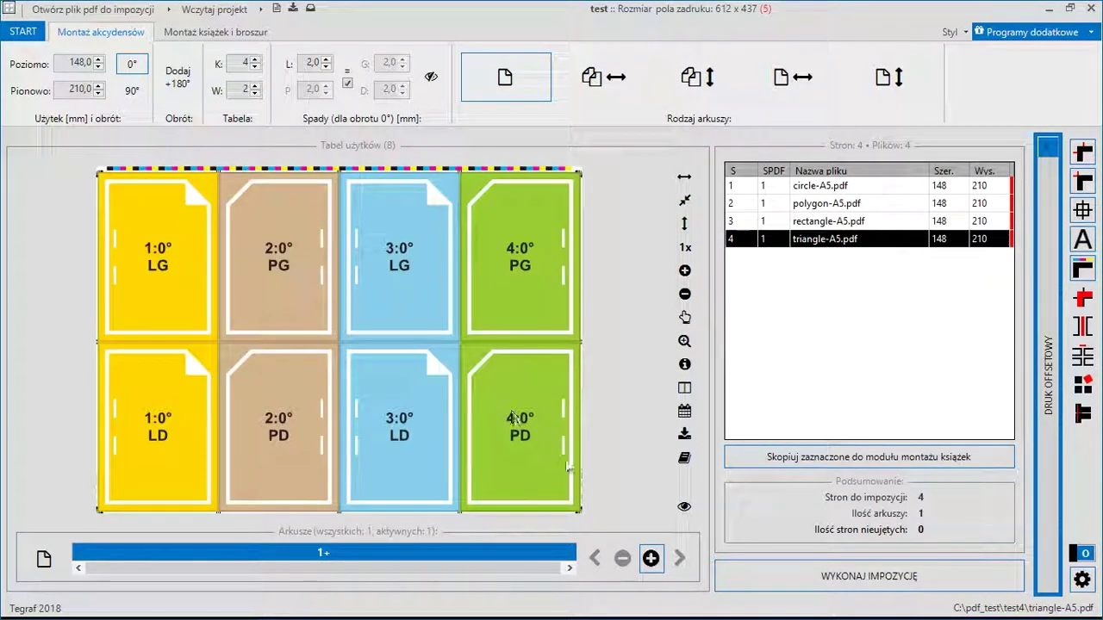
{"action": "left_click", "coordinate": [684, 506]}
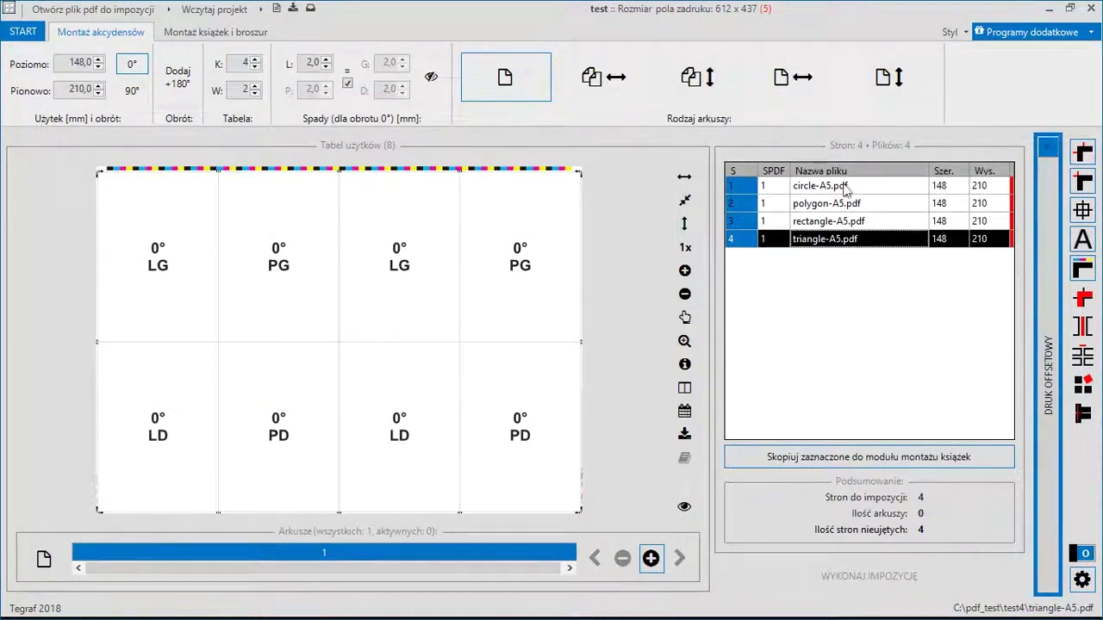
Step: Place circle-A5.pdf on all slots of the first column at once with the column placement command
{"action": "left_click", "coordinate": [845, 187]}
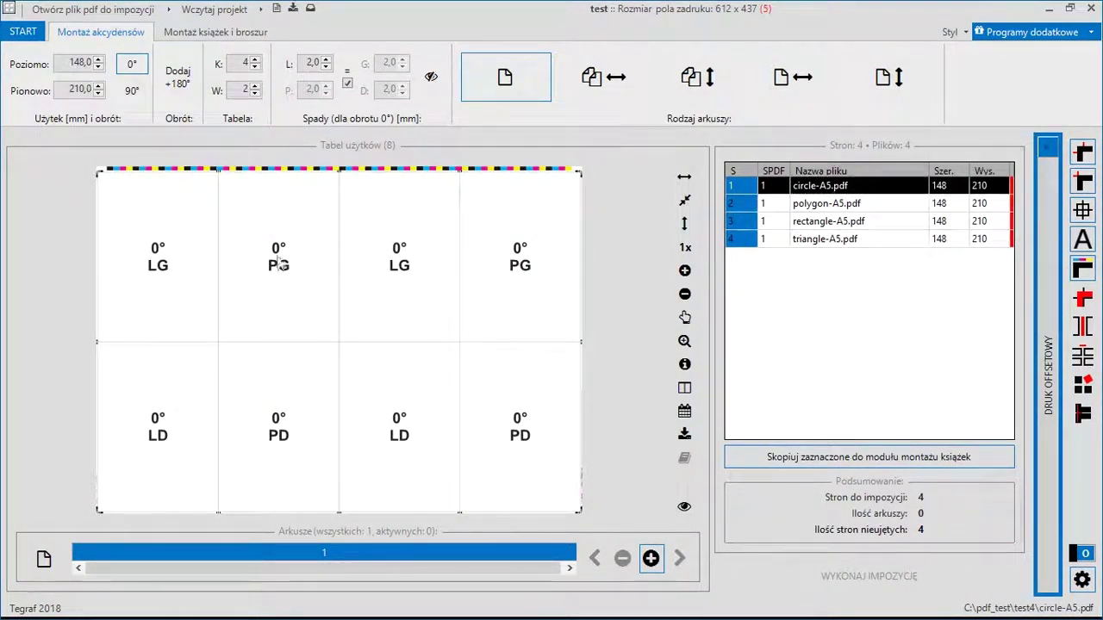
{"action": "right_click", "coordinate": [174, 236]}
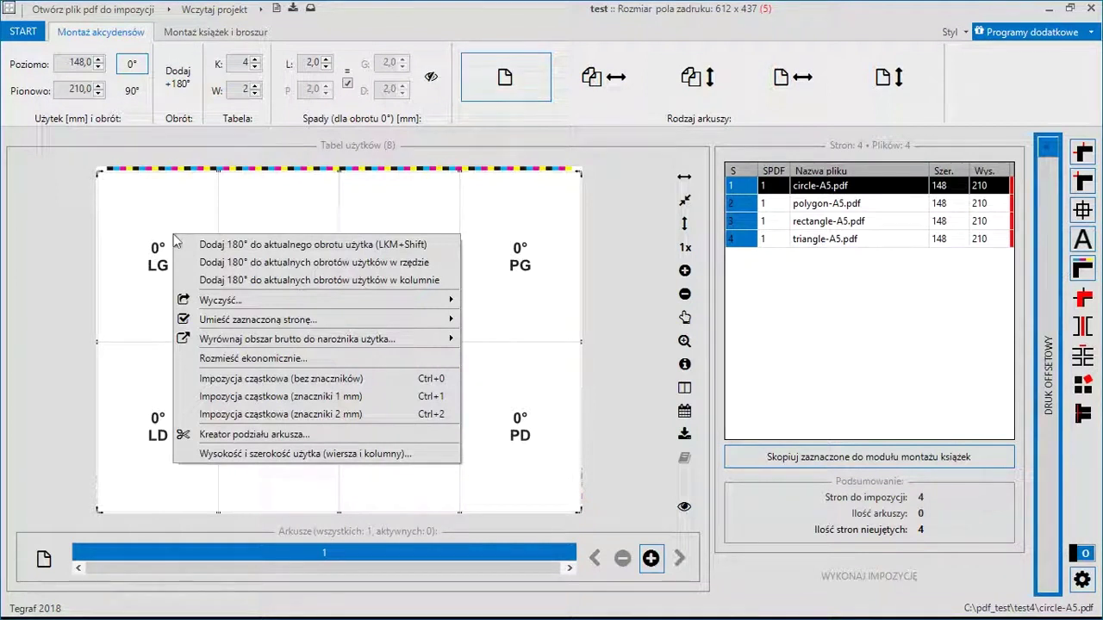
{"action": "mouse_move", "coordinate": [263, 320]}
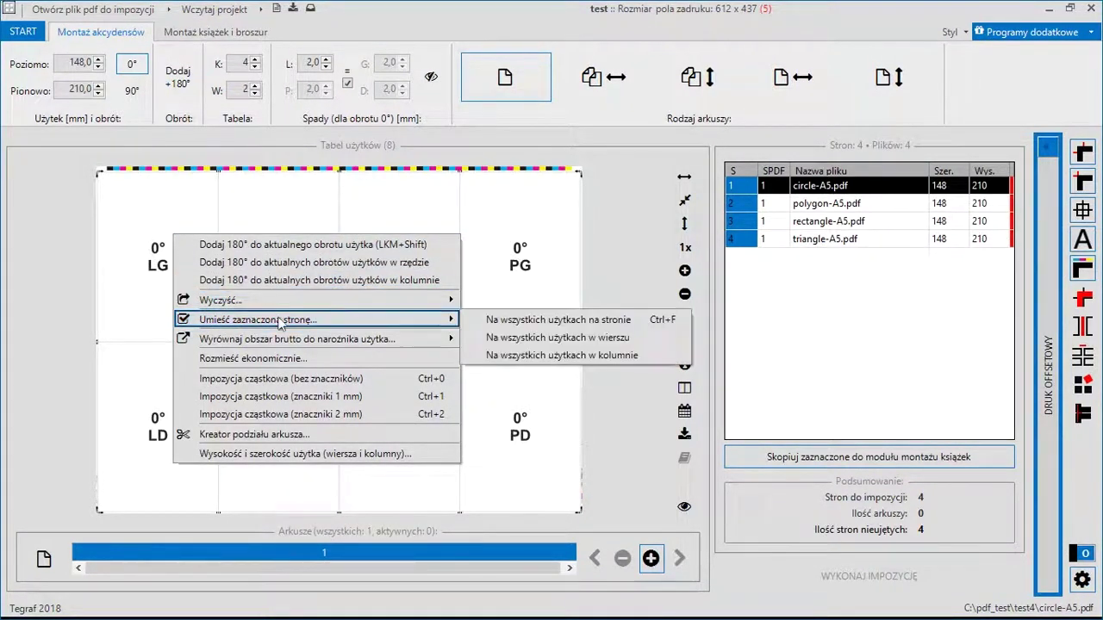
{"action": "left_click", "coordinate": [601, 358]}
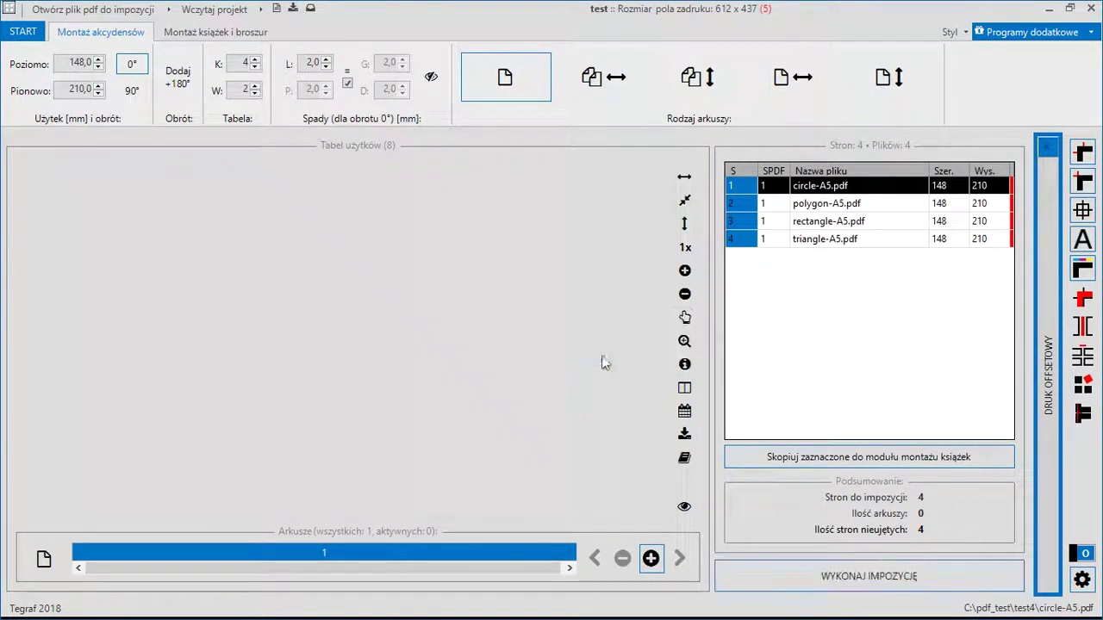
Step: Place polygon-A5.pdf on all slots of the second column at once with the column placement command
{"action": "left_click", "coordinate": [827, 207]}
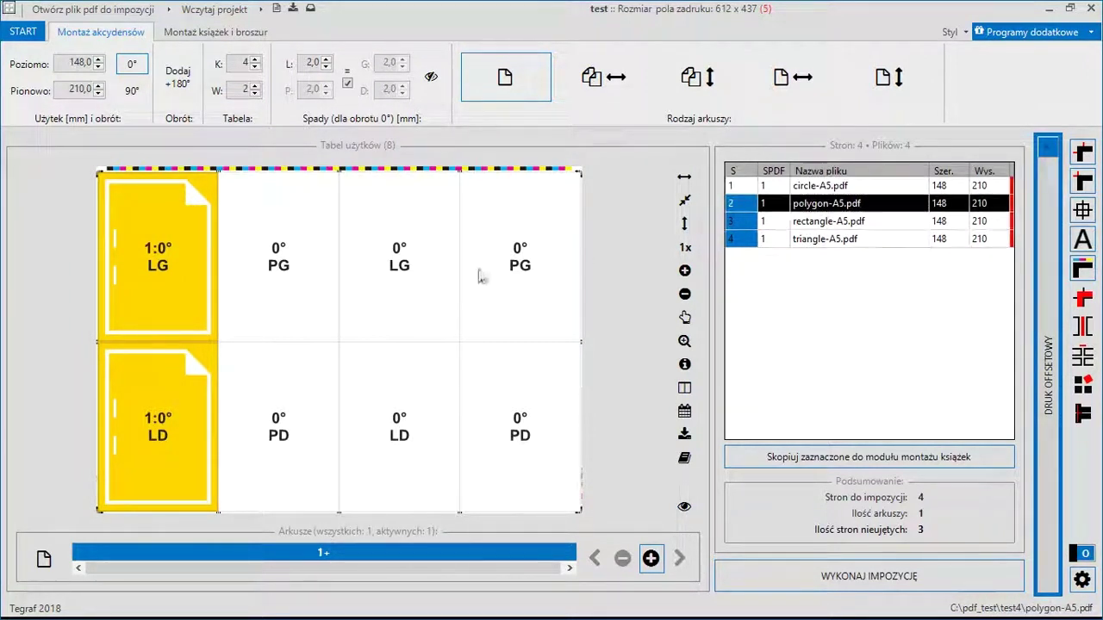
{"action": "right_click", "coordinate": [307, 274]}
{"action": "mouse_move", "coordinate": [405, 360]}
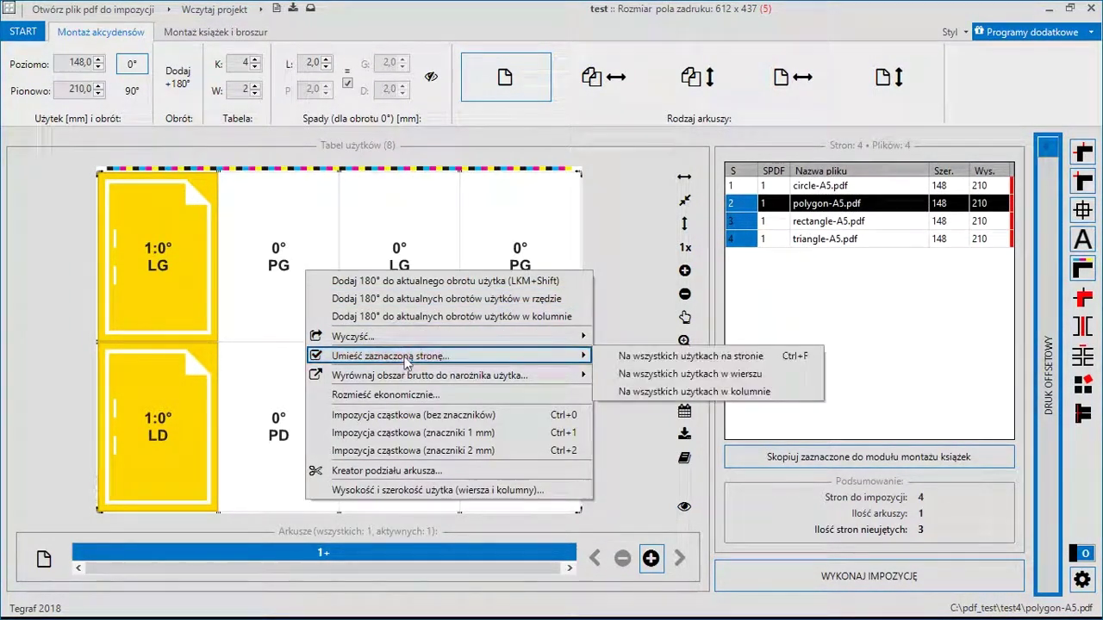
{"action": "left_click", "coordinate": [730, 392]}
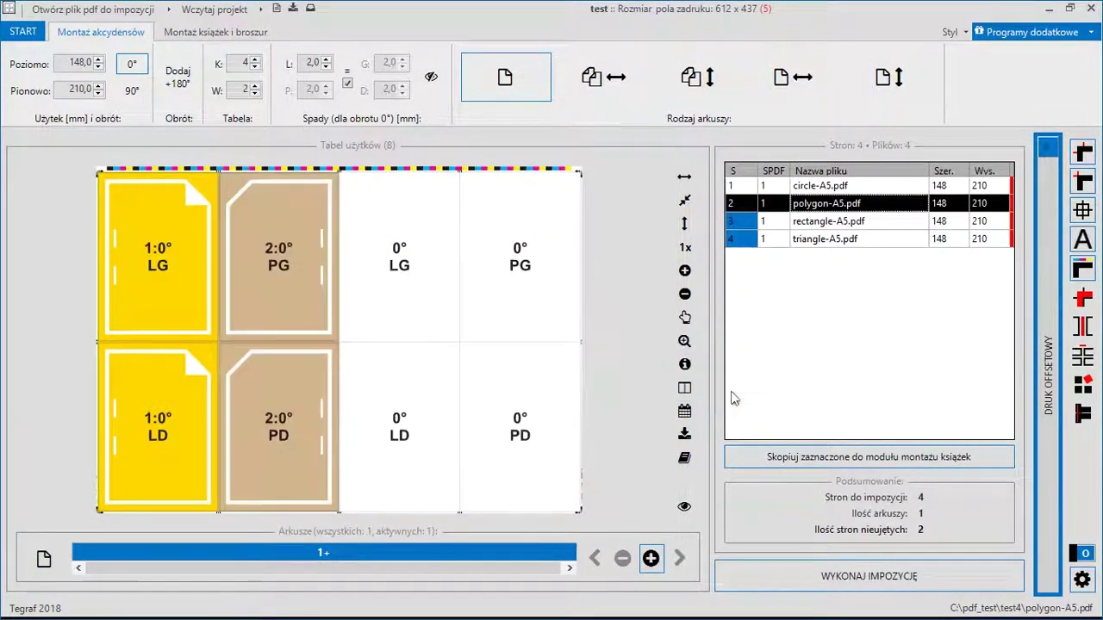
Step: Place rectangle-A5.pdf on all slots of the third column at once with the column placement command
{"action": "left_click", "coordinate": [842, 221]}
{"action": "right_click", "coordinate": [391, 274]}
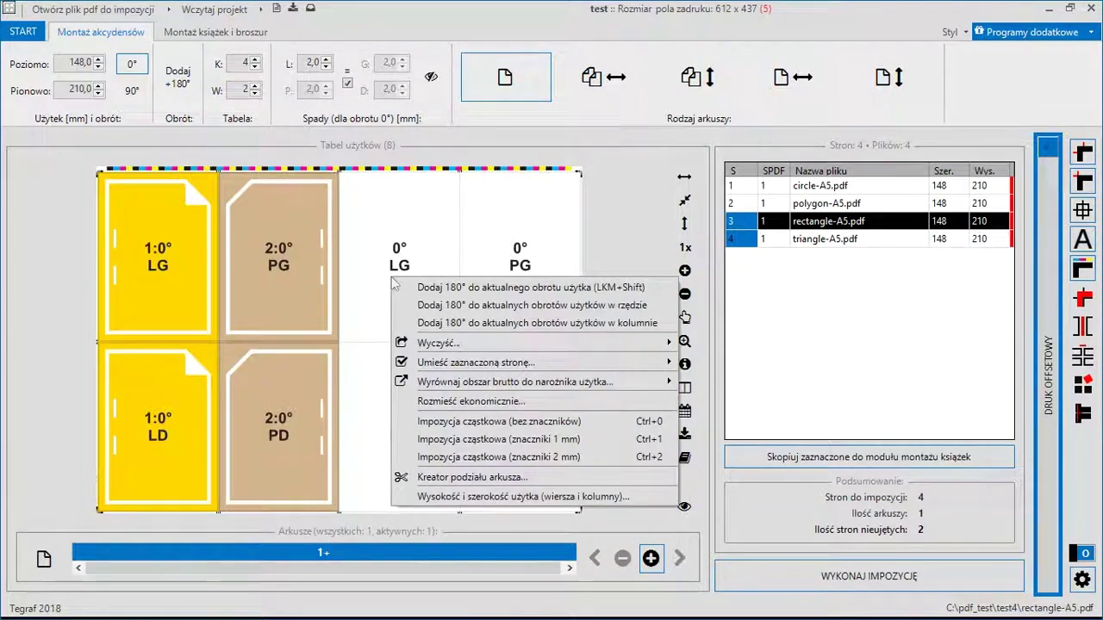
{"action": "mouse_move", "coordinate": [477, 363]}
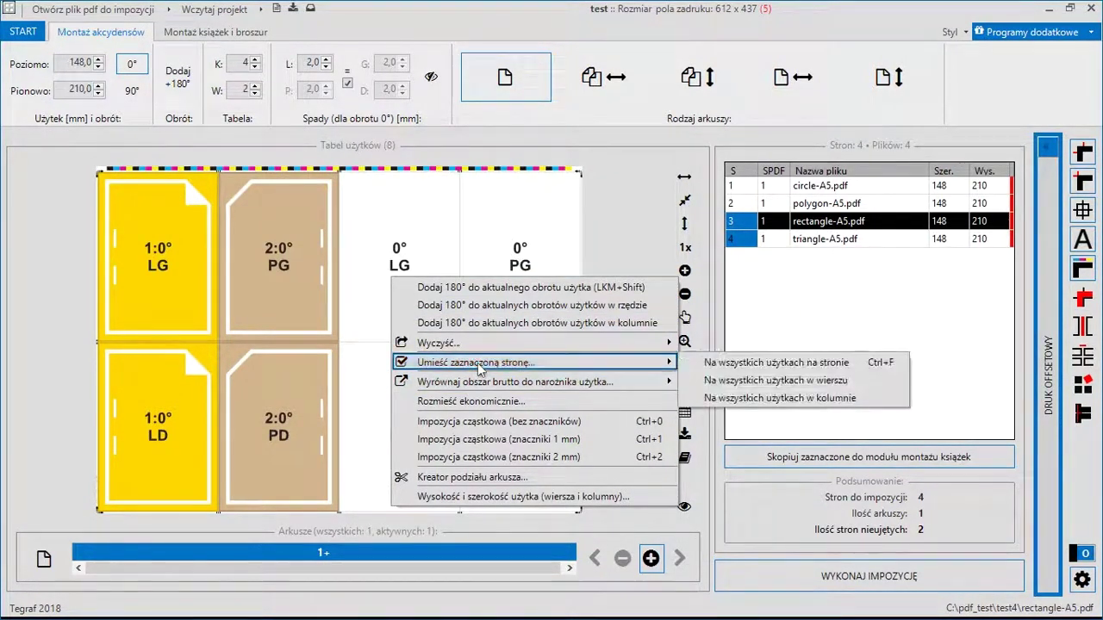
{"action": "left_click", "coordinate": [732, 398]}
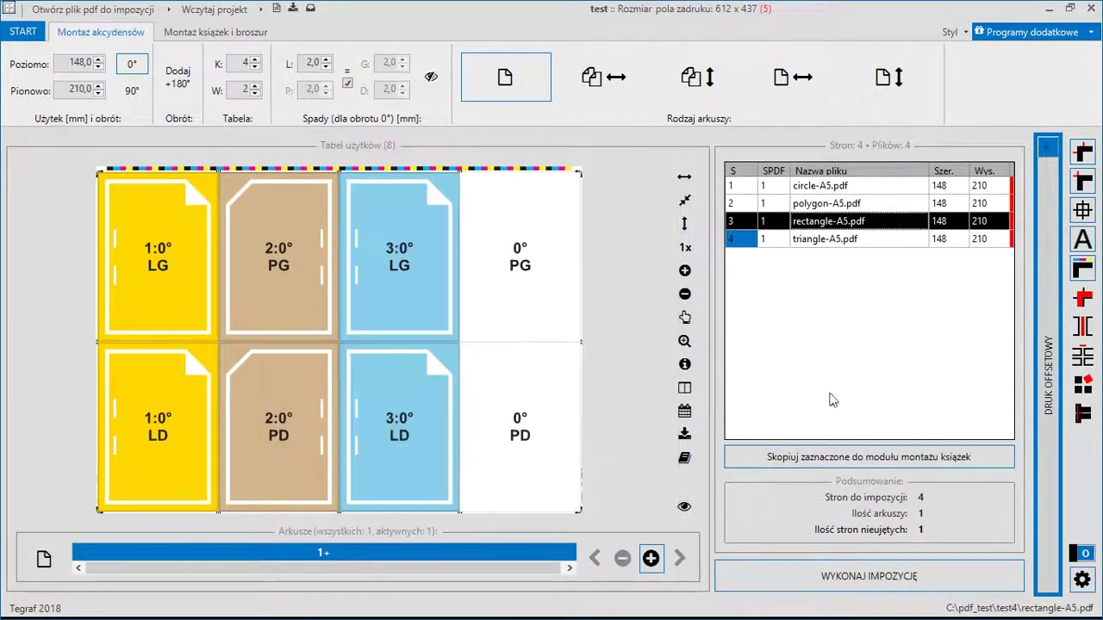
Step: Place triangle-A5.pdf on all slots of the fourth column with the column placement command and preview the imposed sheet
{"action": "left_click", "coordinate": [809, 240]}
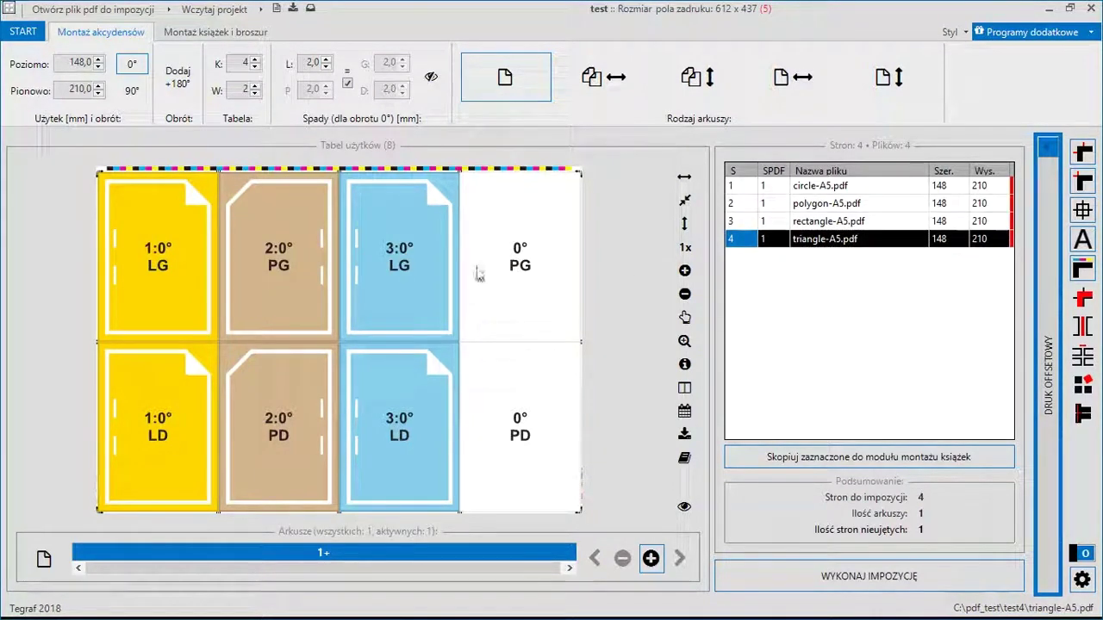
{"action": "right_click", "coordinate": [517, 274]}
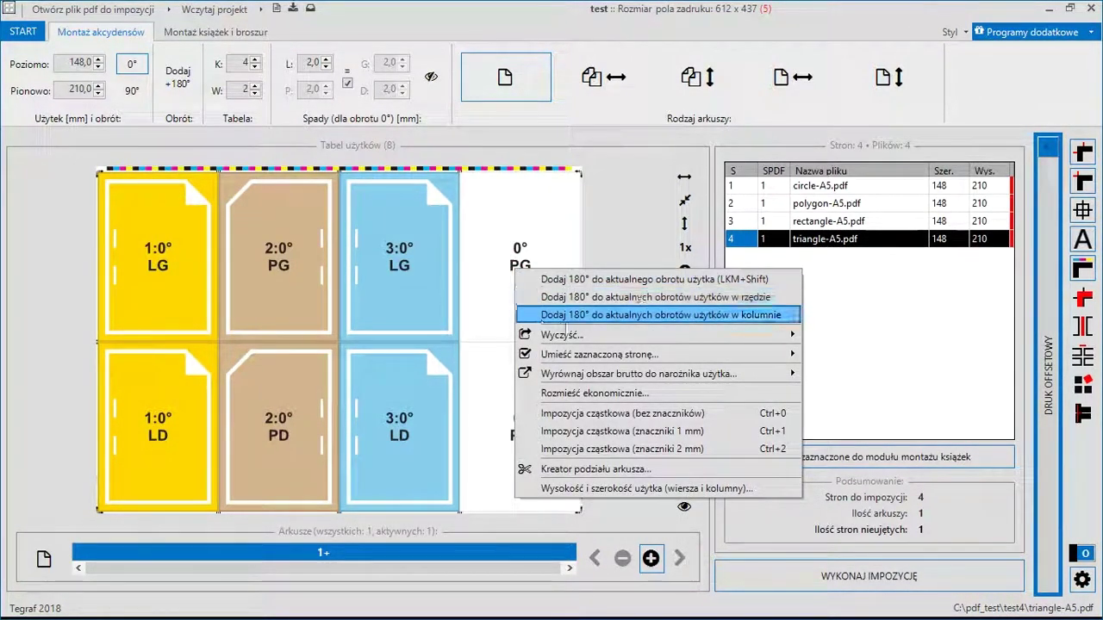
{"action": "mouse_move", "coordinate": [607, 355]}
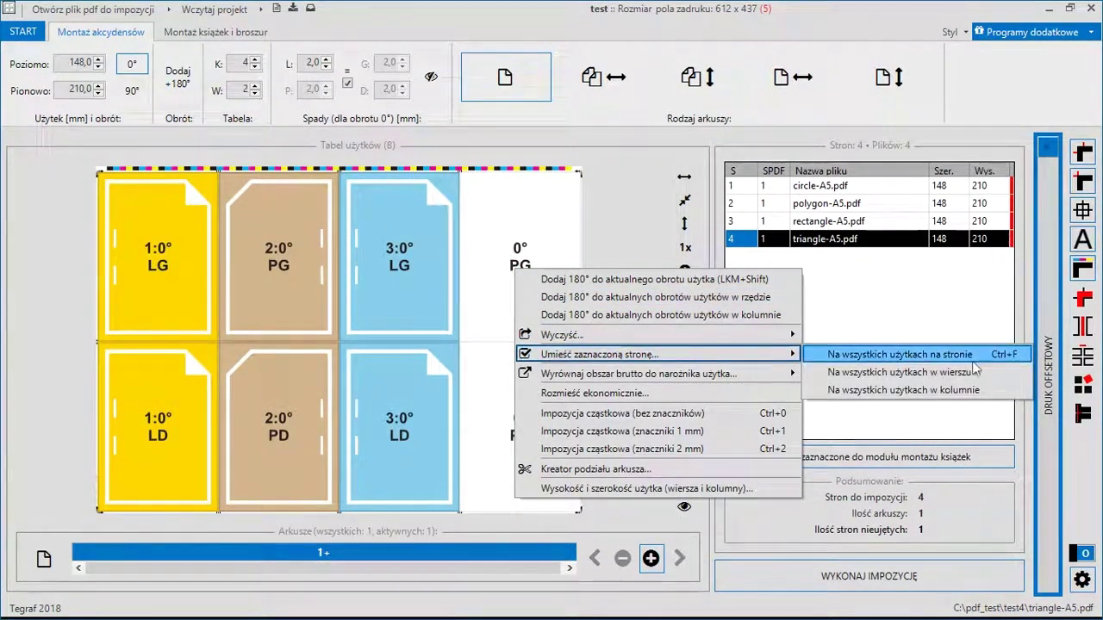
{"action": "left_click", "coordinate": [974, 392]}
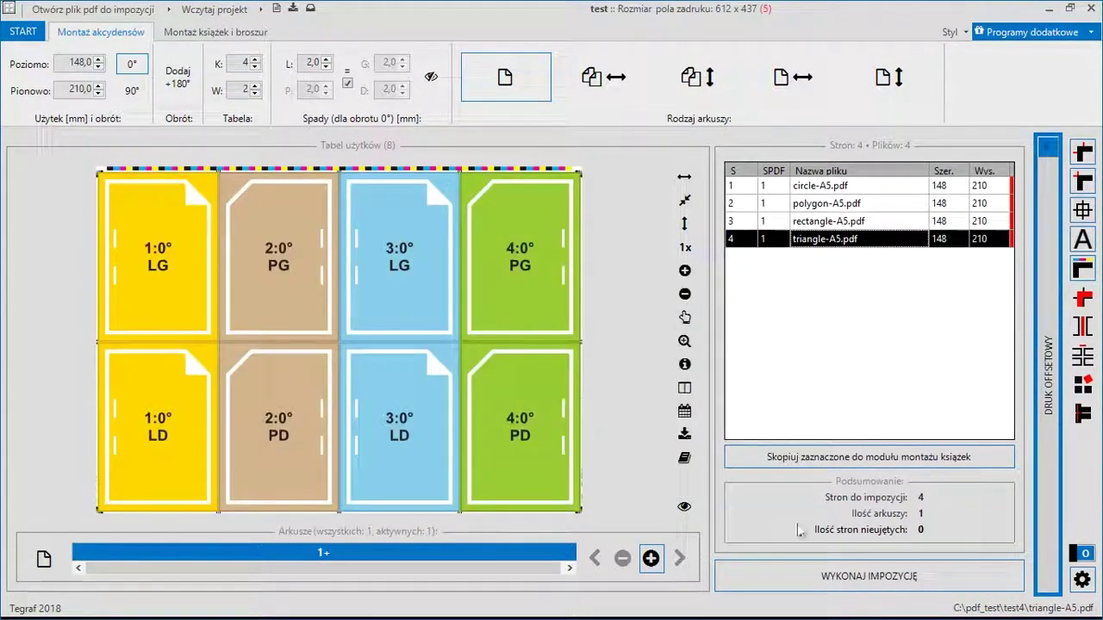
{"action": "left_click", "coordinate": [684, 506]}
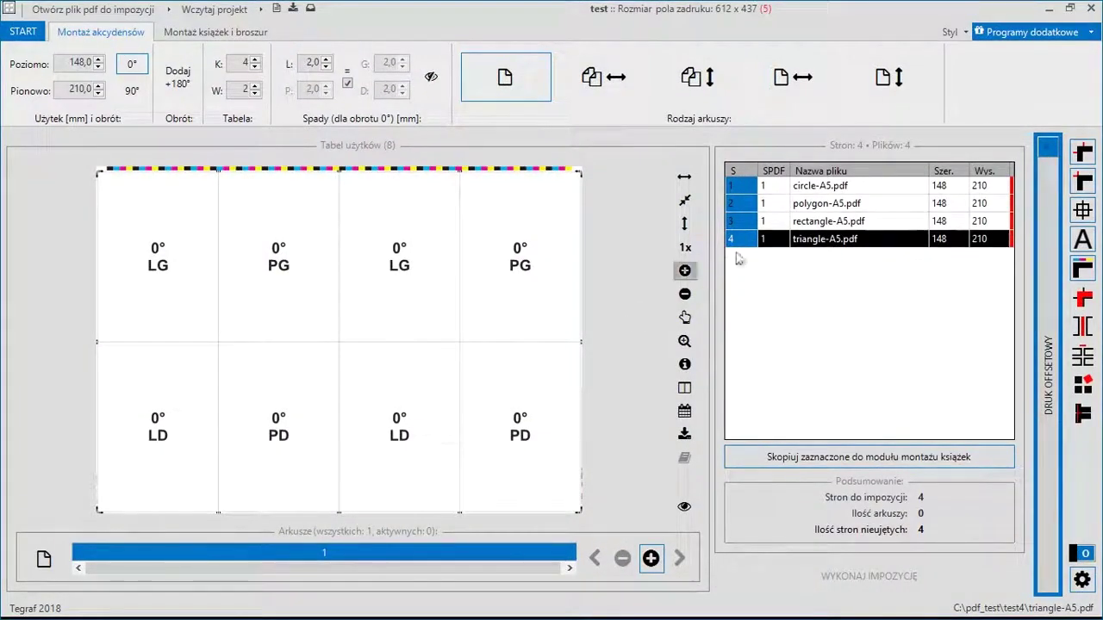
Step: Fill every slot of the empty first sheet with circle-A5.pdf using the whole-page placement command
{"action": "left_click", "coordinate": [837, 188]}
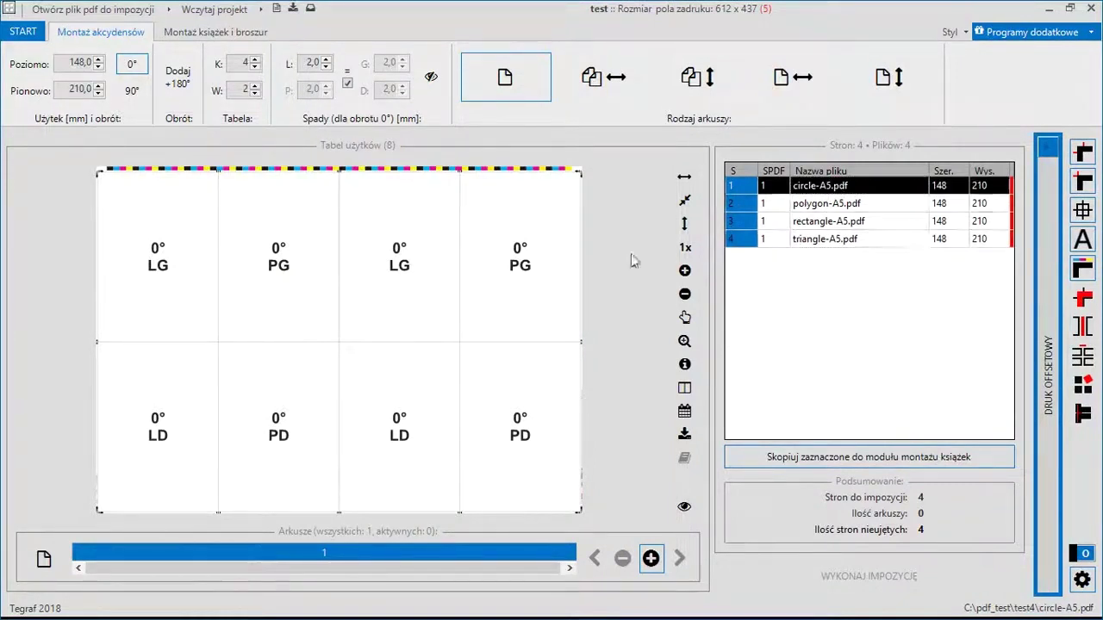
{"action": "right_click", "coordinate": [412, 247]}
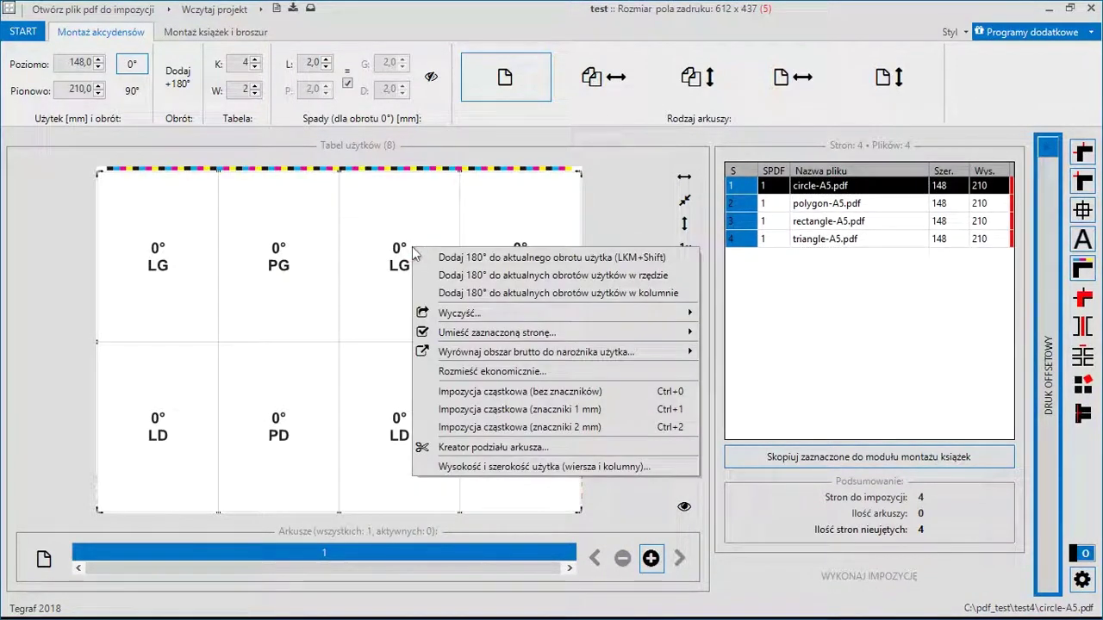
{"action": "mouse_move", "coordinate": [499, 332]}
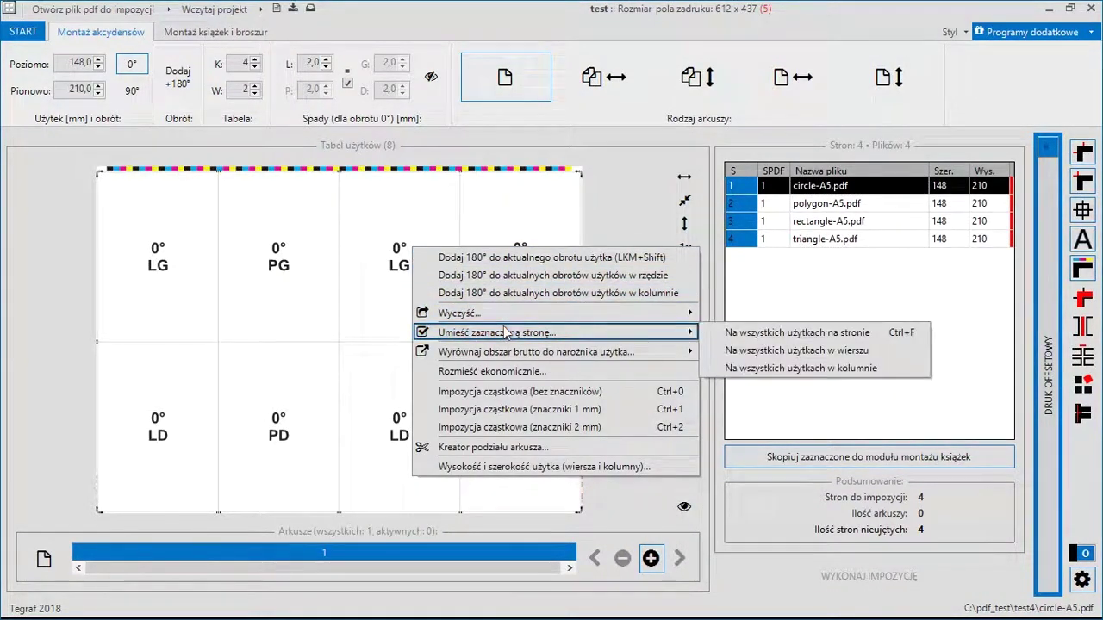
{"action": "left_click", "coordinate": [795, 333]}
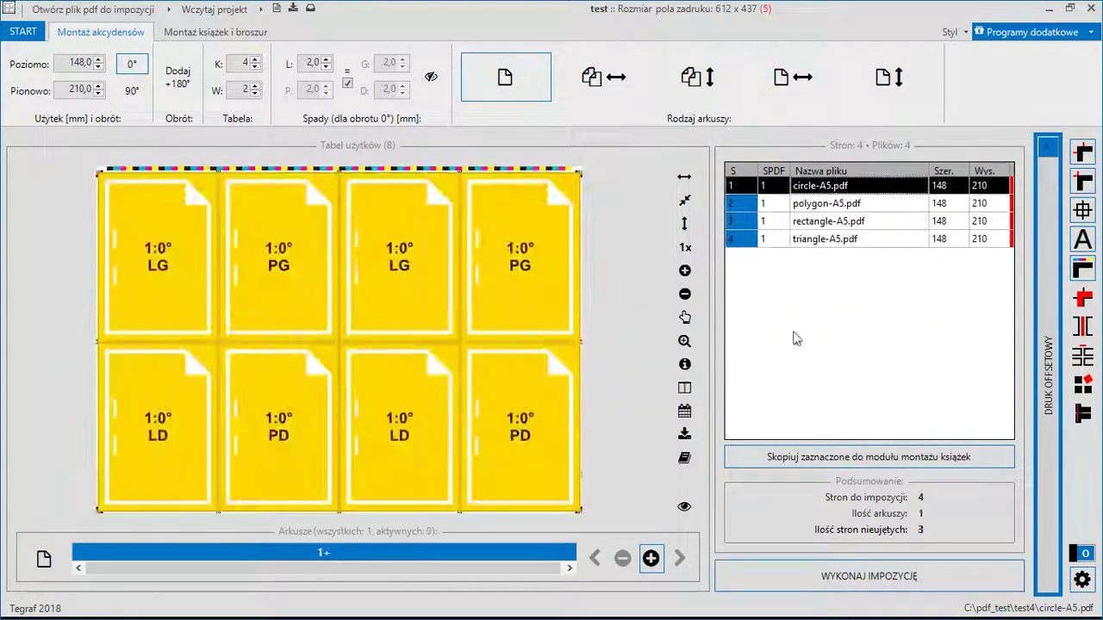
Step: Add a second sheet and fill all of its slots with polygon-A5.pdf
{"action": "left_click", "coordinate": [650, 559]}
{"action": "left_click", "coordinate": [832, 207]}
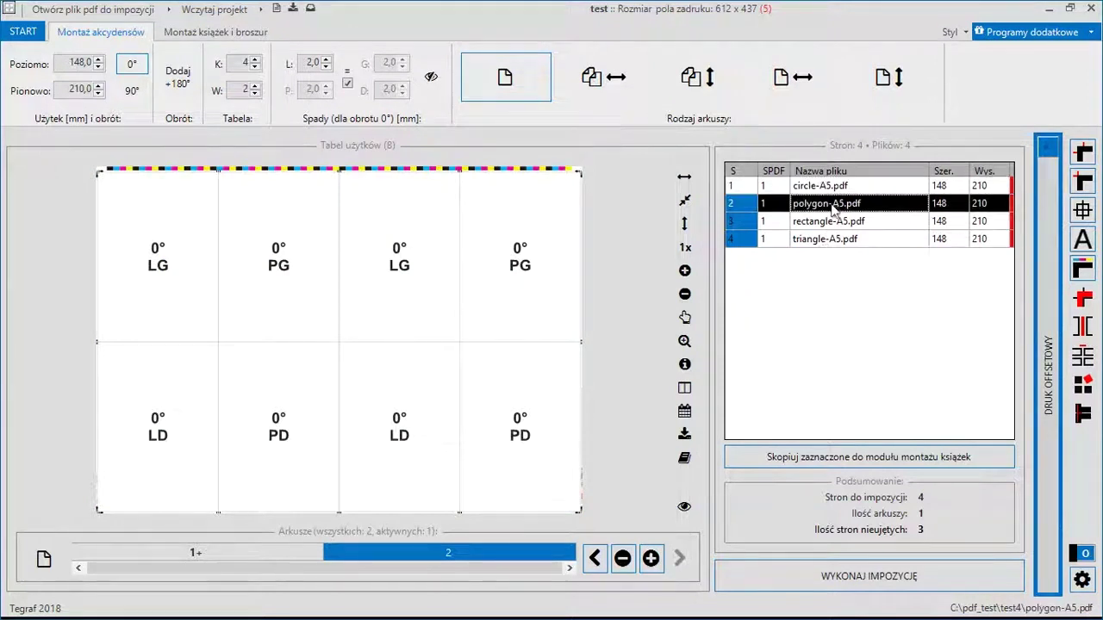
{"action": "right_click", "coordinate": [431, 252]}
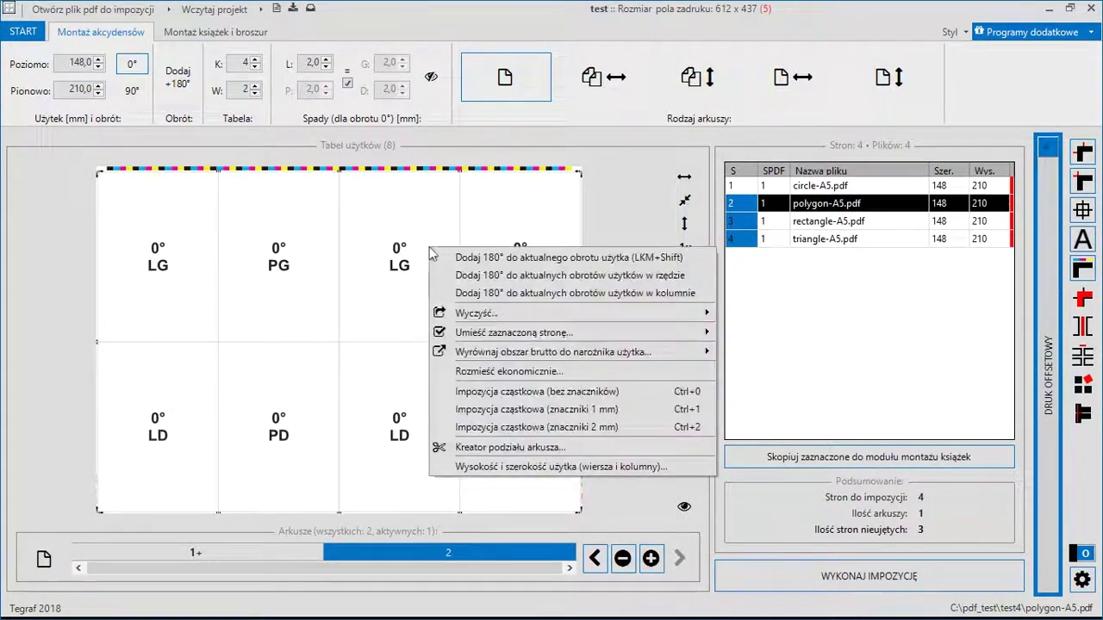
{"action": "mouse_move", "coordinate": [509, 334]}
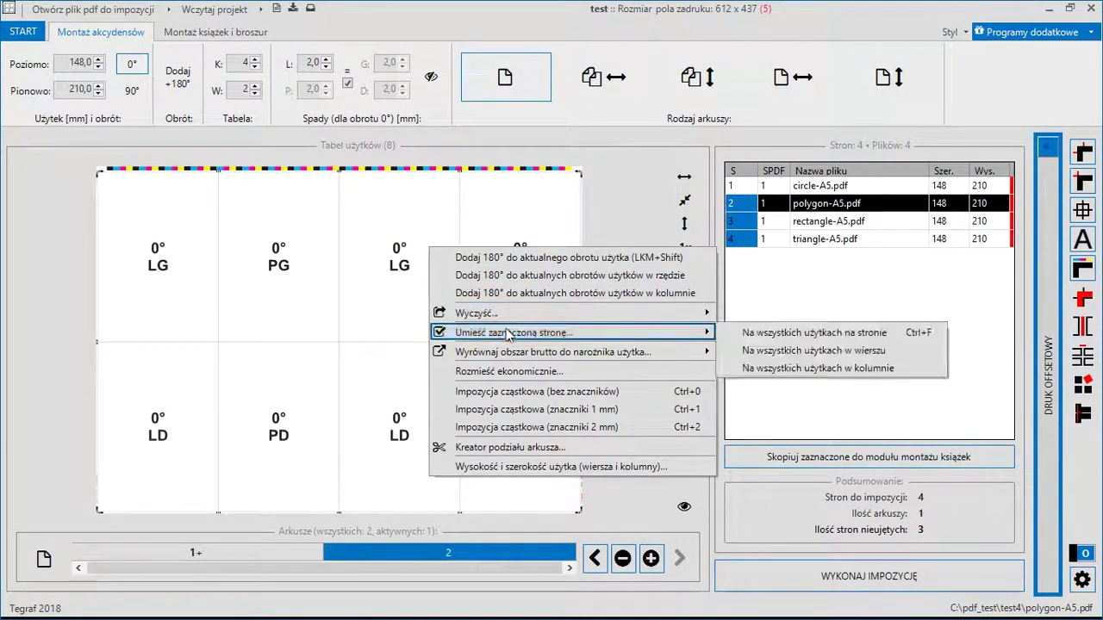
{"action": "left_click", "coordinate": [833, 337]}
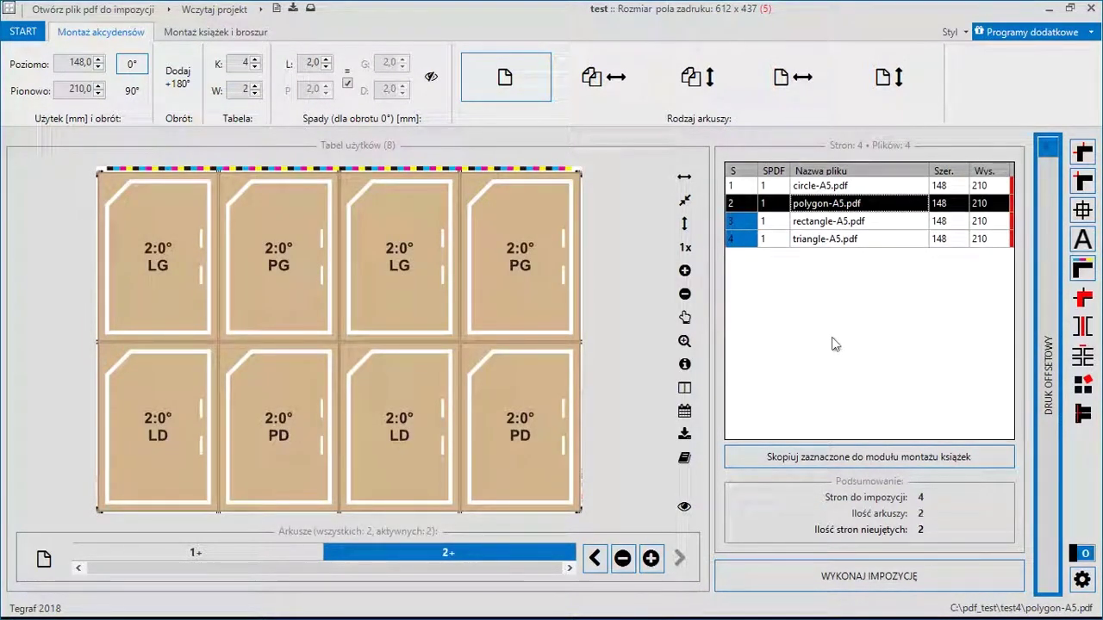
Step: Add a third sheet and fill all of its slots with rectangle-A5.pdf
{"action": "left_click", "coordinate": [651, 559]}
{"action": "left_click", "coordinate": [829, 222]}
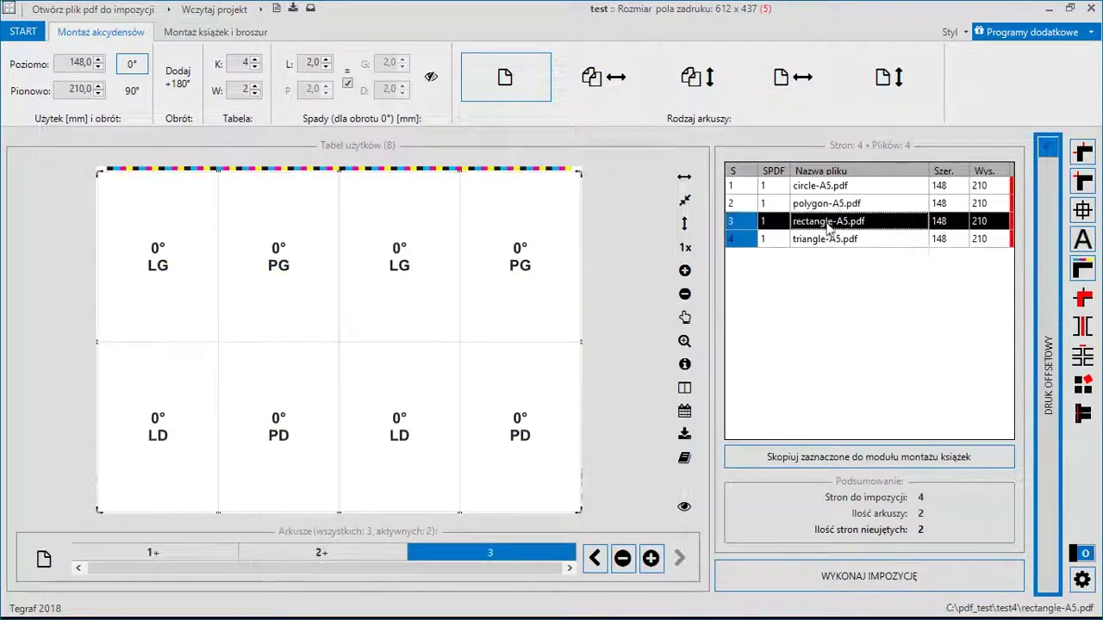
{"action": "key", "text": "ctrl+f"}
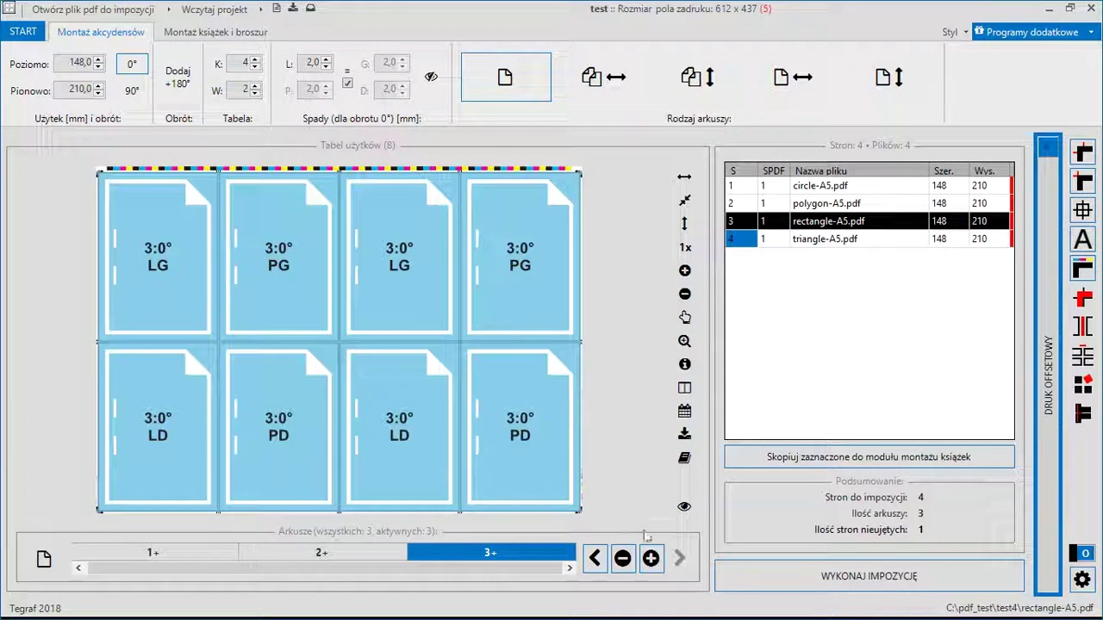
Step: Add a fourth sheet and fill all of its slots with triangle-A5.pdf
{"action": "left_click", "coordinate": [650, 558]}
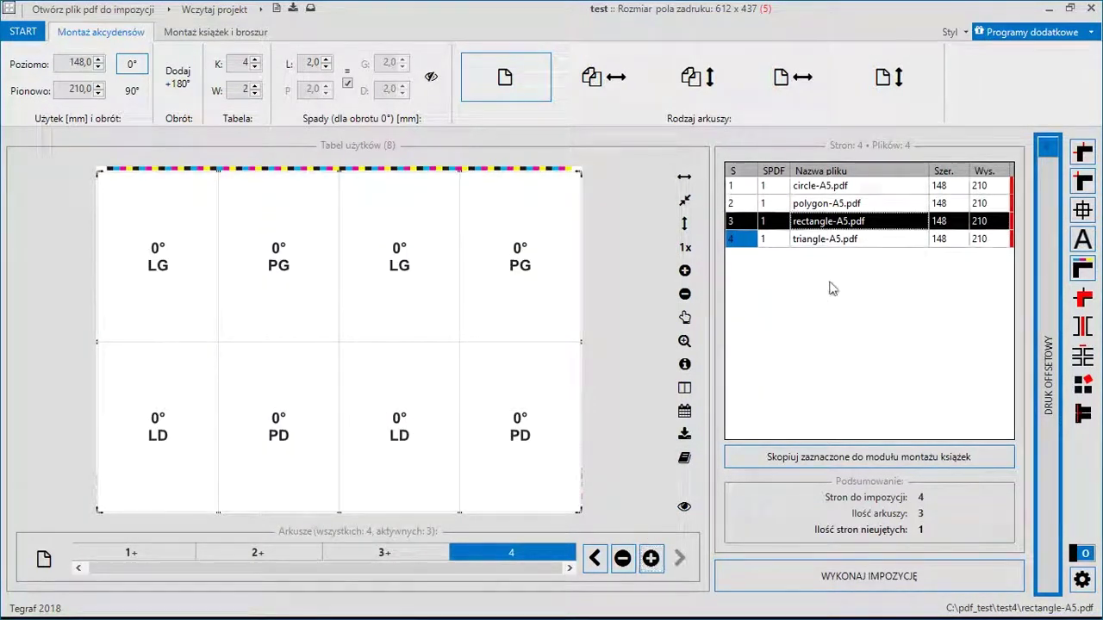
{"action": "left_click", "coordinate": [849, 246]}
{"action": "key", "text": "ctrl+f"}
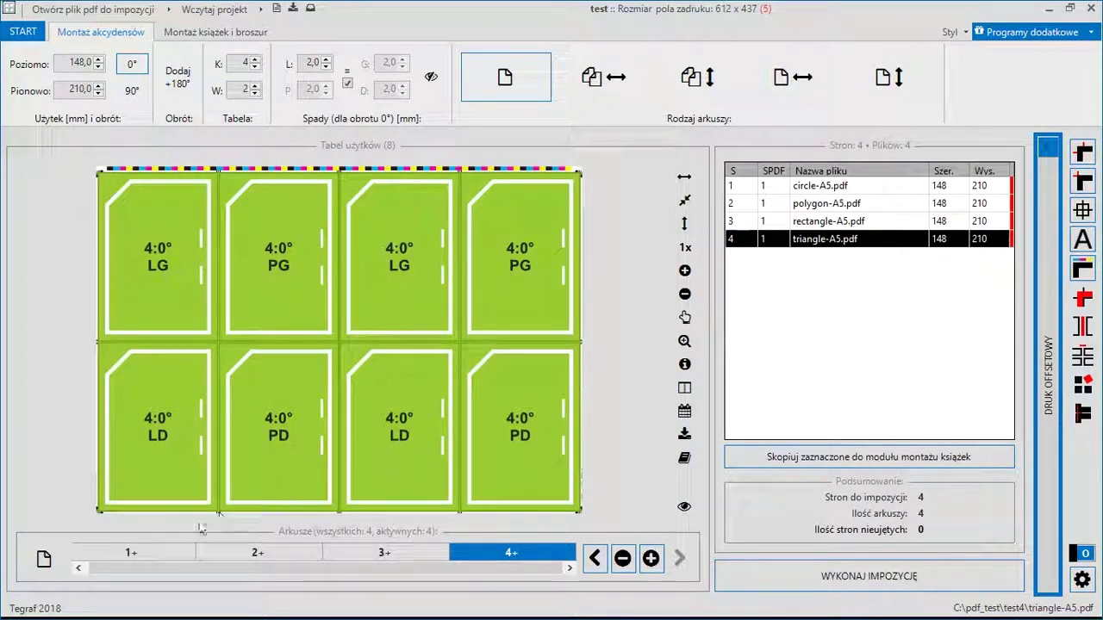
Step: Preview the actual page content of all four sheets, going from sheet 1 to sheet 4
{"action": "left_click", "coordinate": [177, 551]}
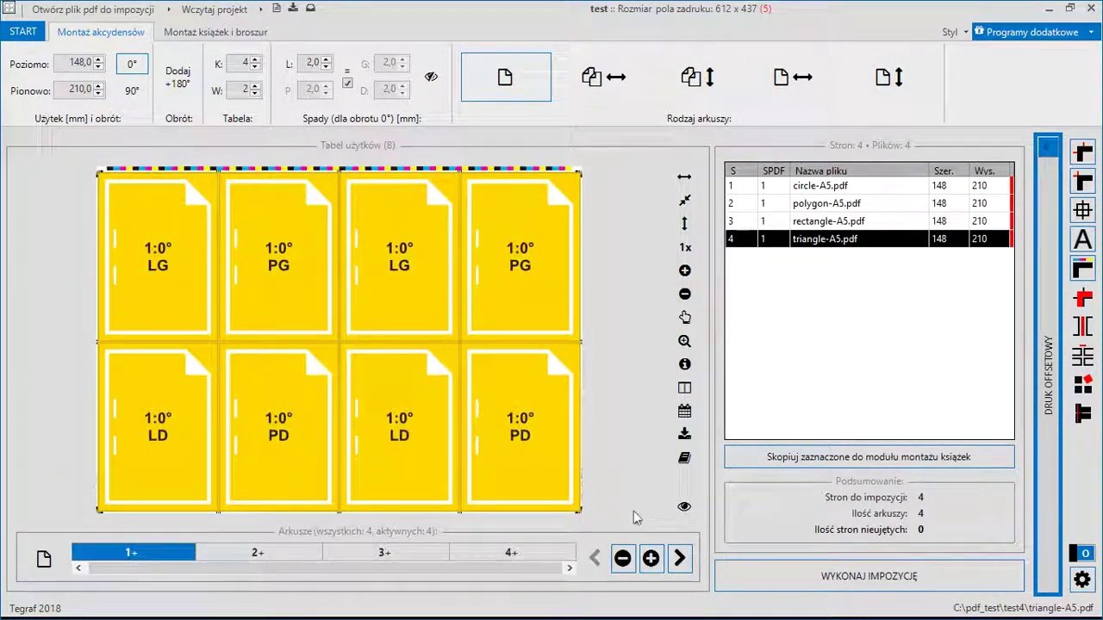
{"action": "left_click", "coordinate": [684, 507]}
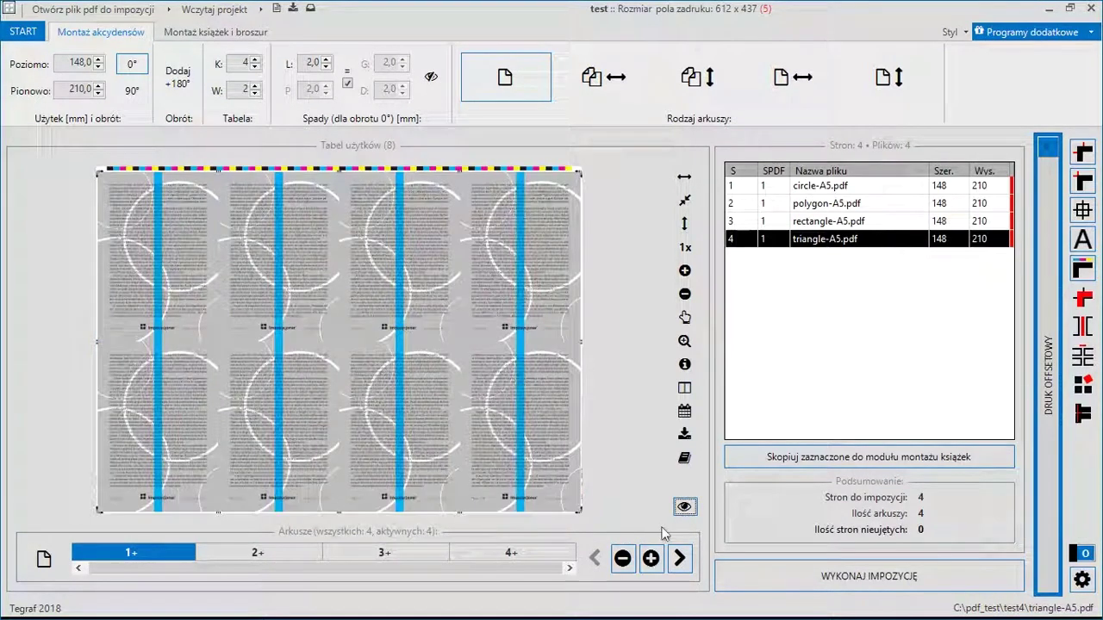
{"action": "left_click", "coordinate": [288, 556]}
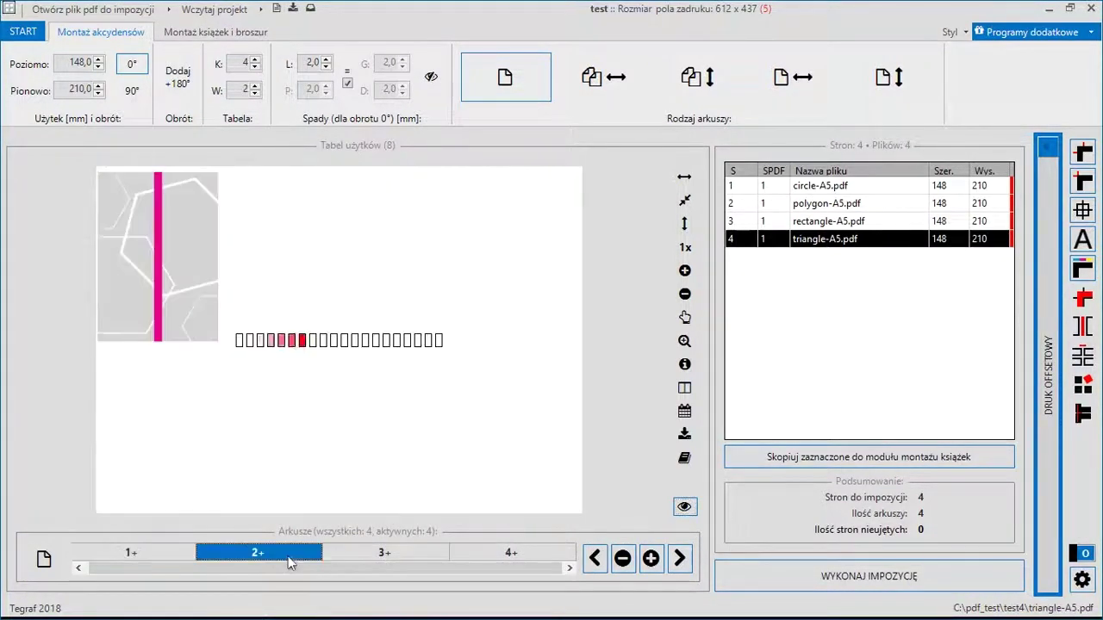
{"action": "left_click", "coordinate": [398, 558]}
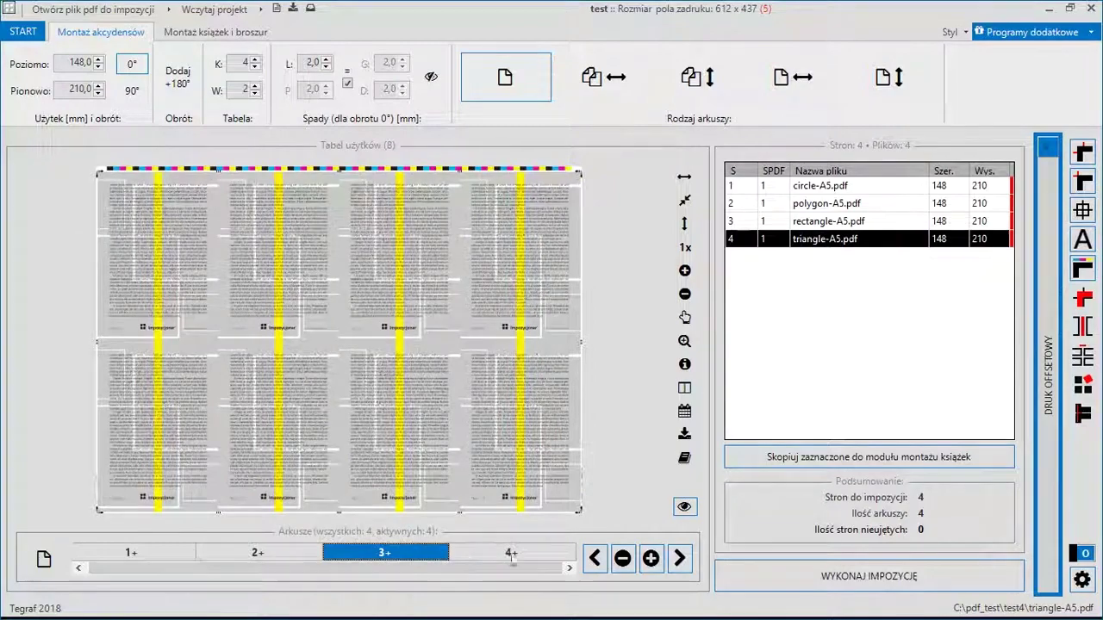
{"action": "left_click", "coordinate": [537, 552]}
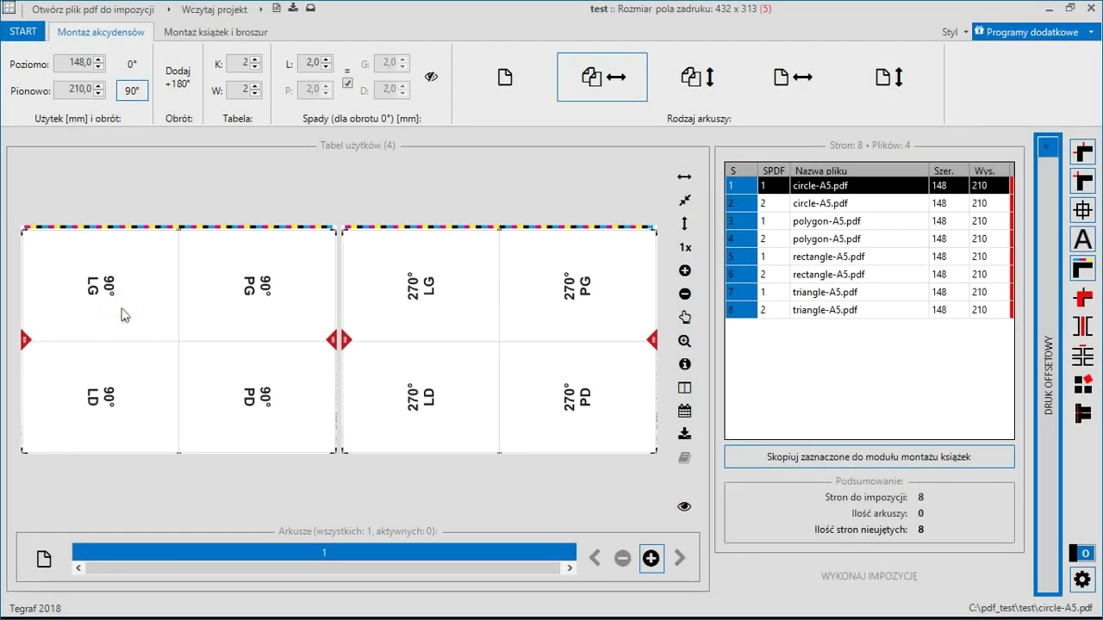
Step: Place page 1 of circle-A5.pdf in the front side's upper-left slot (LG) and check it in the content preview
{"action": "left_click", "coordinate": [122, 314]}
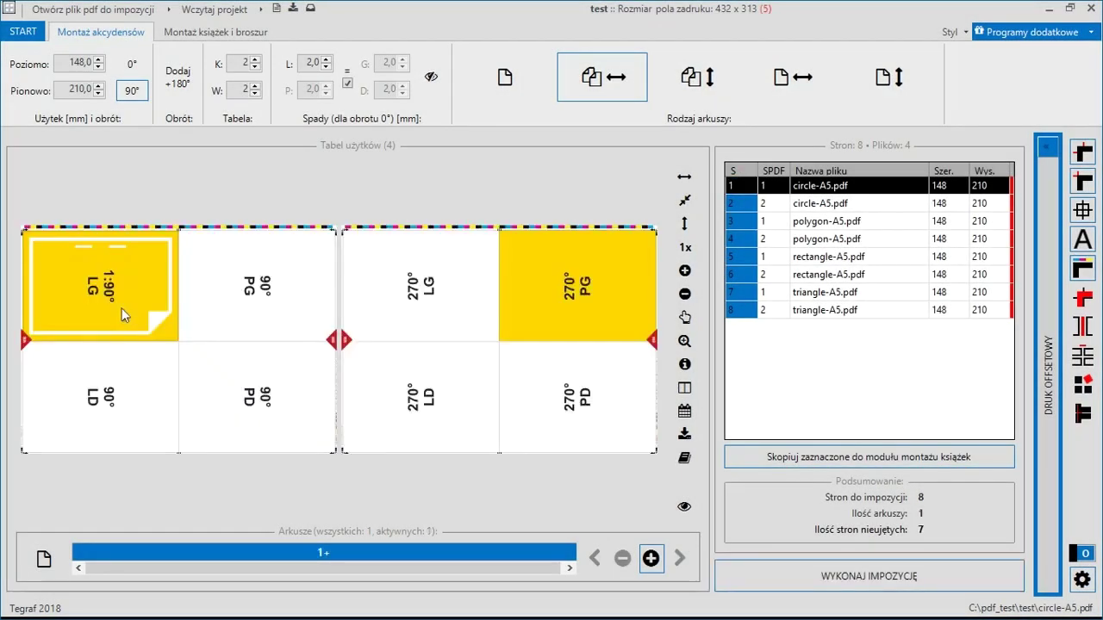
{"action": "left_click", "coordinate": [694, 512]}
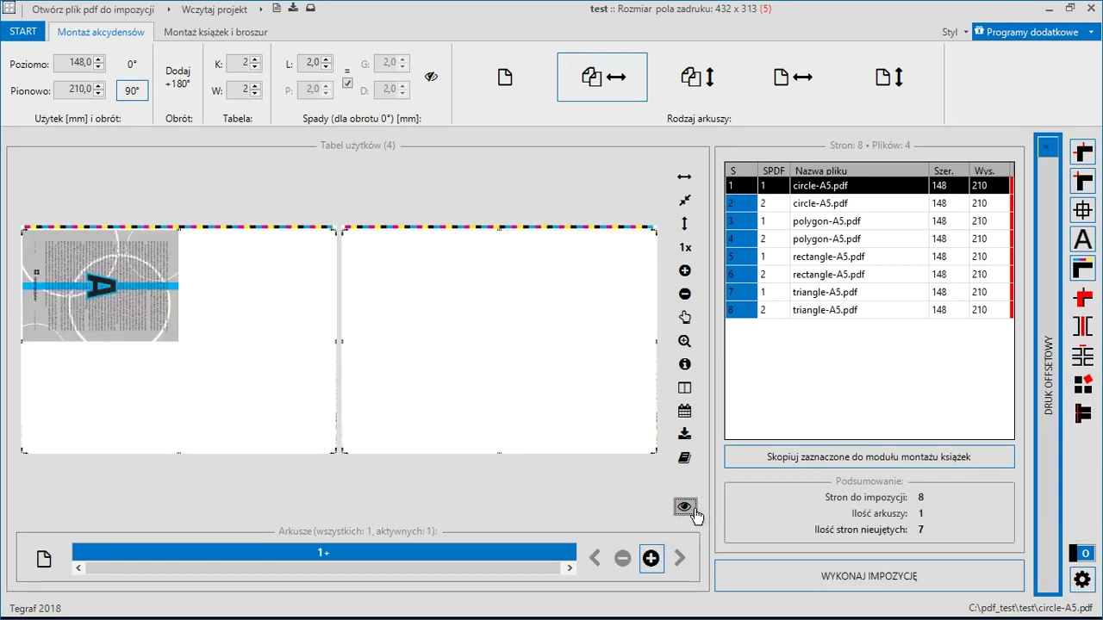
{"action": "left_click", "coordinate": [693, 510]}
Step: Place page 2 of circle-A5.pdf in the matching upper-right slot (PG) of the back side and check the content preview
{"action": "left_click", "coordinate": [819, 205]}
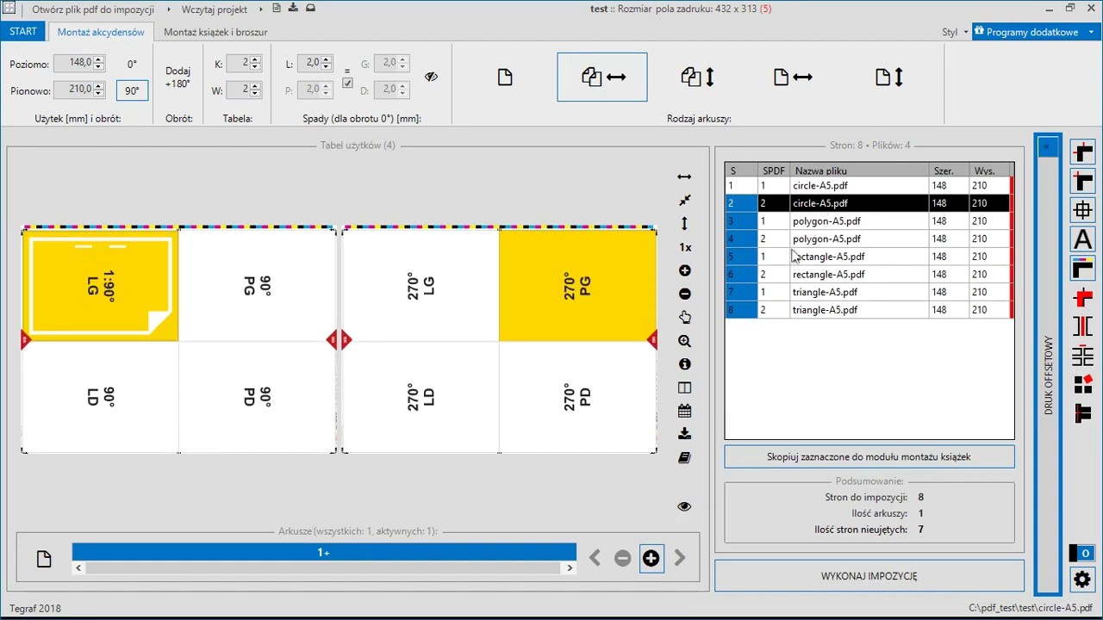
{"action": "left_click", "coordinate": [579, 299]}
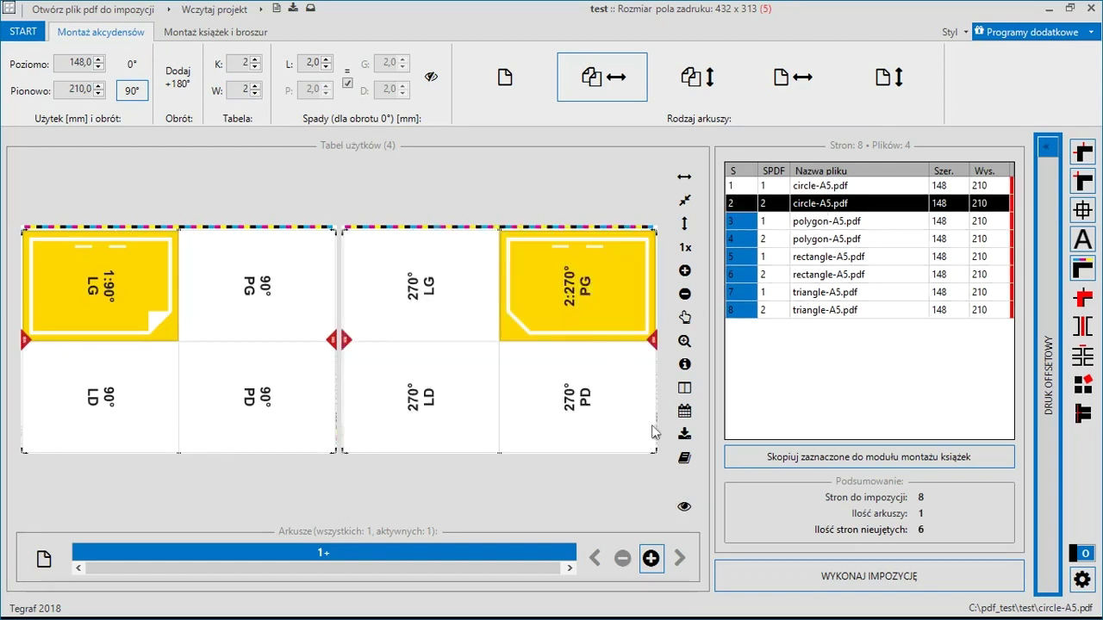
{"action": "left_click", "coordinate": [688, 509]}
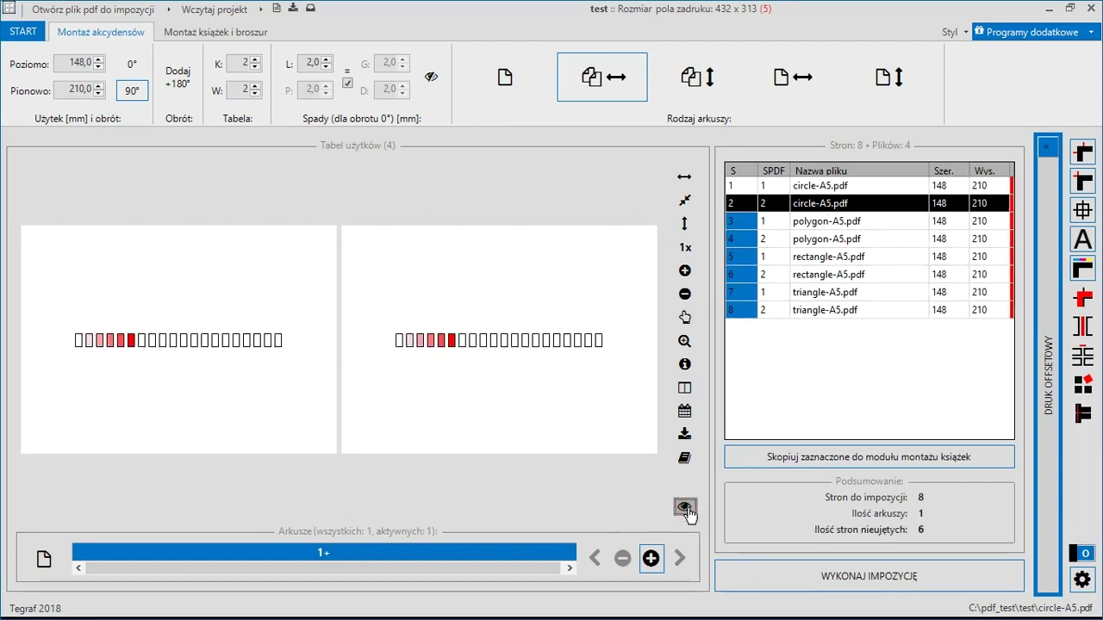
{"action": "left_click", "coordinate": [686, 509]}
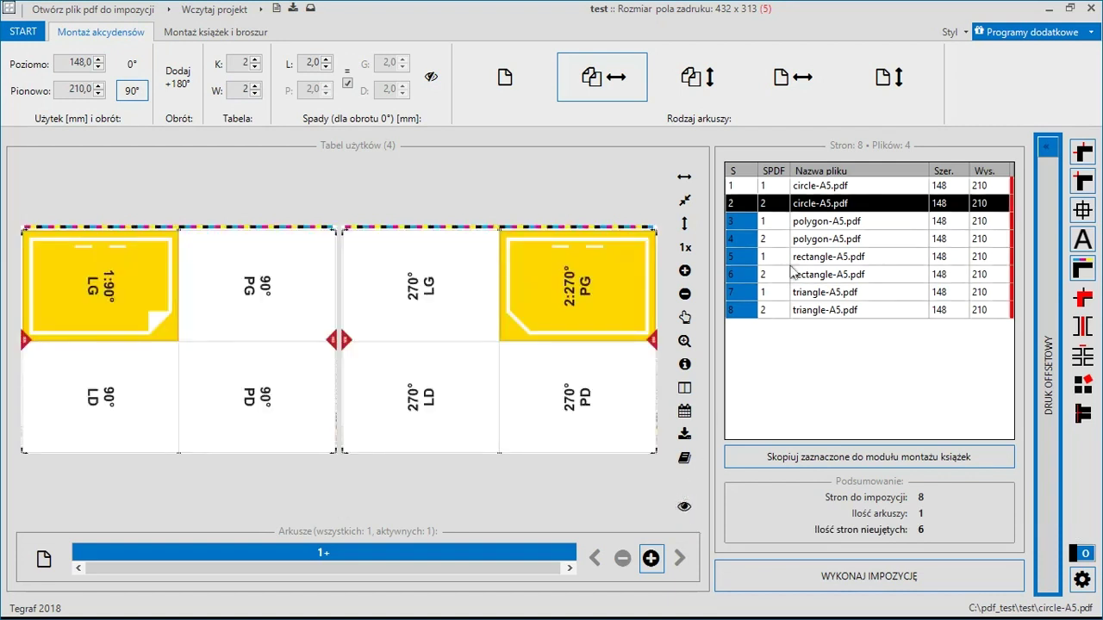
Step: Place page 1 of polygon-A5.pdf in the front side's upper-right slot and page 2 in the matching upper-left back slot
{"action": "left_click", "coordinate": [802, 223]}
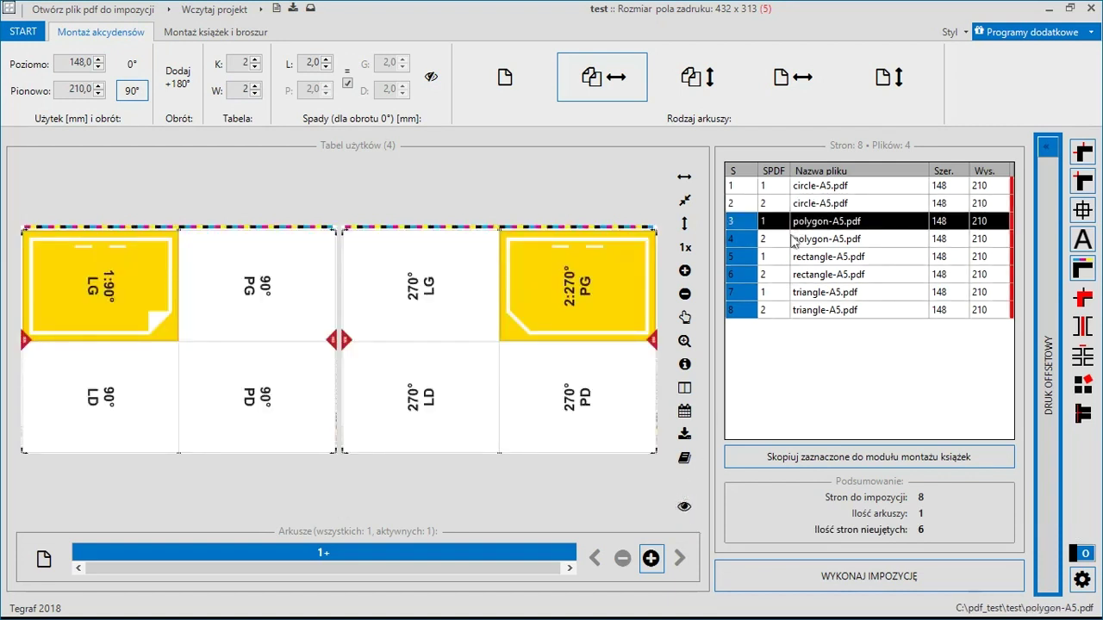
{"action": "left_click", "coordinate": [285, 293]}
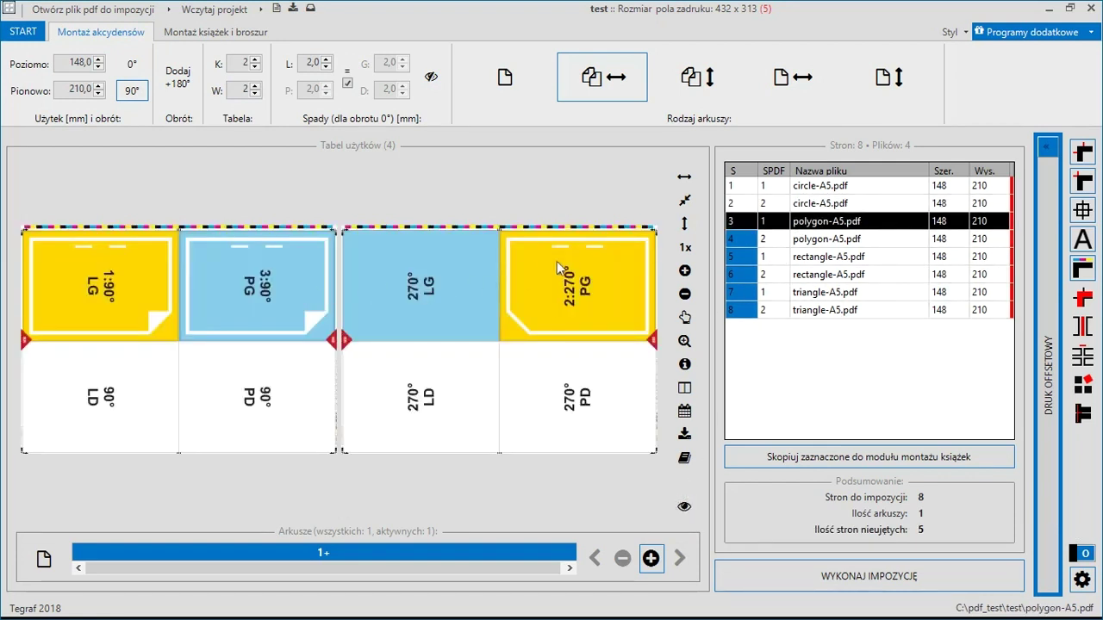
{"action": "left_click", "coordinate": [767, 245]}
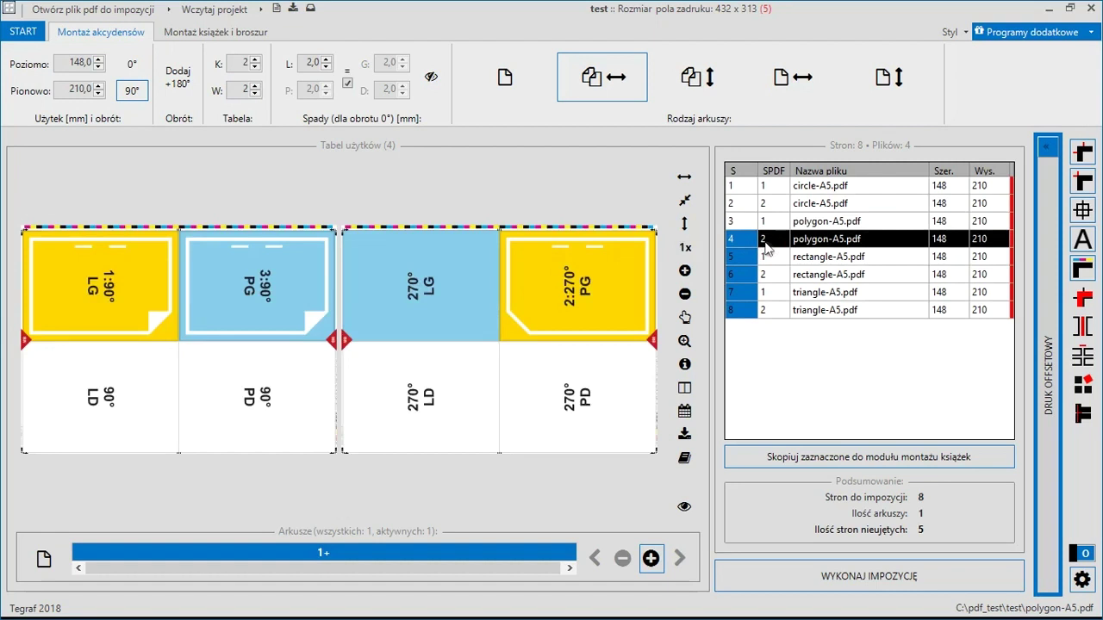
{"action": "left_click", "coordinate": [421, 277]}
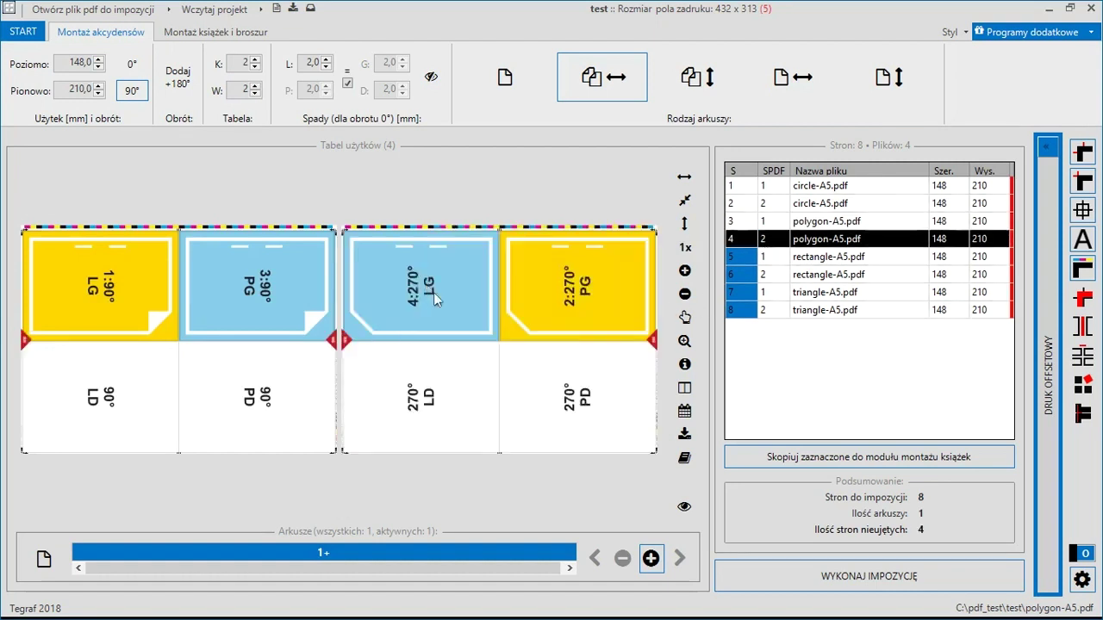
Step: Place page 2 of rectangle-A5.pdf in the back side's lower-left slot (LD), checking the content preview before and after placing it
{"action": "left_click", "coordinate": [684, 508]}
{"action": "left_click", "coordinate": [684, 508]}
{"action": "left_click", "coordinate": [808, 275]}
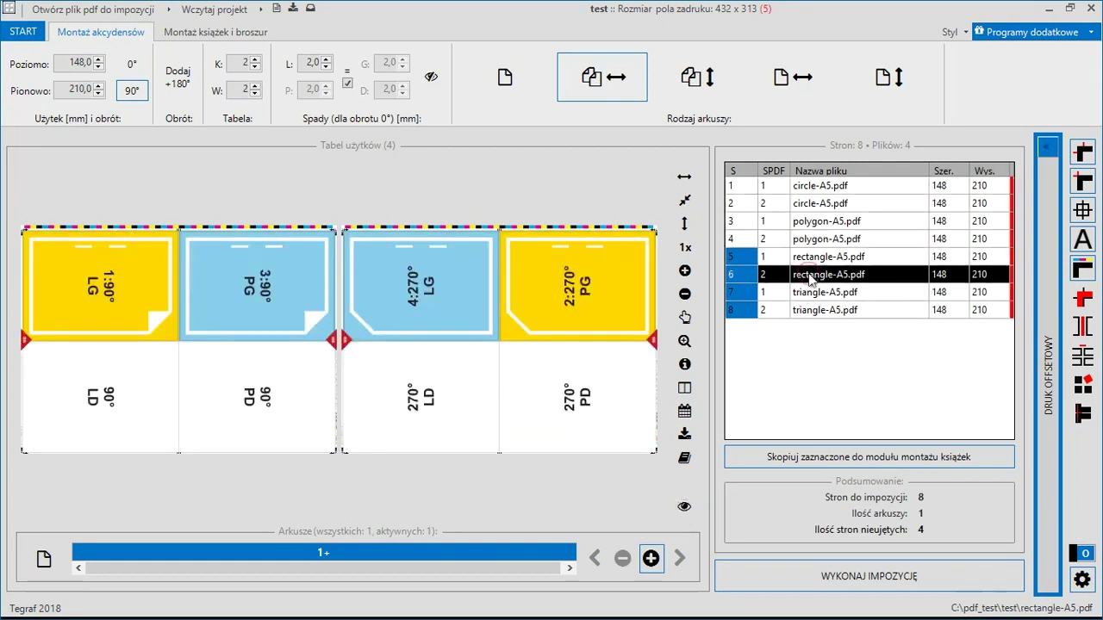
{"action": "left_click", "coordinate": [451, 400]}
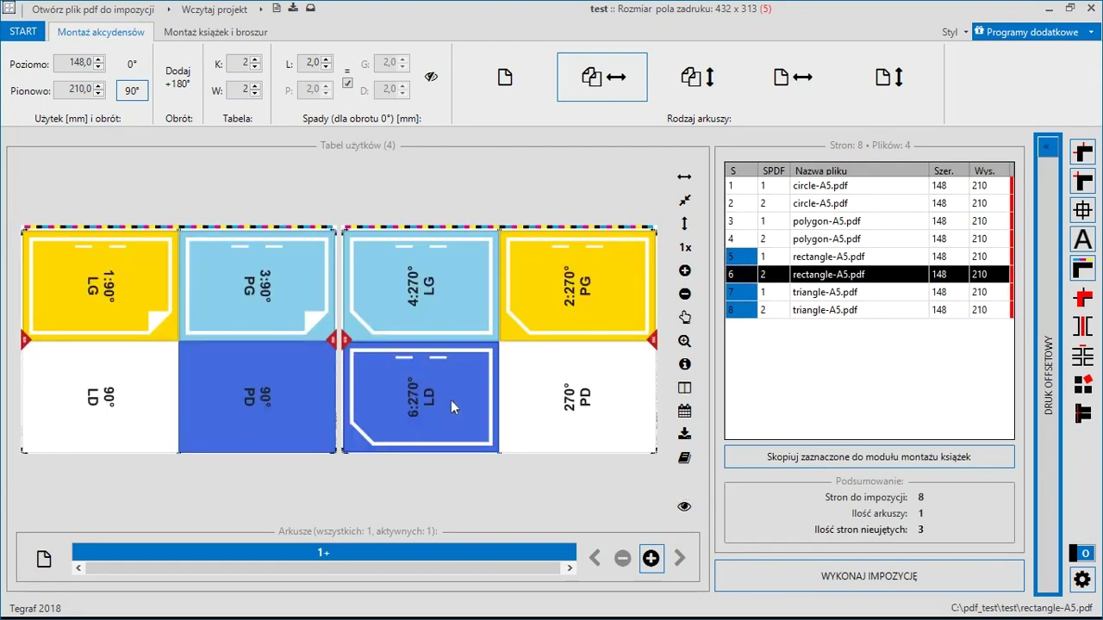
{"action": "left_click", "coordinate": [684, 509]}
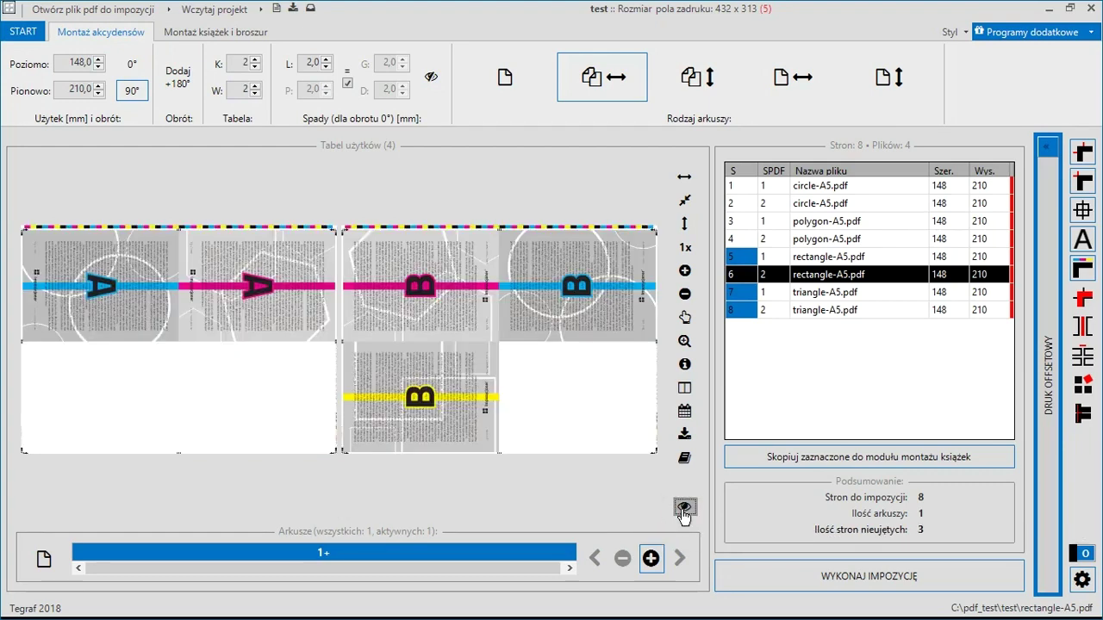
{"action": "left_click", "coordinate": [684, 508]}
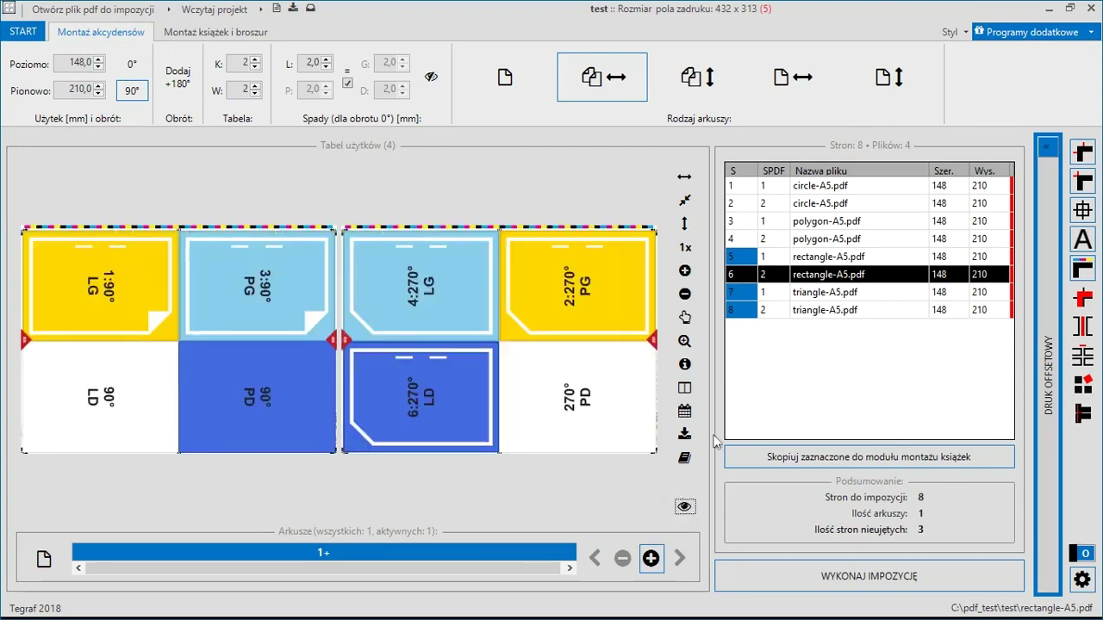
Step: Place page 1 of rectangle-A5.pdf in the front side's lower-right slot (PD) and check the content preview
{"action": "left_click", "coordinate": [825, 258]}
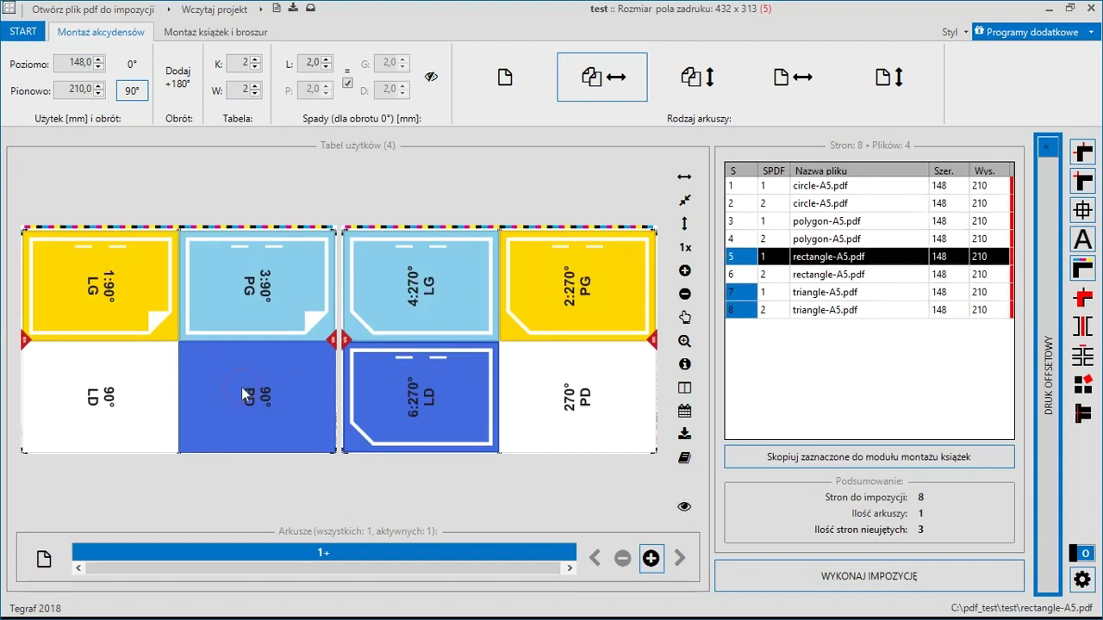
{"action": "left_click", "coordinate": [241, 387]}
{"action": "left_click", "coordinate": [684, 509]}
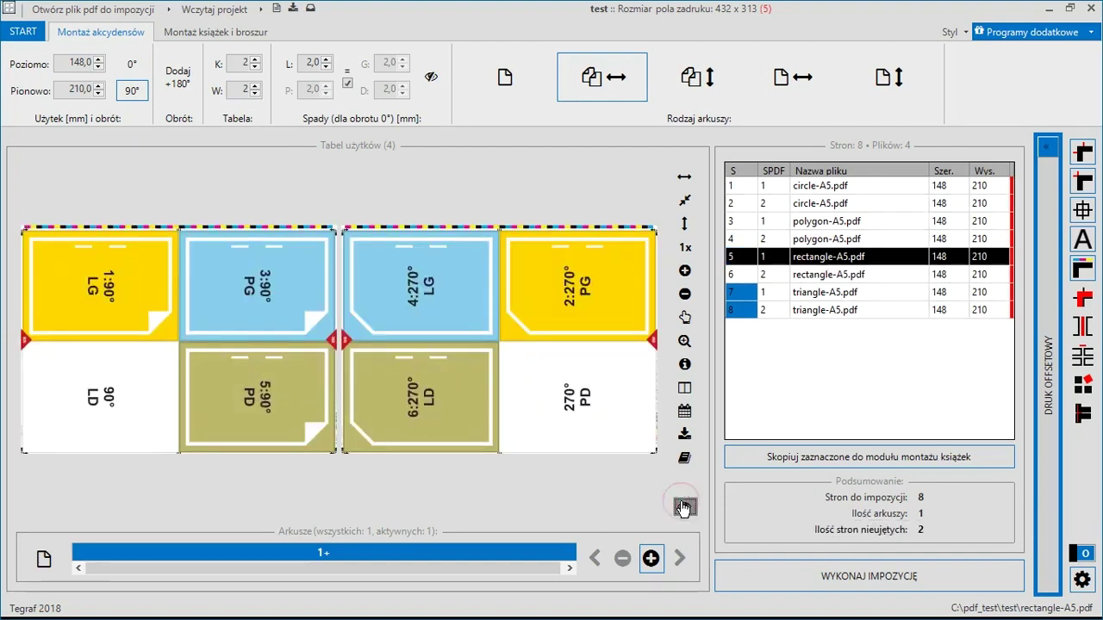
{"action": "left_click", "coordinate": [684, 508]}
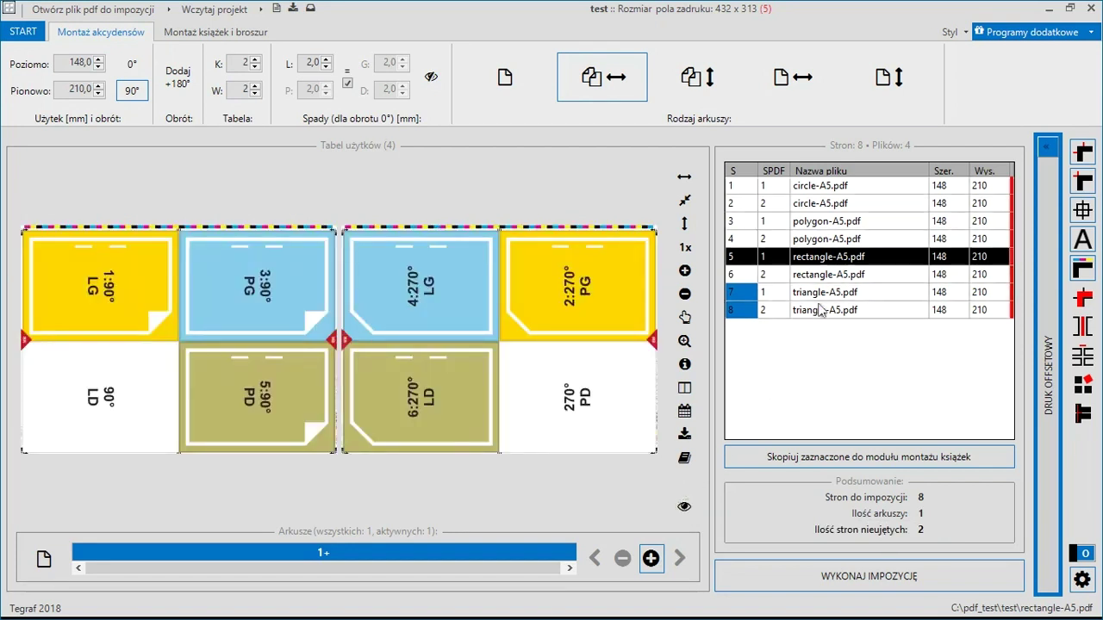
Step: Place page 2 of triangle-A5.pdf in the back side's PD slot and page 1 in the front side's LD slot, and preview the content
{"action": "left_click", "coordinate": [820, 313]}
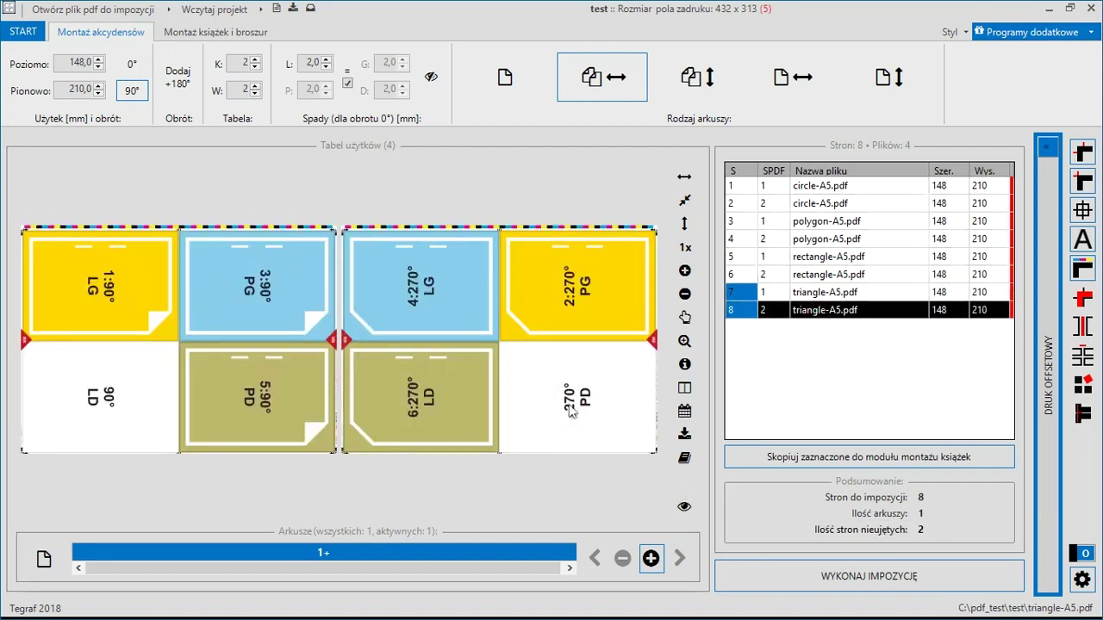
{"action": "left_click", "coordinate": [569, 411]}
{"action": "left_click", "coordinate": [811, 297]}
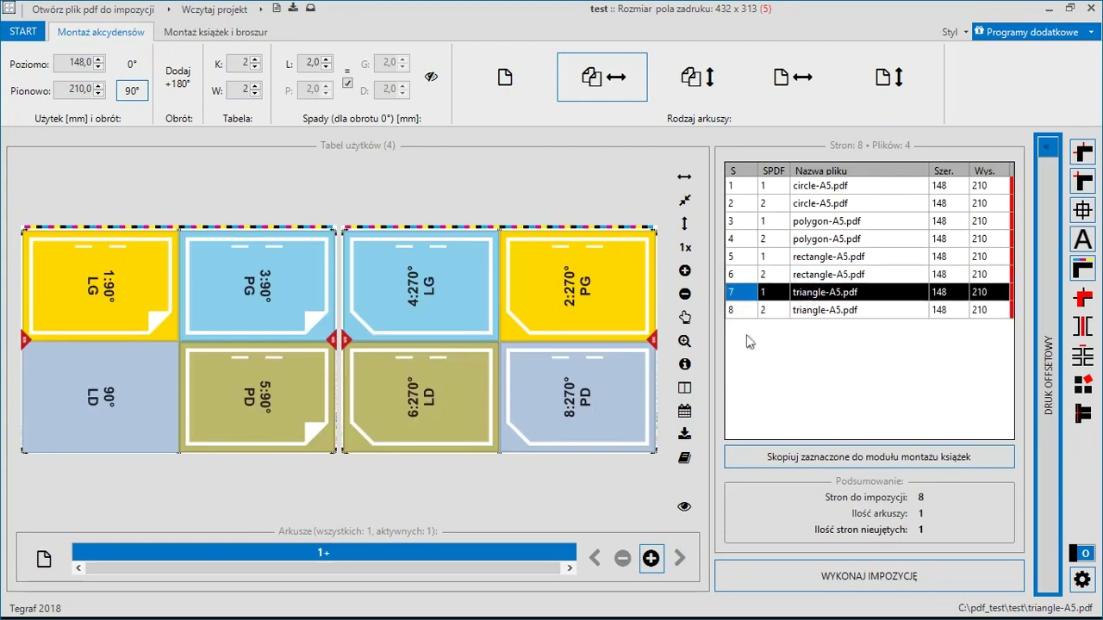
{"action": "left_click", "coordinate": [106, 408]}
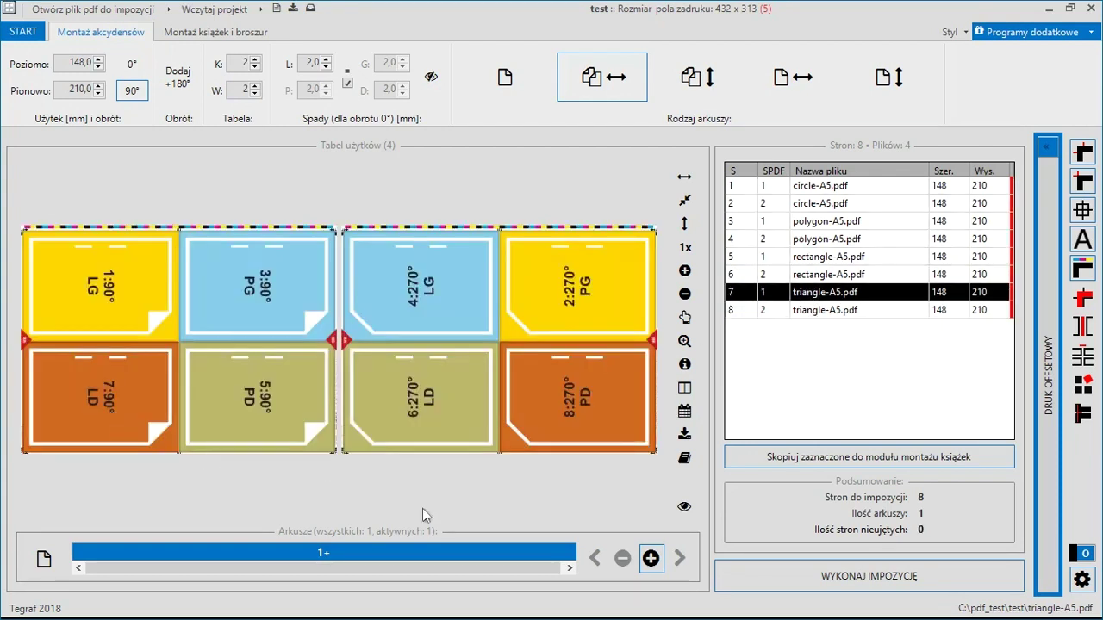
{"action": "left_click", "coordinate": [684, 507]}
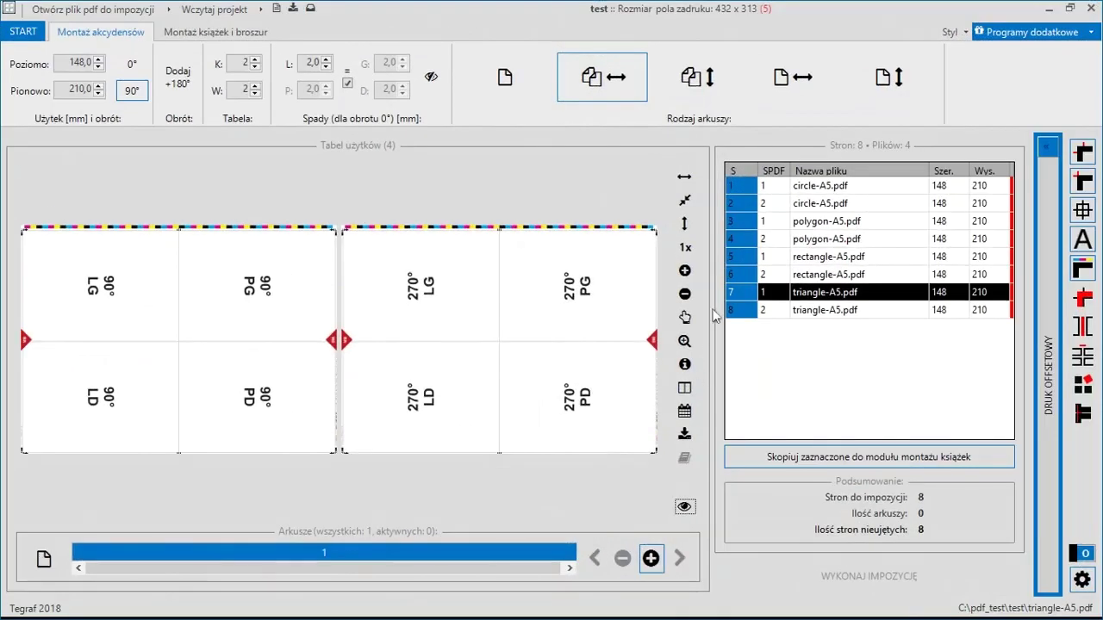
Step: Switch the sheet type to a single sheet turned horizontally, place page 1 of circle-A5.pdf in the upper-left slot (LG) and preview it
{"action": "left_click", "coordinate": [790, 86]}
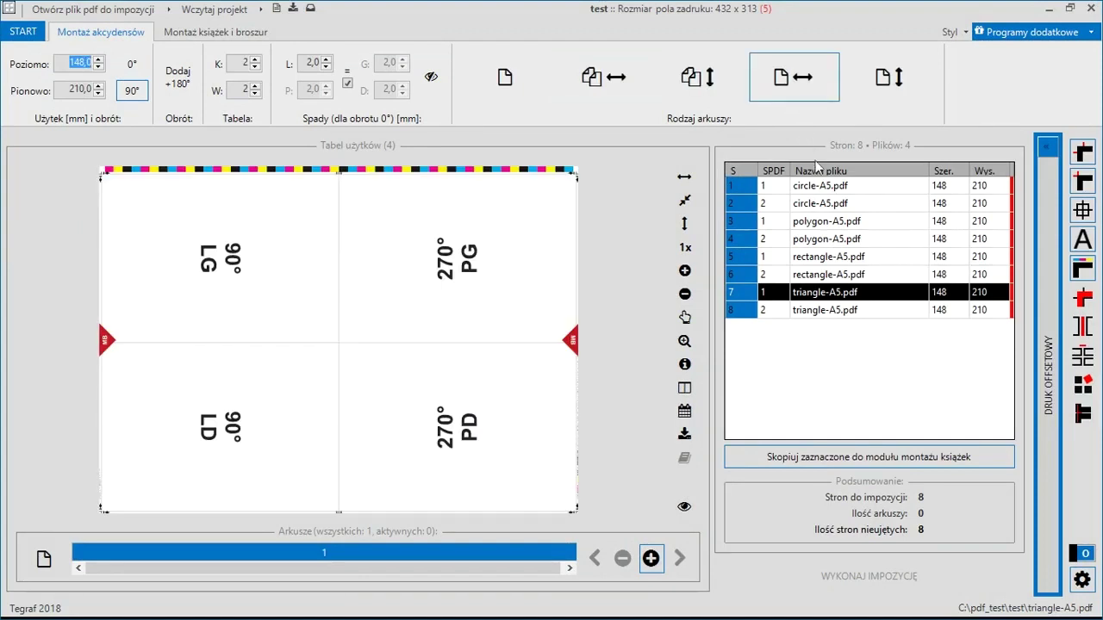
{"action": "left_click", "coordinate": [824, 186]}
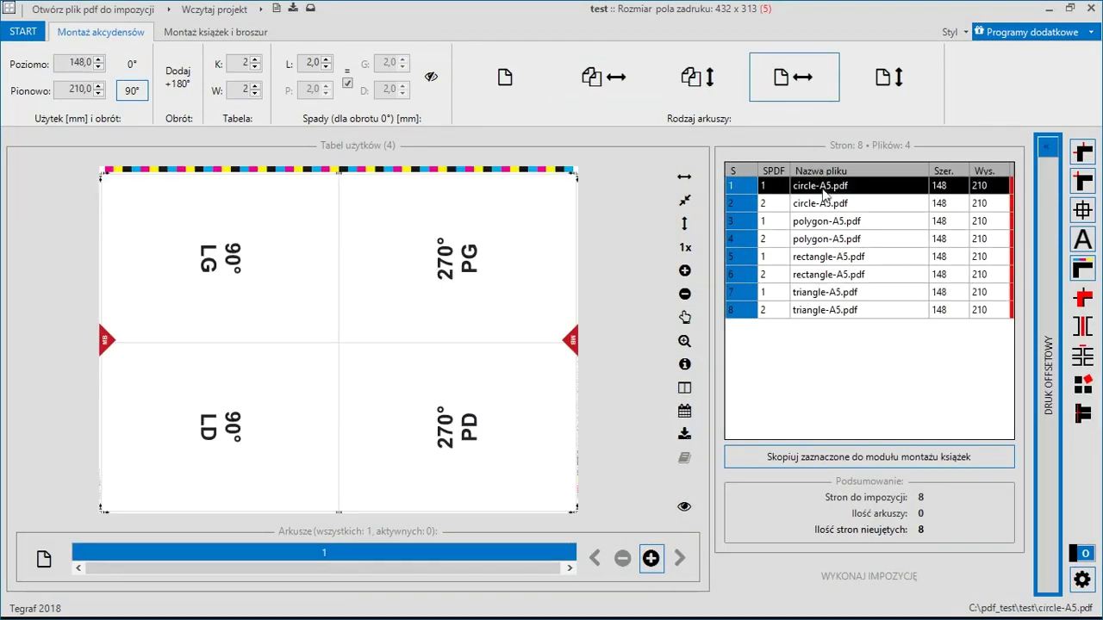
{"action": "left_click", "coordinate": [243, 256]}
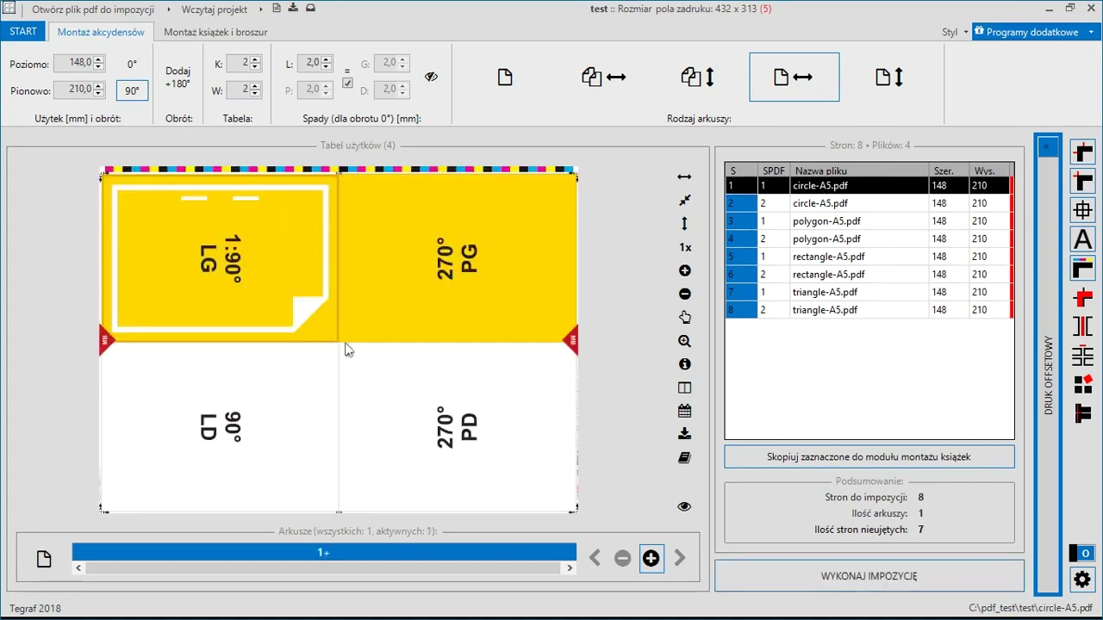
{"action": "left_click", "coordinate": [686, 508]}
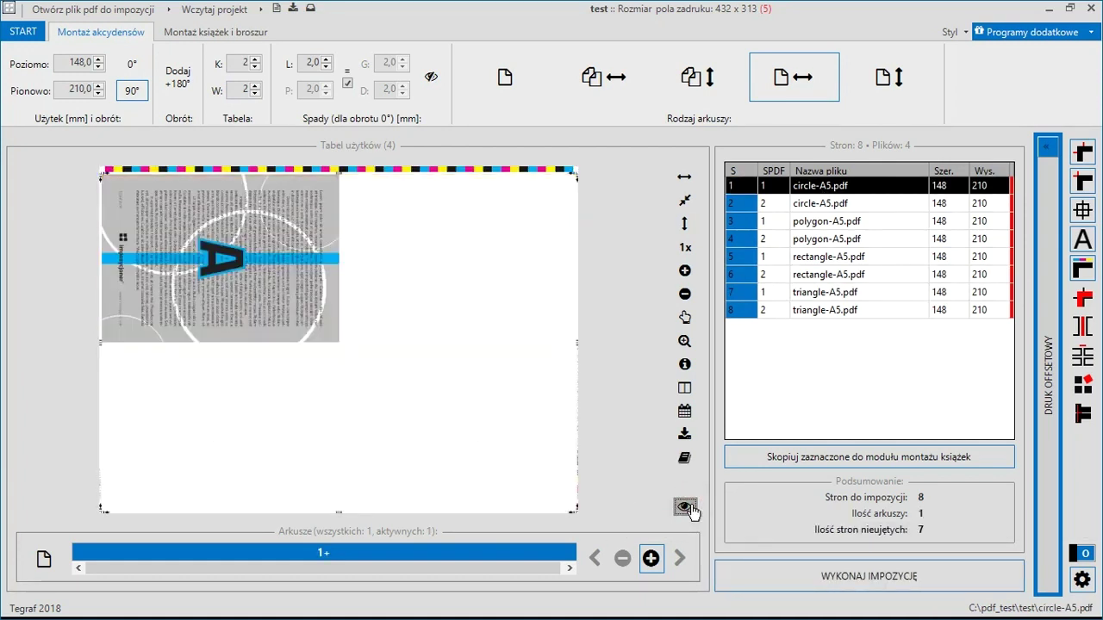
{"action": "left_click", "coordinate": [687, 508]}
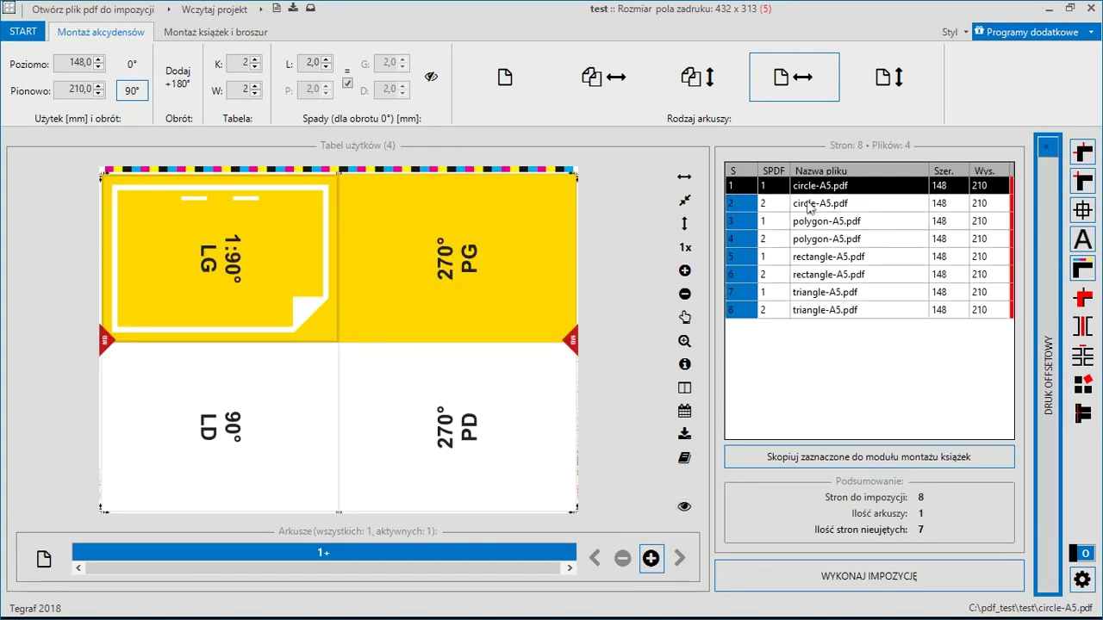
Step: Place page 2 of circle-A5.pdf in the upper-right slot (PG) beside page 1 and check the content preview
{"action": "left_click", "coordinate": [807, 205]}
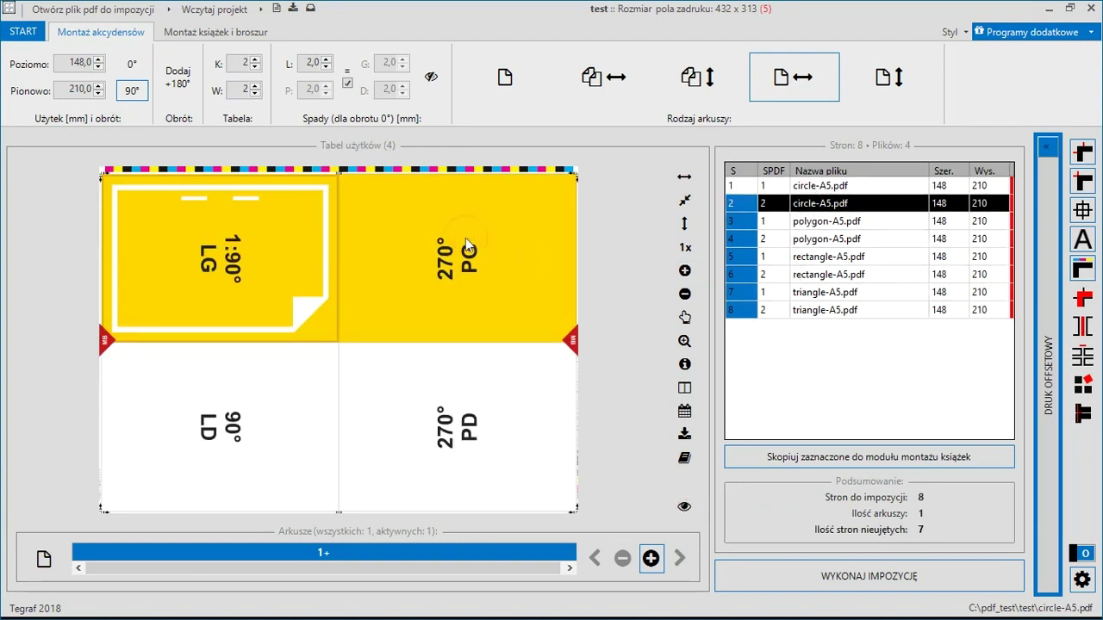
{"action": "left_click", "coordinate": [465, 238]}
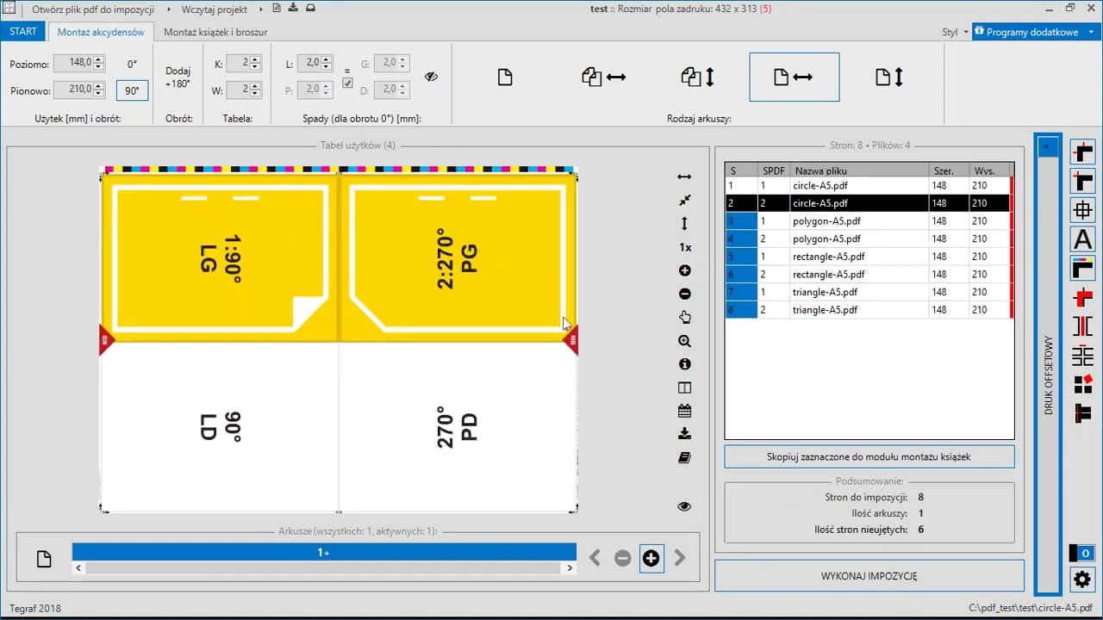
{"action": "left_click", "coordinate": [685, 509]}
{"action": "left_click", "coordinate": [685, 510]}
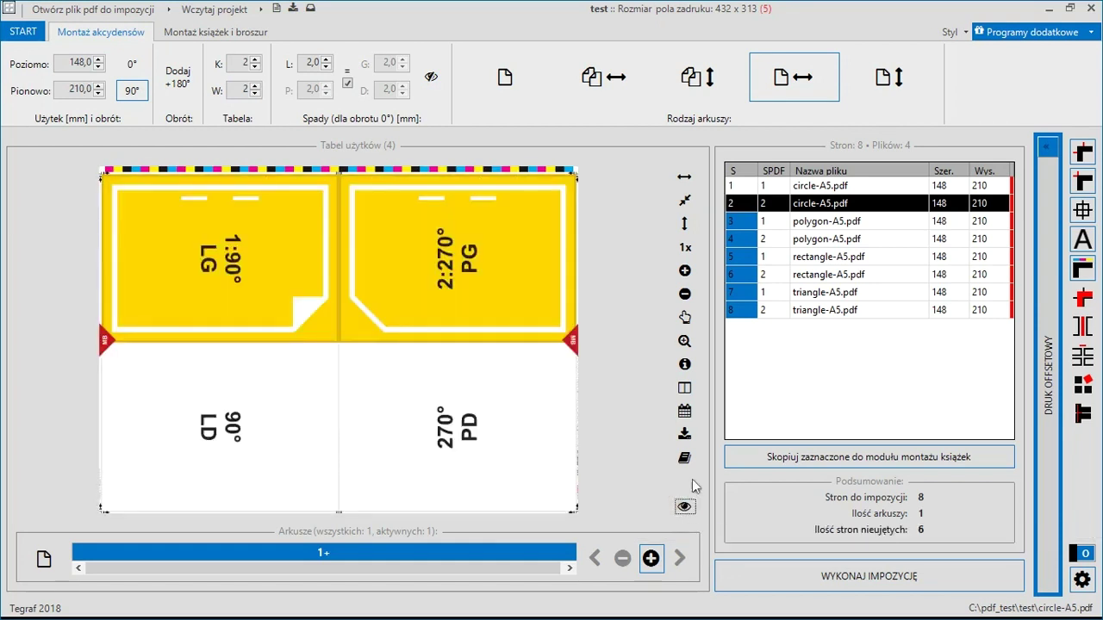
Step: Place page 1 of polygon-A5.pdf in the lower-left slot (LD) and page 2 in the lower-right slot (PD), and check the content preview
{"action": "left_click", "coordinate": [808, 222]}
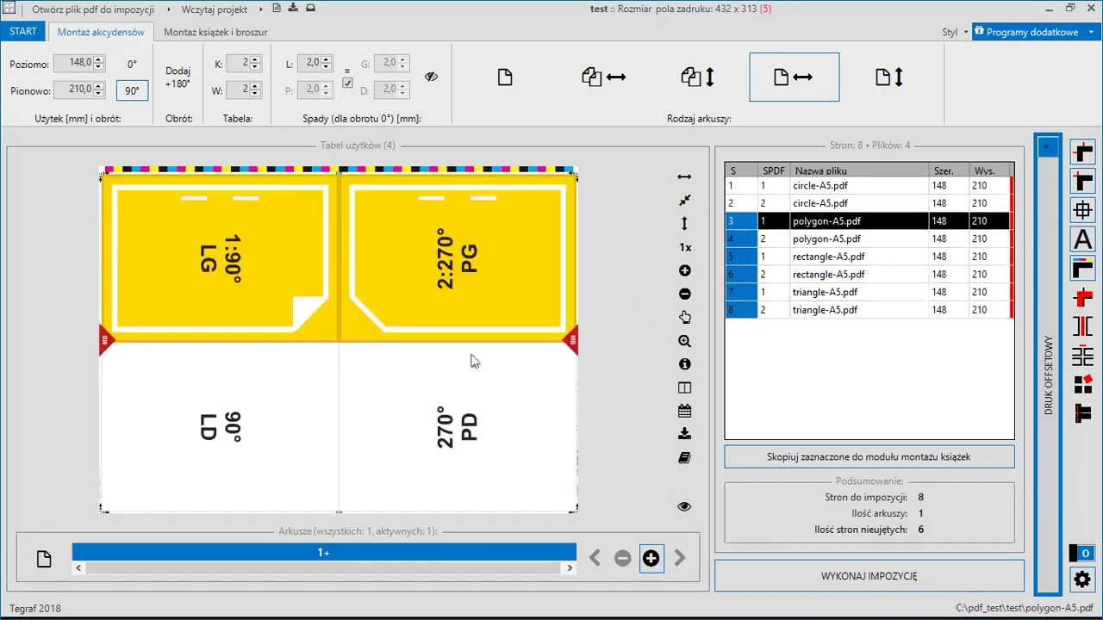
{"action": "left_click", "coordinate": [278, 396]}
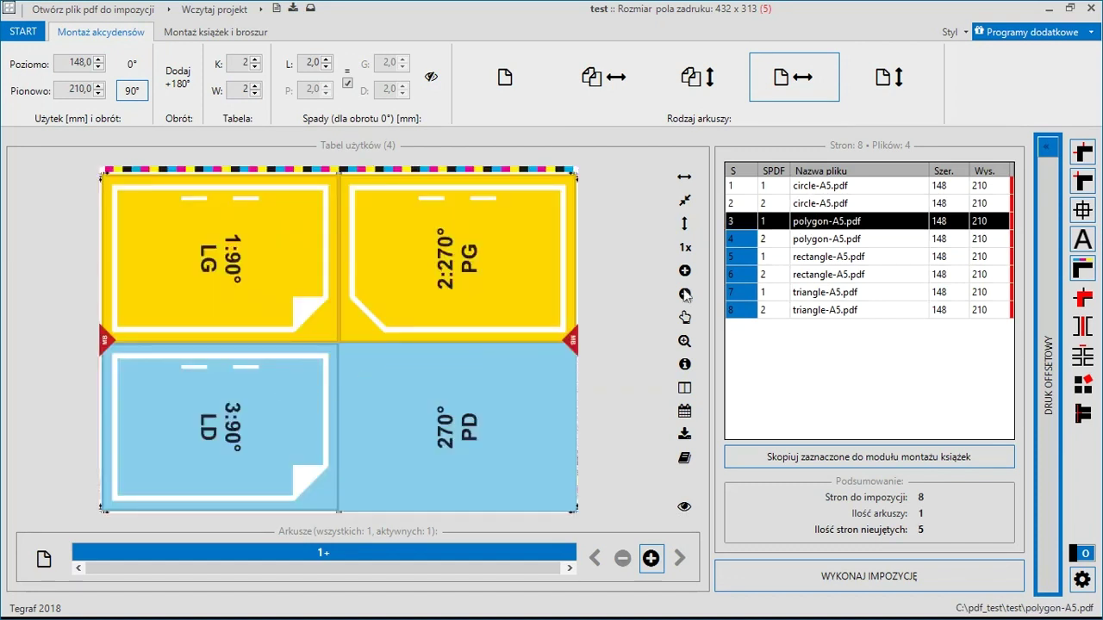
{"action": "left_click", "coordinate": [782, 243]}
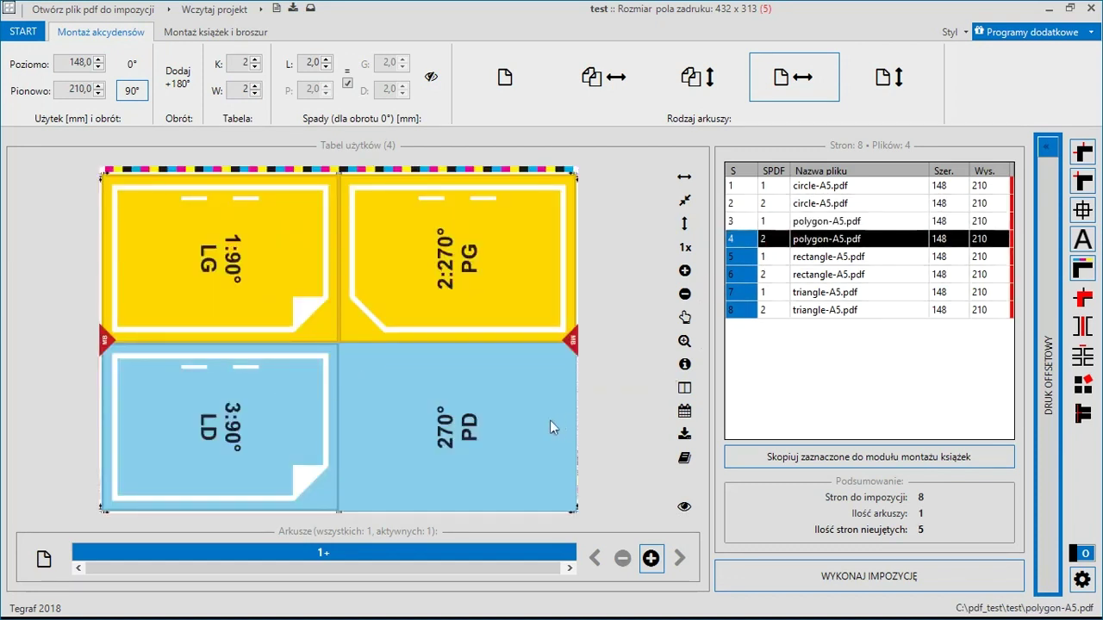
{"action": "left_click", "coordinate": [500, 434]}
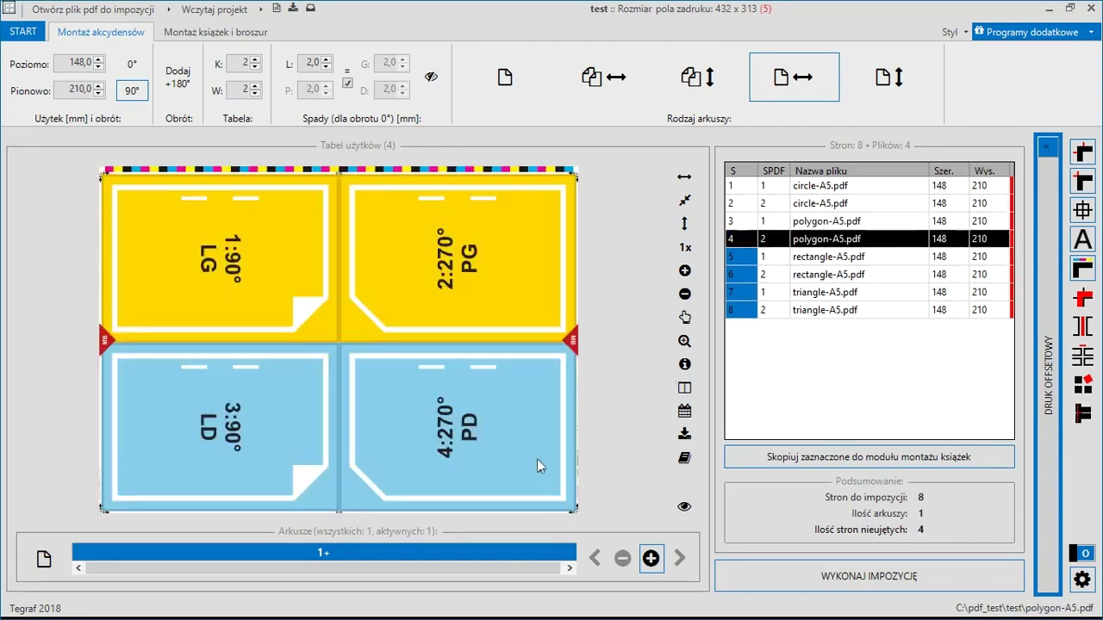
{"action": "left_click", "coordinate": [685, 507]}
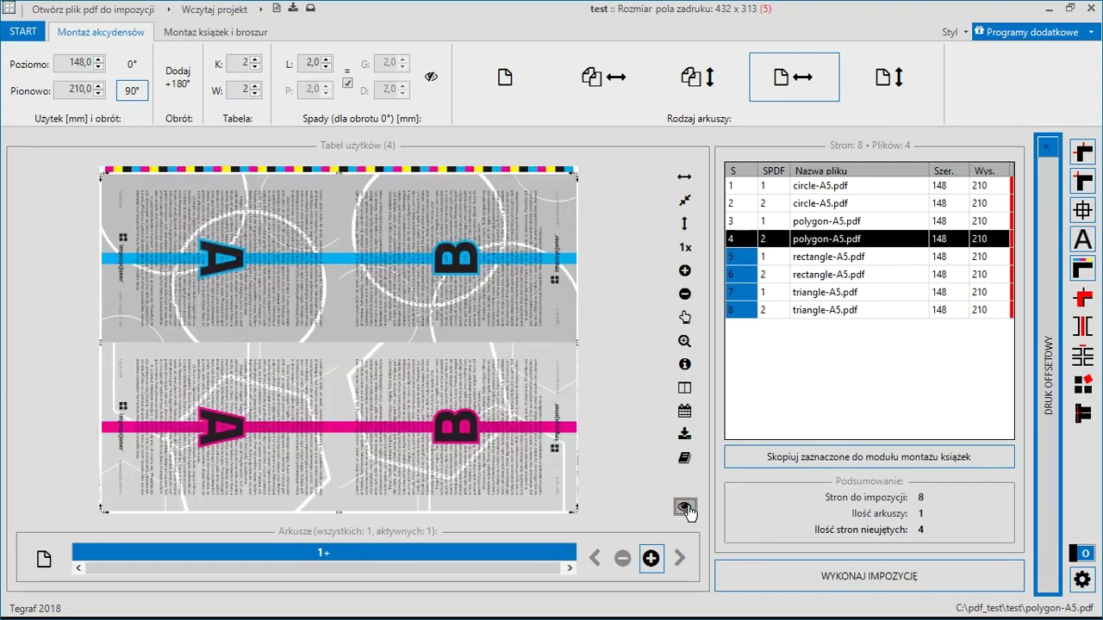
{"action": "left_click", "coordinate": [685, 508]}
Step: Add a second sheet and place page 2 of rectangle-A5.pdf in its upper-right slot (PG), checking the content preview
{"action": "left_click", "coordinate": [651, 559]}
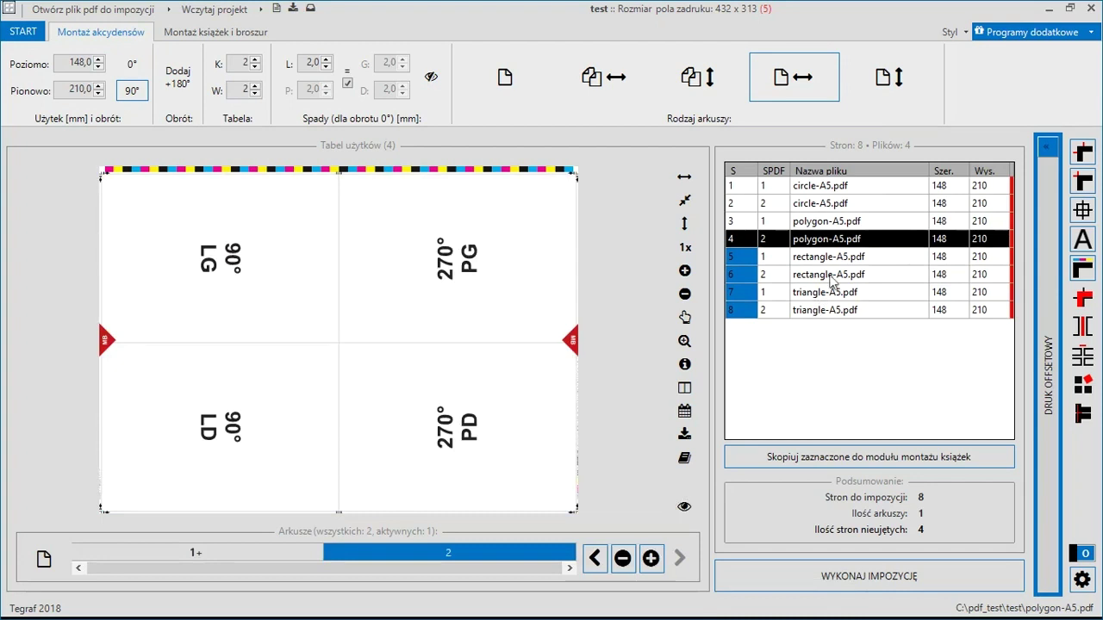
{"action": "left_click", "coordinate": [833, 275]}
{"action": "left_click", "coordinate": [496, 234]}
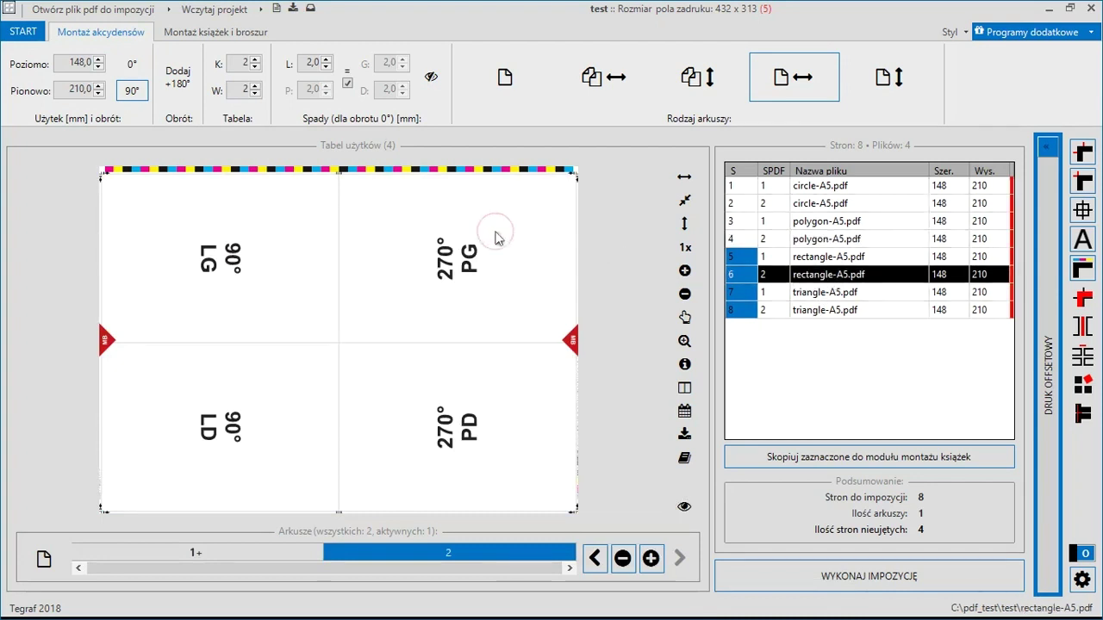
{"action": "left_click", "coordinate": [684, 507]}
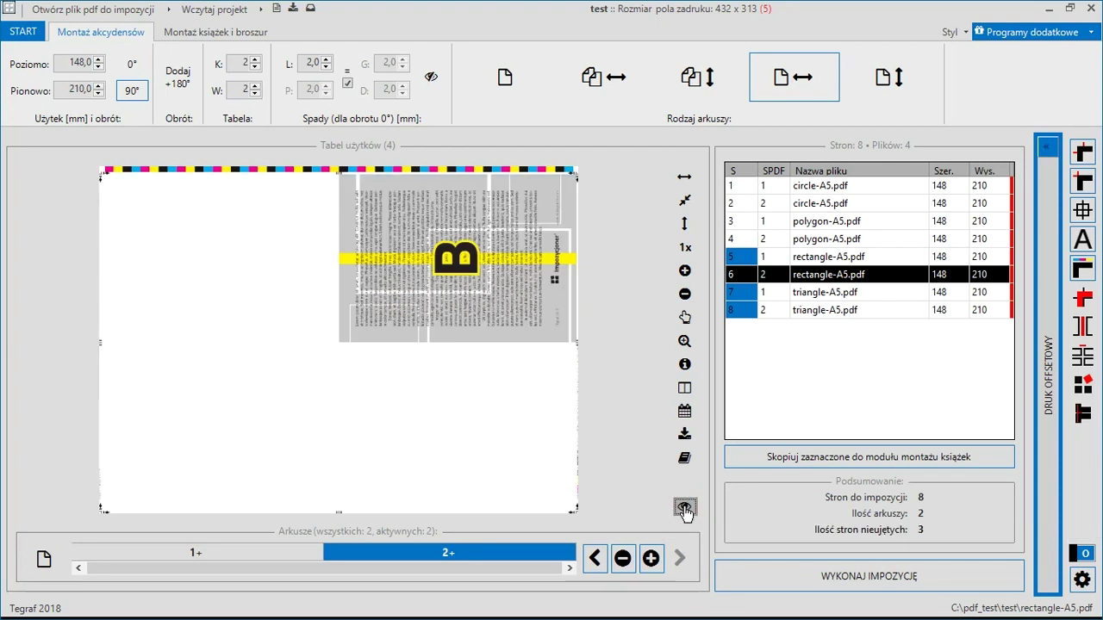
{"action": "left_click", "coordinate": [684, 507]}
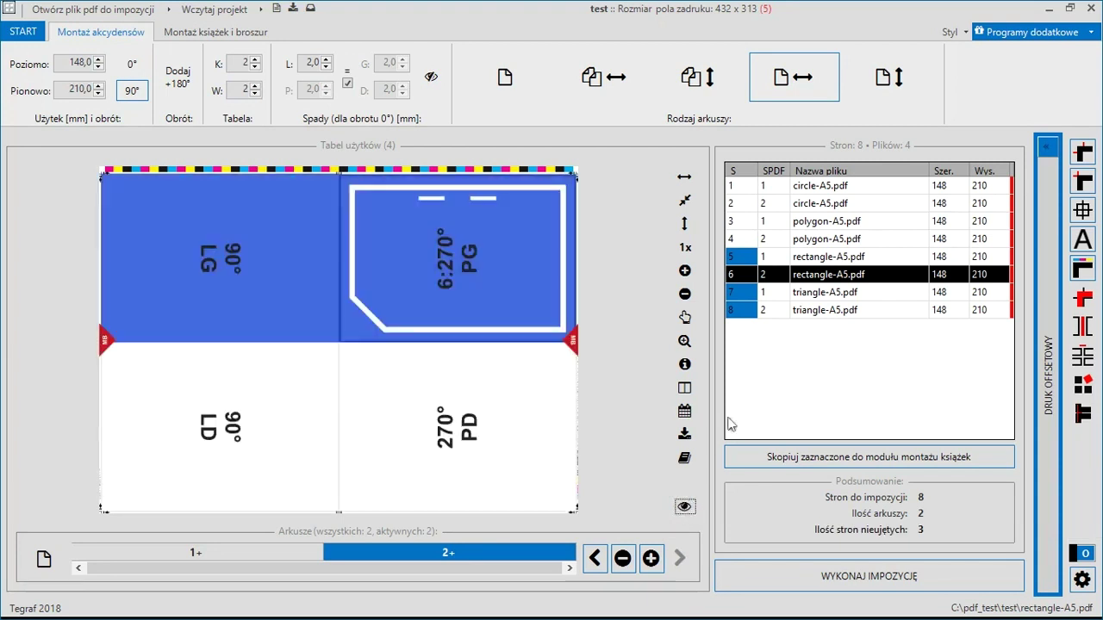
Step: Place page 1 of rectangle-A5.pdf in the second sheet's upper-left slot (LG) and check the content preview
{"action": "left_click", "coordinate": [827, 256]}
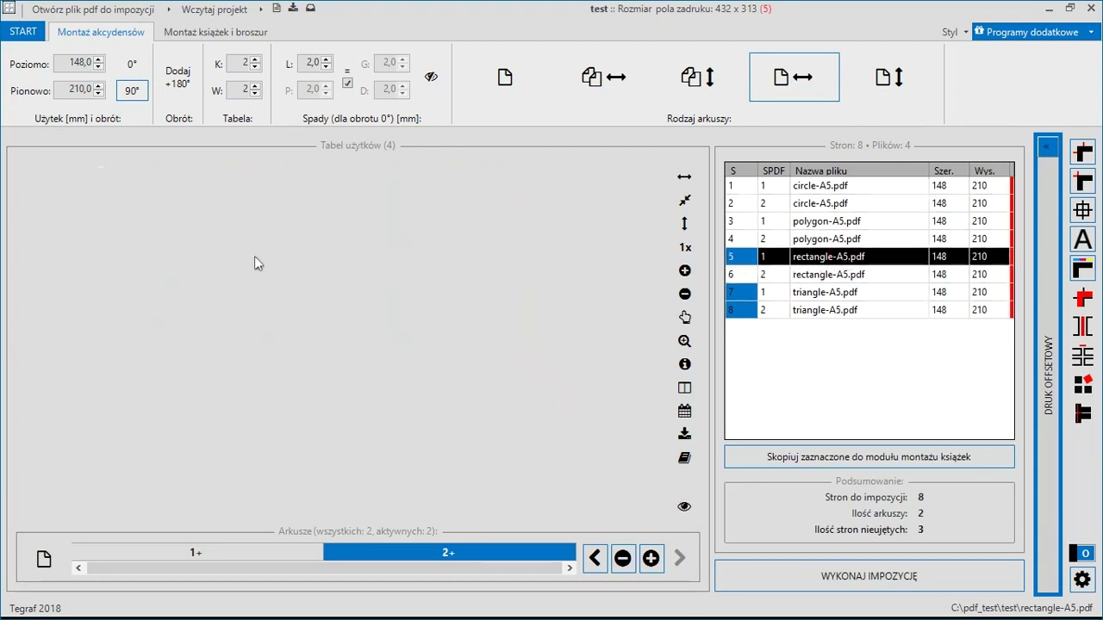
{"action": "left_click", "coordinate": [254, 256]}
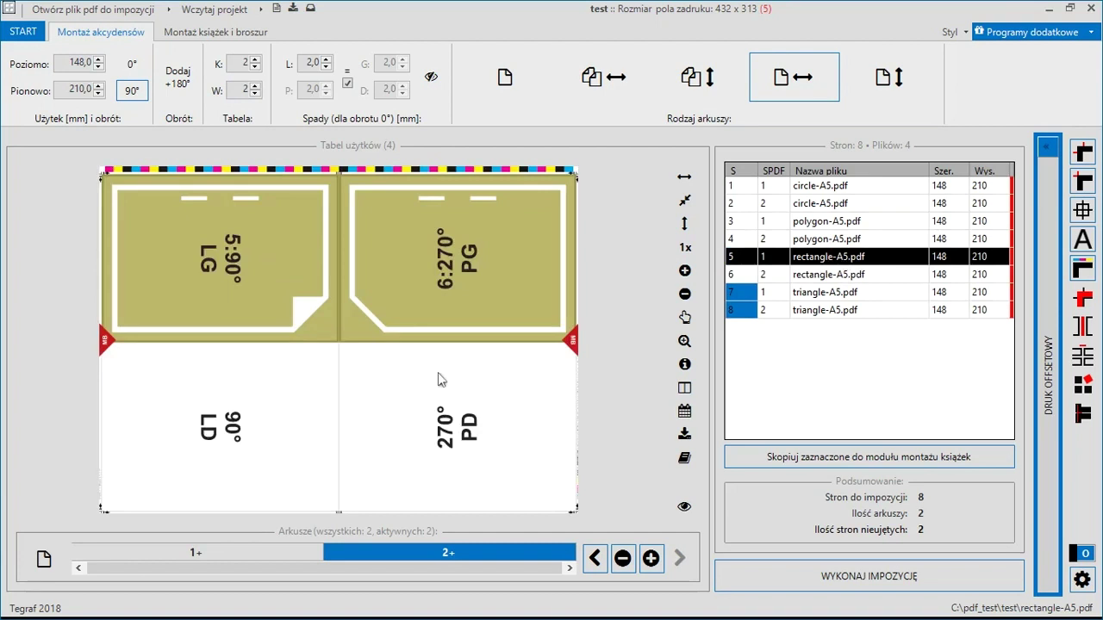
{"action": "left_click", "coordinate": [685, 508]}
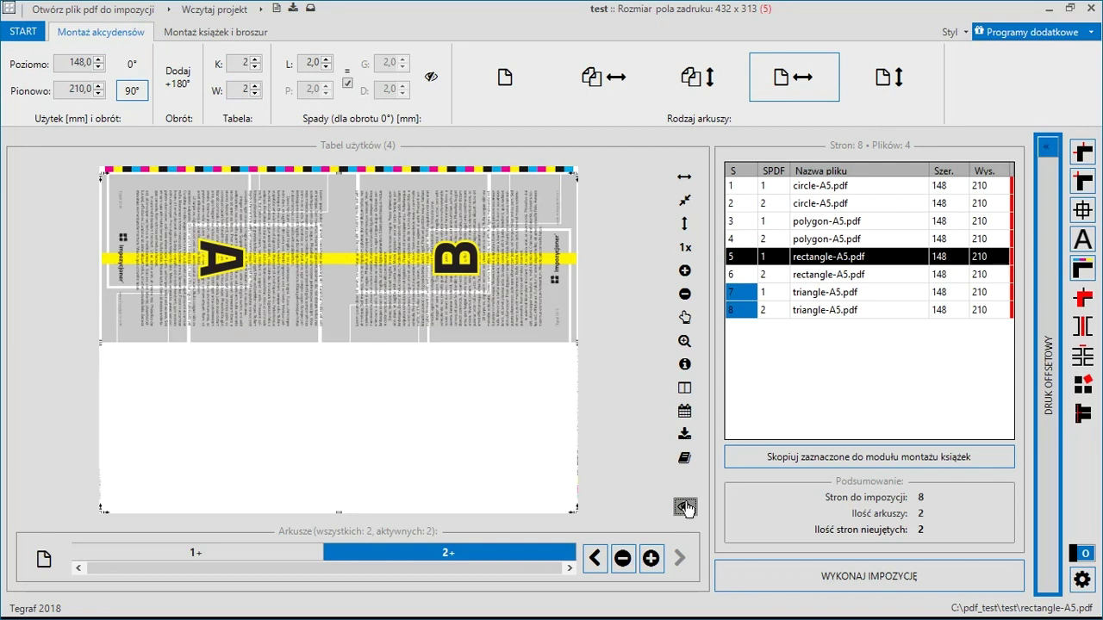
{"action": "left_click", "coordinate": [685, 509]}
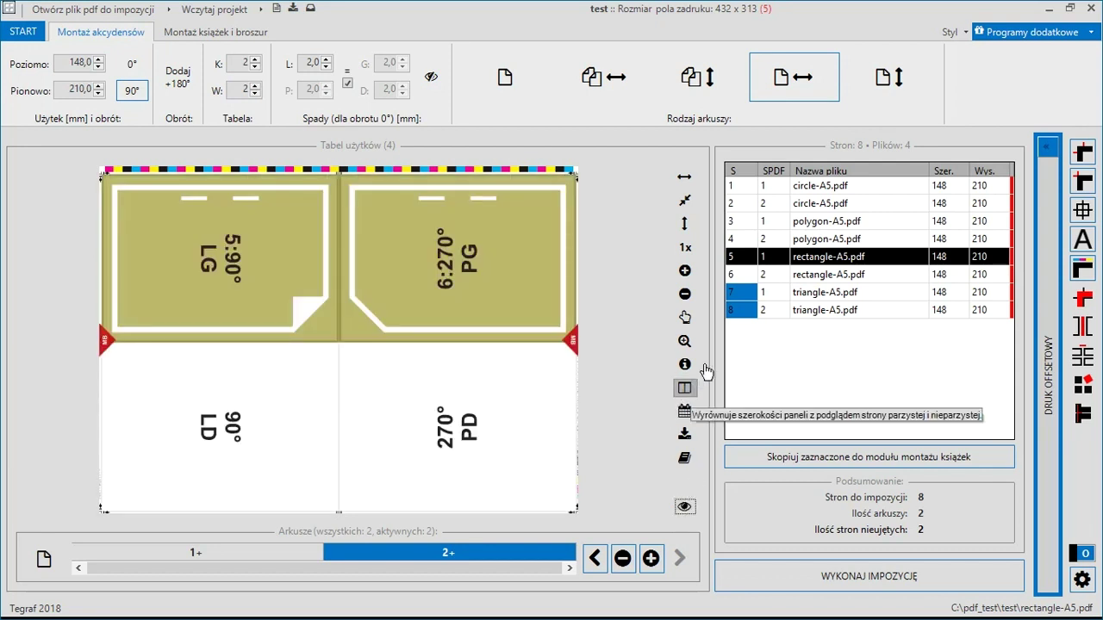
Step: Place page 2 of triangle-A5.pdf in the second sheet's lower-right slot (PD) and page 1 in the lower-left slot (LD), and check the content preview
{"action": "left_click", "coordinate": [832, 310]}
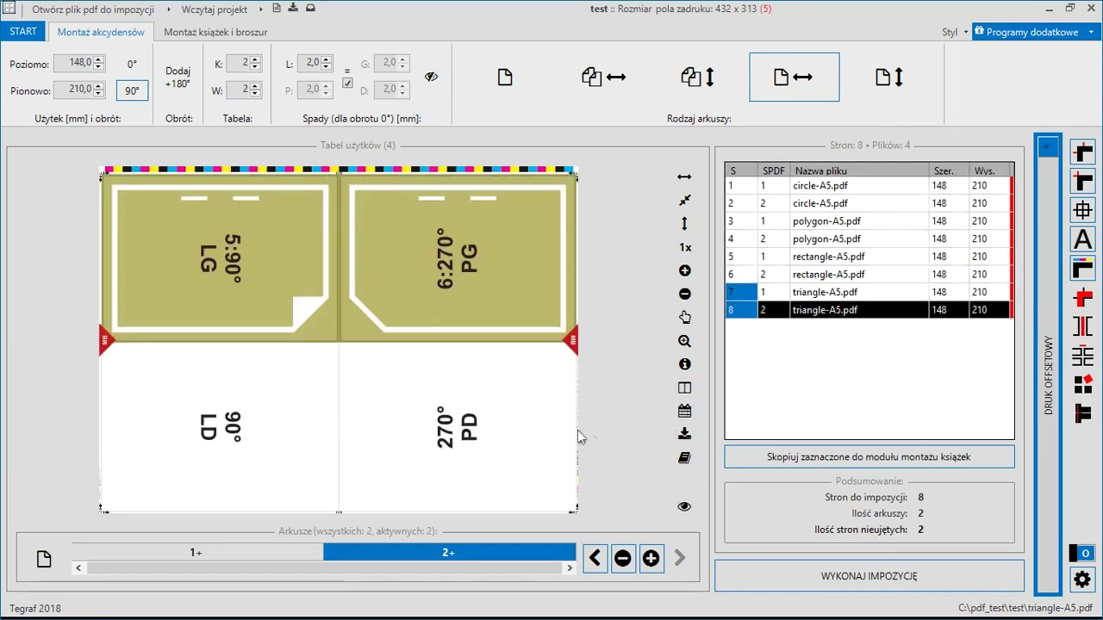
{"action": "left_click", "coordinate": [490, 424]}
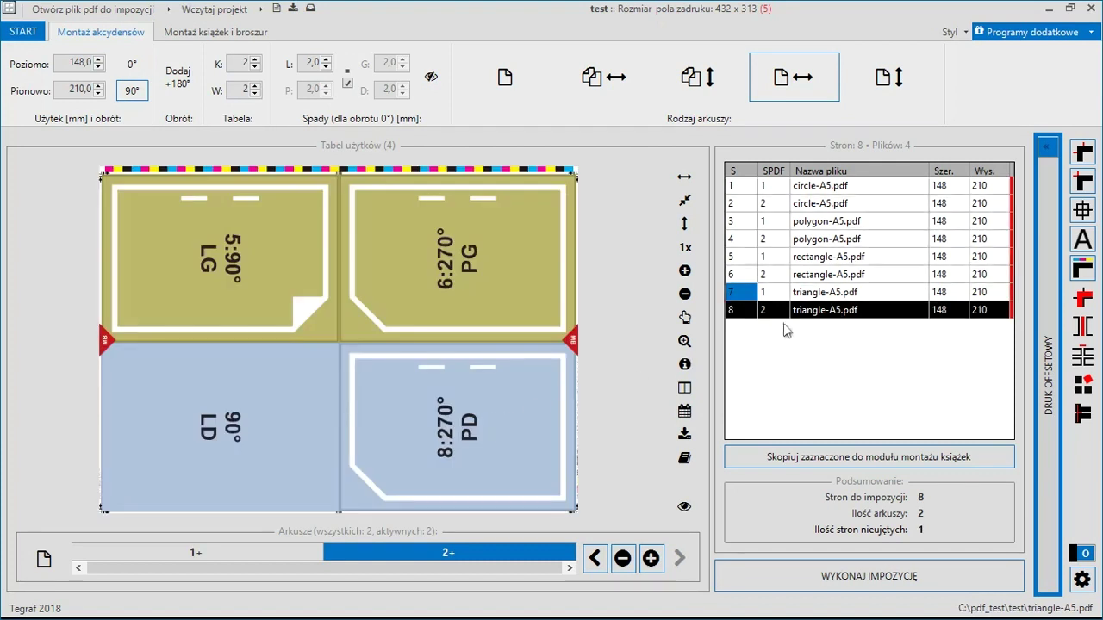
{"action": "left_click", "coordinate": [793, 296]}
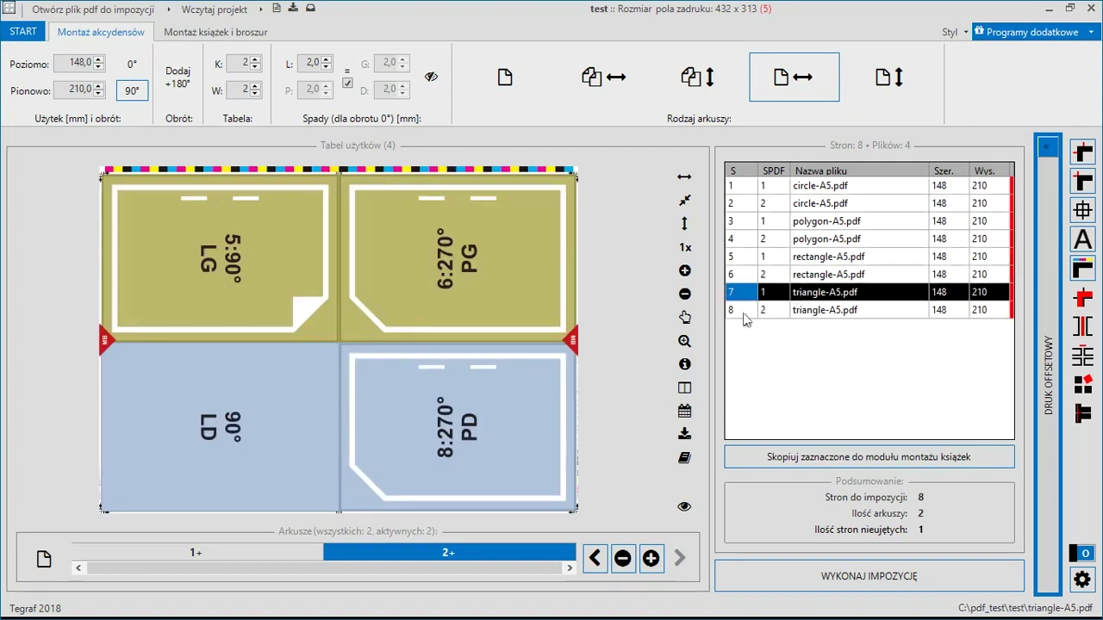
{"action": "left_click", "coordinate": [300, 388]}
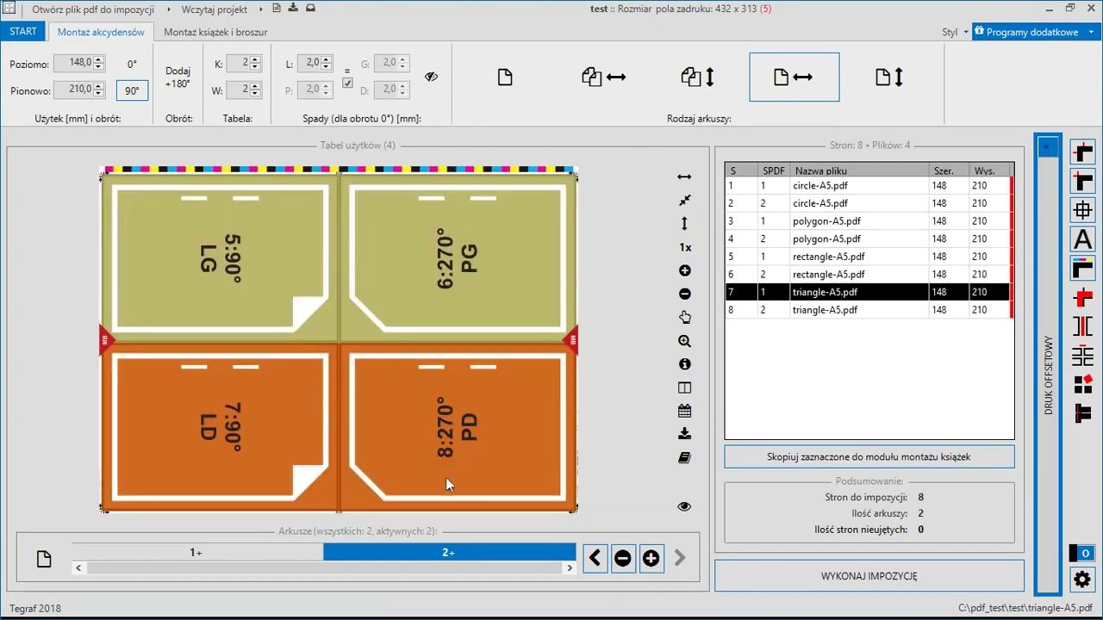
{"action": "left_click", "coordinate": [684, 508]}
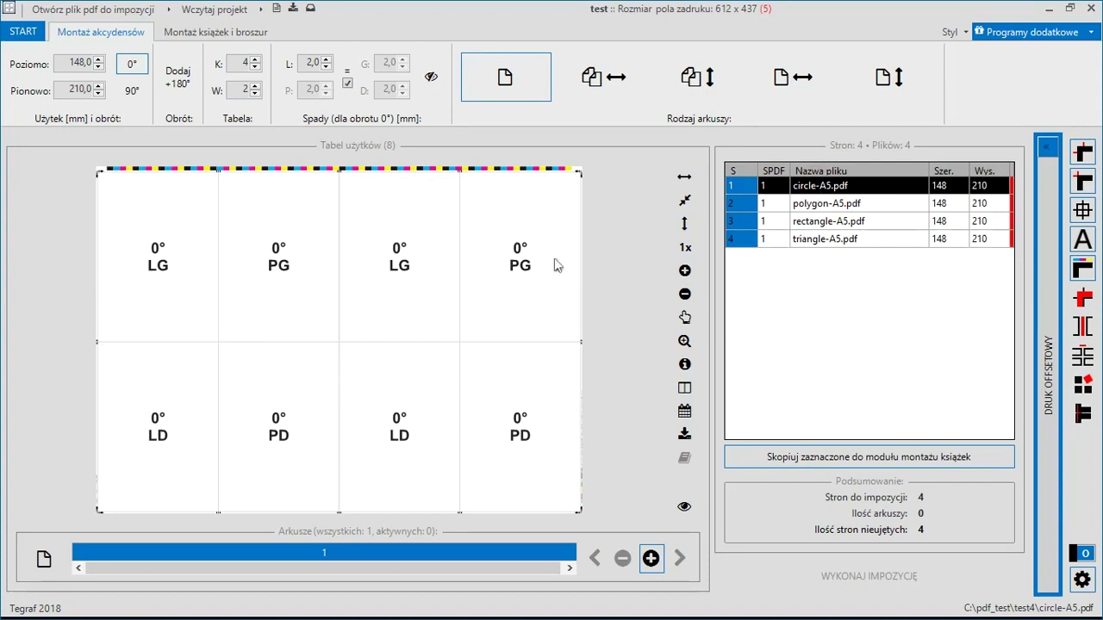
Step: Fill the first three columns of the empty 4-by-2 sheet with page 1 of circle-A5.pdf as one block of slots
{"action": "left_click", "coordinate": [149, 238]}
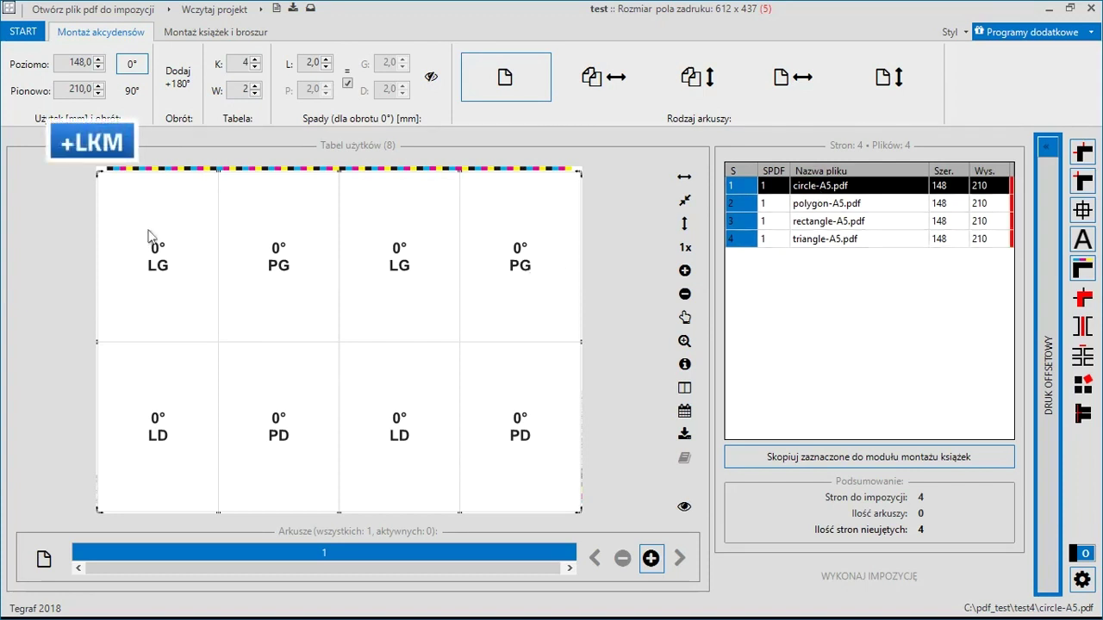
{"action": "left_click_drag", "start_coordinate": [148, 236], "coordinate": [246, 308]}
{"action": "left_click_drag", "start_coordinate": [331, 372], "coordinate": [405, 422]}
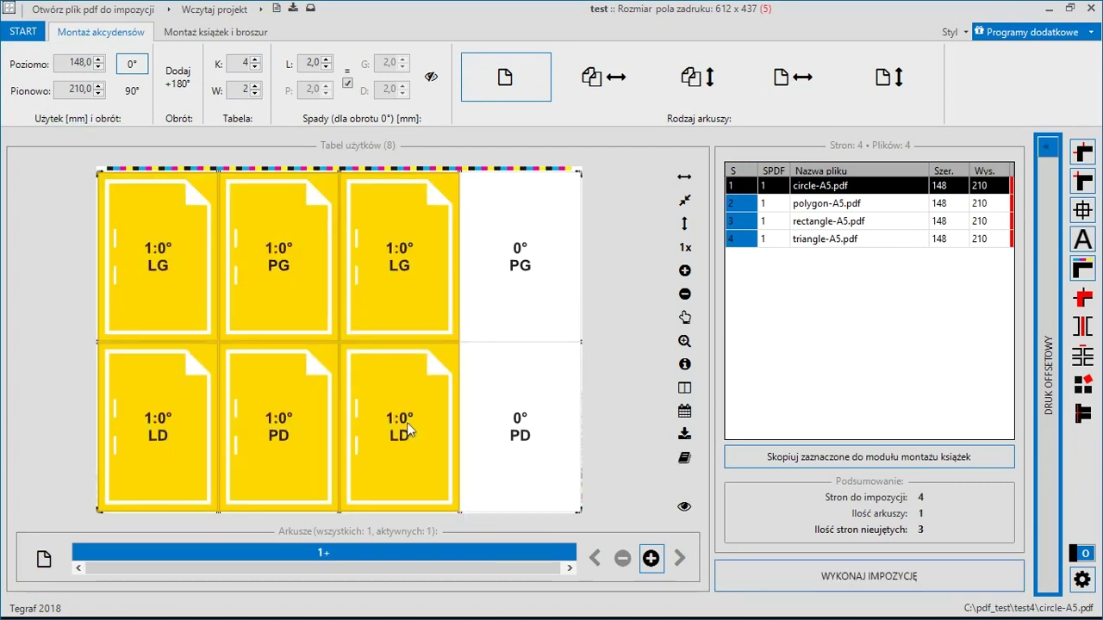
Step: Fill the third and fourth columns with page 1 of polygon-A5.pdf, overwriting circle-A5.pdf in the third, and check the content preview
{"action": "left_click", "coordinate": [865, 204]}
{"action": "left_click_drag", "start_coordinate": [541, 246], "coordinate": [468, 297]}
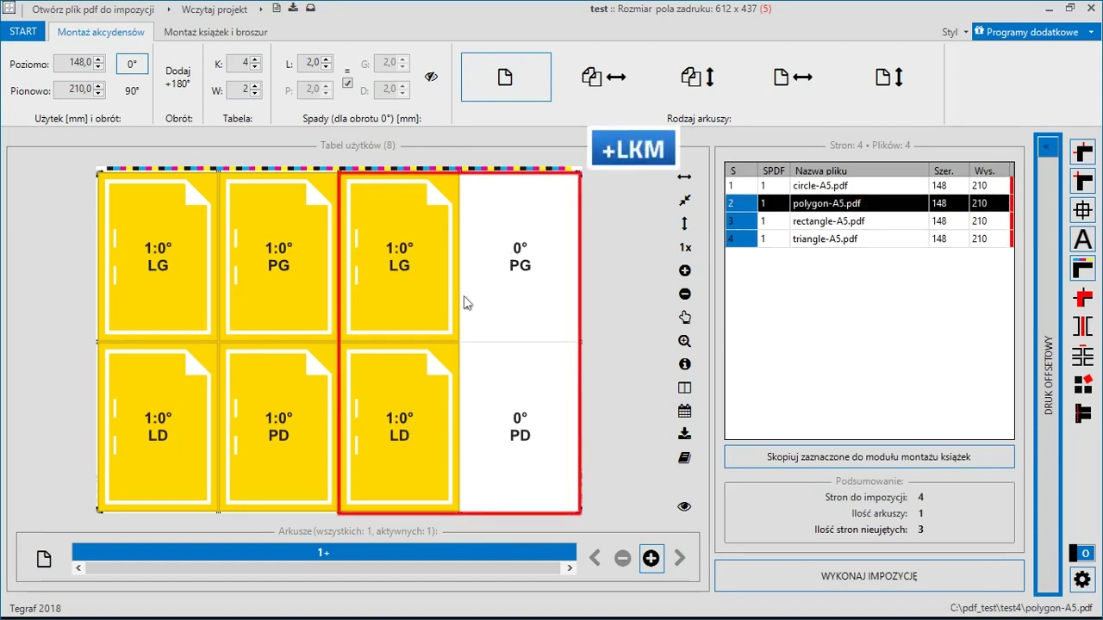
{"action": "left_click_drag", "start_coordinate": [416, 424], "coordinate": [415, 426]}
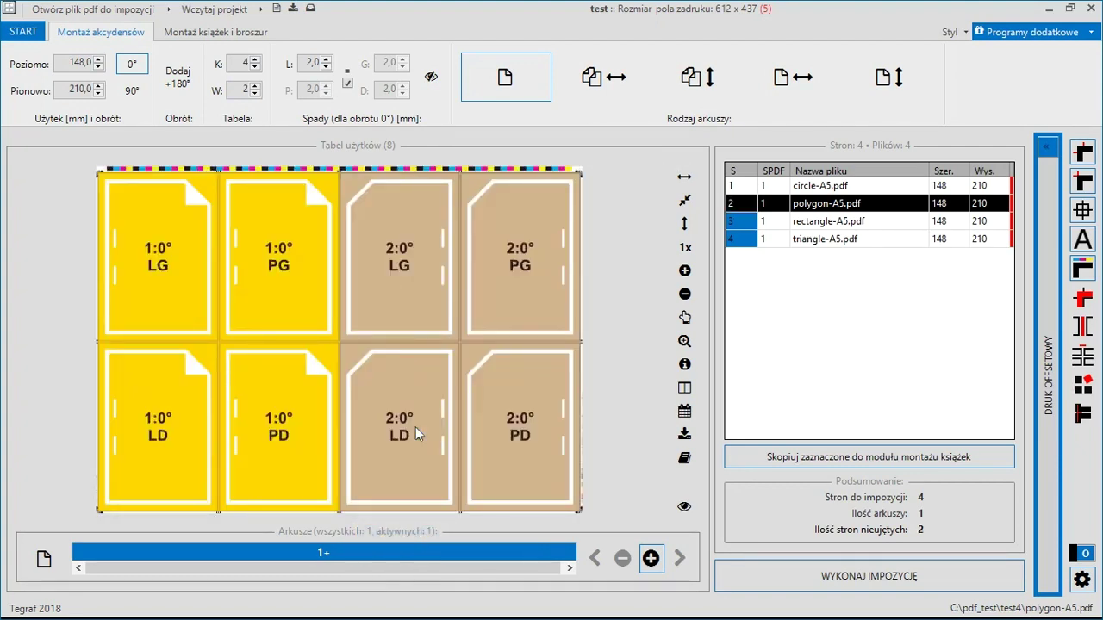
{"action": "left_click", "coordinate": [685, 508]}
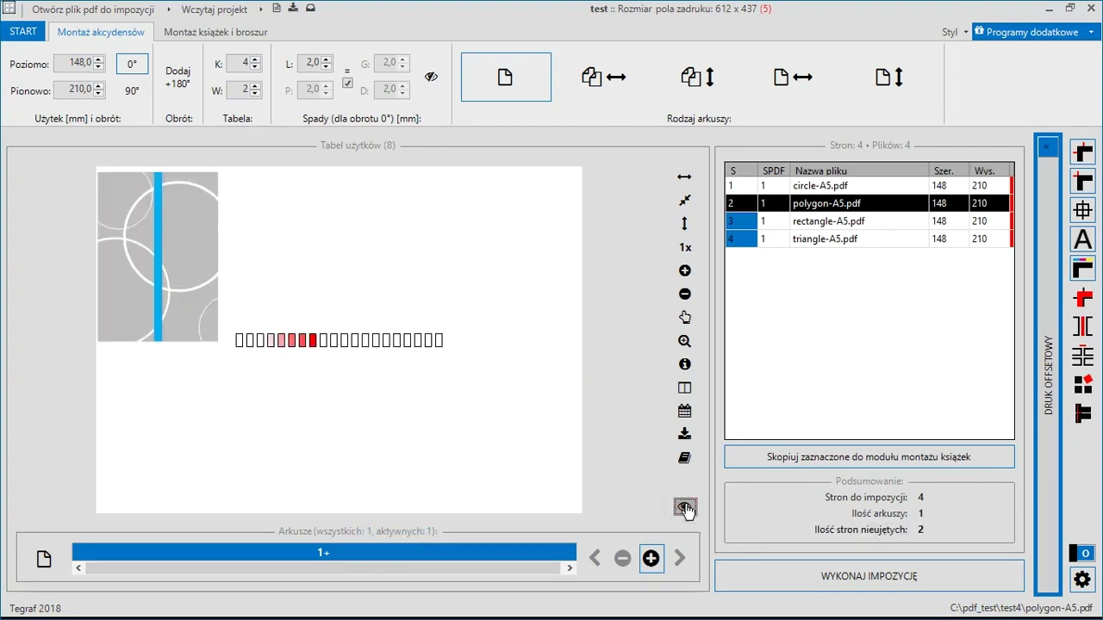
{"action": "left_click", "coordinate": [685, 509]}
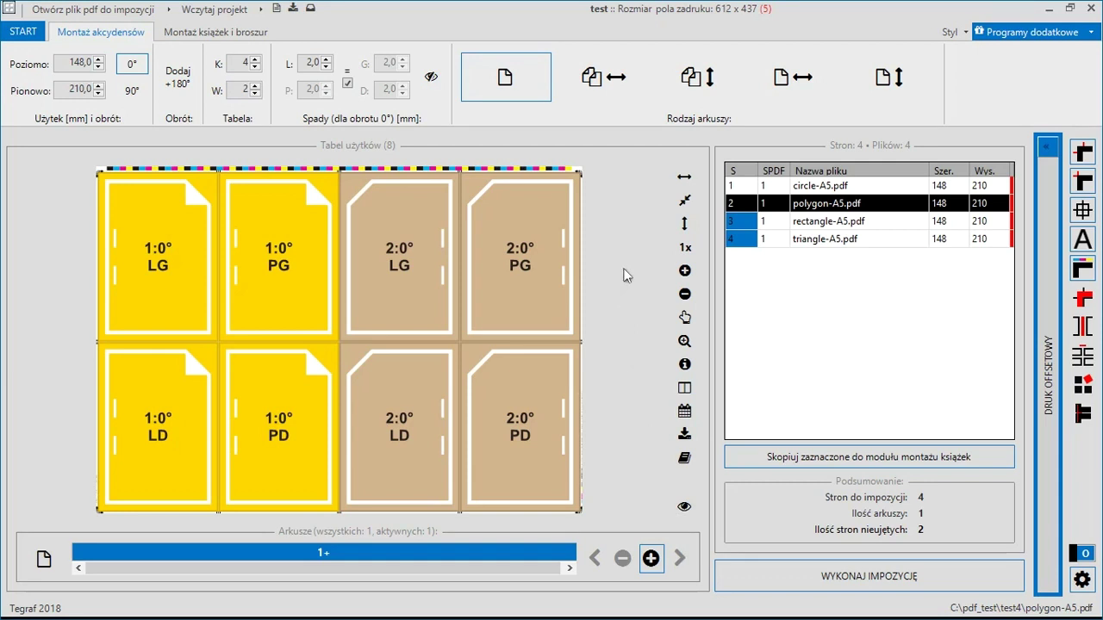
Step: Rotate all four slots of the upper row by 180° as one block and check the content preview
{"action": "left_click", "coordinate": [149, 256], "text": "shift"}
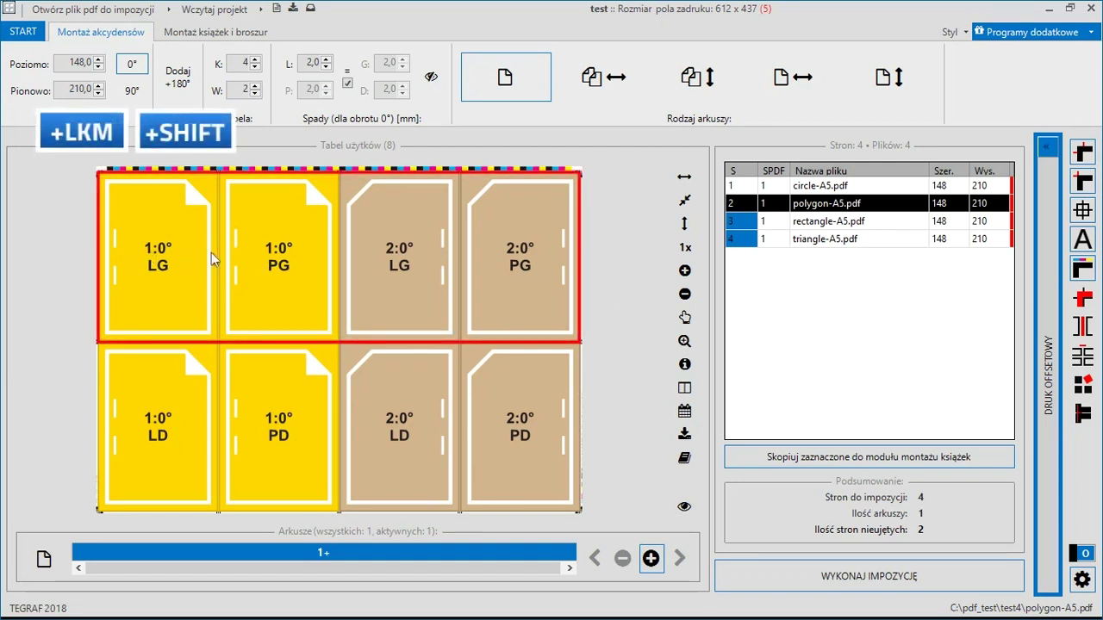
{"action": "left_click", "coordinate": [516, 262]}
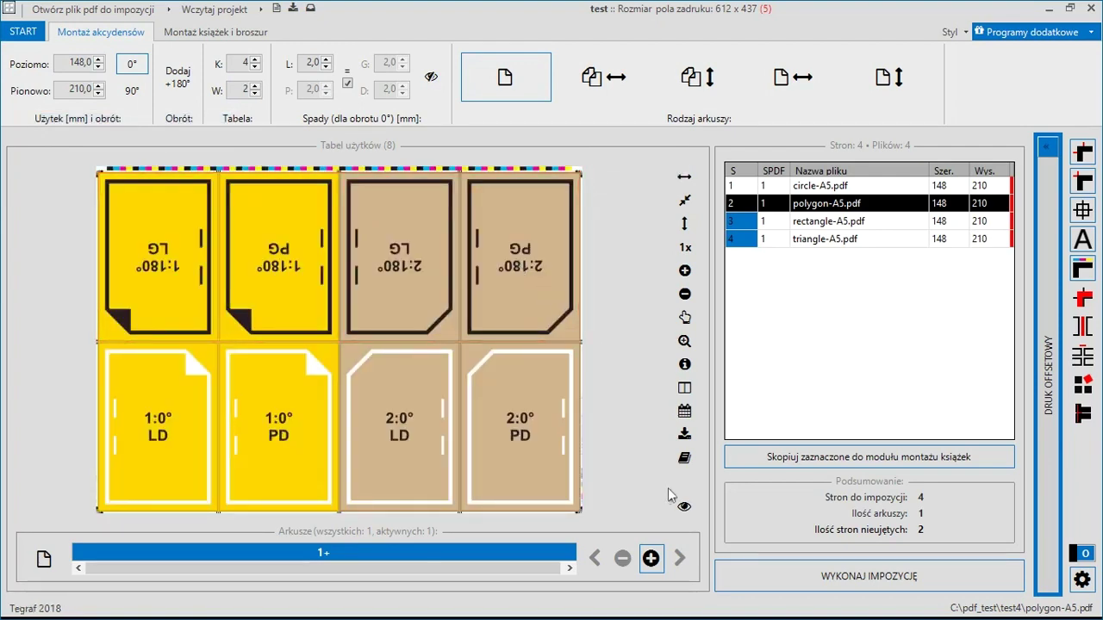
{"action": "left_click", "coordinate": [683, 508]}
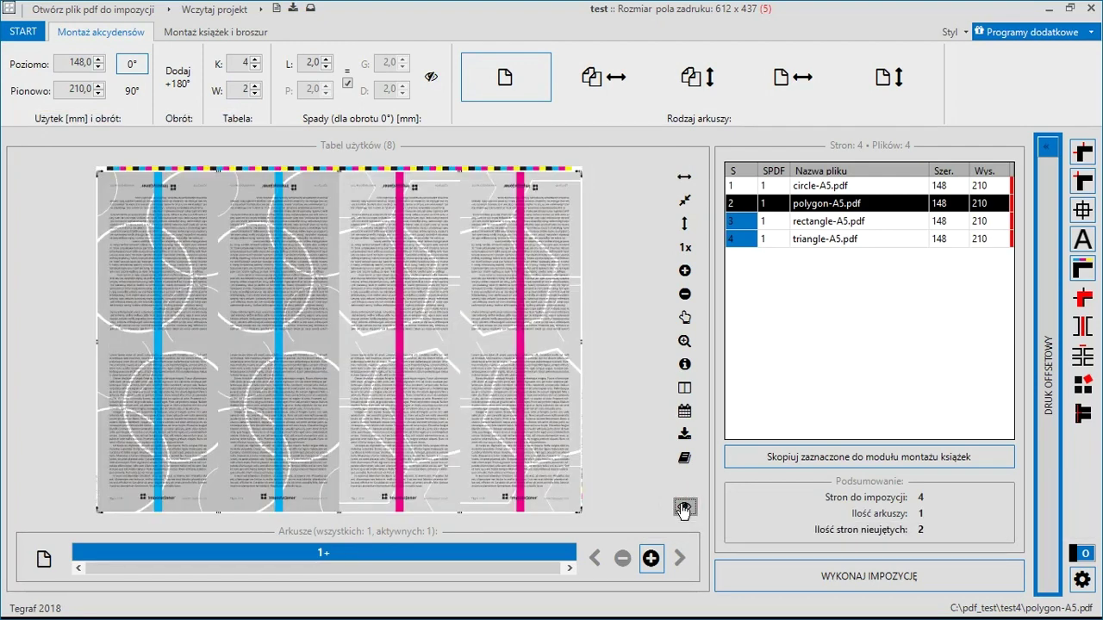
{"action": "left_click", "coordinate": [683, 508]}
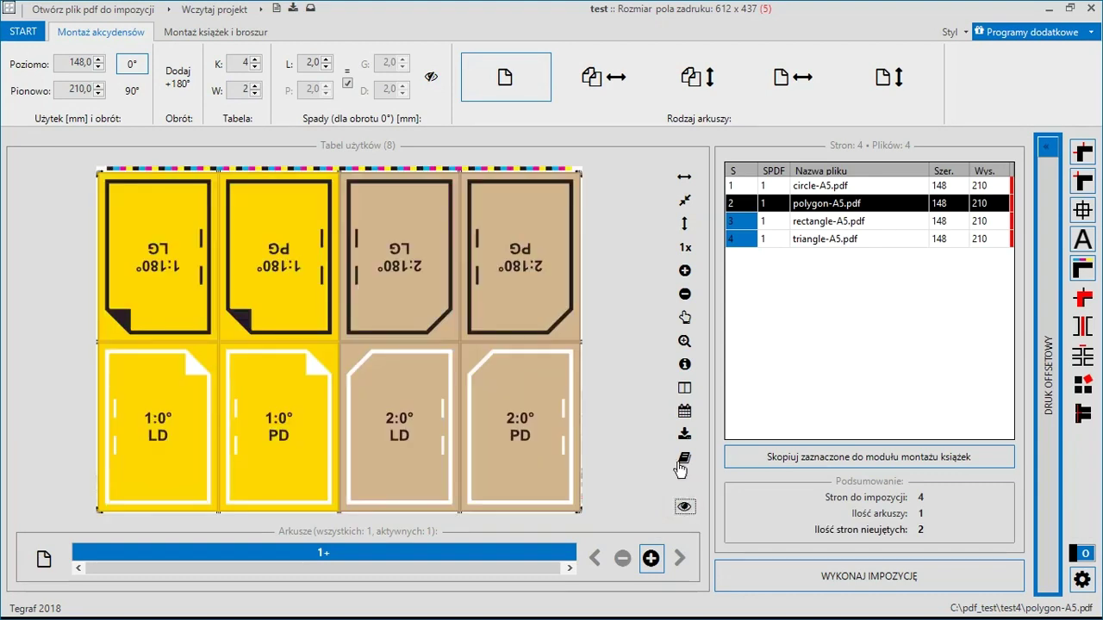
Step: Clear the pages from all four slots of the lower row as one block and check the content preview
{"action": "right_click", "coordinate": [159, 425]}
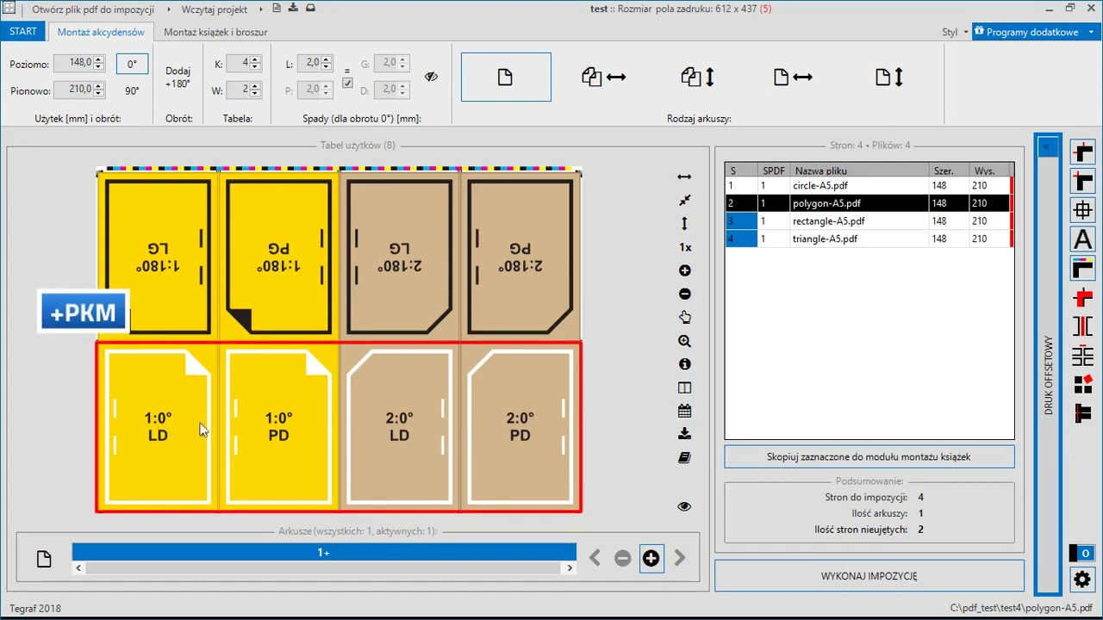
{"action": "right_click", "coordinate": [523, 434]}
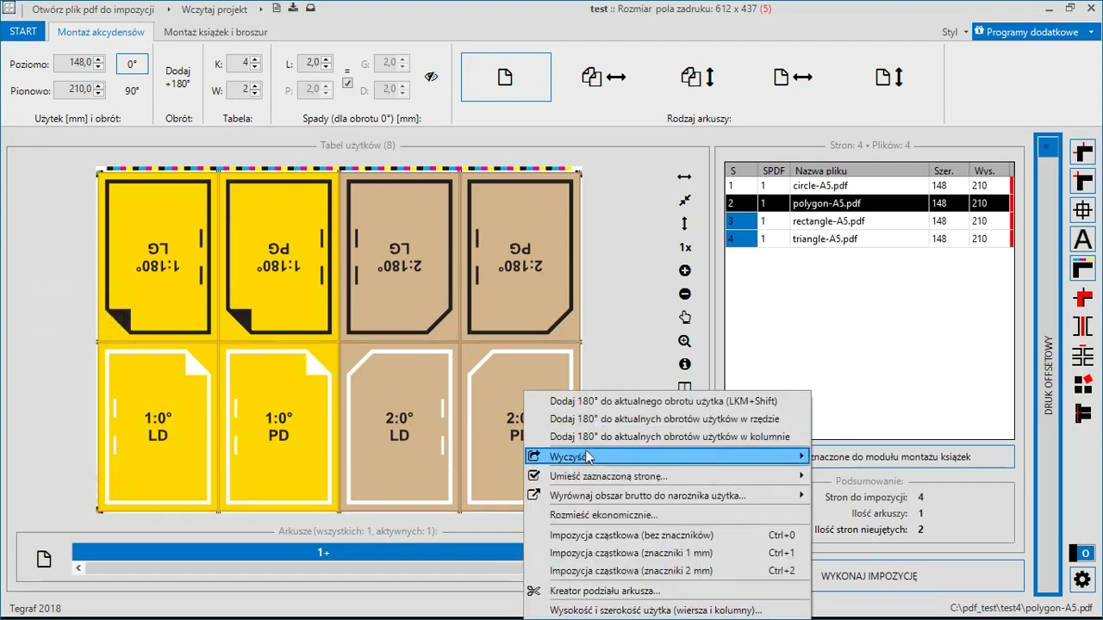
{"action": "mouse_move", "coordinate": [588, 456]}
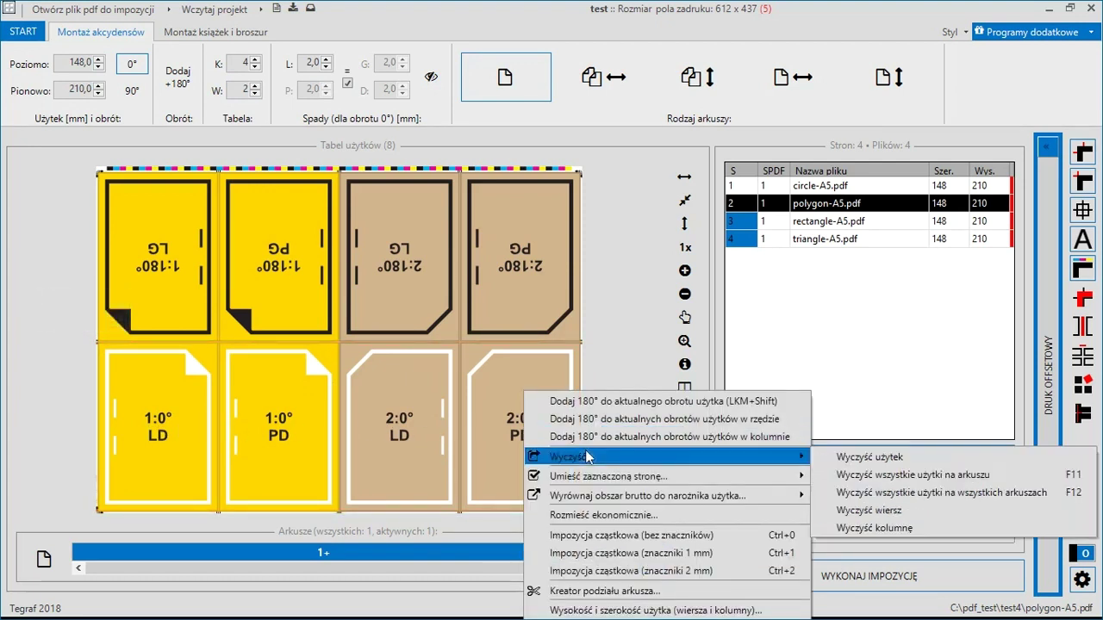
{"action": "left_click", "coordinate": [912, 458]}
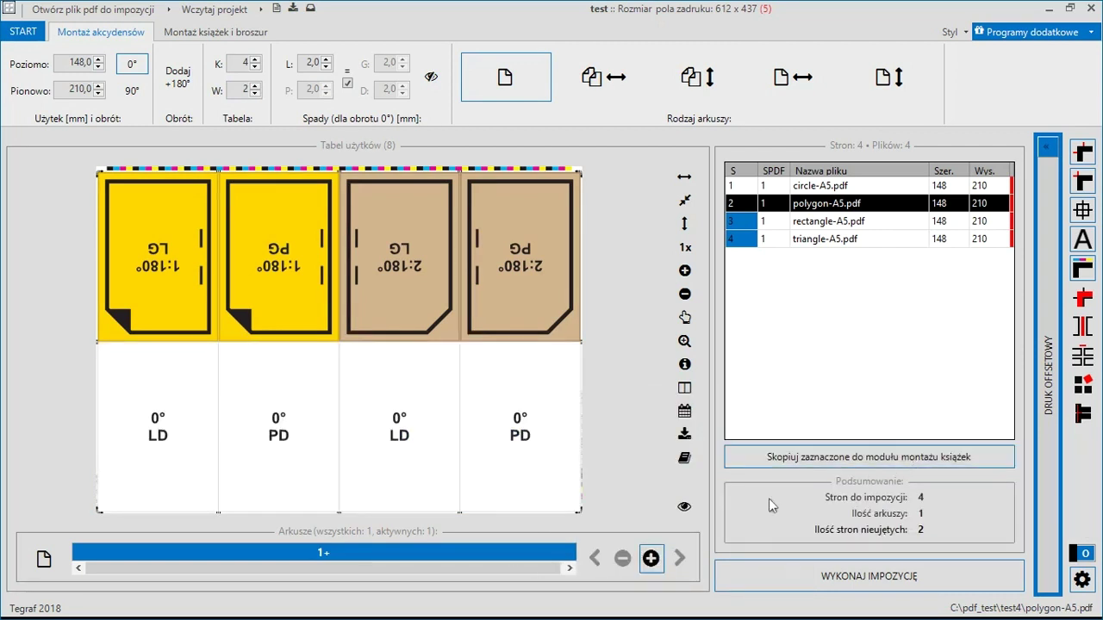
{"action": "left_click", "coordinate": [689, 509]}
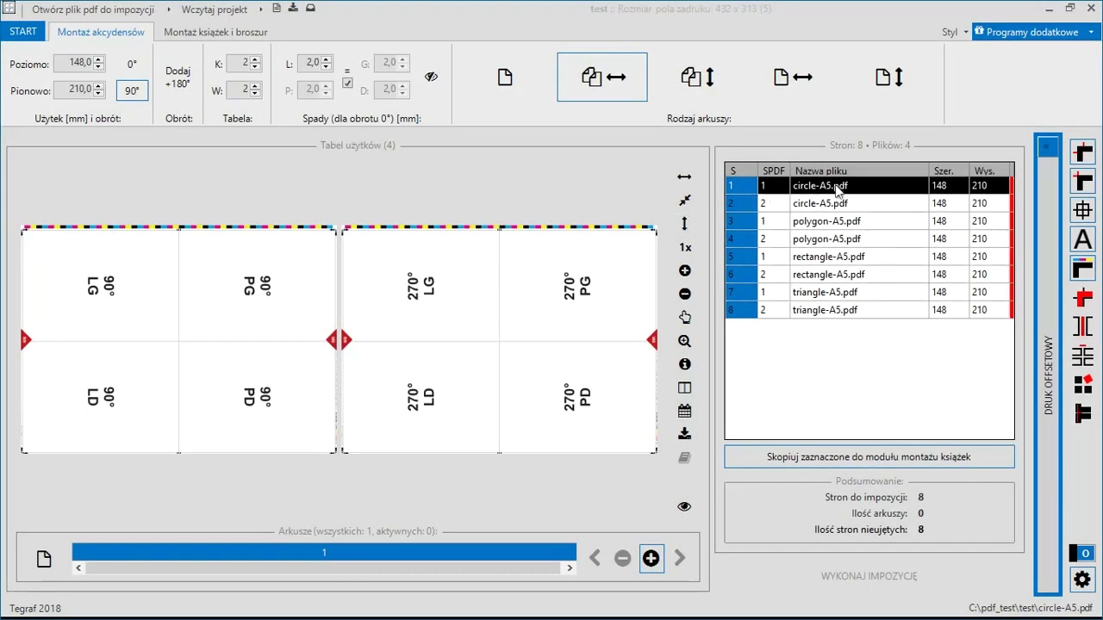
Step: On the double-sided 2-by-2 sheet, place circle-A5.pdf in the front's LG slot and polygon-A5.pdf in PG, with their second pages automatically on the matching back slots
{"action": "left_click", "coordinate": [836, 191]}
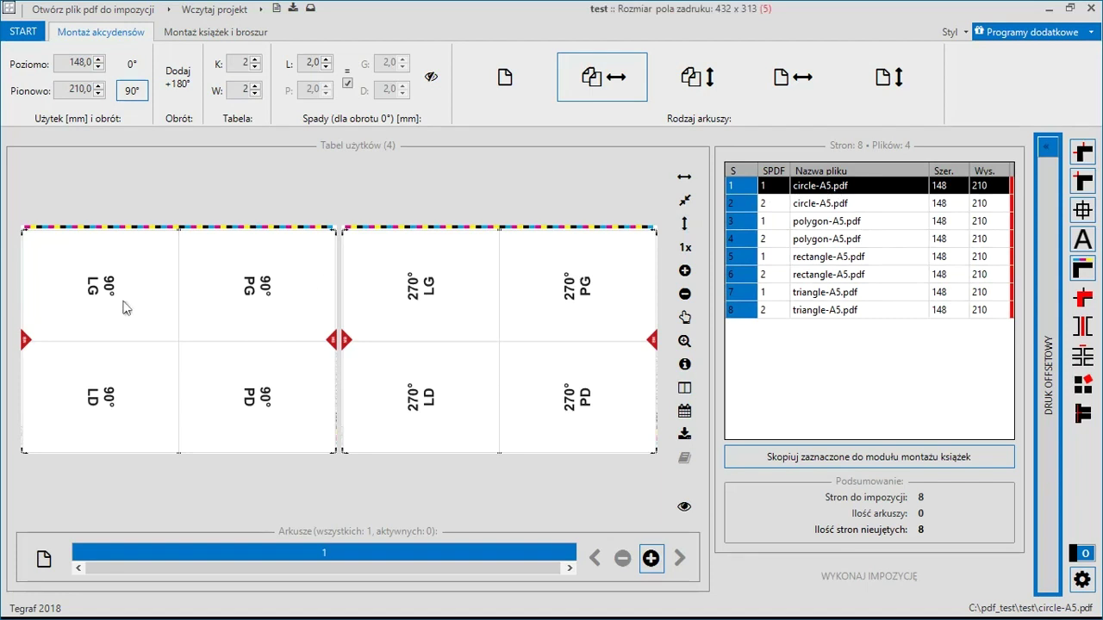
{"action": "key", "text": "F2"}
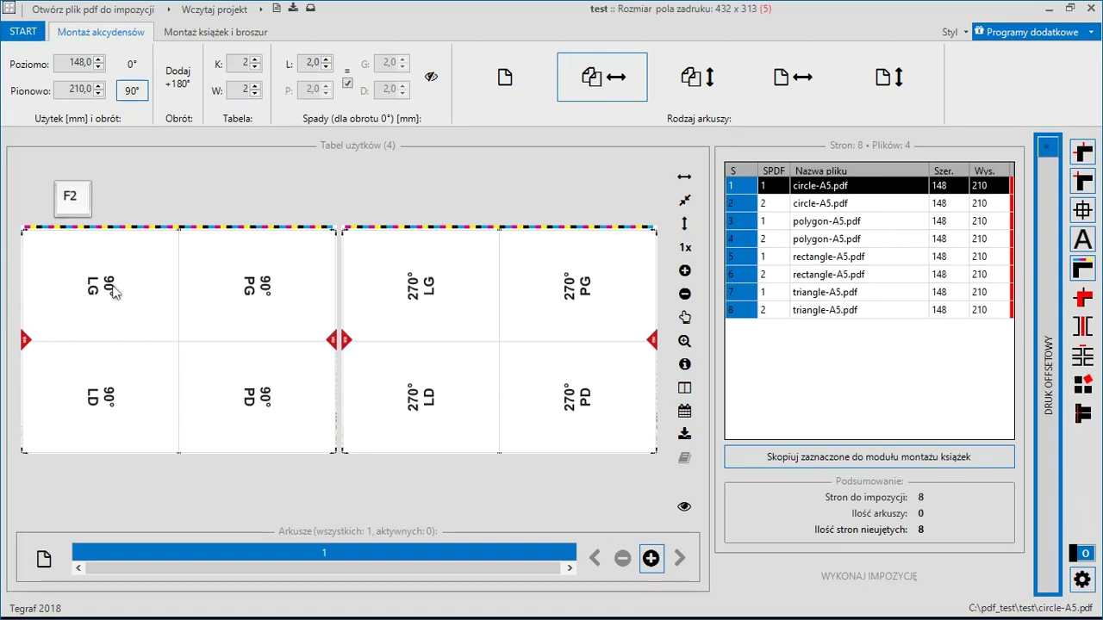
{"action": "left_click", "coordinate": [848, 222]}
{"action": "key", "text": "F2"}
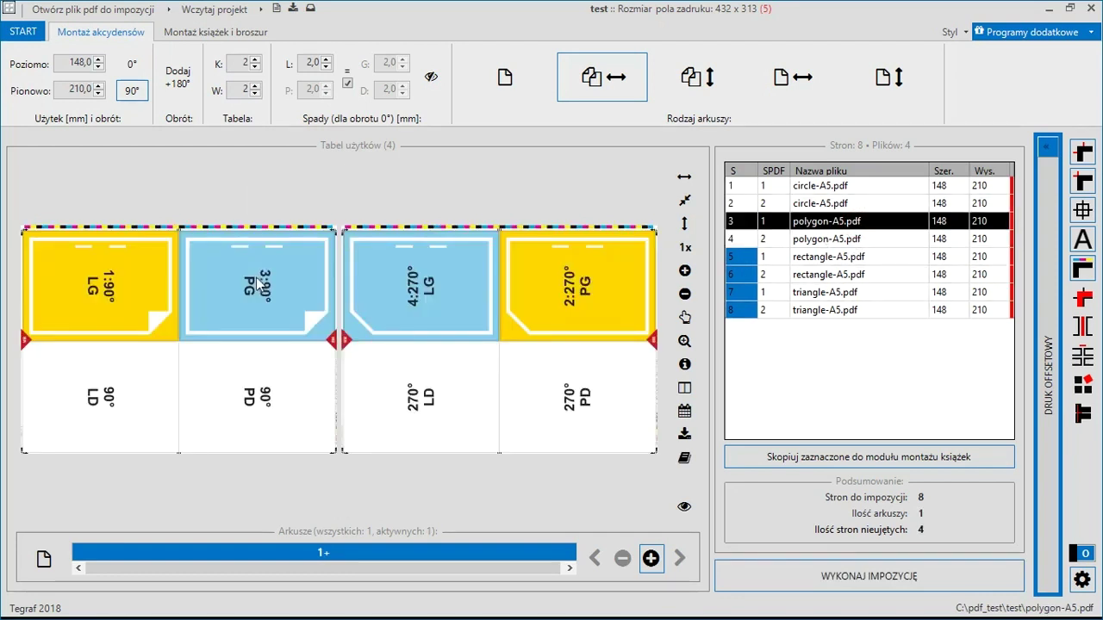
Step: Place page 2 of rectangle-A5.pdf in the back's LD slot and of triangle-A5.pdf in PD, with matching front pages automatically, and check the content preview
{"action": "left_click", "coordinate": [859, 278]}
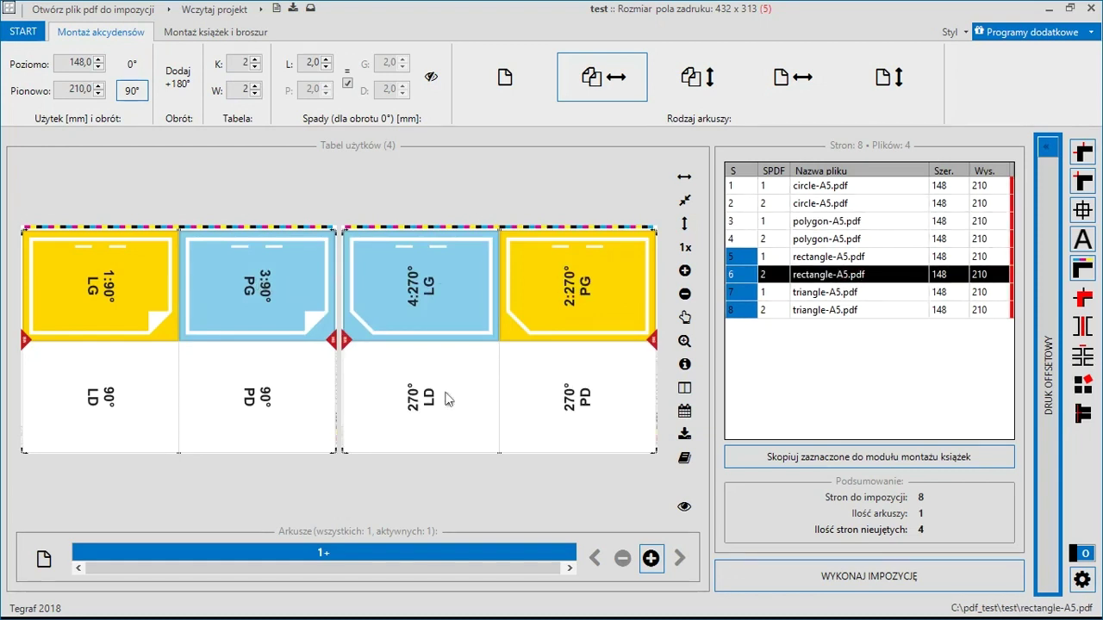
{"action": "key", "text": "F2"}
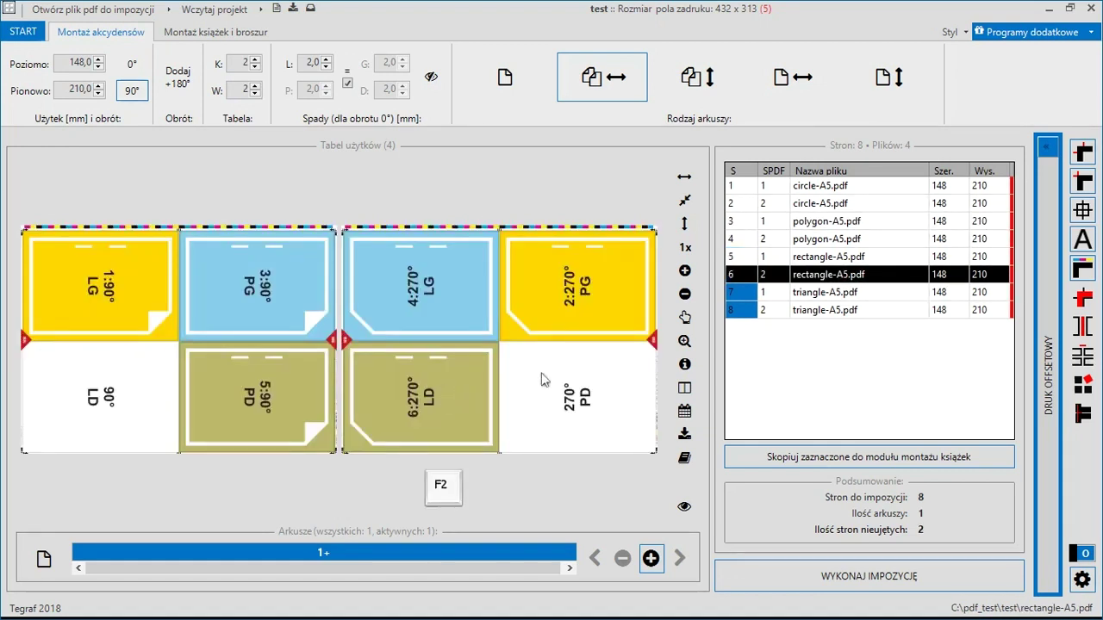
{"action": "left_click", "coordinate": [832, 312]}
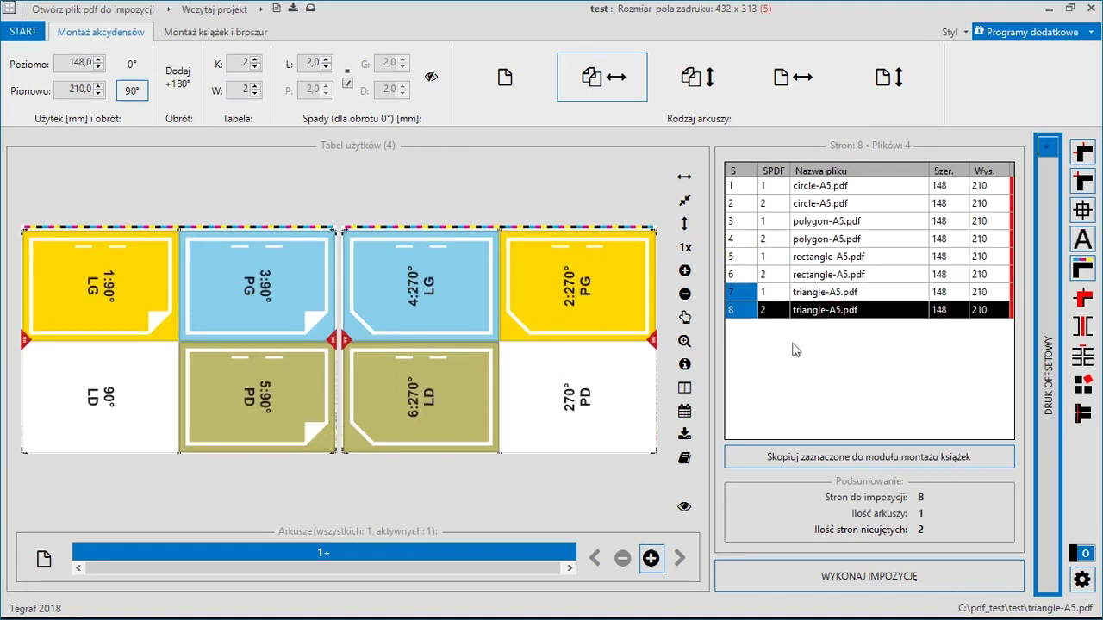
{"action": "key", "text": "F2"}
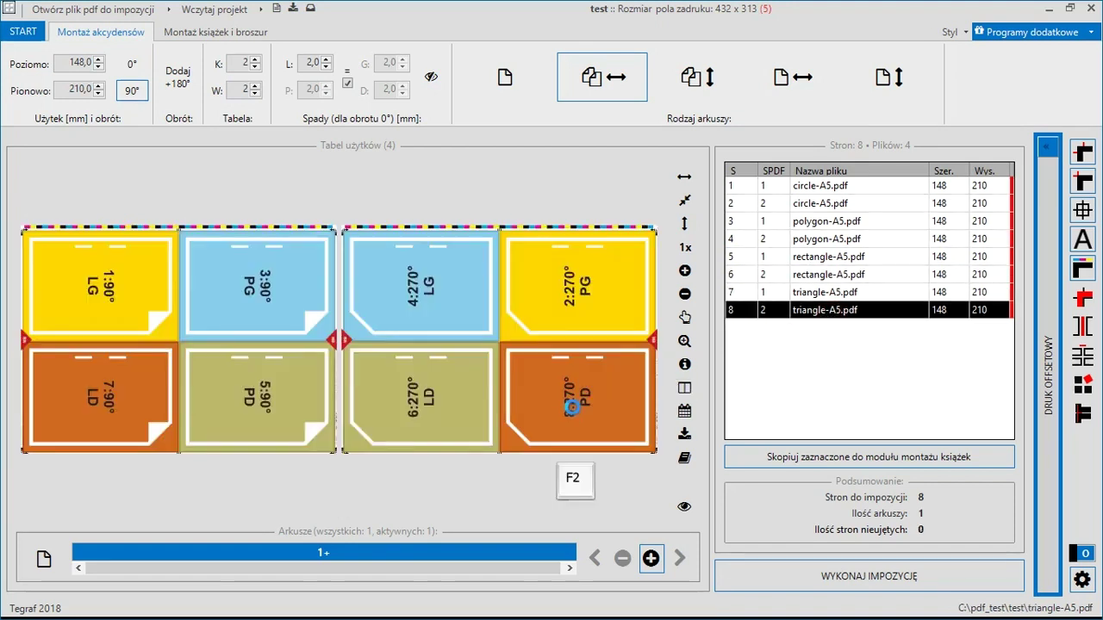
{"action": "left_click", "coordinate": [682, 509]}
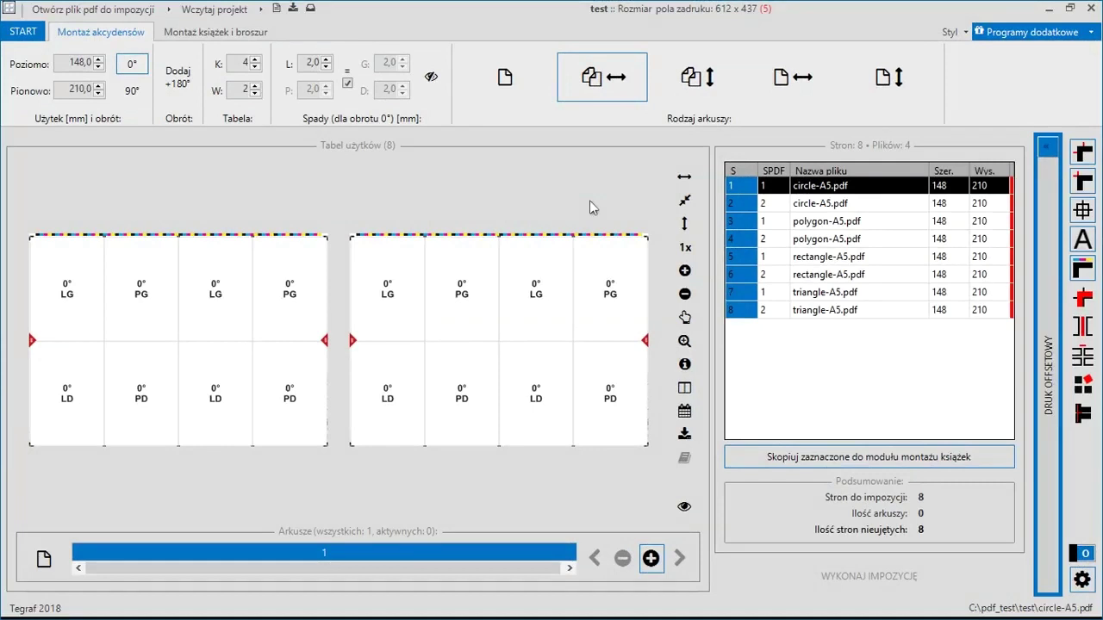
Step: On the double-sided 4-by-2 sheet, fill the front's first column with circle-A5.pdf and second with polygon-A5.pdf, with their second pages automatically on the matching back columns
{"action": "left_click", "coordinate": [87, 295]}
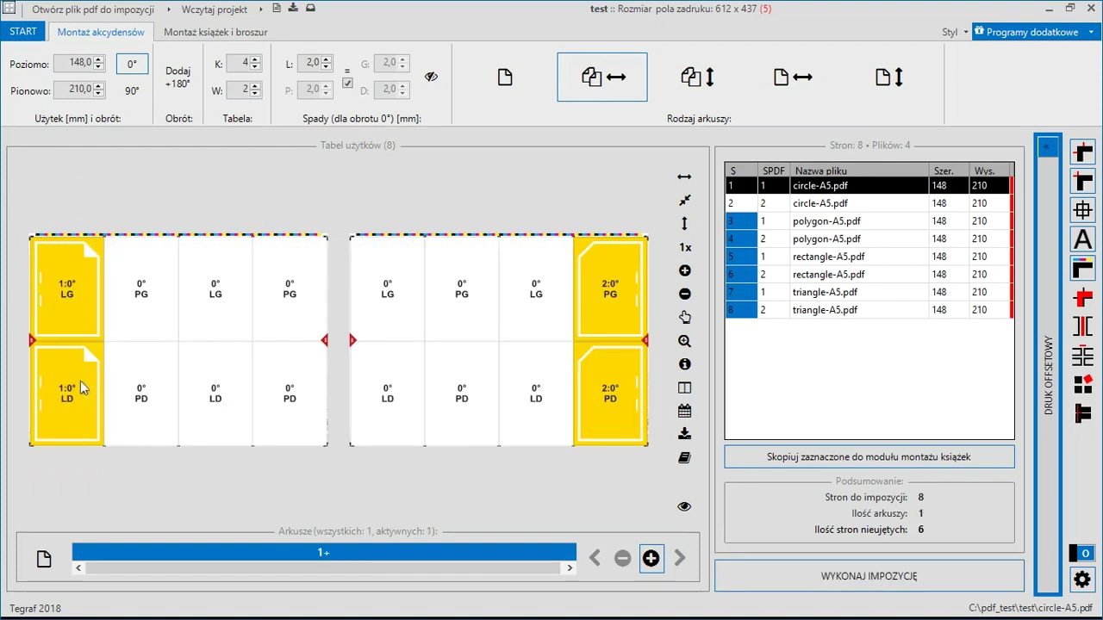
{"action": "left_click", "coordinate": [828, 226]}
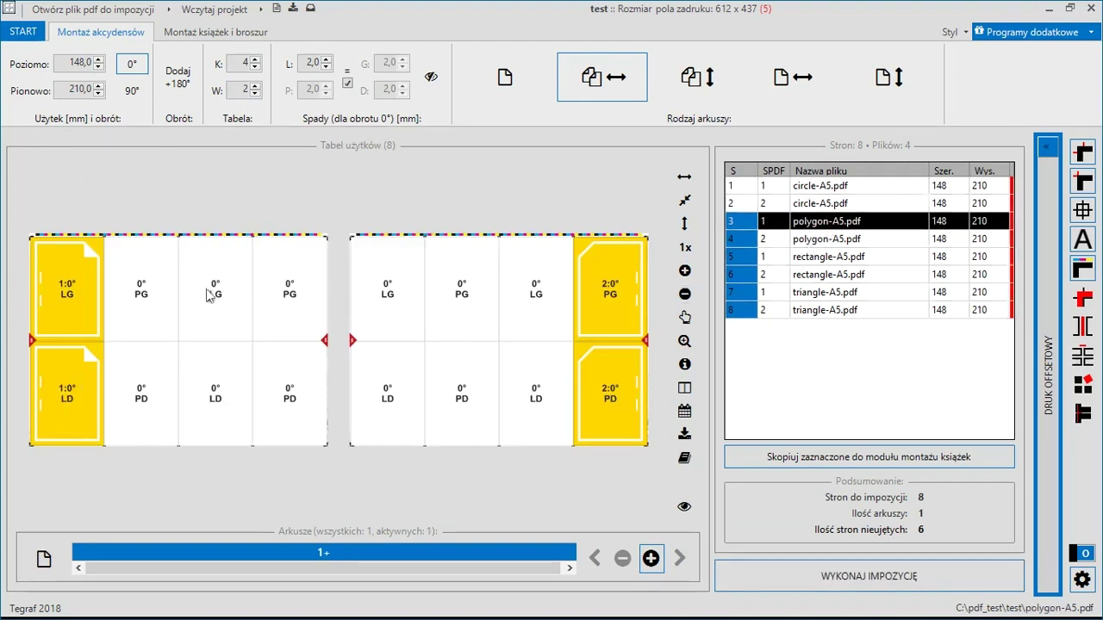
{"action": "key", "text": "F2"}
{"action": "left_click", "coordinate": [164, 289]}
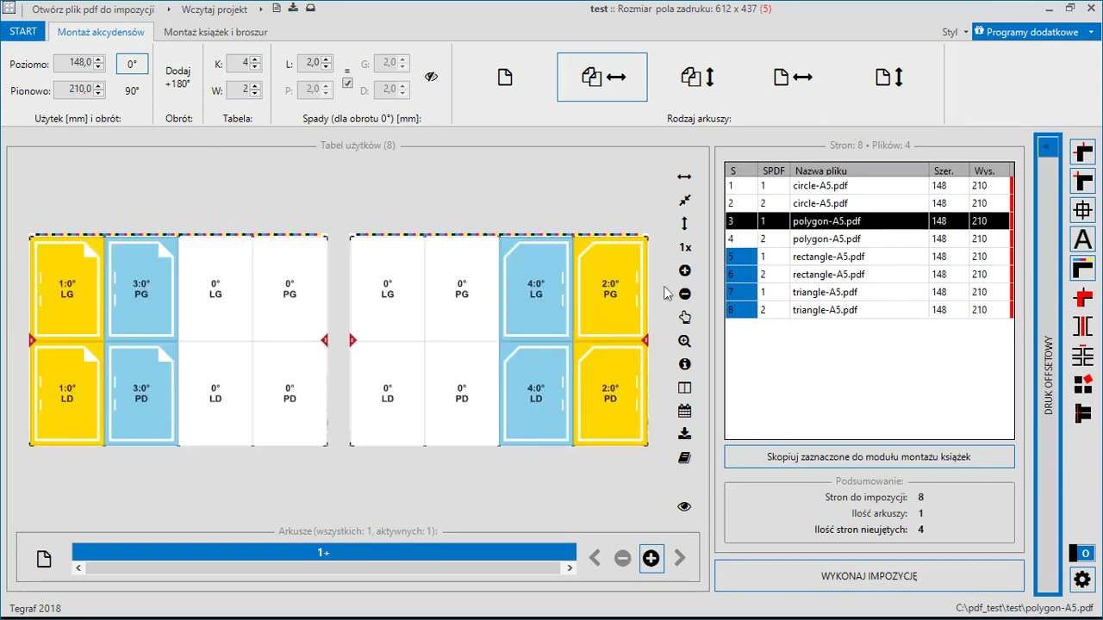
Step: Fill the back's second column with page 2 of rectangle-A5.pdf and first column with page 2 of triangle-A5.pdf, with their first pages automatically on the matching front columns
{"action": "left_click", "coordinate": [775, 275]}
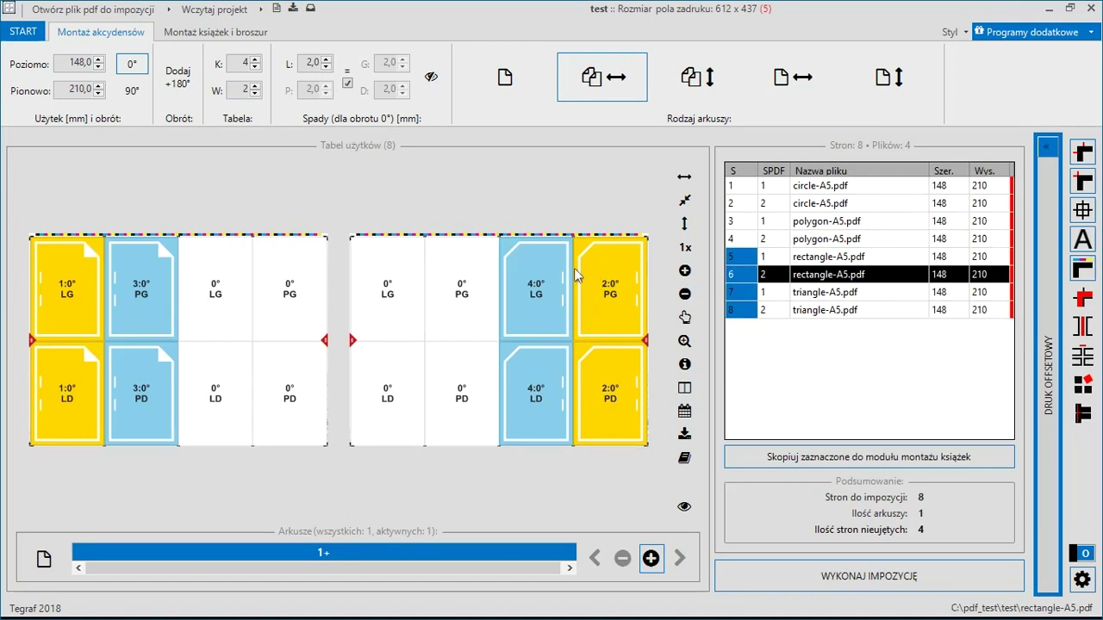
{"action": "key", "text": "F2"}
{"action": "left_click_drag", "start_coordinate": [479, 275], "coordinate": [478, 380]}
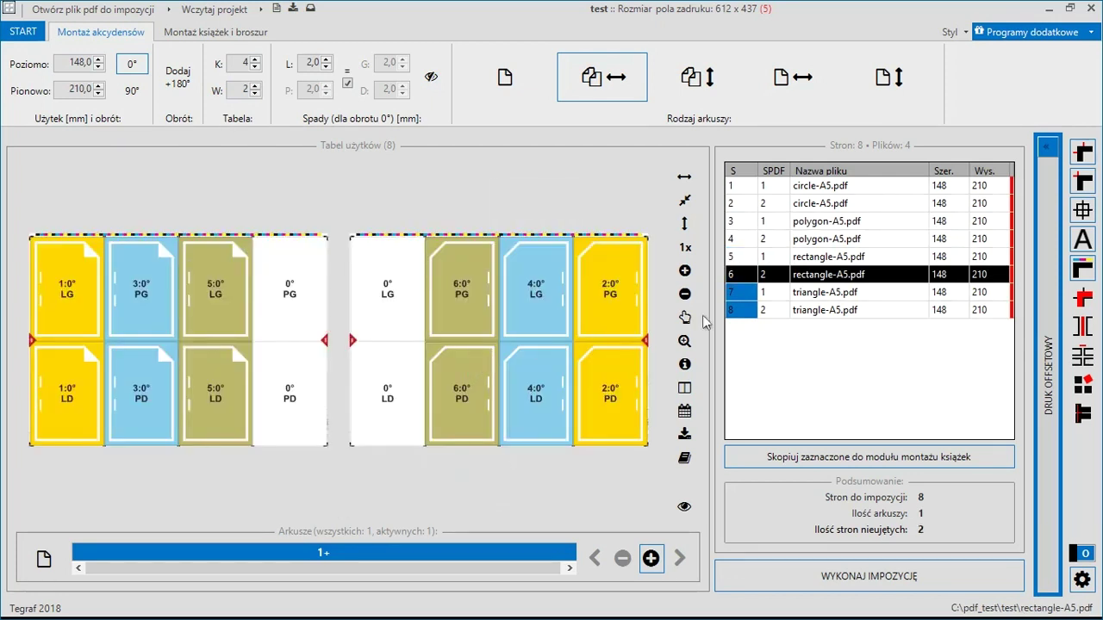
{"action": "left_click", "coordinate": [806, 313]}
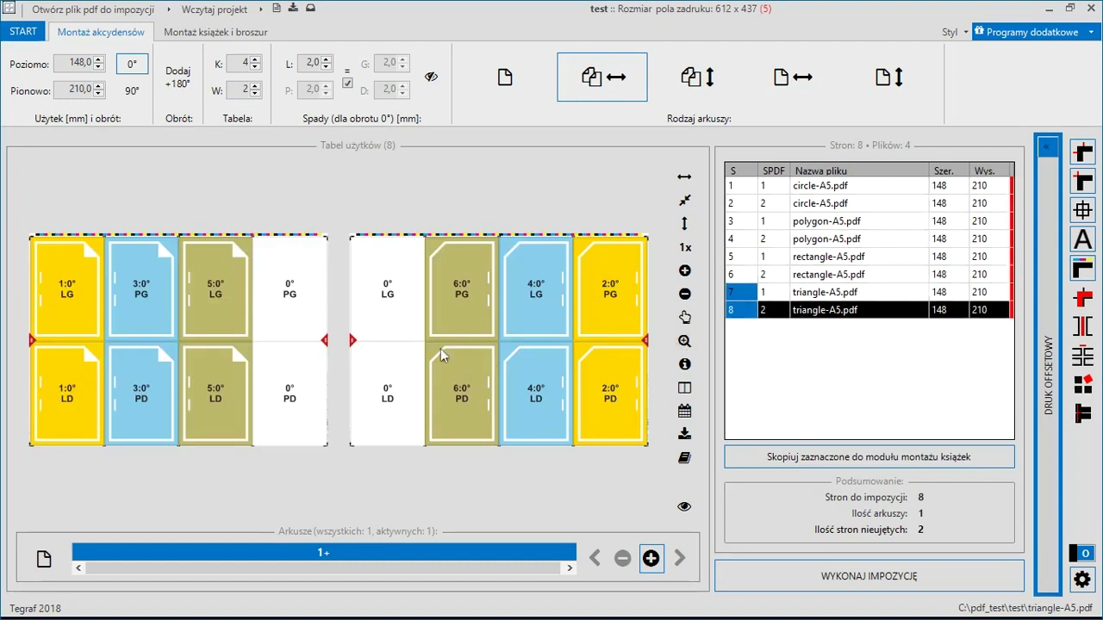
{"action": "key", "text": "F2"}
{"action": "left_click_drag", "start_coordinate": [373, 293], "coordinate": [397, 375]}
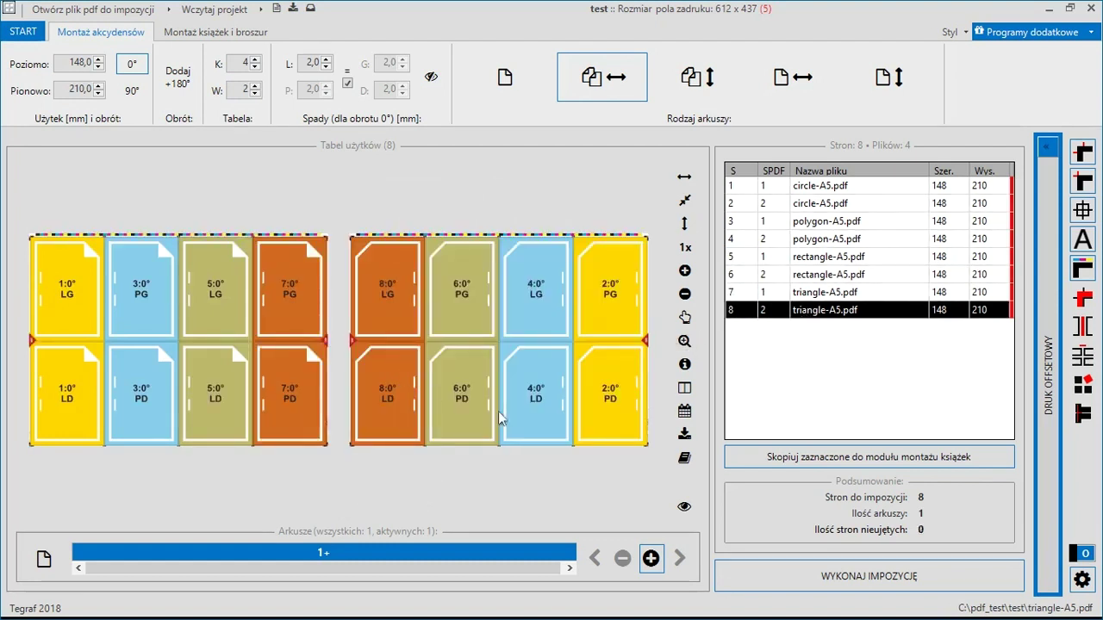
Step: Preview the double-sided sheet's contents, and on the single-sided 4-by-2 sheet add 180° to the rotation of the slot block from page 1 to page 7
{"action": "left_click", "coordinate": [684, 507]}
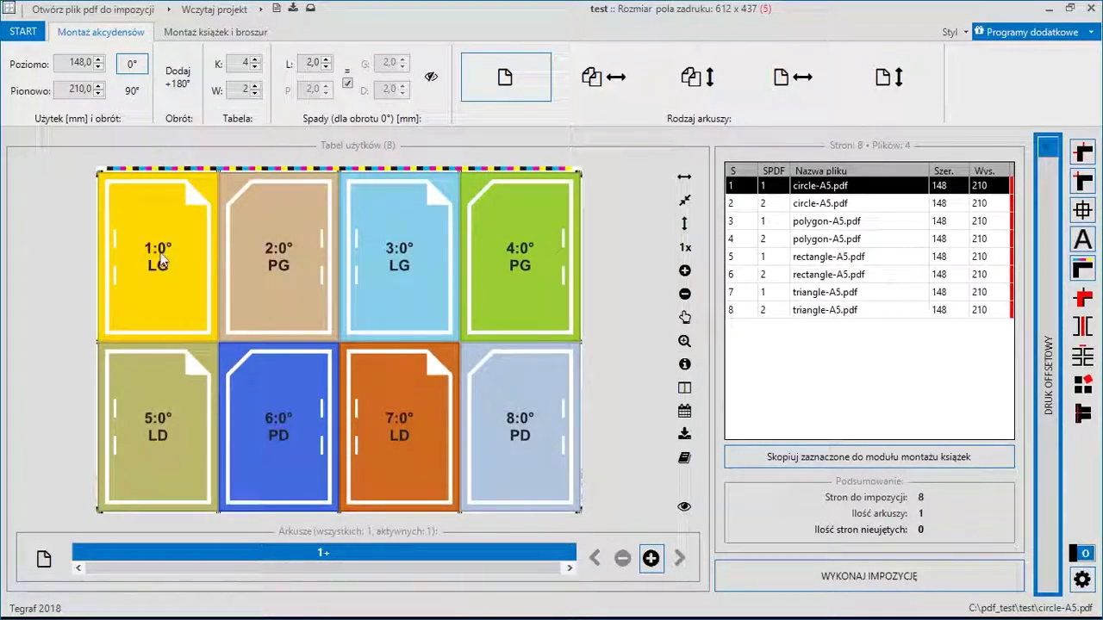
{"action": "left_click_drag", "start_coordinate": [160, 259], "coordinate": [394, 426]}
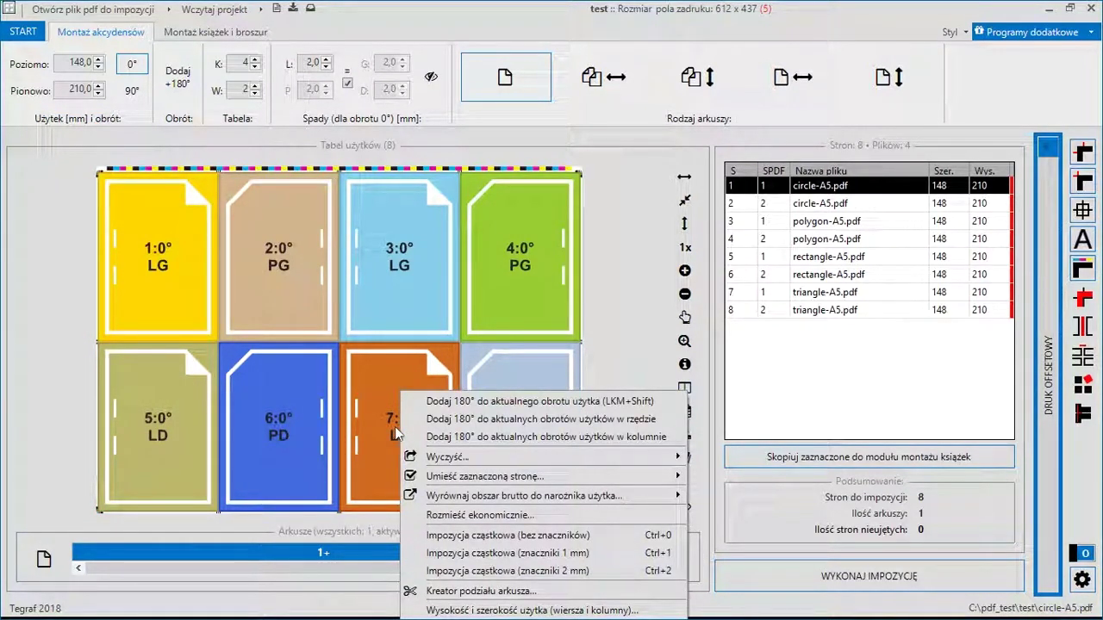
{"action": "left_click", "coordinate": [504, 404]}
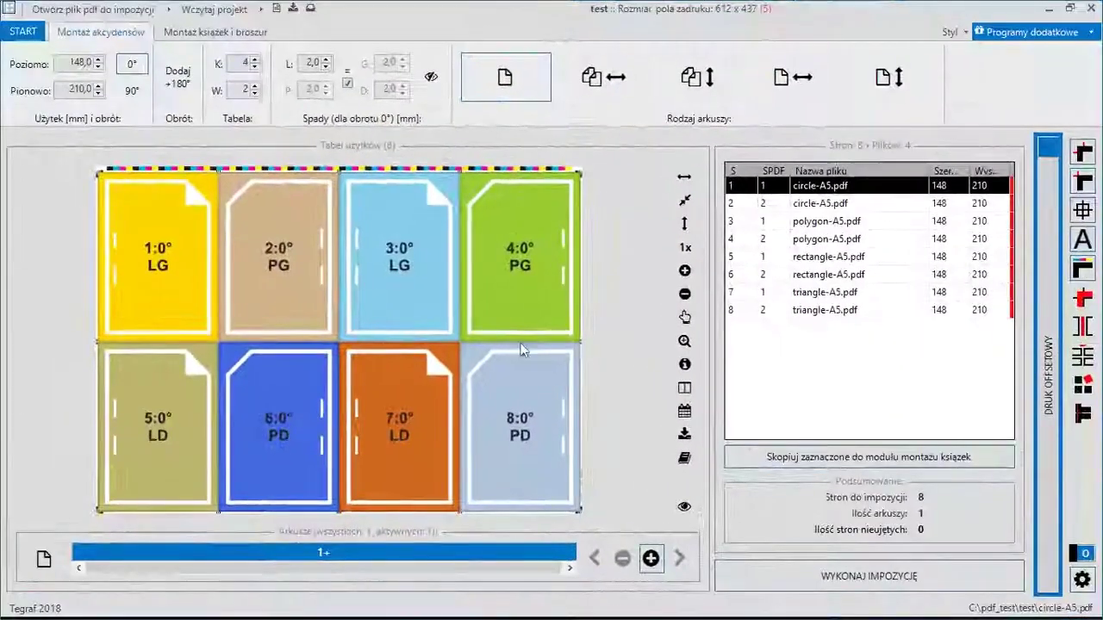
Step: Clear the block of slots spanning page 1 to page 7 on the single-sided sheet with Wyczyść użytek
{"action": "left_click_drag", "start_coordinate": [164, 271], "coordinate": [325, 368]}
{"action": "left_click_drag", "start_coordinate": [374, 405], "coordinate": [394, 410]}
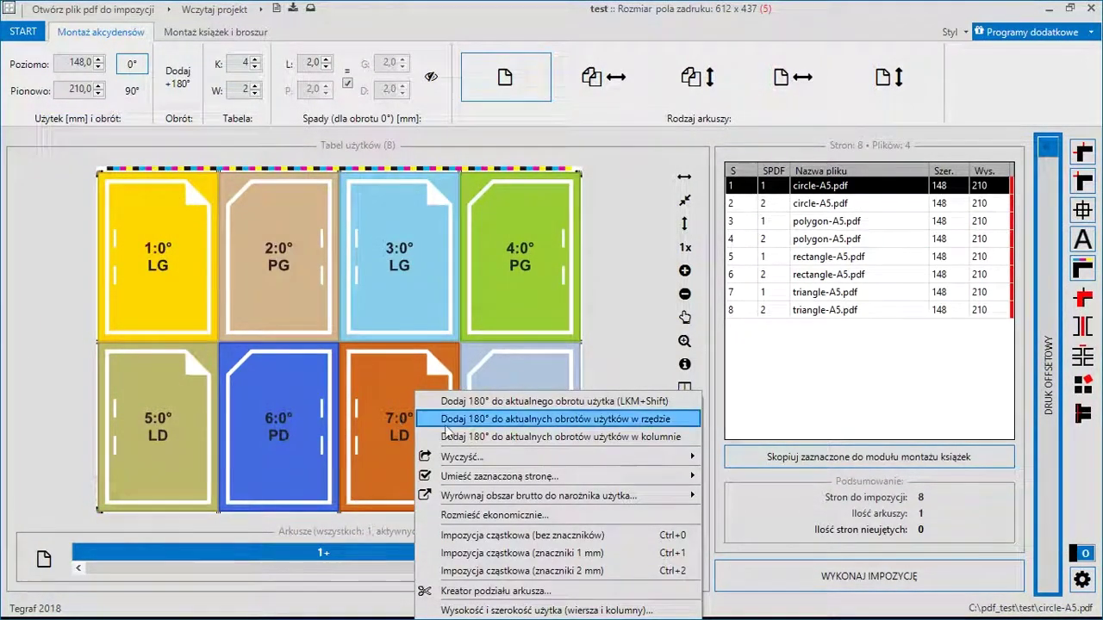
{"action": "mouse_move", "coordinate": [493, 458]}
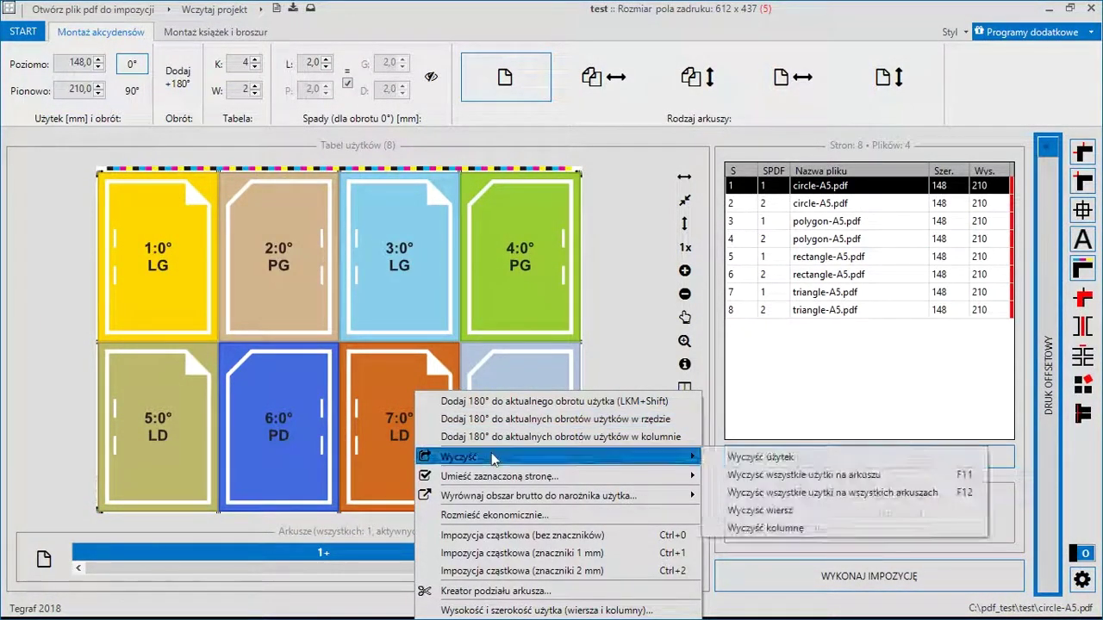
{"action": "left_click", "coordinate": [803, 461]}
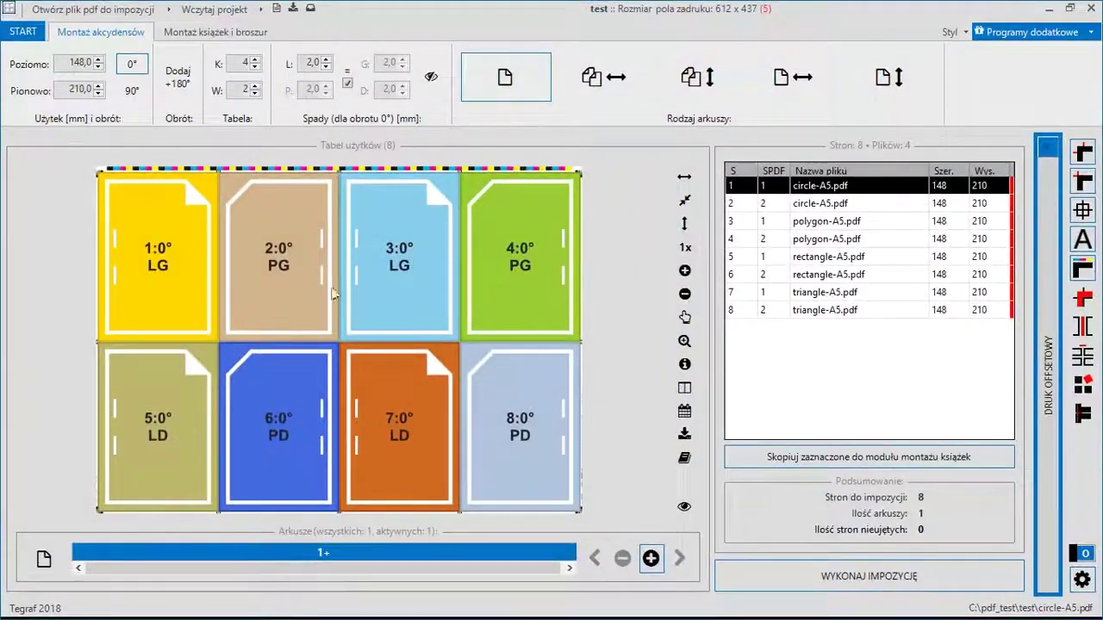
Step: Set the gross area alignment to Centralnie for the block of slots spanning page 1 to page 7
{"action": "left_click_drag", "start_coordinate": [163, 259], "coordinate": [398, 427]}
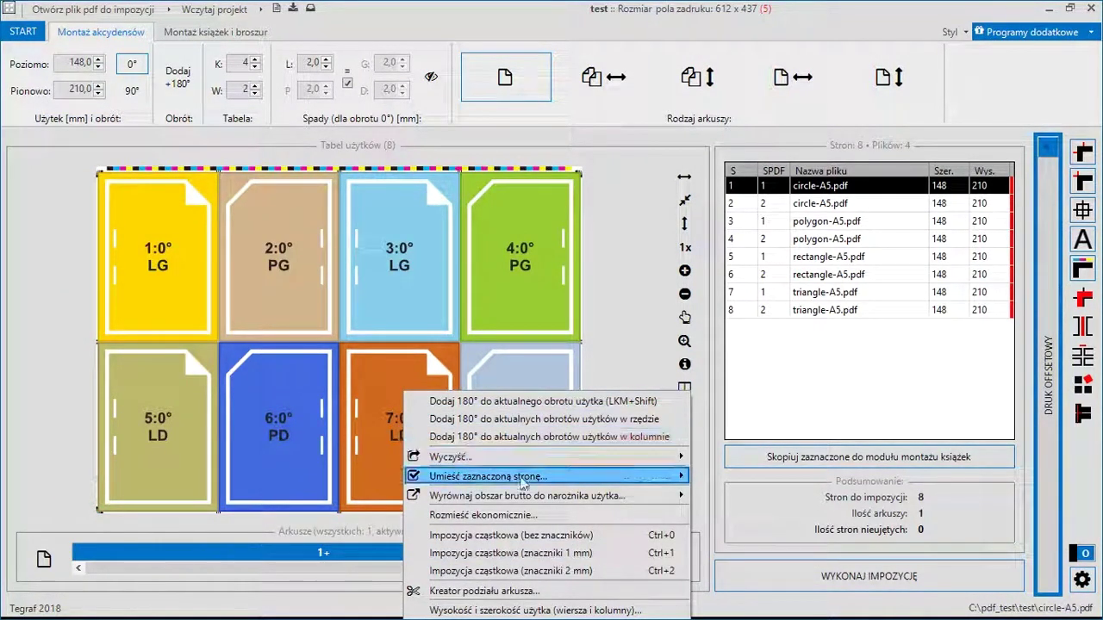
{"action": "mouse_move", "coordinate": [572, 499]}
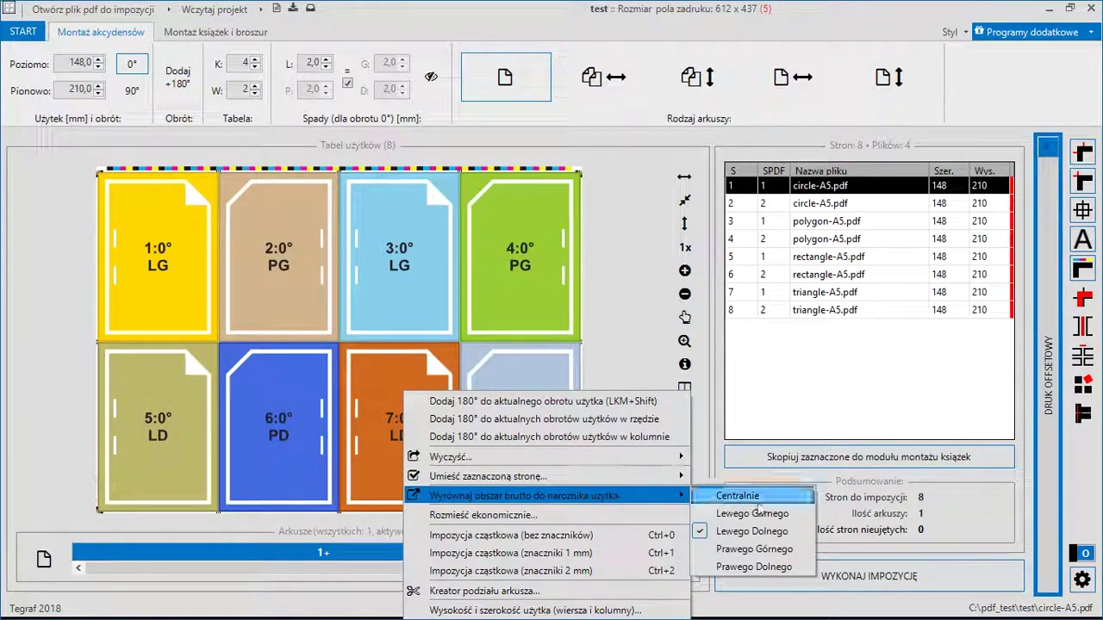
{"action": "left_click", "coordinate": [759, 499]}
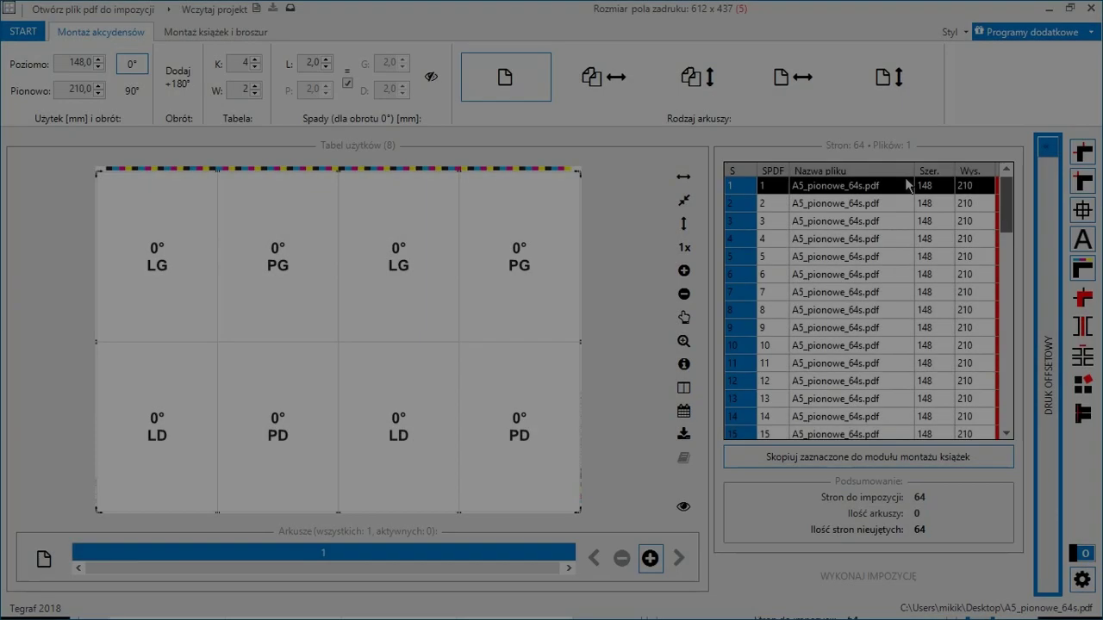
Step: Open autofill for A5_pionowe_64s.pdf and try the other fill mode and column direction, restoring sequential pages by rows
{"action": "right_click", "coordinate": [913, 184]}
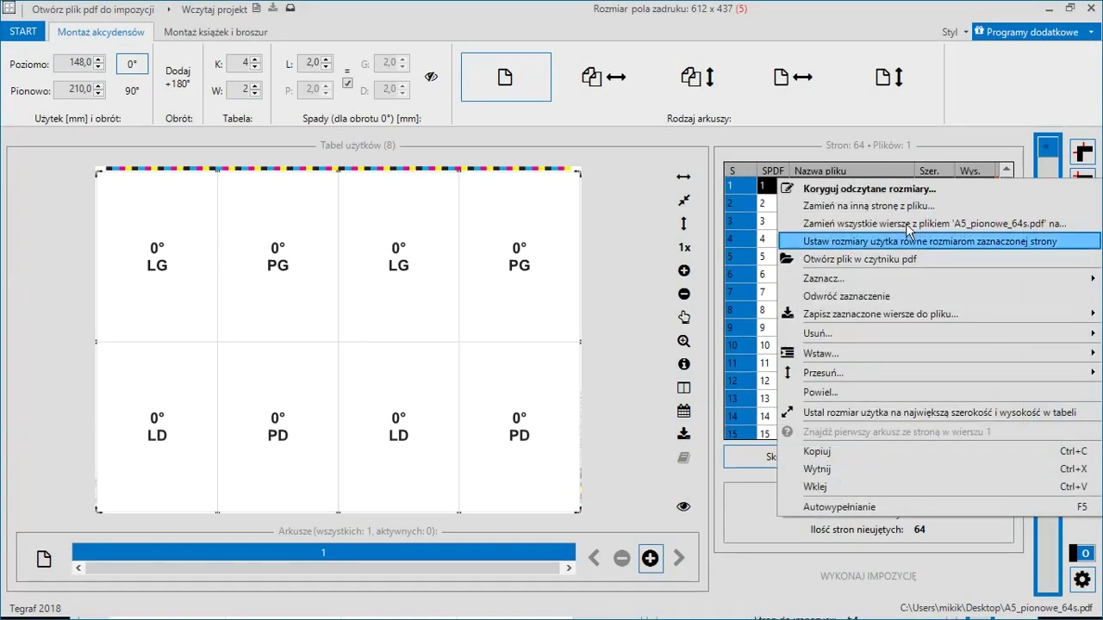
{"action": "left_click", "coordinate": [911, 506]}
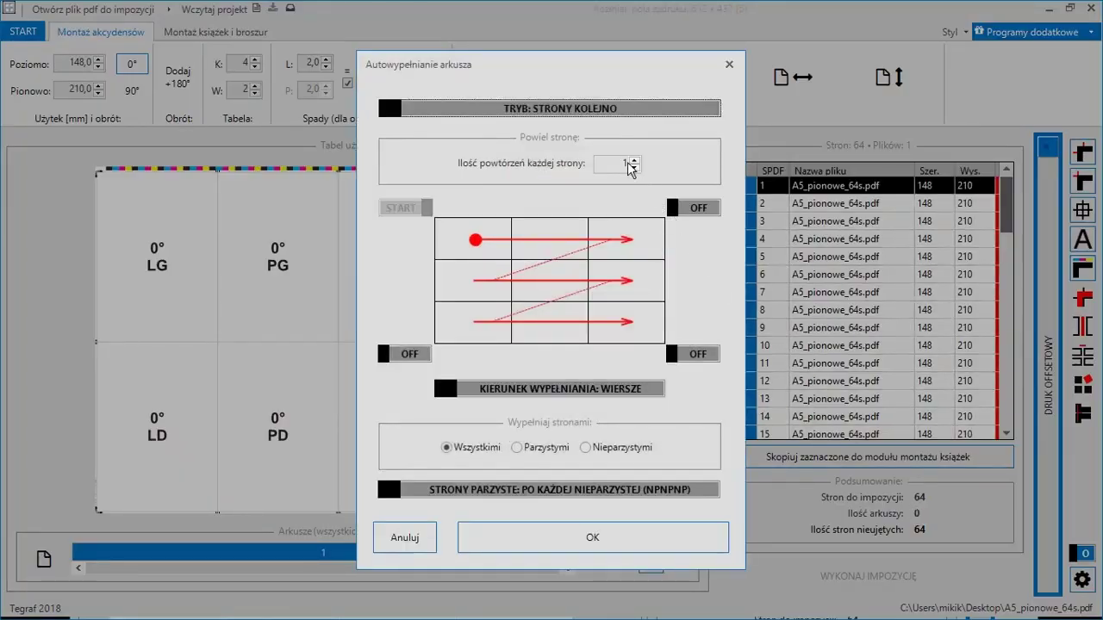
{"action": "left_click", "coordinate": [581, 110]}
{"action": "left_click", "coordinate": [582, 110]}
{"action": "left_click", "coordinate": [609, 390]}
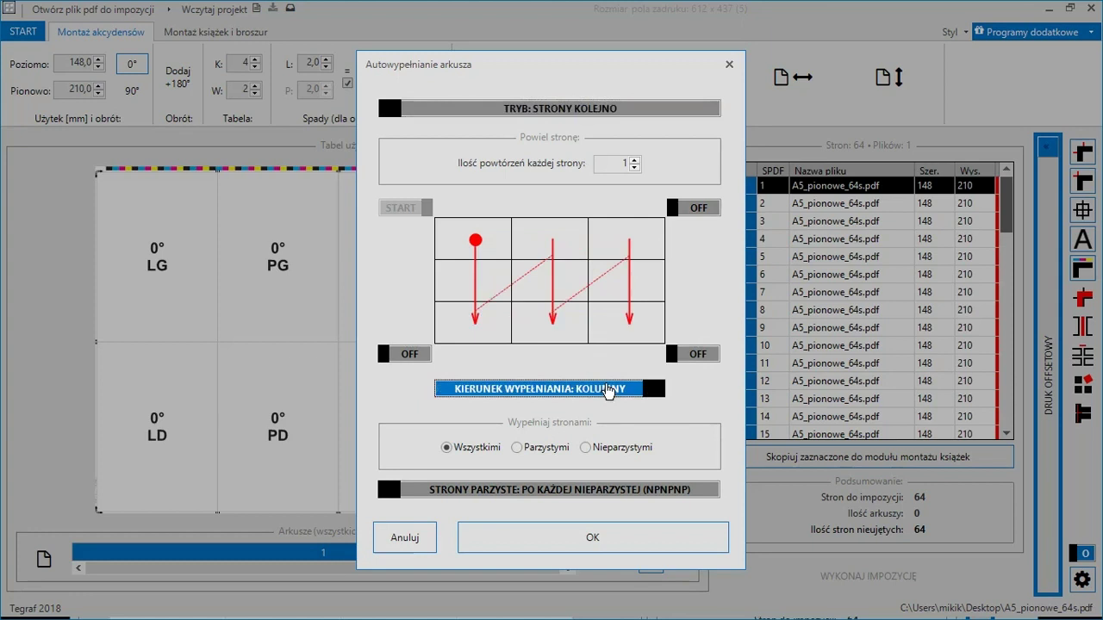
{"action": "left_click", "coordinate": [608, 390]}
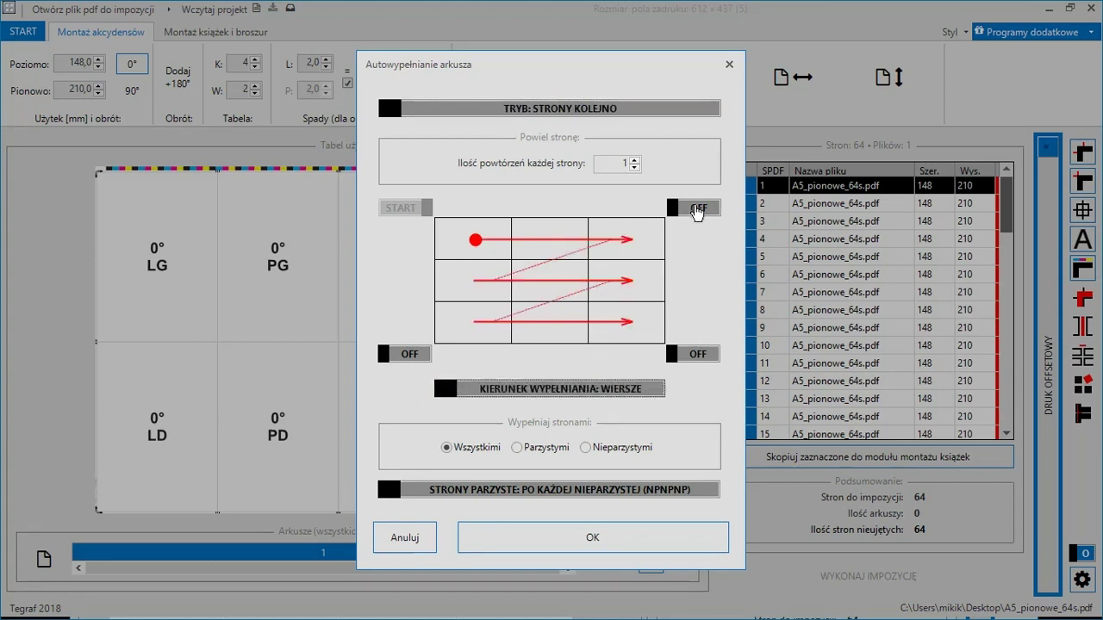
Step: Try the other three starting corners for the autofill and return the start to the upper-left slot
{"action": "left_click", "coordinate": [696, 210]}
{"action": "left_click", "coordinate": [702, 357]}
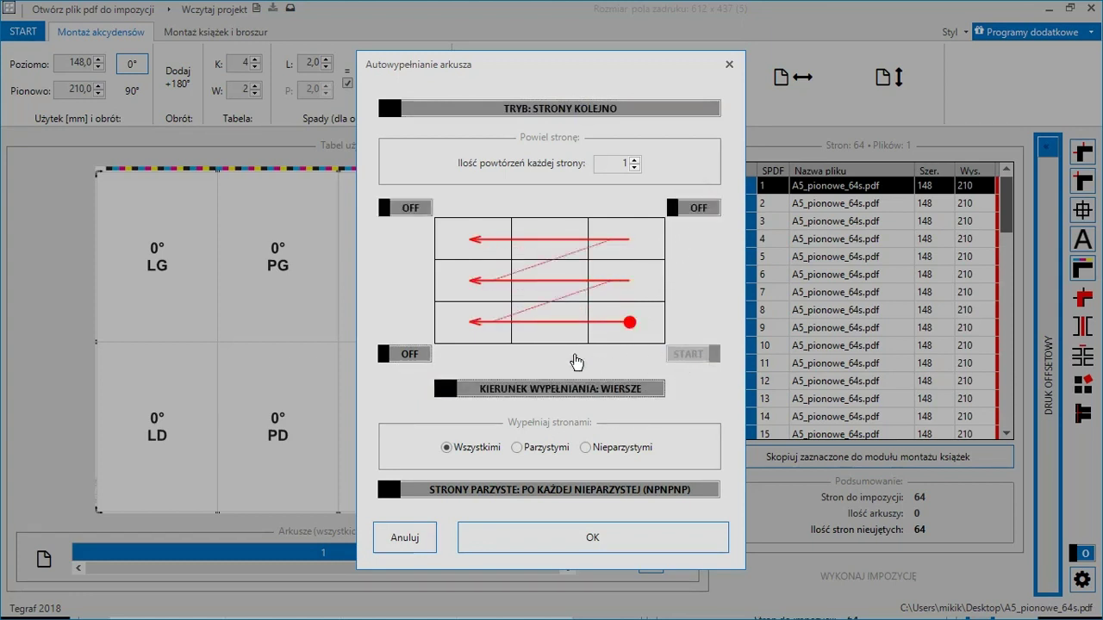
{"action": "left_click", "coordinate": [411, 351]}
{"action": "left_click", "coordinate": [402, 211]}
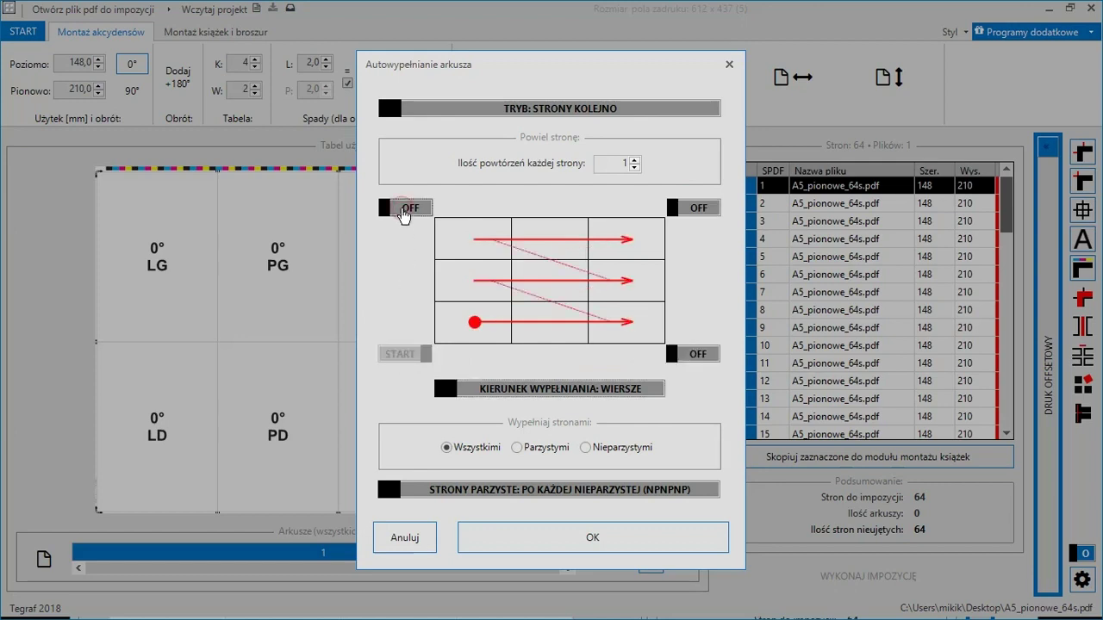
Step: Autofill the sheets with all pages of A5_pionowe_64s.pdf by rows and preview the contents of sheets 1, 2 and 3
{"action": "left_click", "coordinate": [583, 532]}
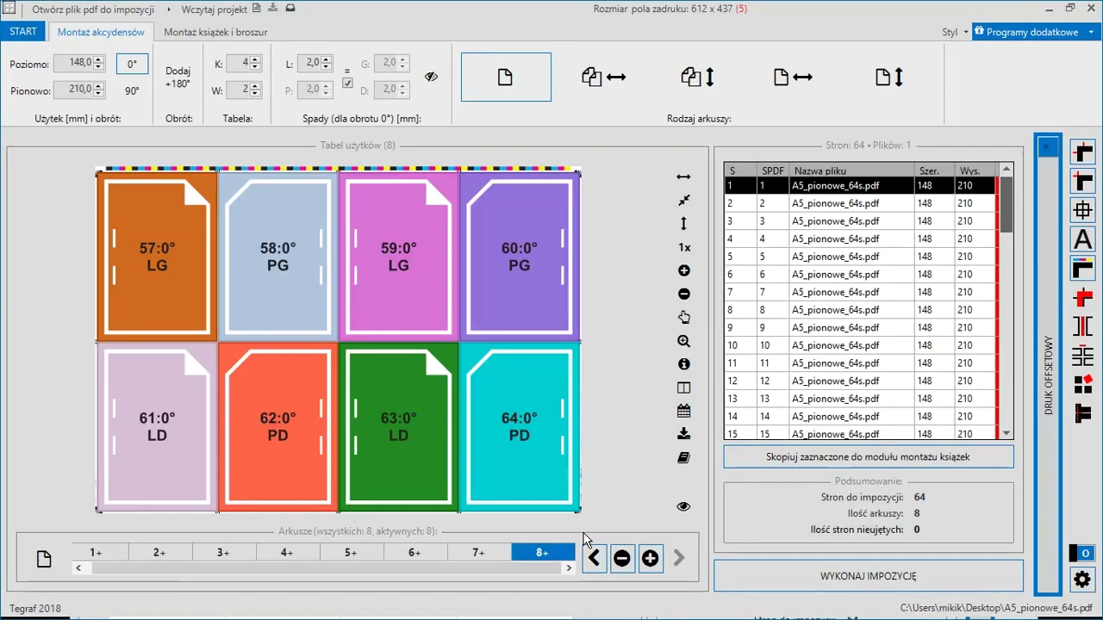
{"action": "left_click", "coordinate": [111, 554]}
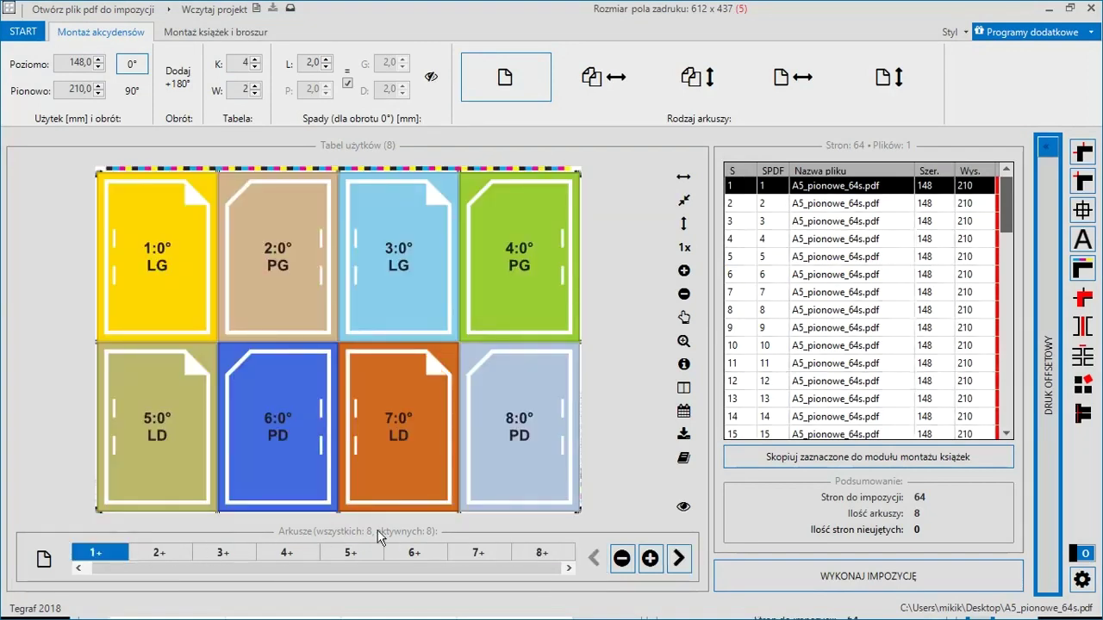
{"action": "left_click", "coordinate": [685, 508]}
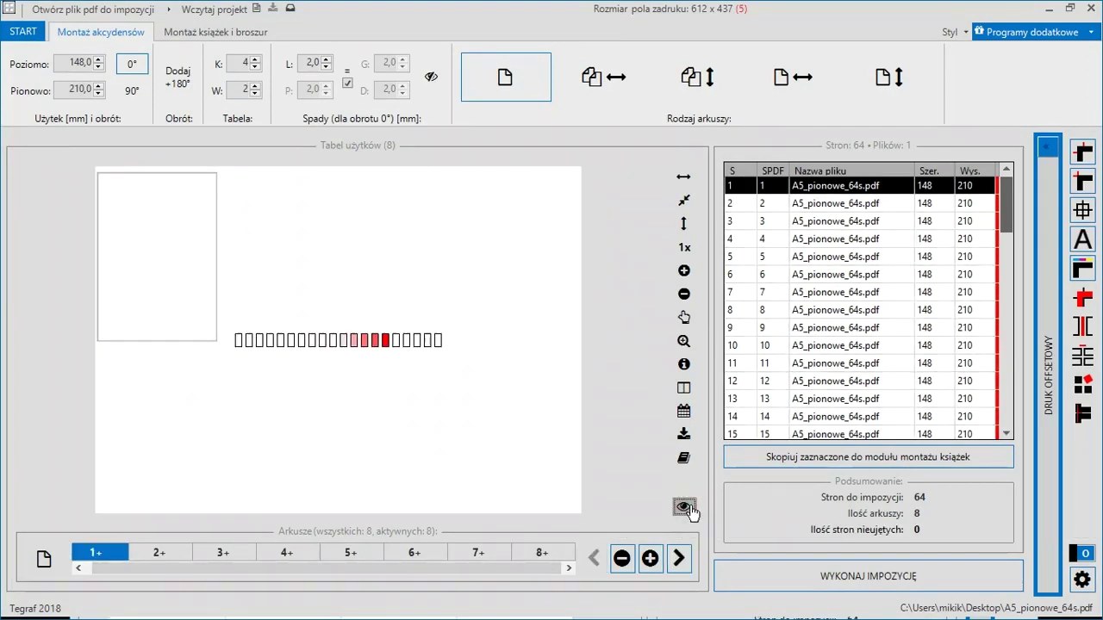
{"action": "left_click", "coordinate": [162, 554]}
{"action": "left_click", "coordinate": [233, 552]}
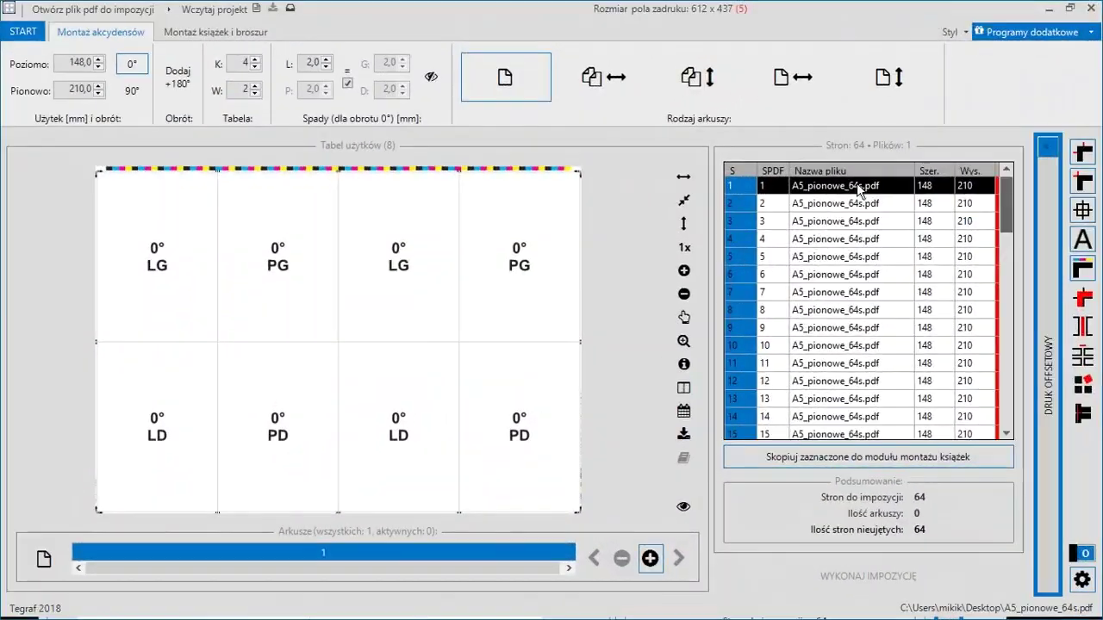
Step: Autofill the empty 4-by-2 sheets by rows with only the even pages (Parzystymi) of A5_pionowe_64s.pdf
{"action": "right_click", "coordinate": [856, 183]}
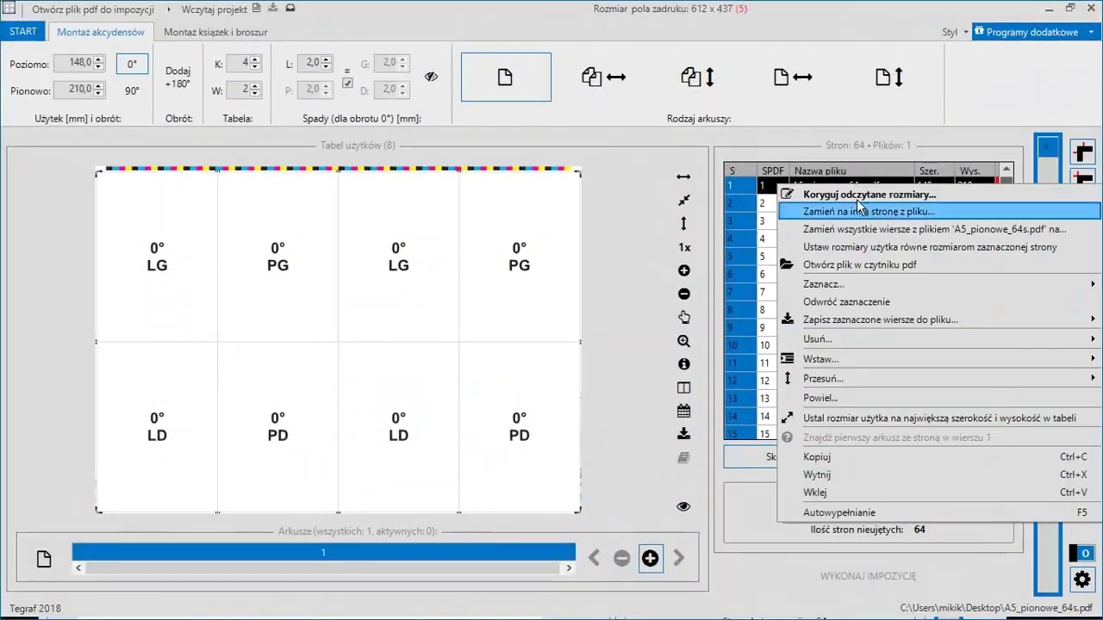
{"action": "left_click", "coordinate": [864, 512]}
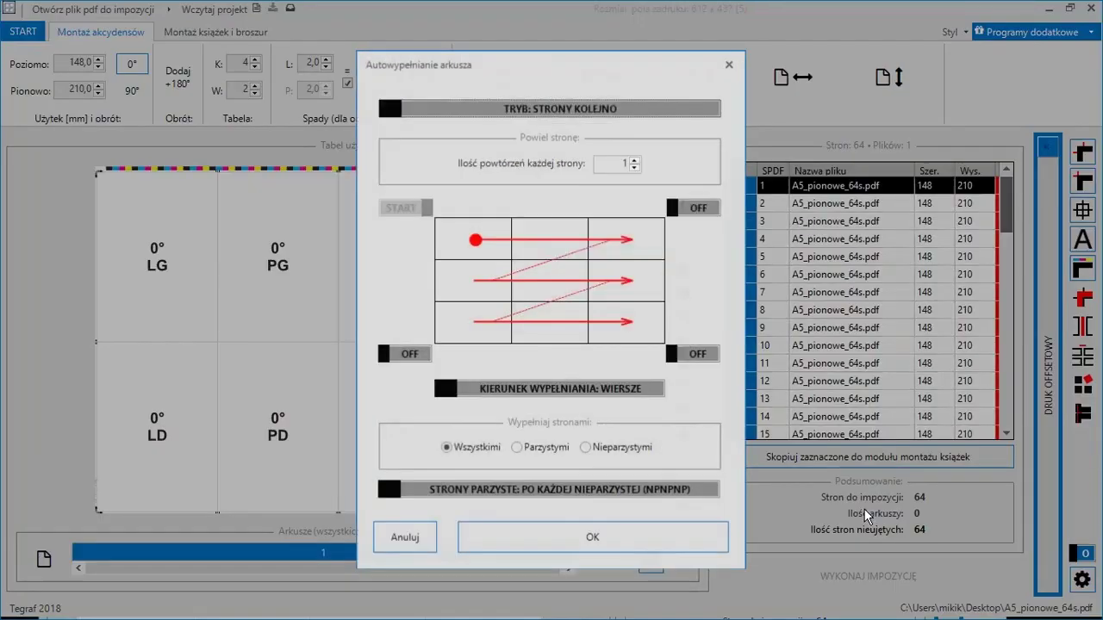
{"action": "left_click", "coordinate": [517, 448]}
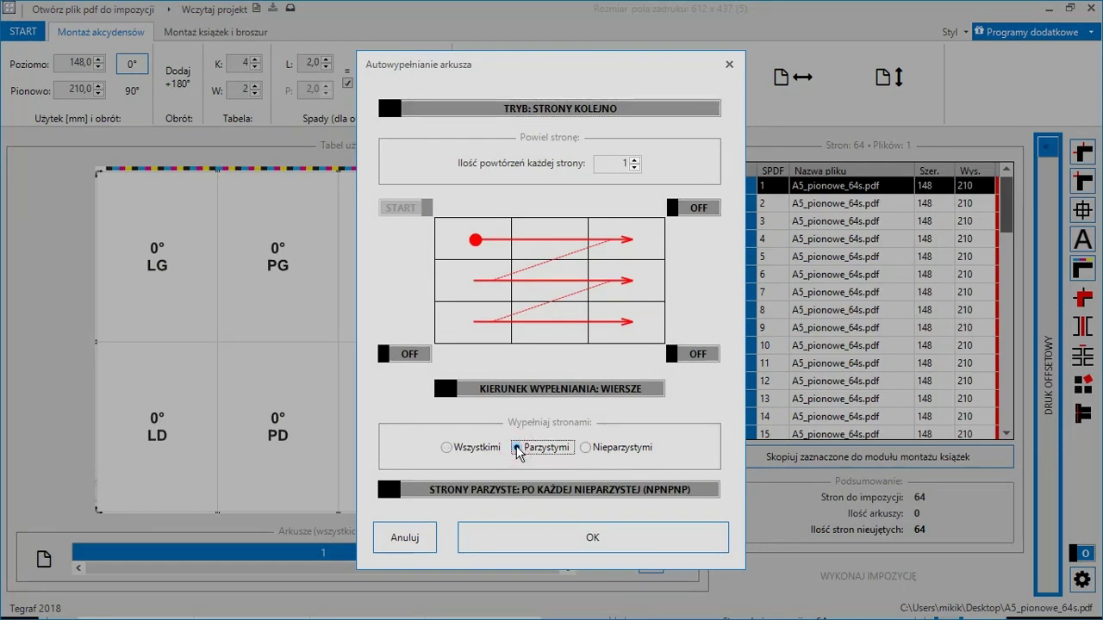
{"action": "left_click", "coordinate": [557, 542]}
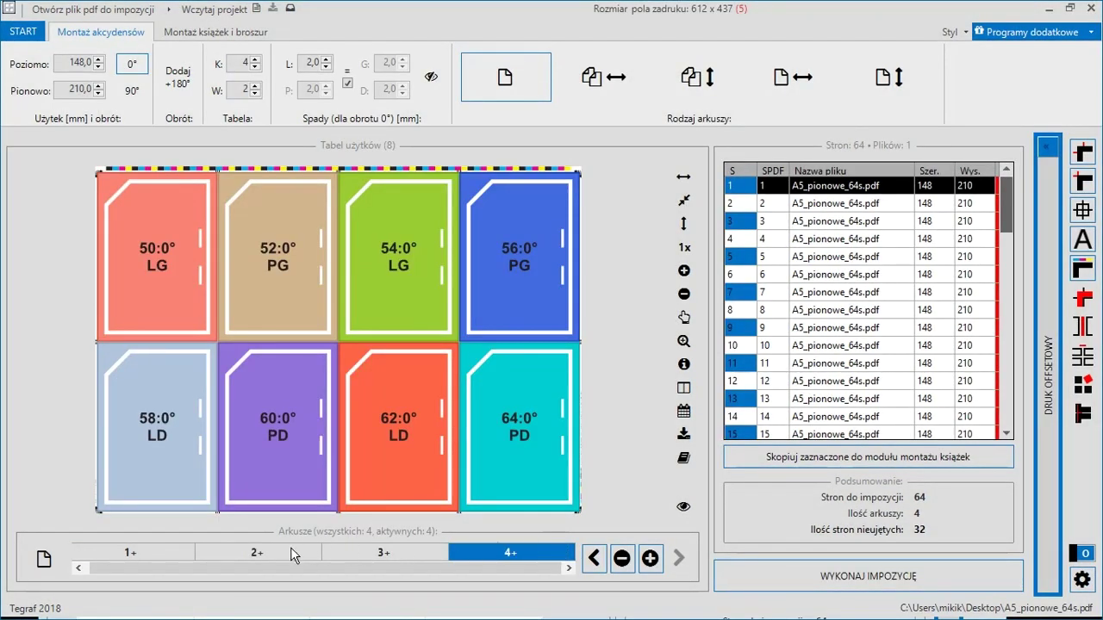
Step: Go to sheet 1, turn on the content preview and look through the even pages on sheets 1, 2 and 3
{"action": "left_click", "coordinate": [166, 550]}
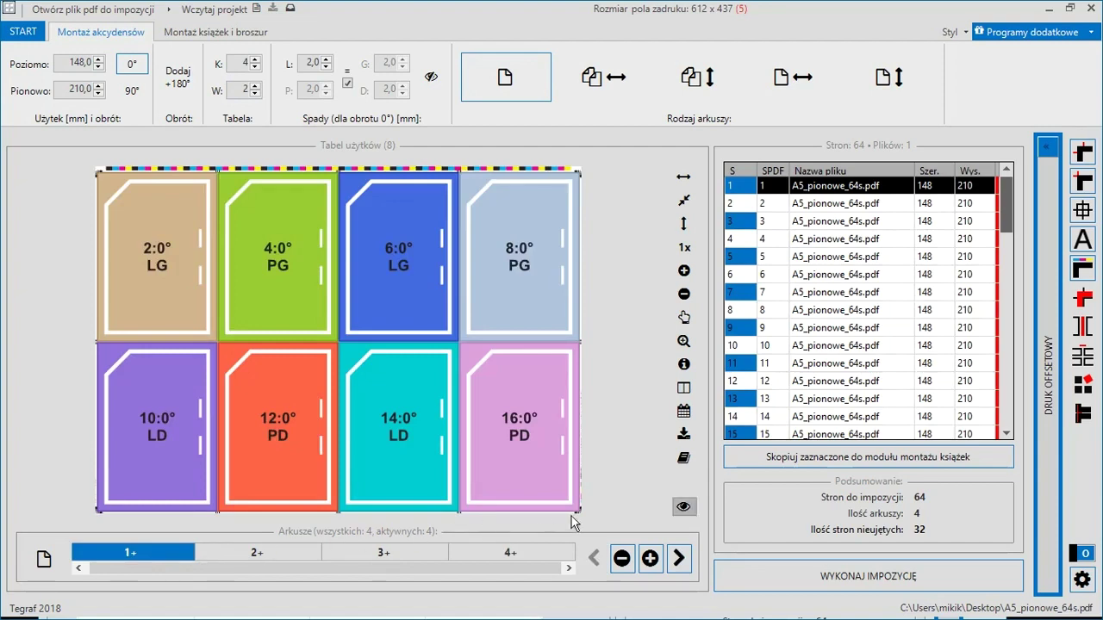
{"action": "left_click", "coordinate": [683, 506]}
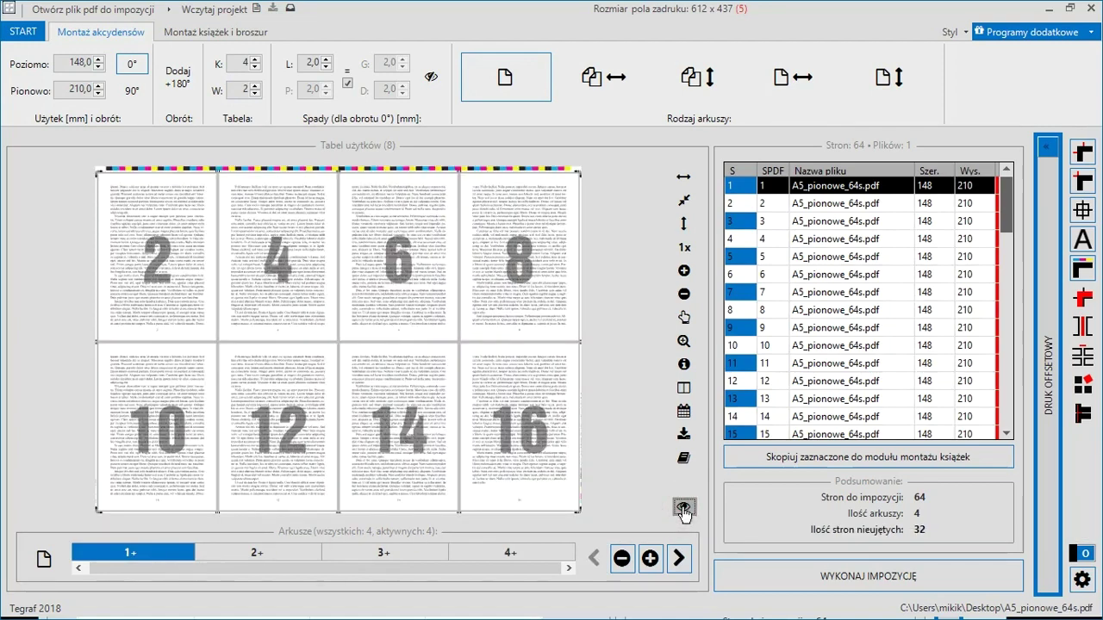
{"action": "left_click", "coordinate": [253, 554]}
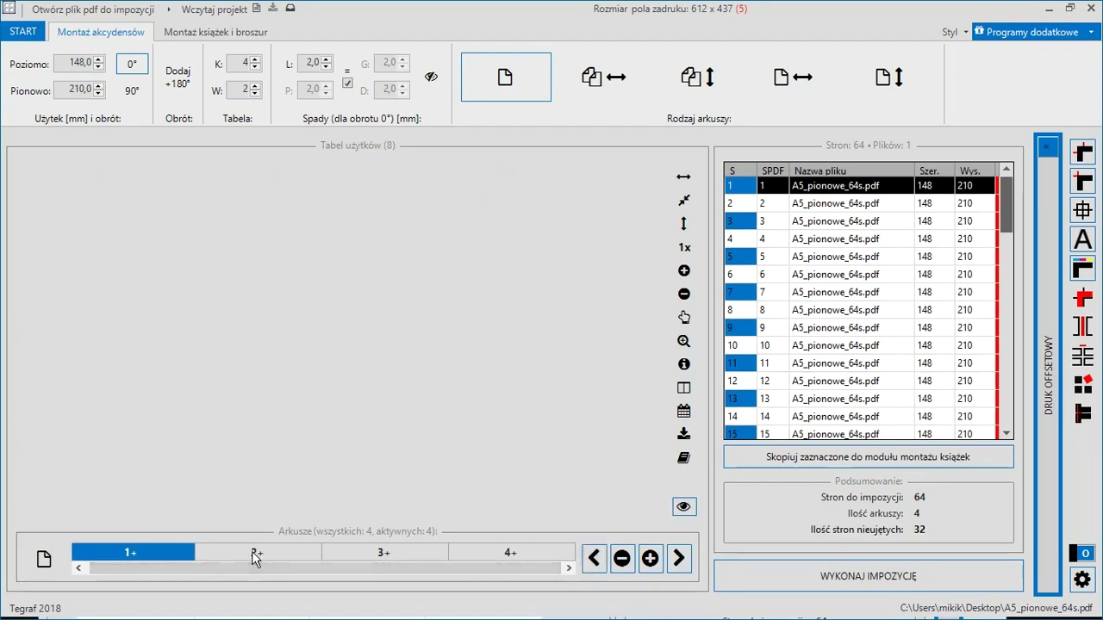
{"action": "left_click", "coordinate": [385, 553]}
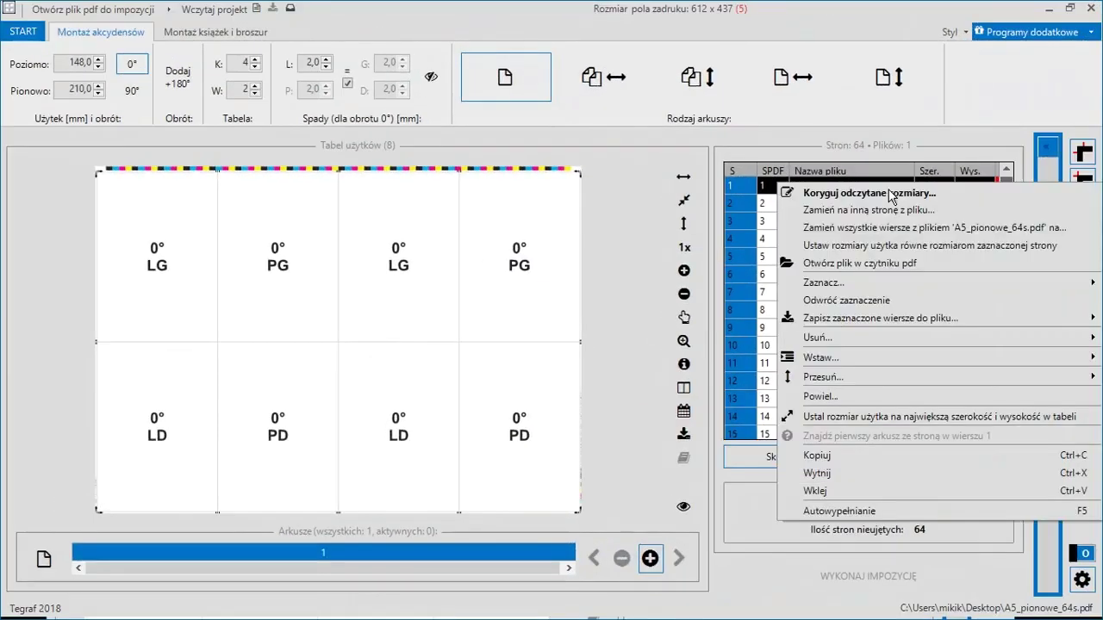
Step: Autofill the empty 4-by-2 sheets by rows with only the odd pages (Nieparzystymi) of A5_pionowe_64s.pdf
{"action": "left_click", "coordinate": [867, 509]}
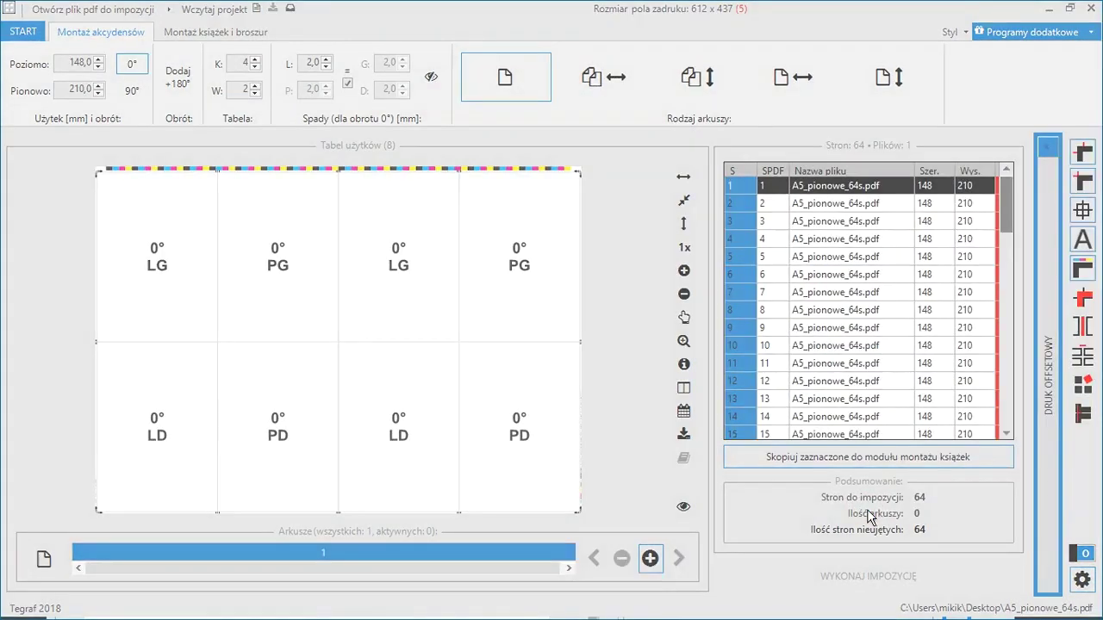
{"action": "left_click", "coordinate": [609, 455]}
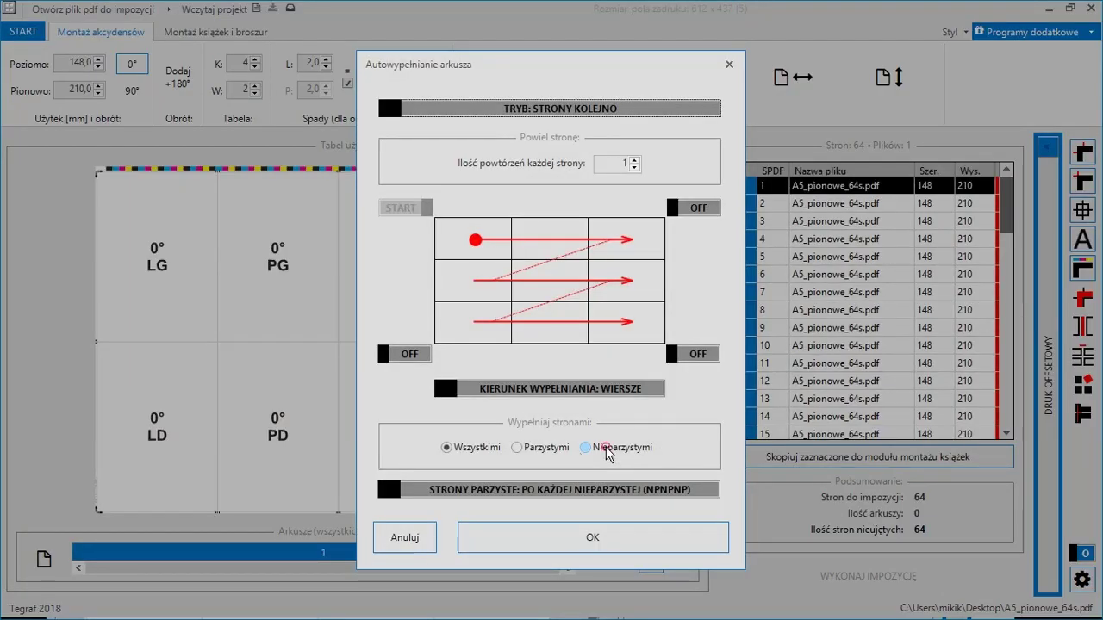
{"action": "left_click", "coordinate": [599, 532]}
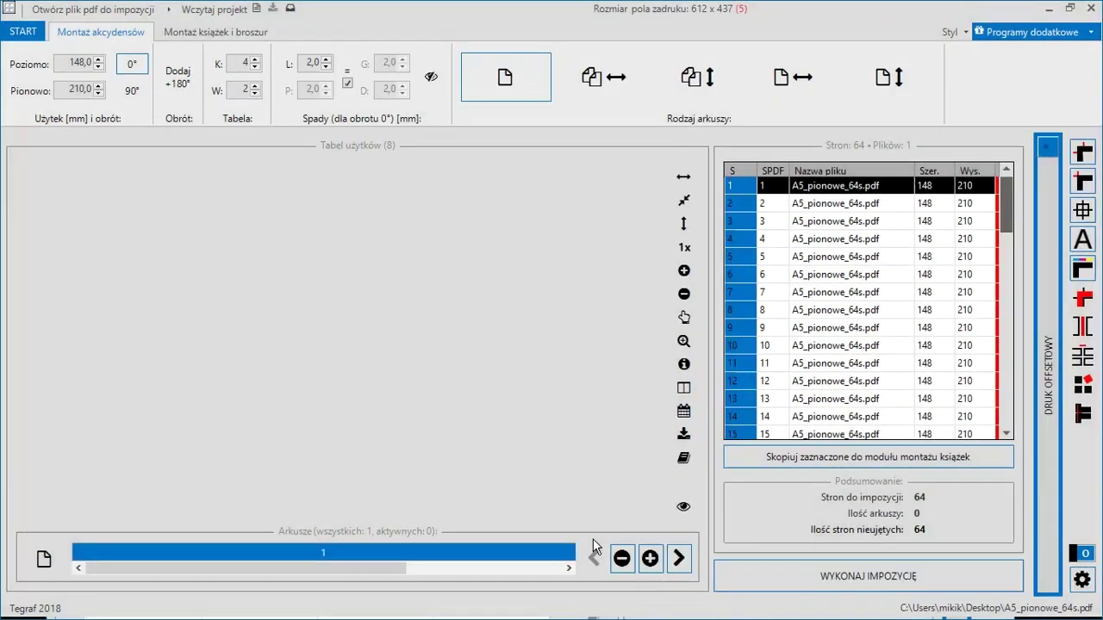
Step: Go to sheet 1, turn on the content preview and look through the odd pages on sheets 1, 2 and 3
{"action": "left_click", "coordinate": [153, 551]}
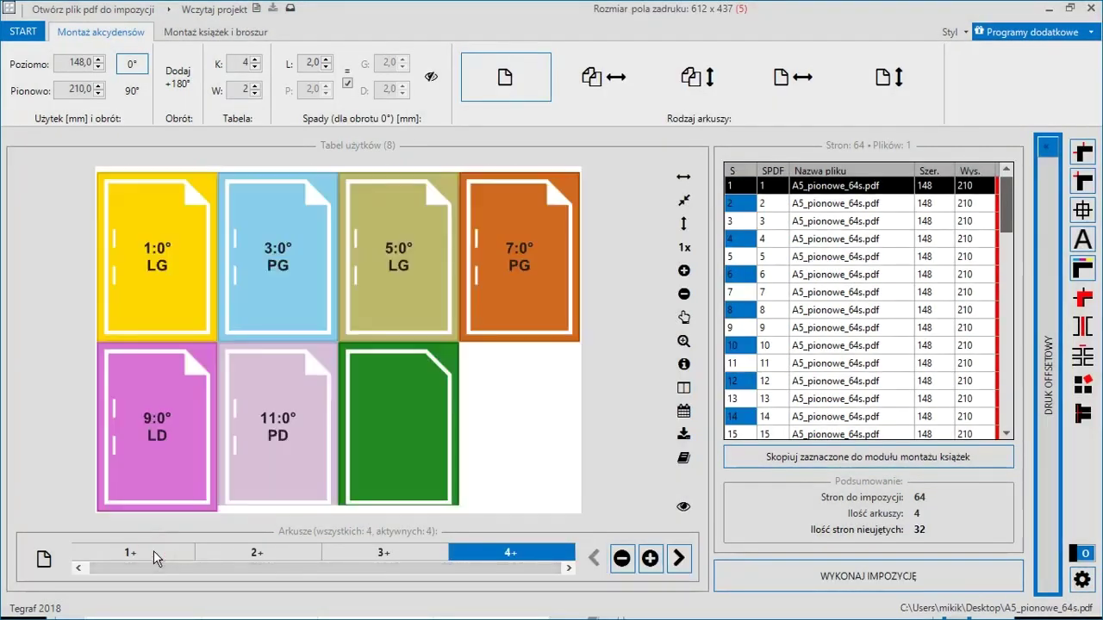
{"action": "left_click", "coordinate": [683, 508]}
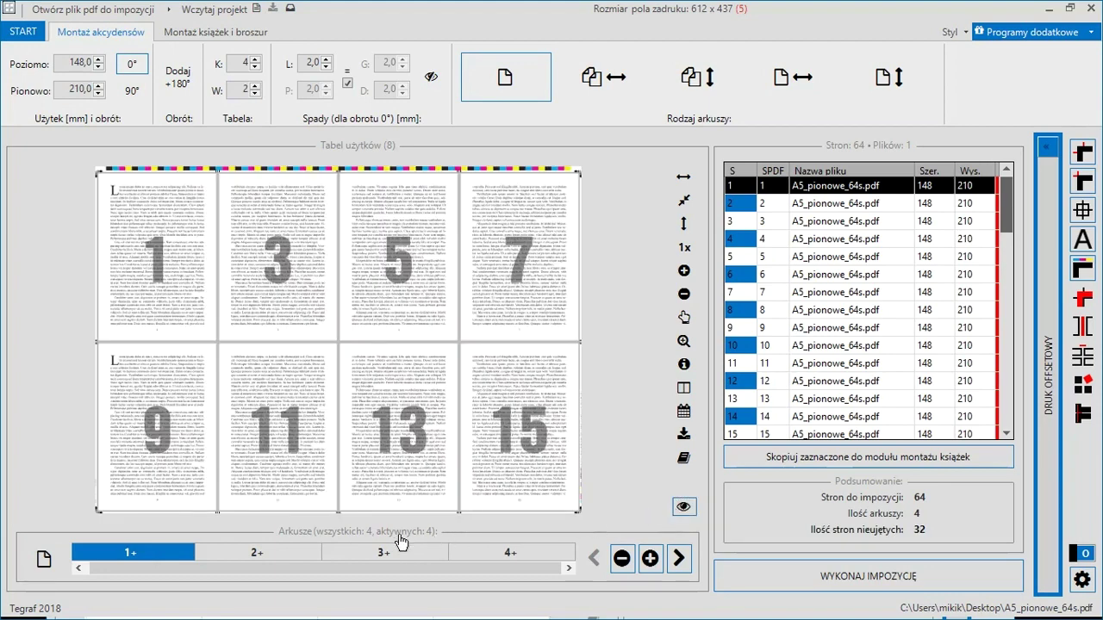
{"action": "left_click", "coordinate": [270, 553]}
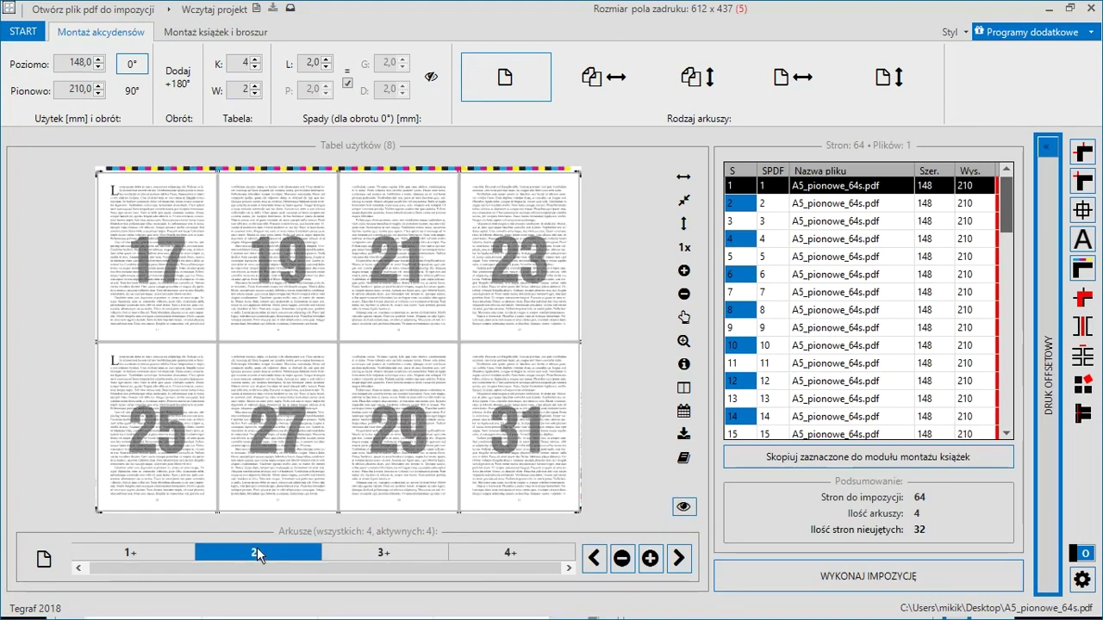
{"action": "left_click", "coordinate": [351, 552]}
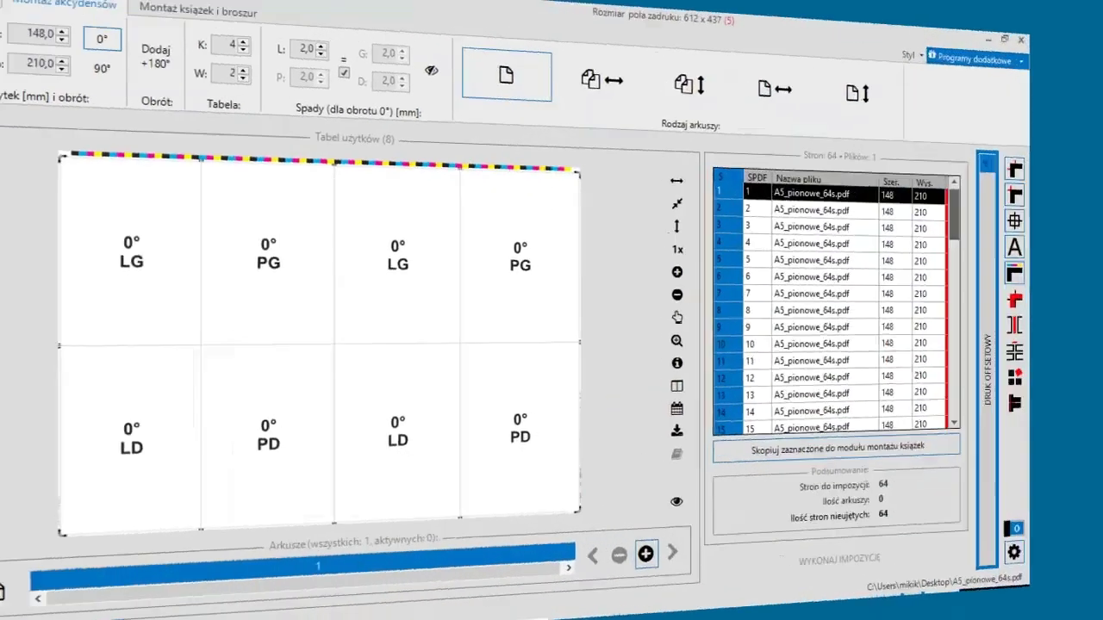
Step: Autofill the empty 4-by-2 sheets by rows with all pages of A5_pionowe_64s.pdf, repeating each page 4 times
{"action": "right_click", "coordinate": [779, 187]}
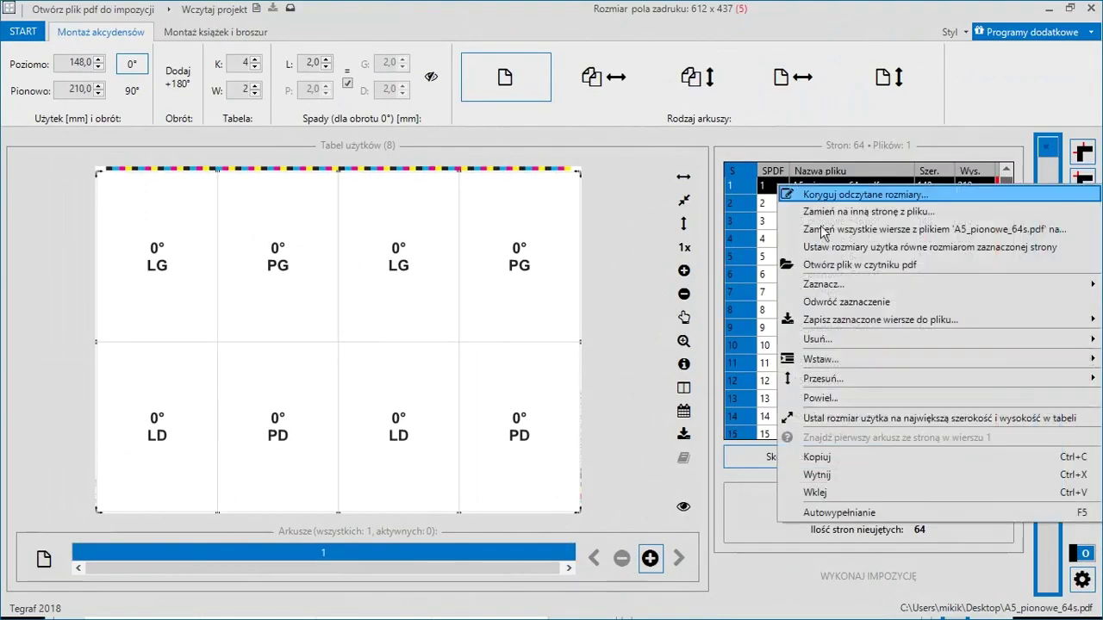
{"action": "left_click", "coordinate": [844, 512]}
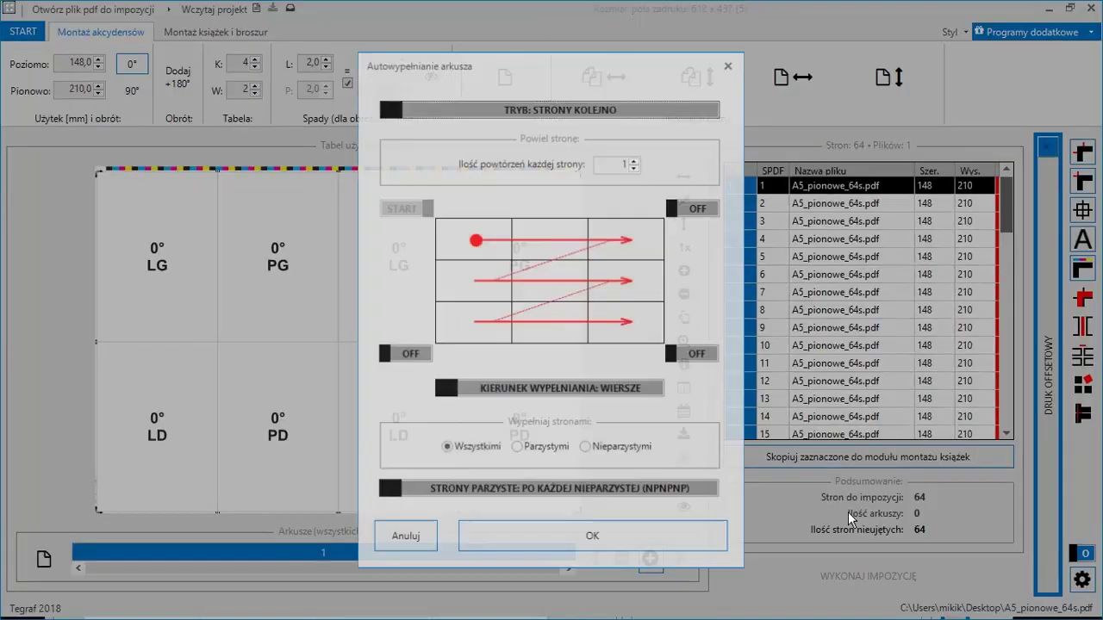
{"action": "left_click", "coordinate": [635, 159]}
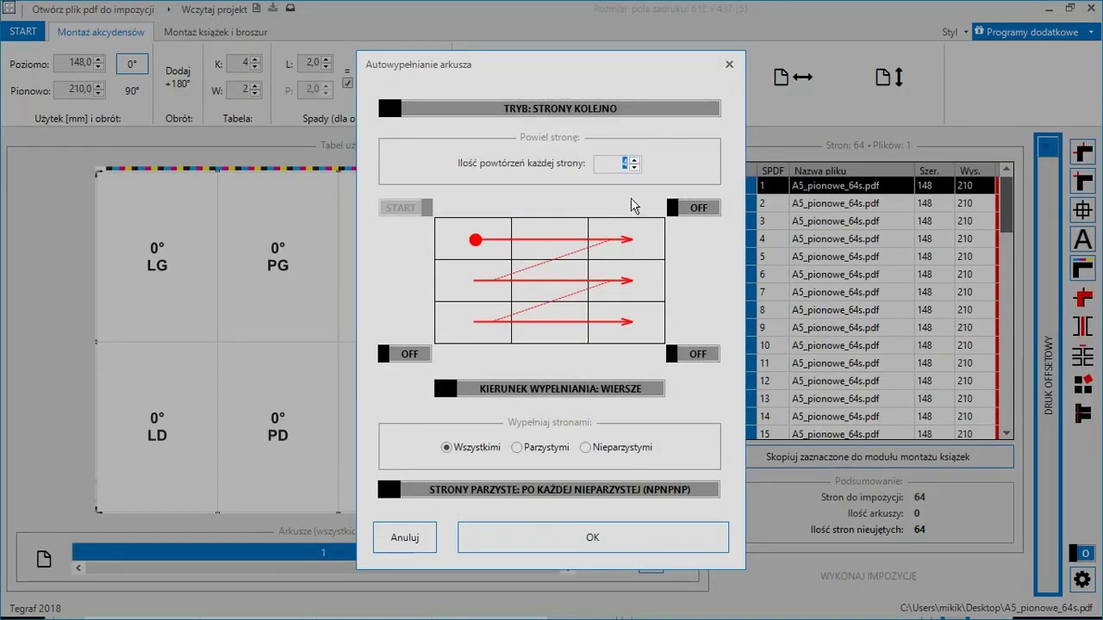
{"action": "left_click", "coordinate": [583, 540]}
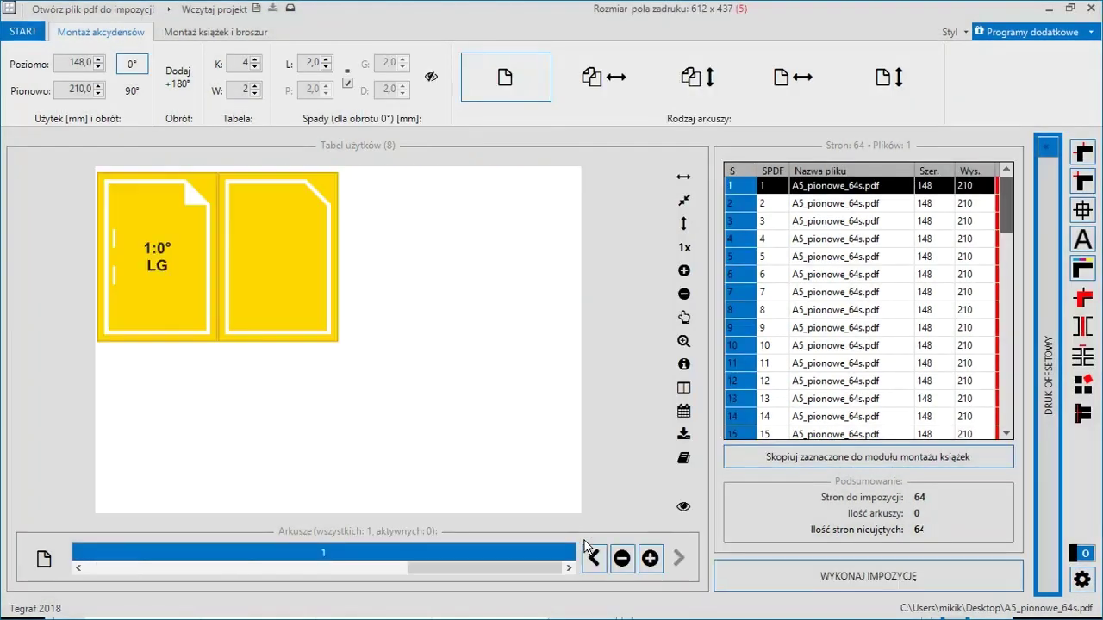
Step: Go to sheet 1, turn on the content preview and look through the four-times repeated pages on sheets 1, 2 and 3
{"action": "left_click_drag", "start_coordinate": [517, 566], "coordinate": [198, 566]}
{"action": "left_click", "coordinate": [99, 554]}
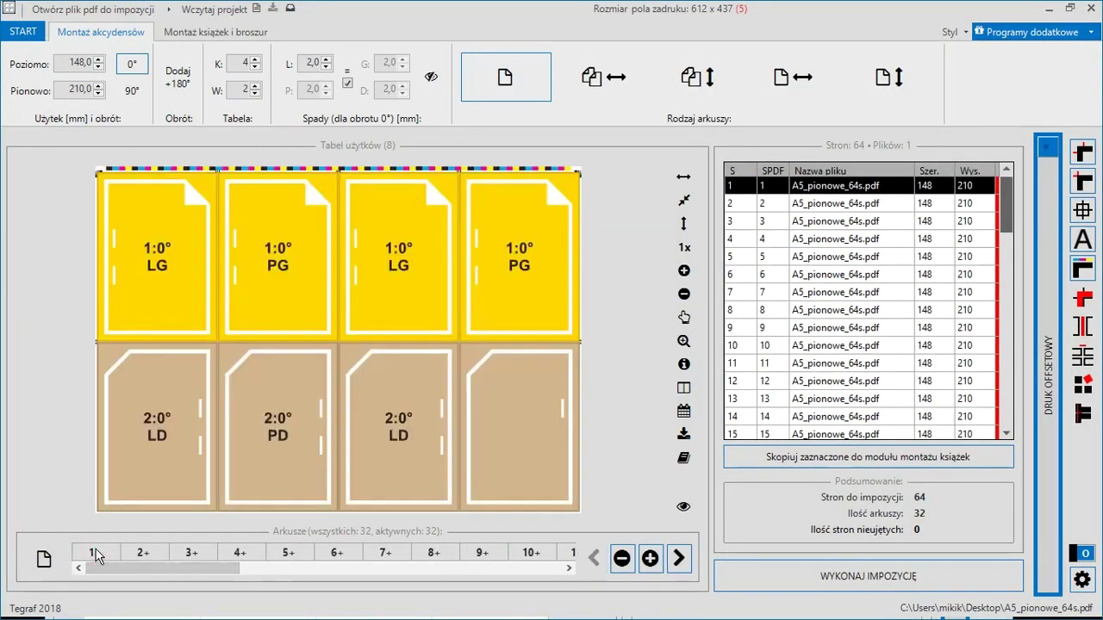
{"action": "left_click", "coordinate": [683, 507]}
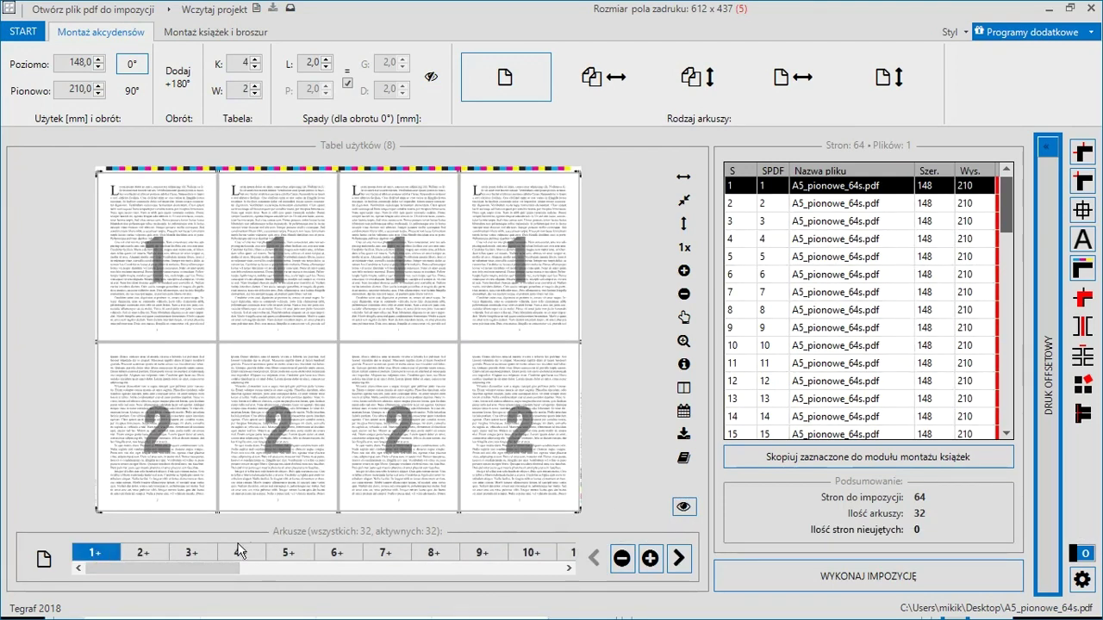
{"action": "left_click", "coordinate": [149, 551]}
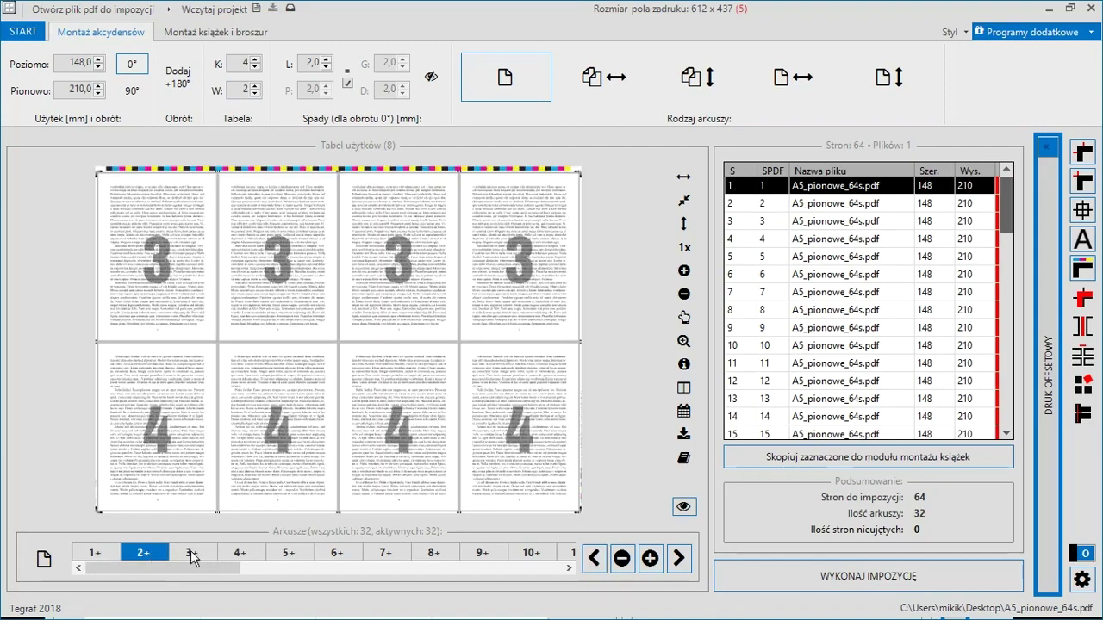
{"action": "left_click", "coordinate": [192, 553]}
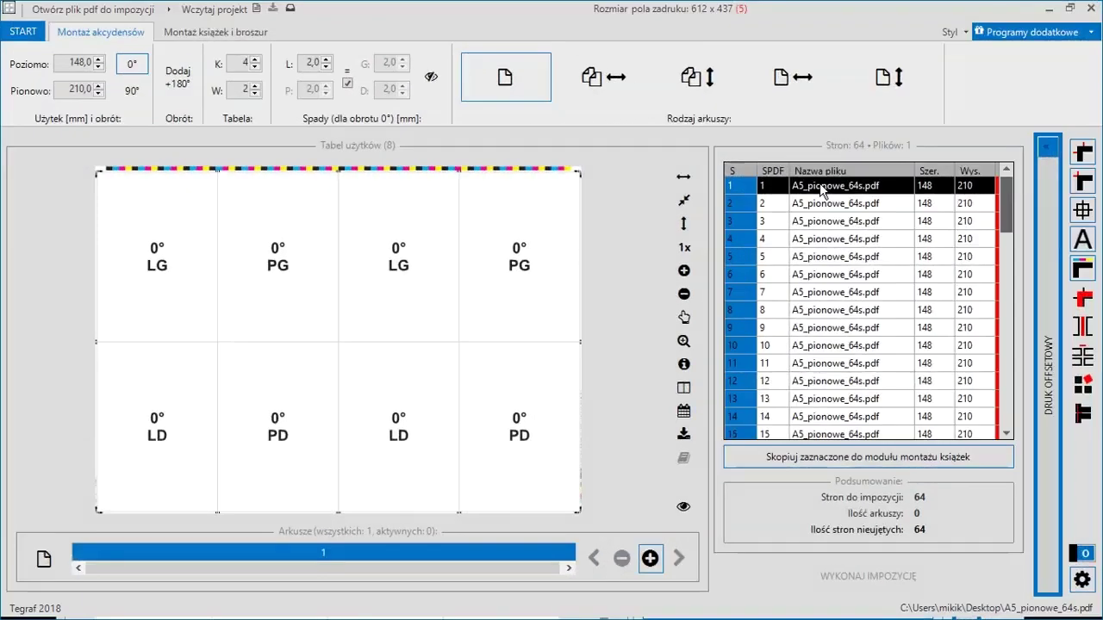
Step: Autofill the empty 4-by-2 sheets by columns (Kolumny) with all pages of A5_pionowe_64s.pdf, repeating each page 2 times
{"action": "right_click", "coordinate": [778, 184]}
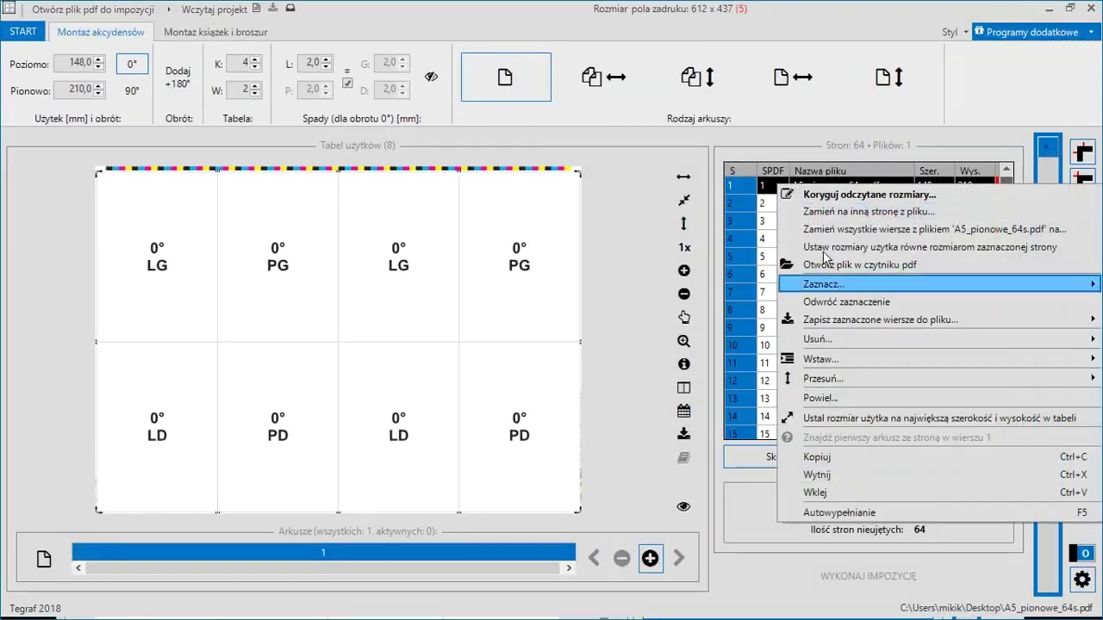
{"action": "left_click", "coordinate": [838, 512]}
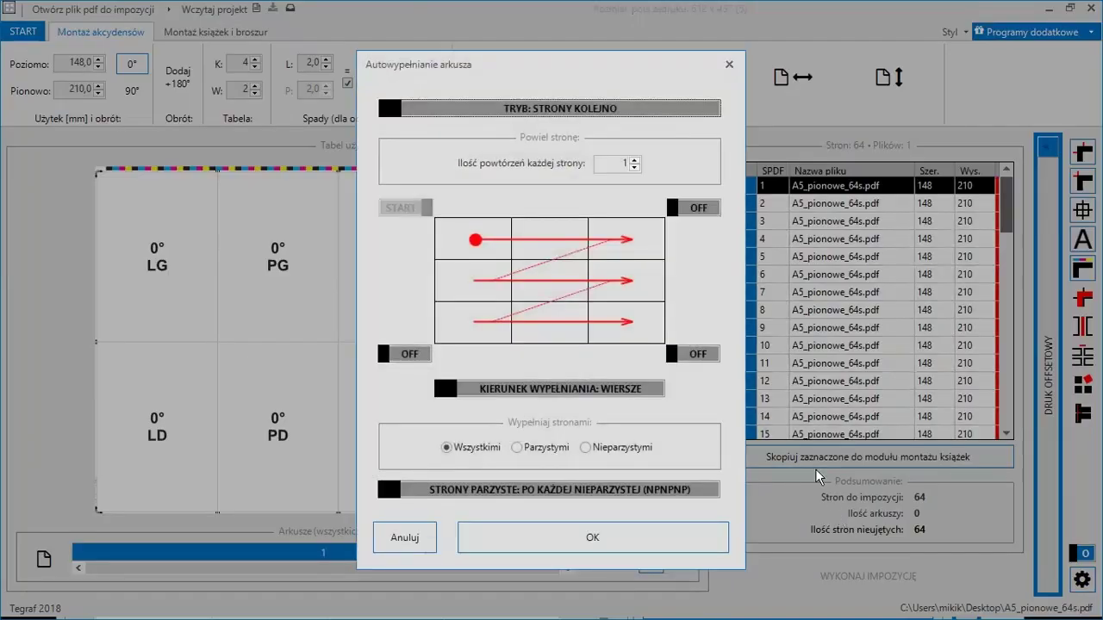
{"action": "left_click", "coordinate": [635, 159]}
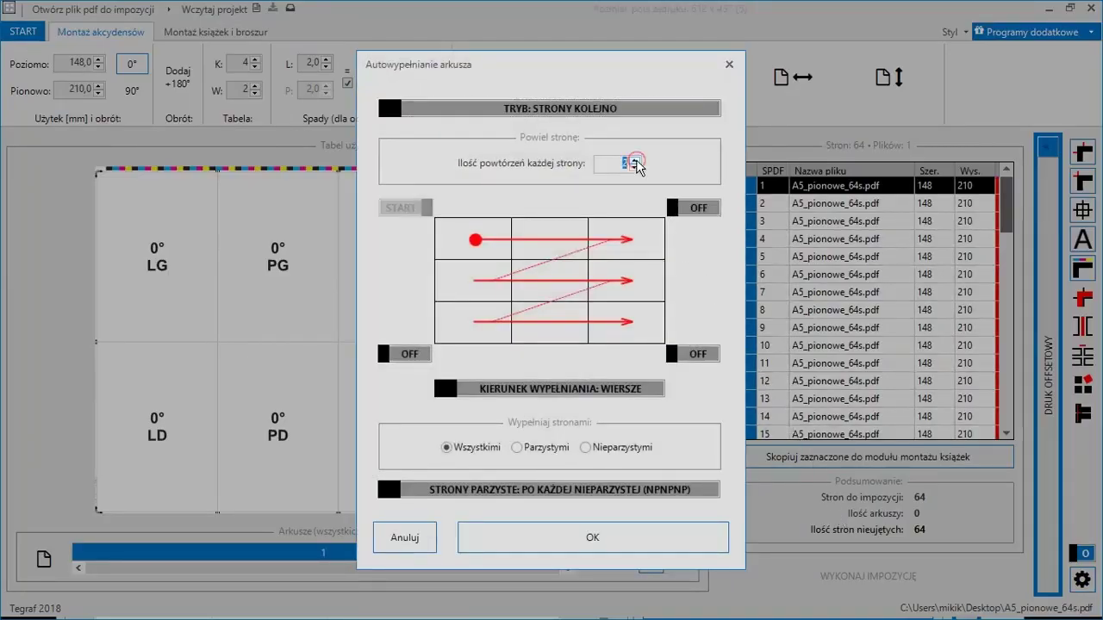
{"action": "left_click", "coordinate": [566, 390]}
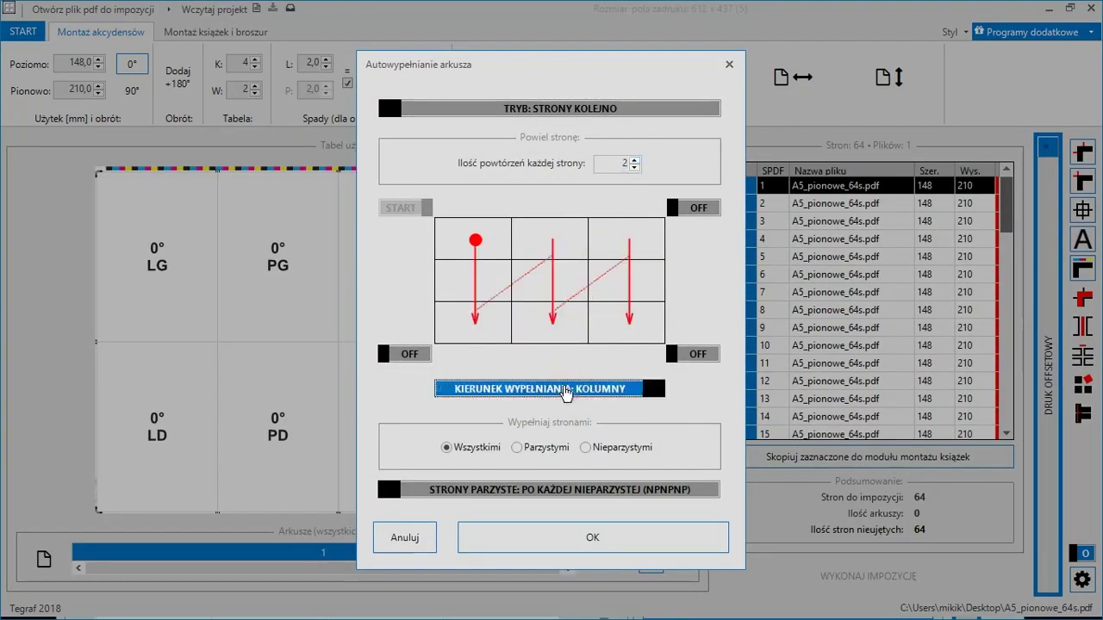
{"action": "left_click", "coordinate": [567, 539]}
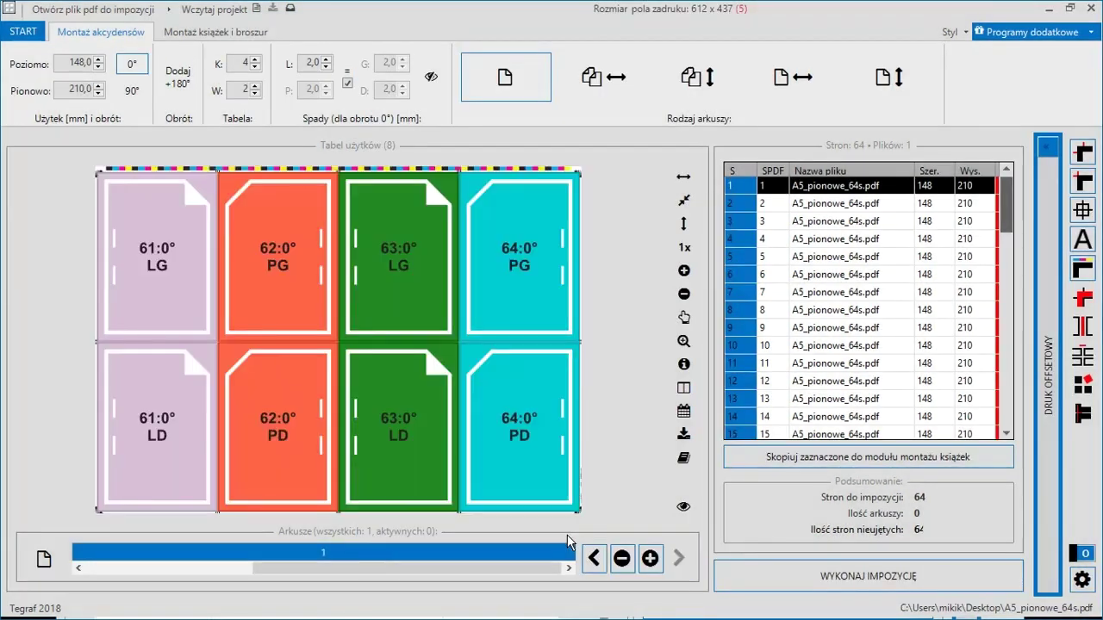
Step: Go to sheet 1, turn on the content preview and look through the column-filled, doubled pages on sheets 1, 2 and 3
{"action": "left_click_drag", "start_coordinate": [320, 569], "coordinate": [102, 555]}
{"action": "left_click", "coordinate": [97, 555]}
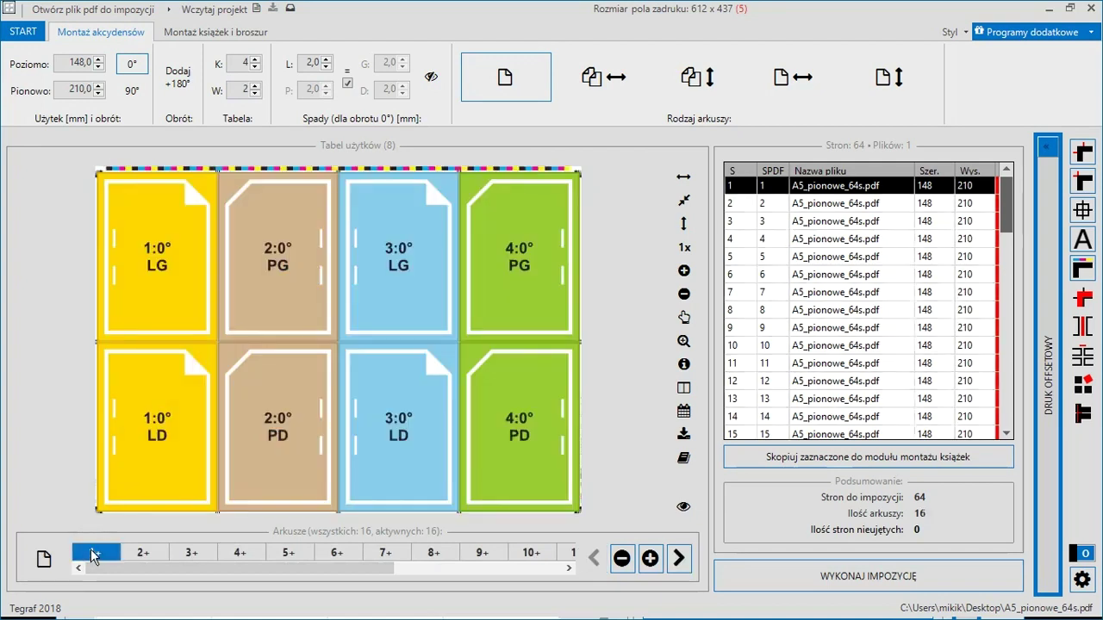
{"action": "left_click", "coordinate": [681, 509]}
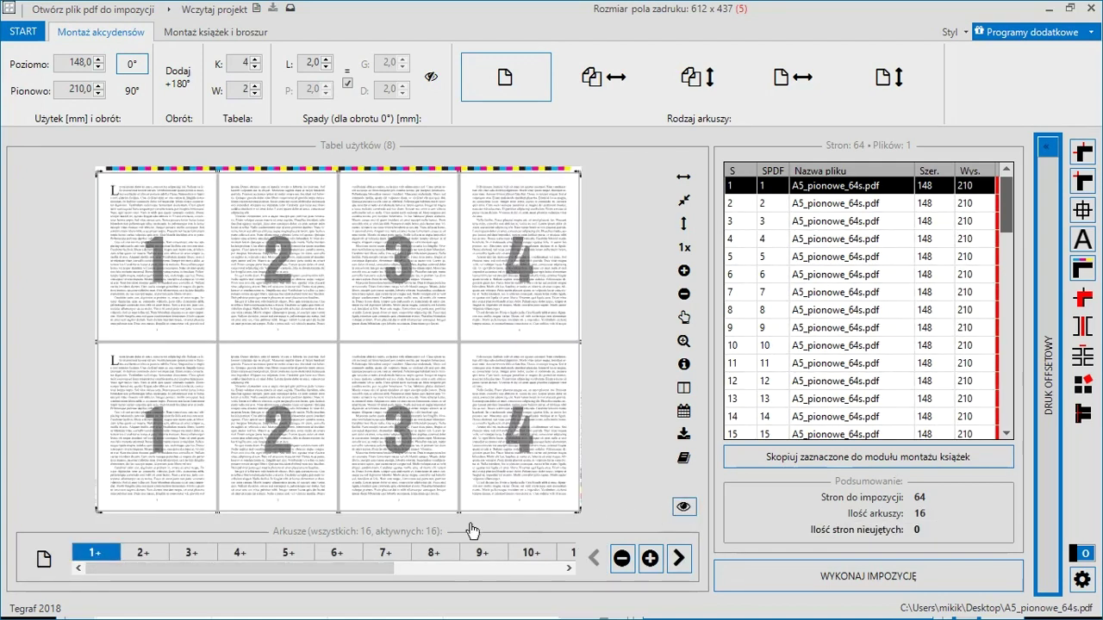
{"action": "left_click", "coordinate": [152, 552]}
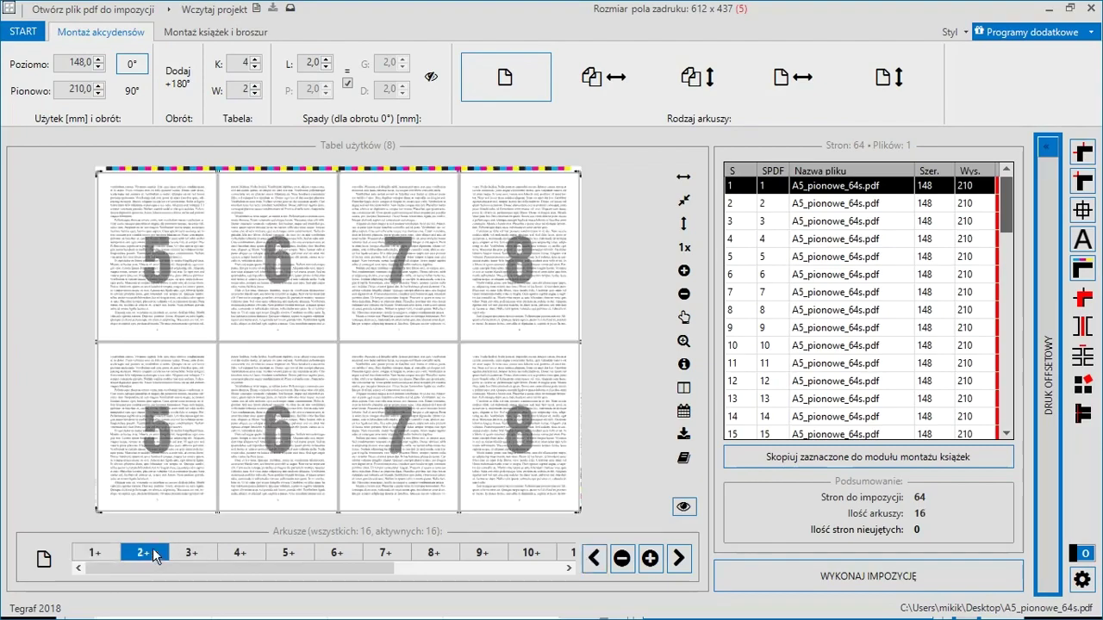
{"action": "left_click", "coordinate": [187, 550]}
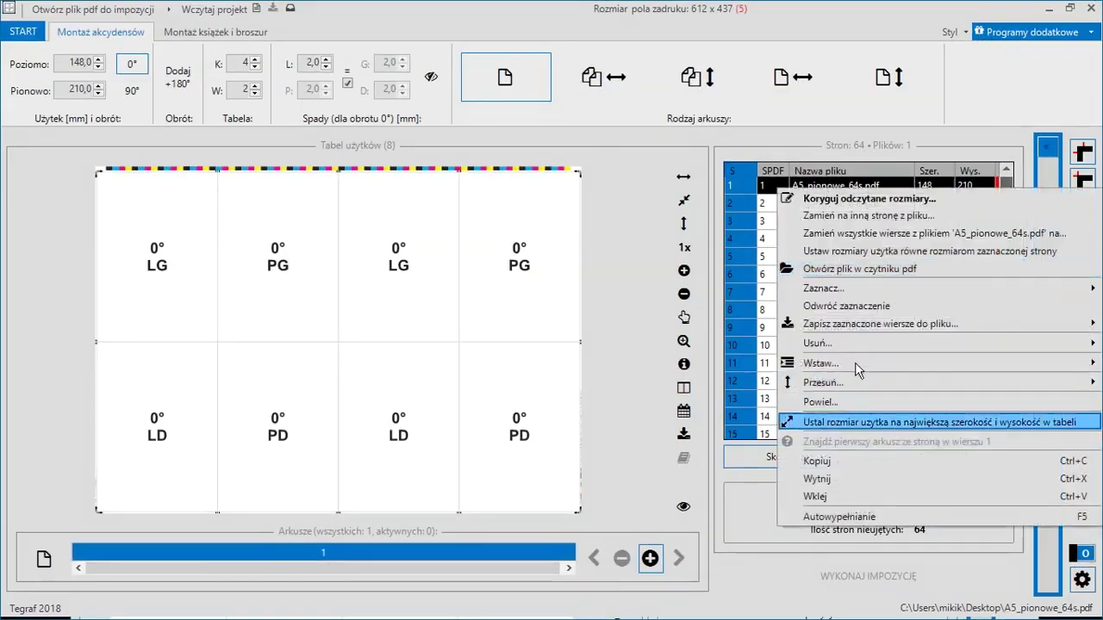
Step: Autofill the empty 4-by-2 sheets by rows with all pages of A5_pionowe_64s.pdf in stack mode (Strony w stosie)
{"action": "left_click", "coordinate": [840, 516]}
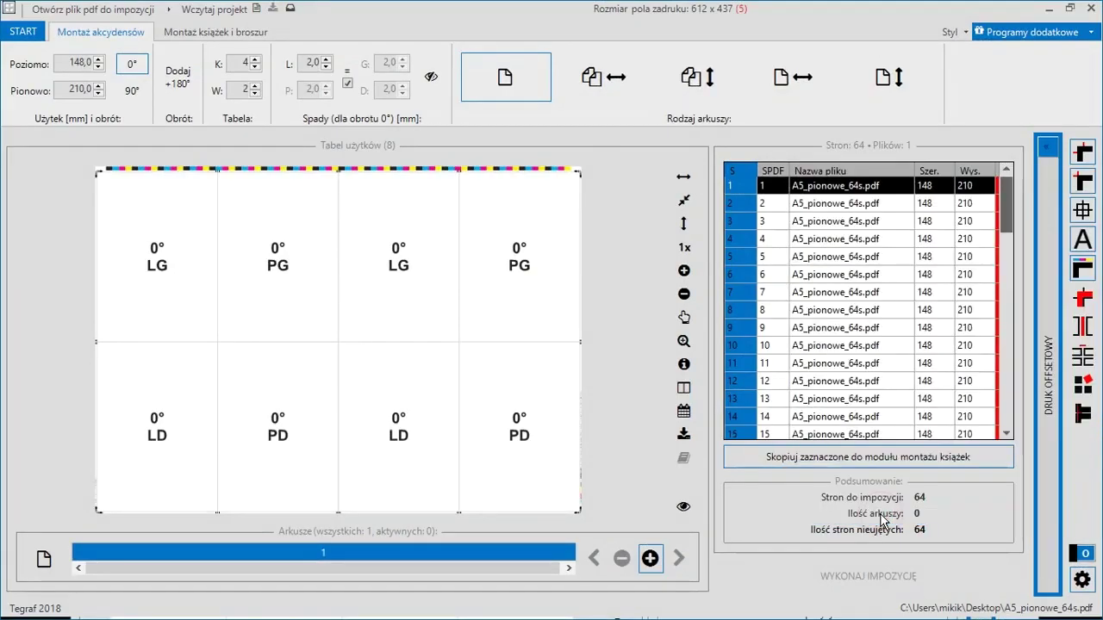
{"action": "left_click", "coordinate": [621, 109]}
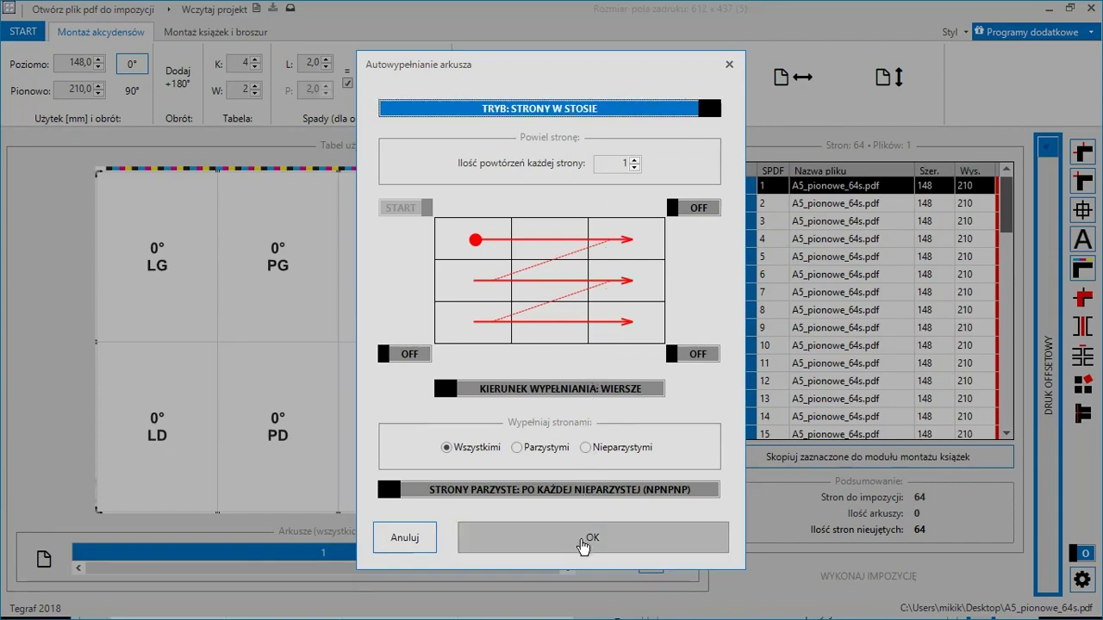
{"action": "left_click", "coordinate": [584, 540]}
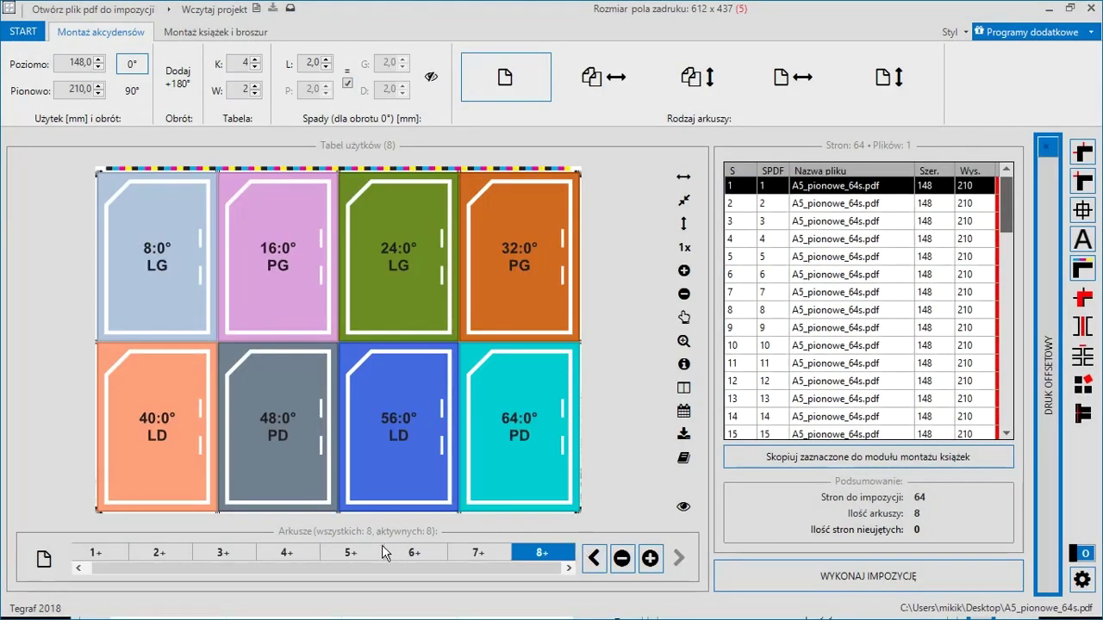
Step: Go to sheet 1, turn on the content preview and look through the stack-ordered pages on sheets 1, 2 and 3
{"action": "left_click", "coordinate": [96, 555]}
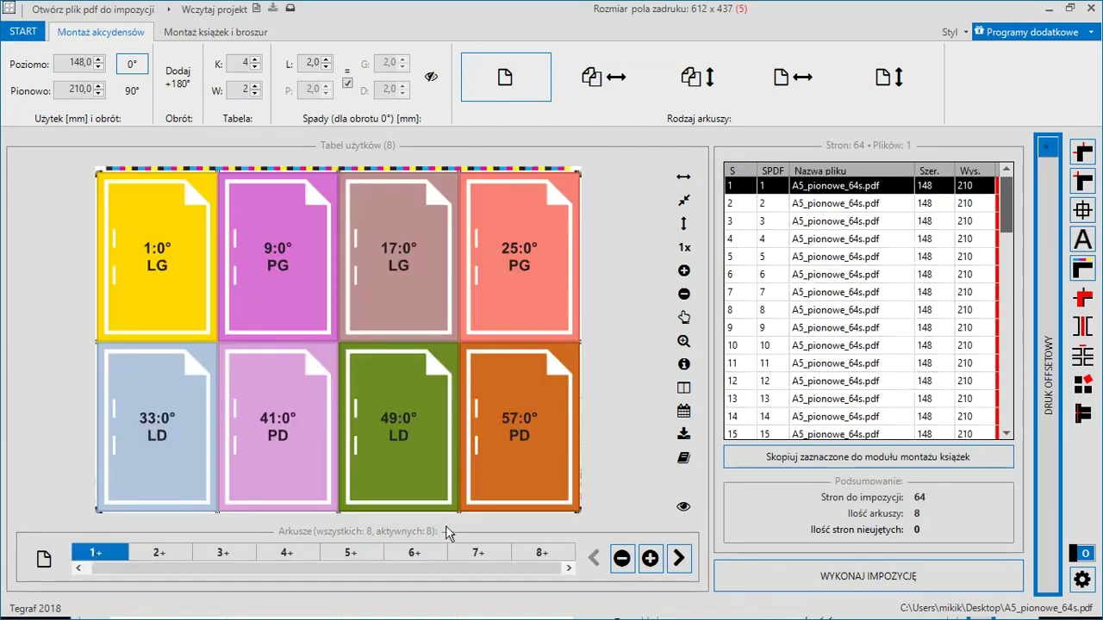
{"action": "left_click", "coordinate": [683, 507]}
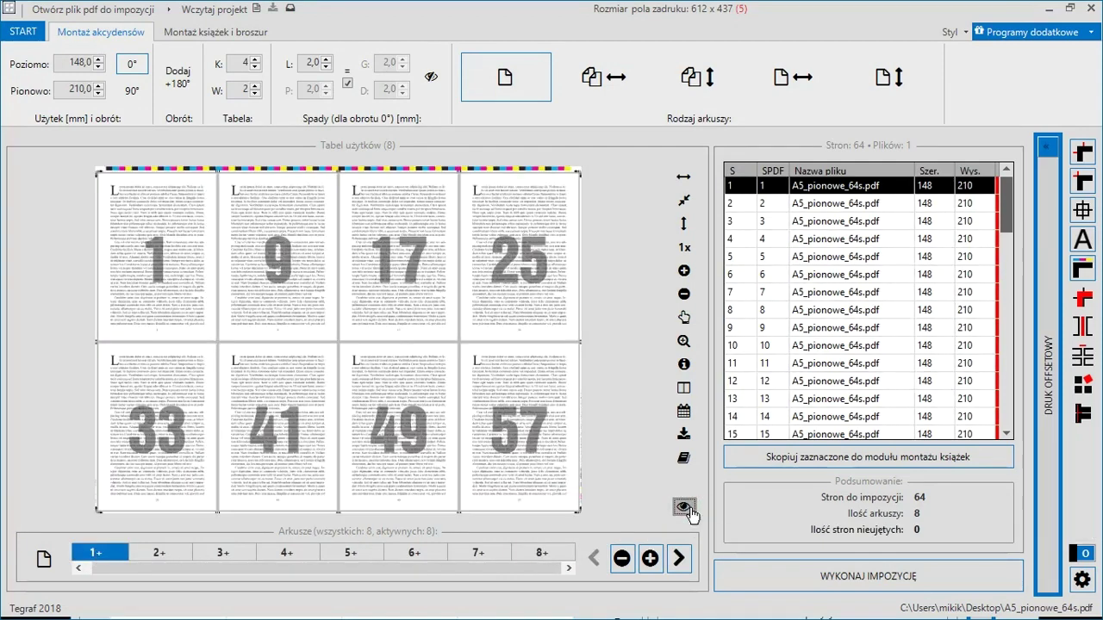
{"action": "left_click", "coordinate": [168, 553]}
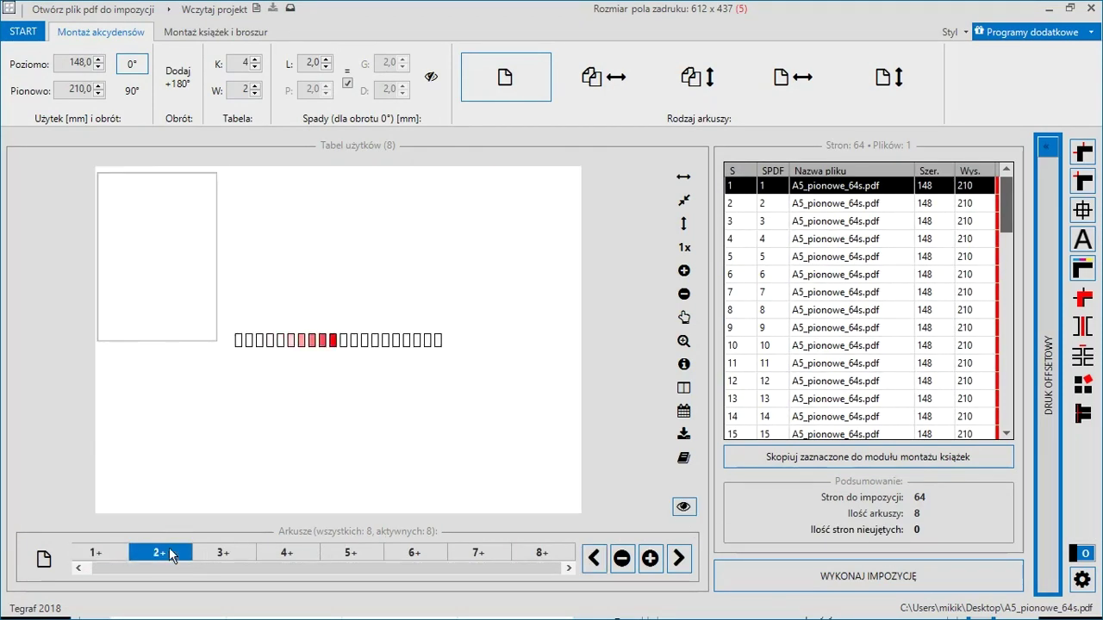
{"action": "left_click", "coordinate": [225, 549]}
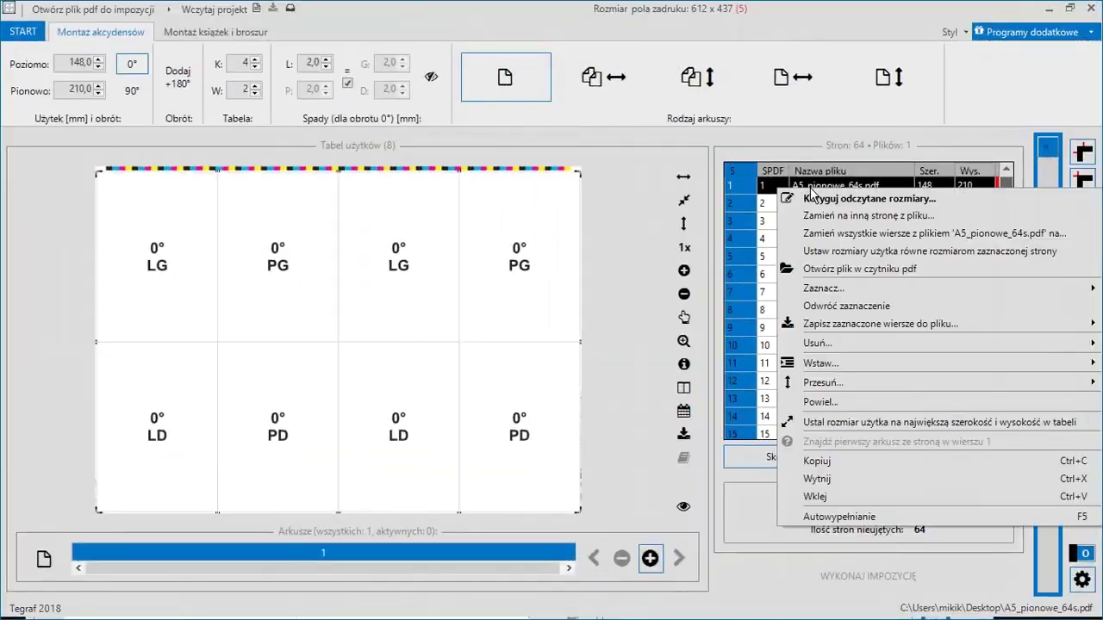
Step: Autofill the empty 4-by-2 sheets by rows in stack mode (Strony w stosie) with only the even pages (Parzystymi)
{"action": "left_click", "coordinate": [832, 516]}
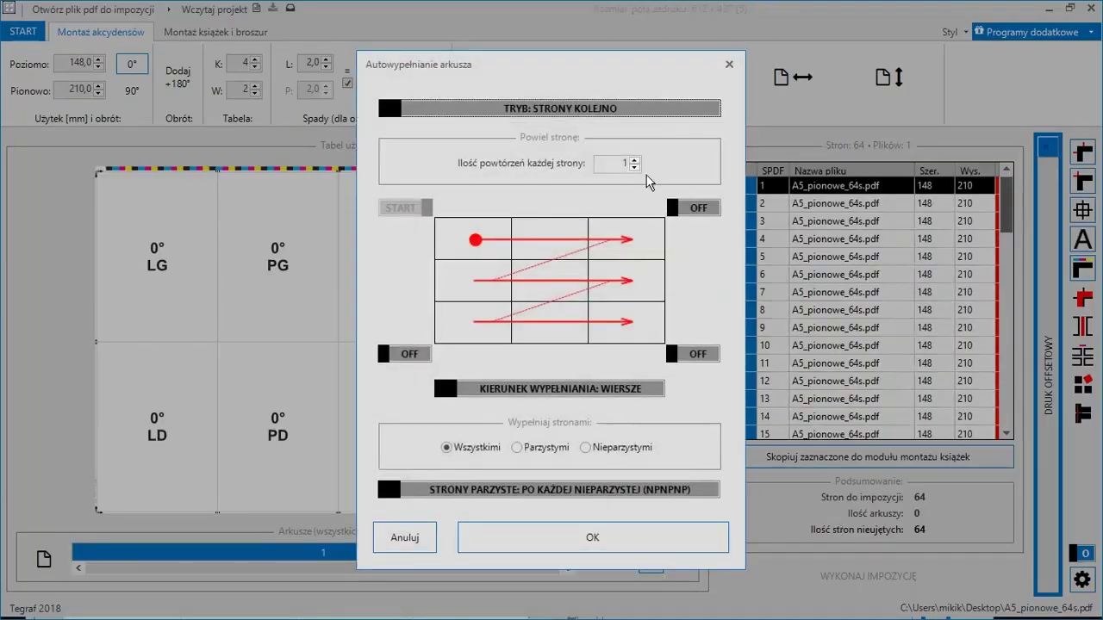
{"action": "left_click", "coordinate": [610, 110]}
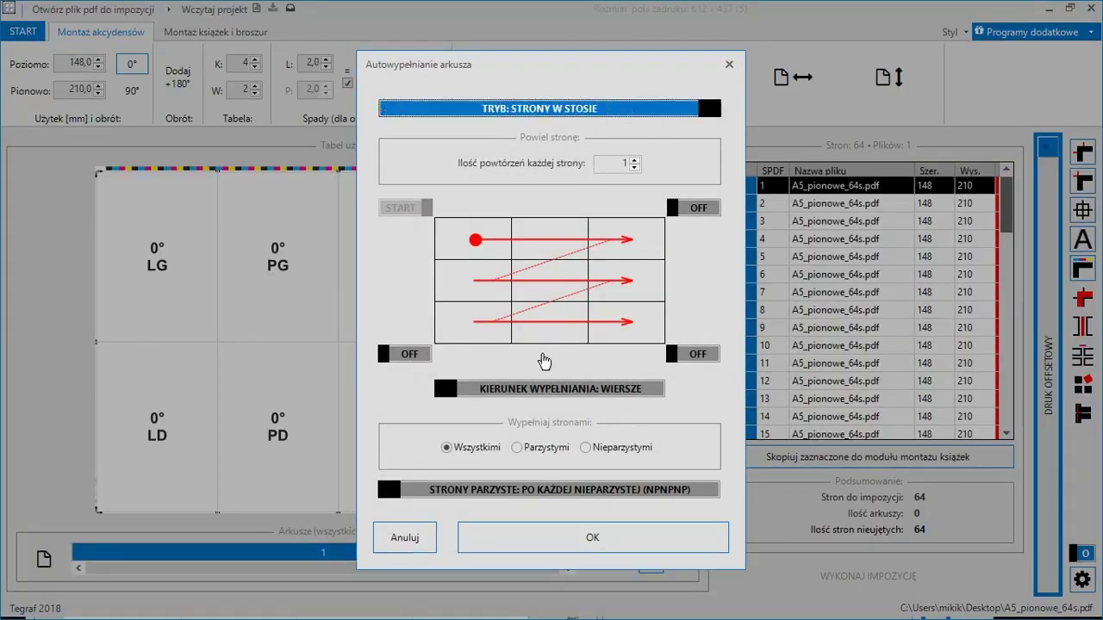
{"action": "left_click", "coordinate": [516, 448]}
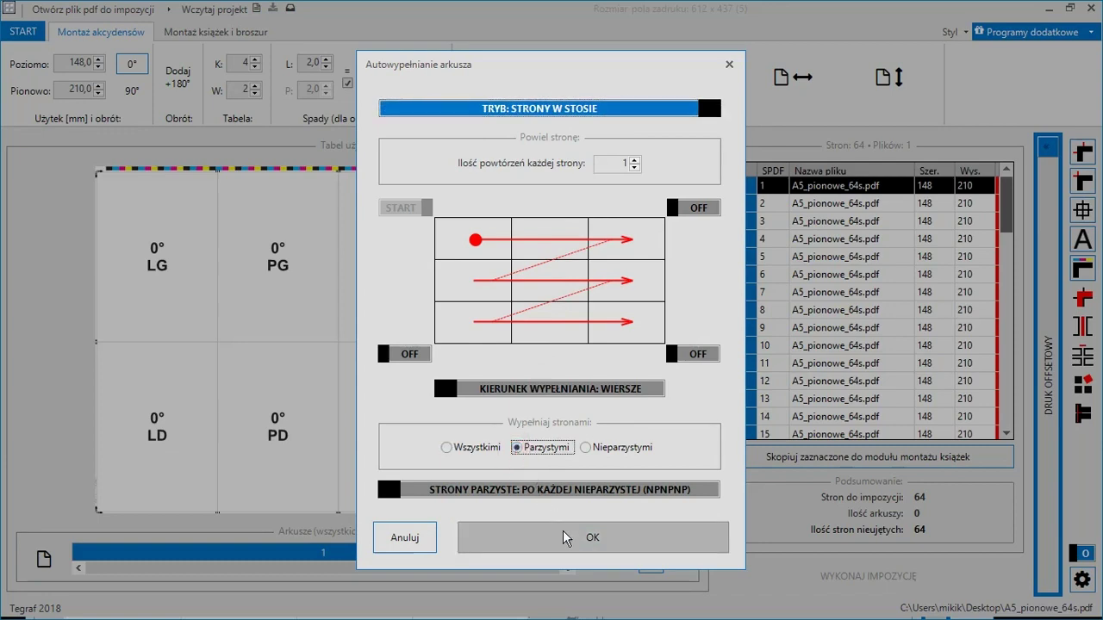
{"action": "left_click", "coordinate": [566, 536]}
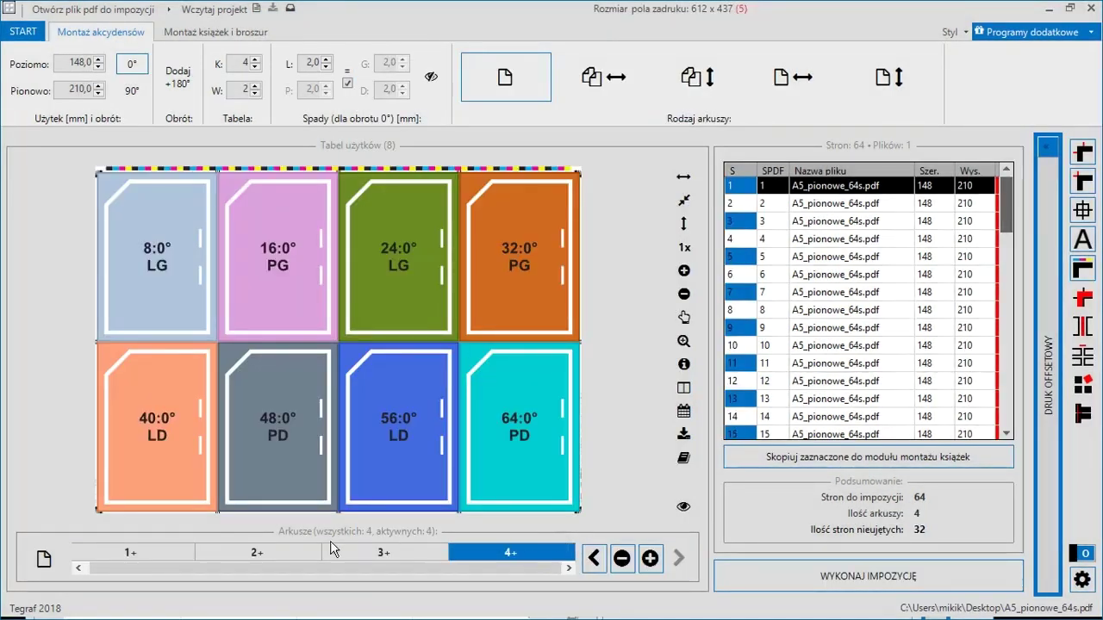
Step: Go to sheet 1, turn on the content preview and look through the stacked even pages on sheets 1, 2 and 3
{"action": "left_click", "coordinate": [149, 548]}
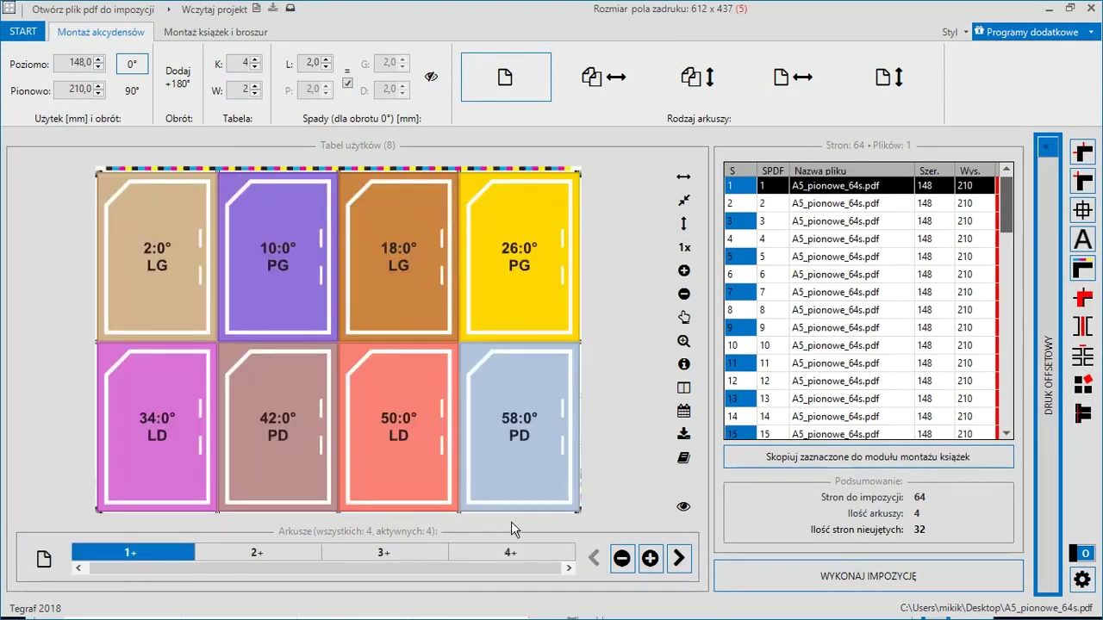
{"action": "left_click", "coordinate": [683, 507]}
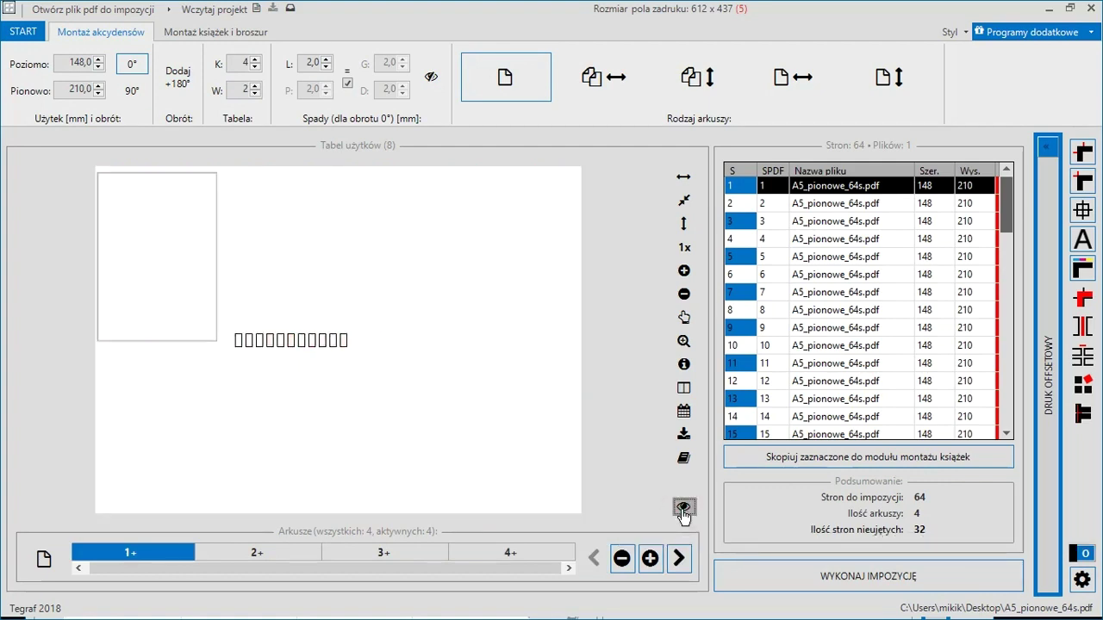
{"action": "left_click", "coordinate": [257, 554]}
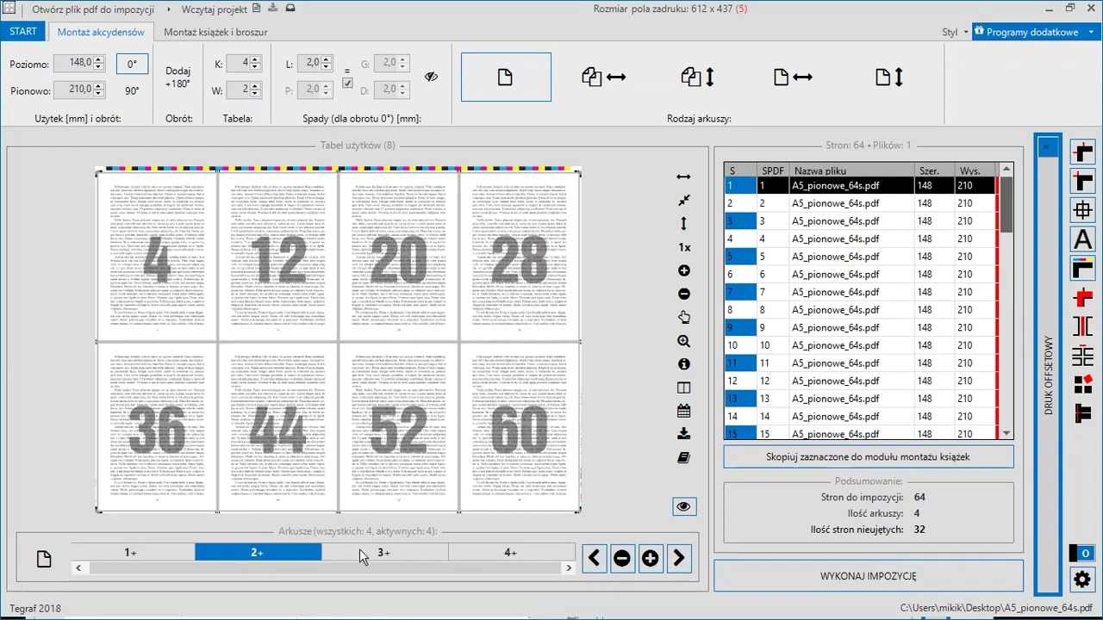
{"action": "left_click", "coordinate": [360, 552]}
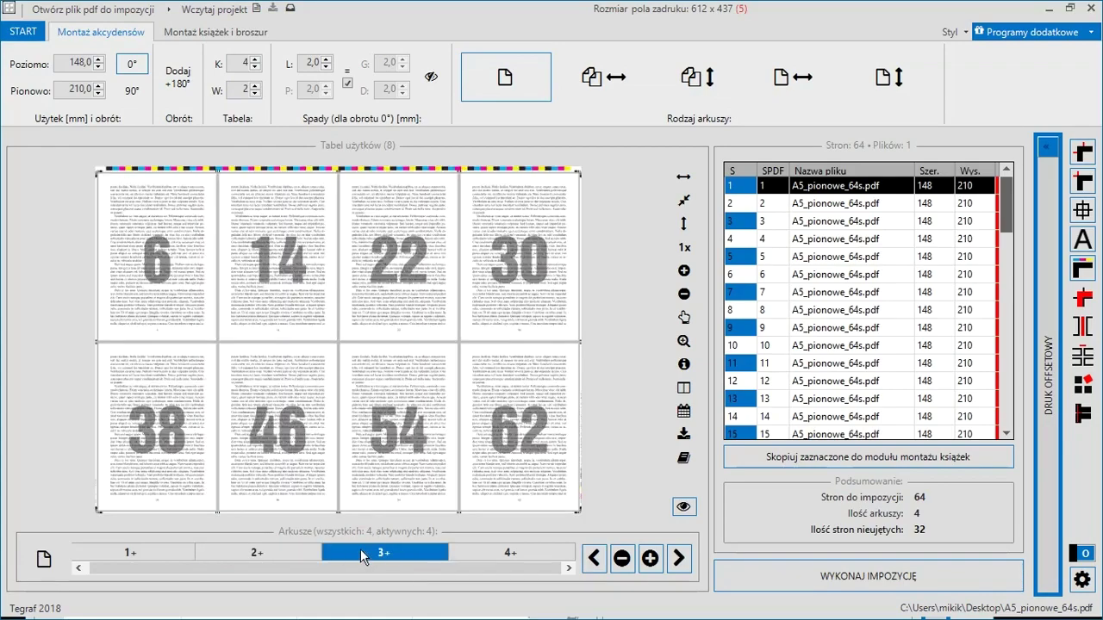
Step: Autofill the empty 4-by-2 sheets by rows in stack mode (Strony w stosie) with only the even pages (Parzystymi), each repeated 3 times
{"action": "right_click", "coordinate": [778, 190]}
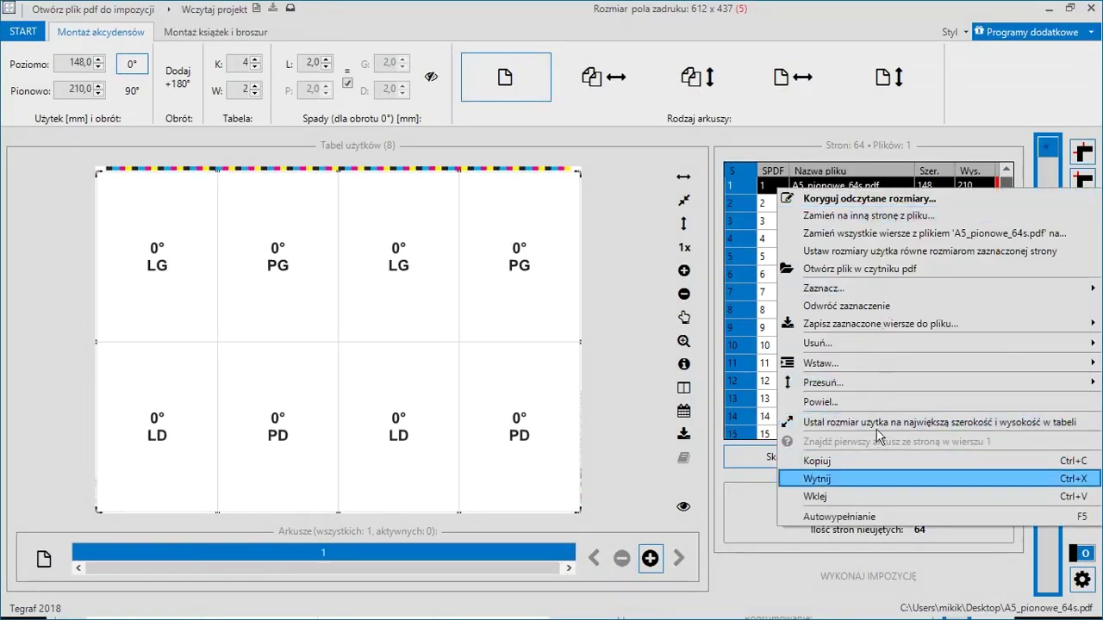
{"action": "left_click", "coordinate": [872, 516]}
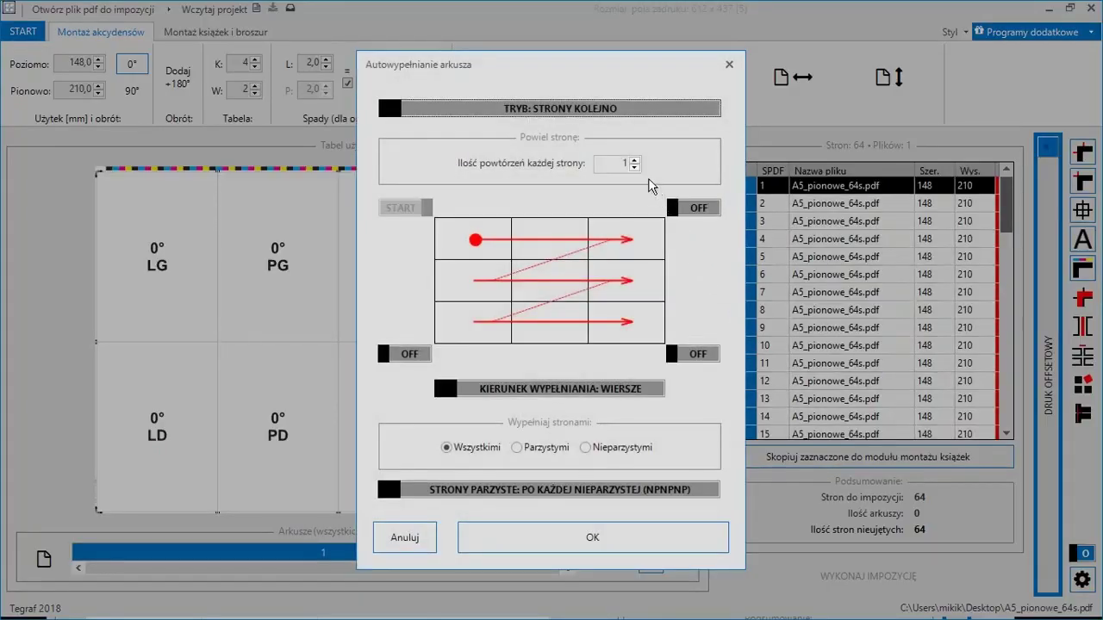
{"action": "left_click", "coordinate": [601, 111]}
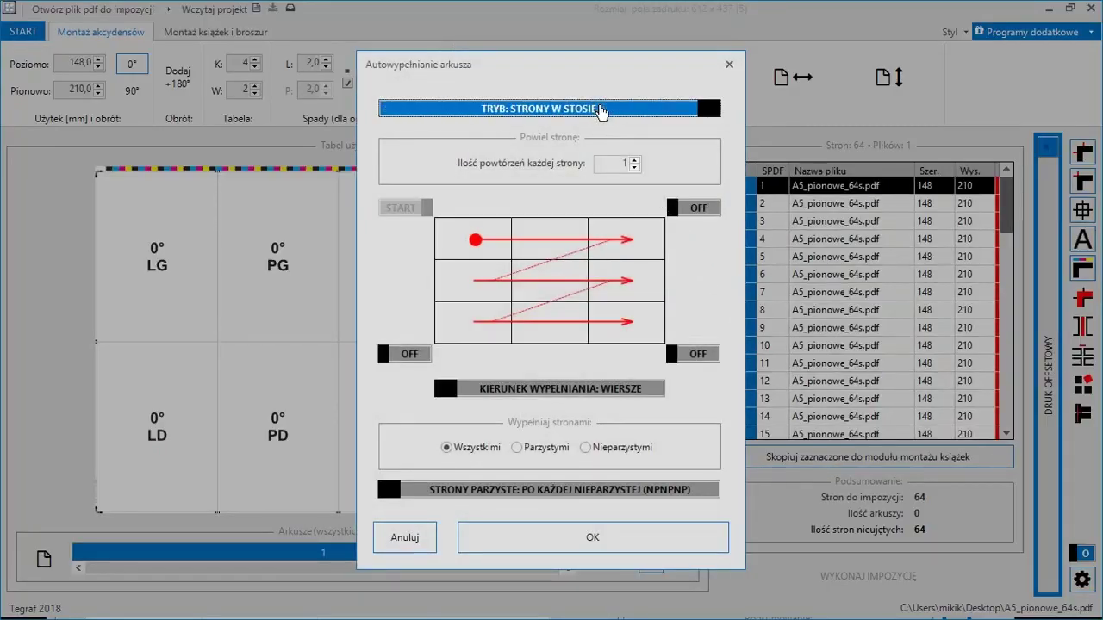
{"action": "left_click", "coordinate": [637, 160]}
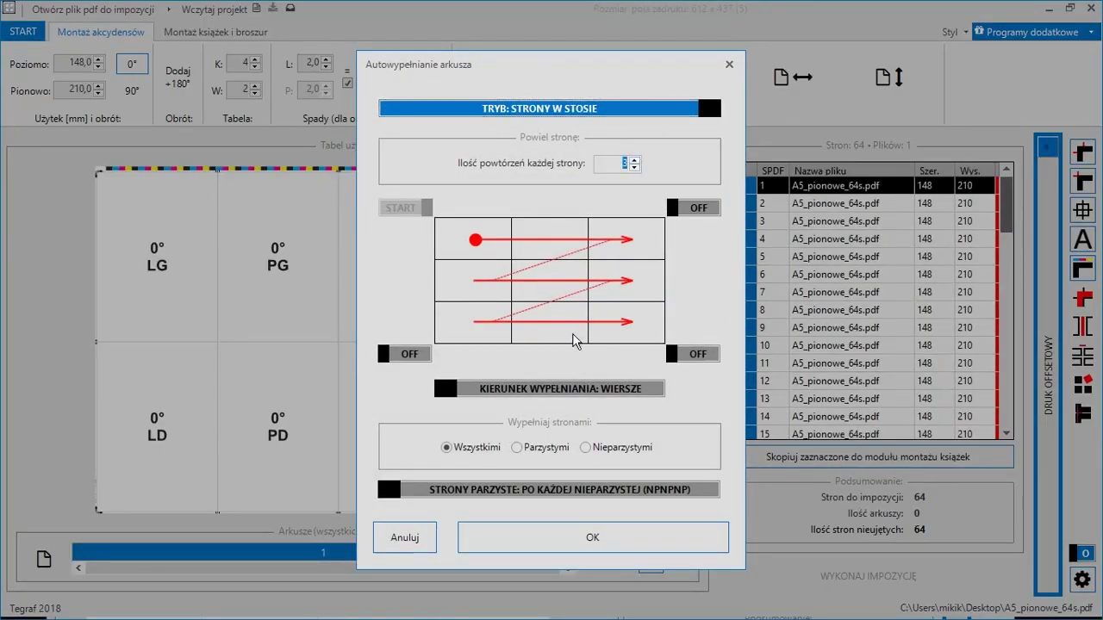
{"action": "left_click", "coordinate": [531, 448]}
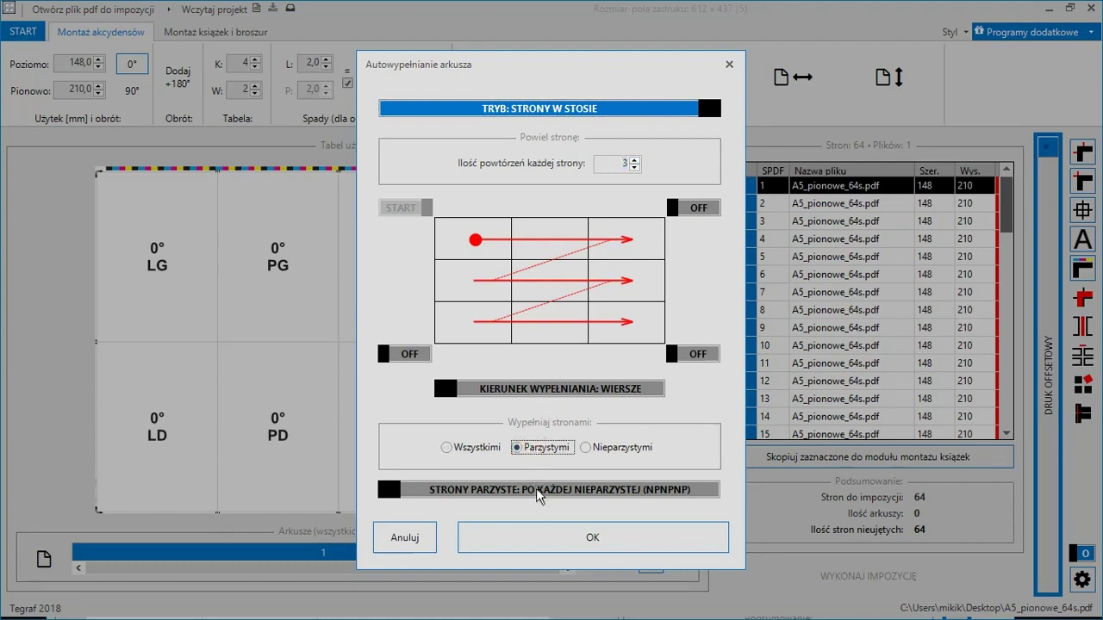
{"action": "left_click", "coordinate": [545, 535]}
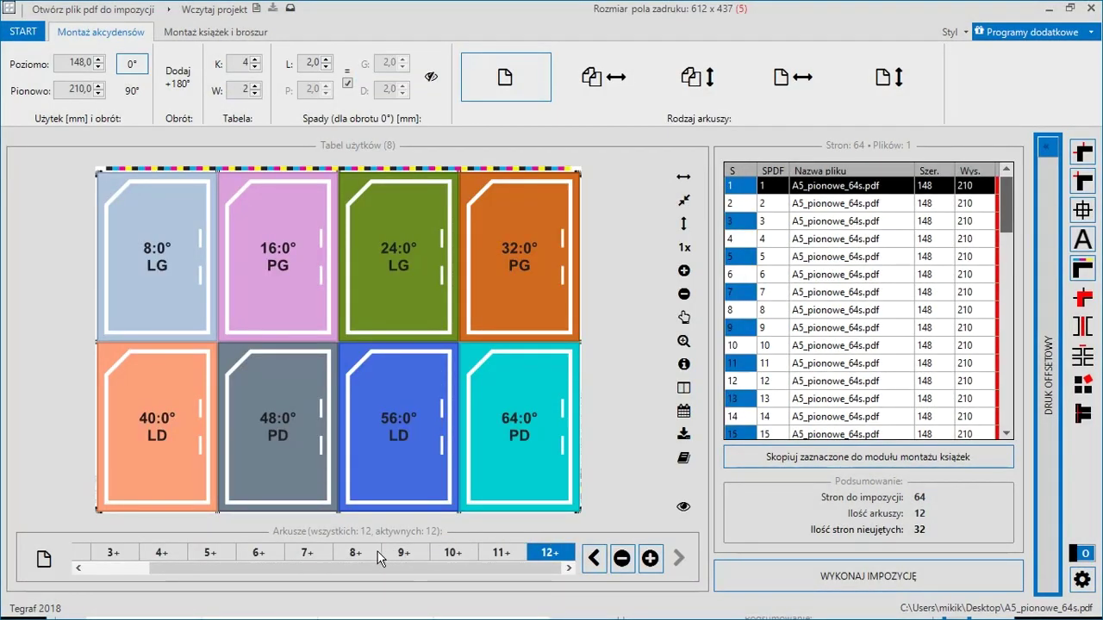
Step: Go to sheet 1, turn on the content preview and look through the repeated stacked even pages on sheets 1 to 6
{"action": "left_click_drag", "start_coordinate": [250, 569], "coordinate": [159, 559]}
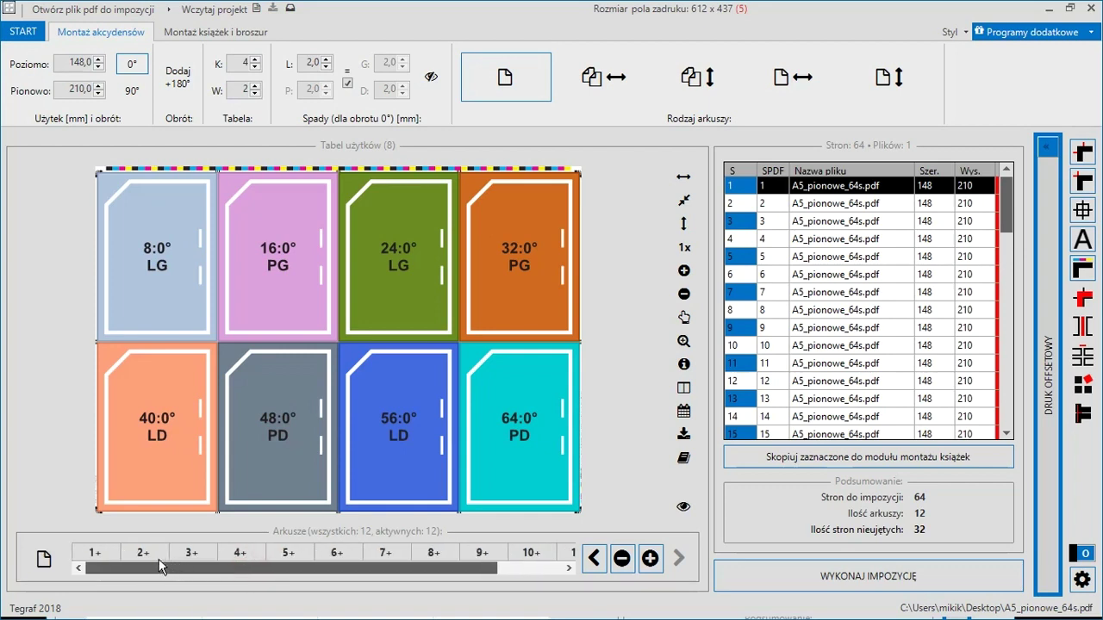
{"action": "left_click", "coordinate": [102, 553]}
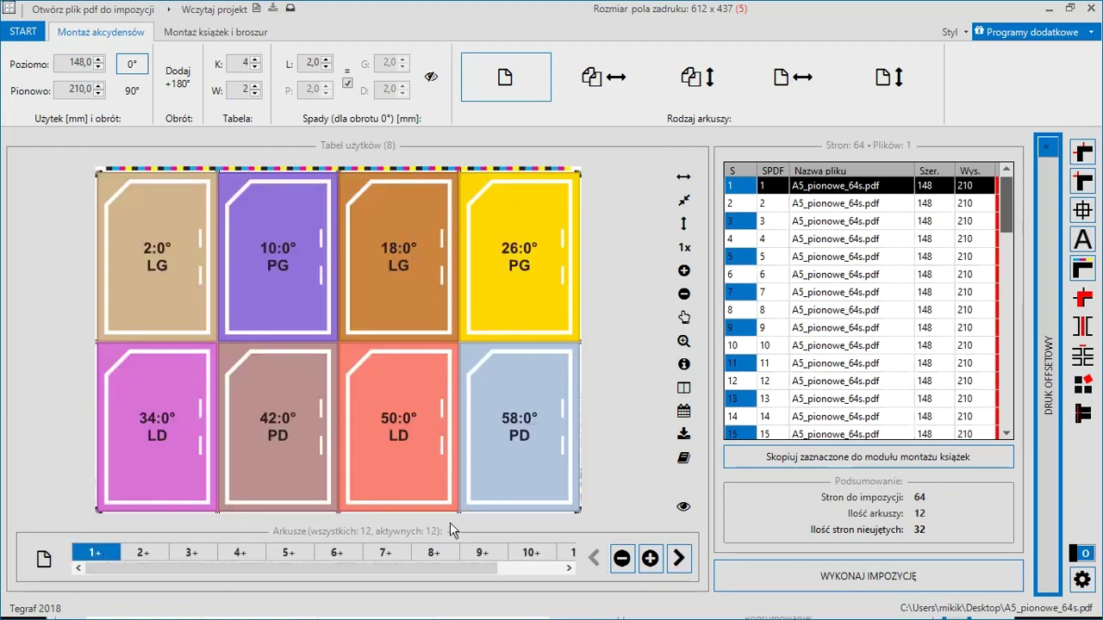
{"action": "left_click", "coordinate": [682, 508]}
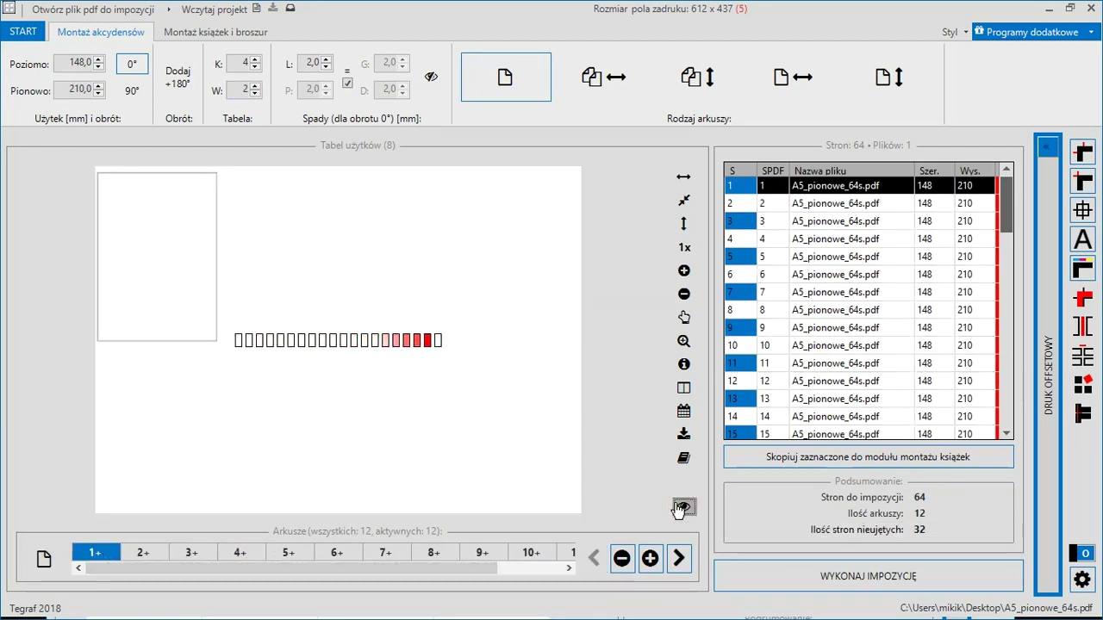
{"action": "left_click", "coordinate": [155, 552]}
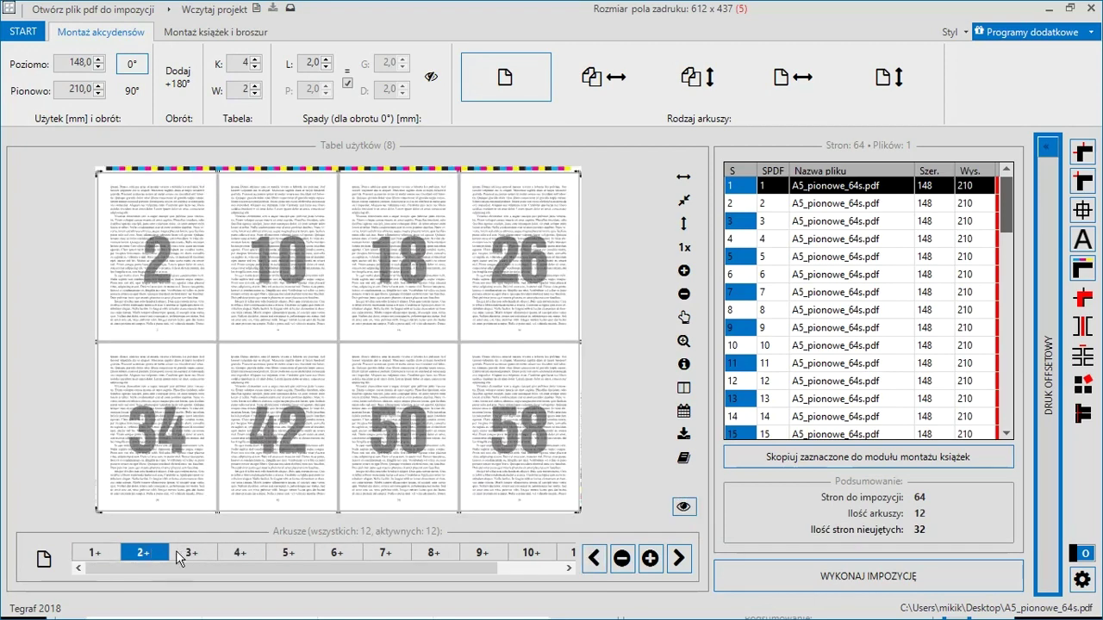
{"action": "left_click", "coordinate": [193, 553]}
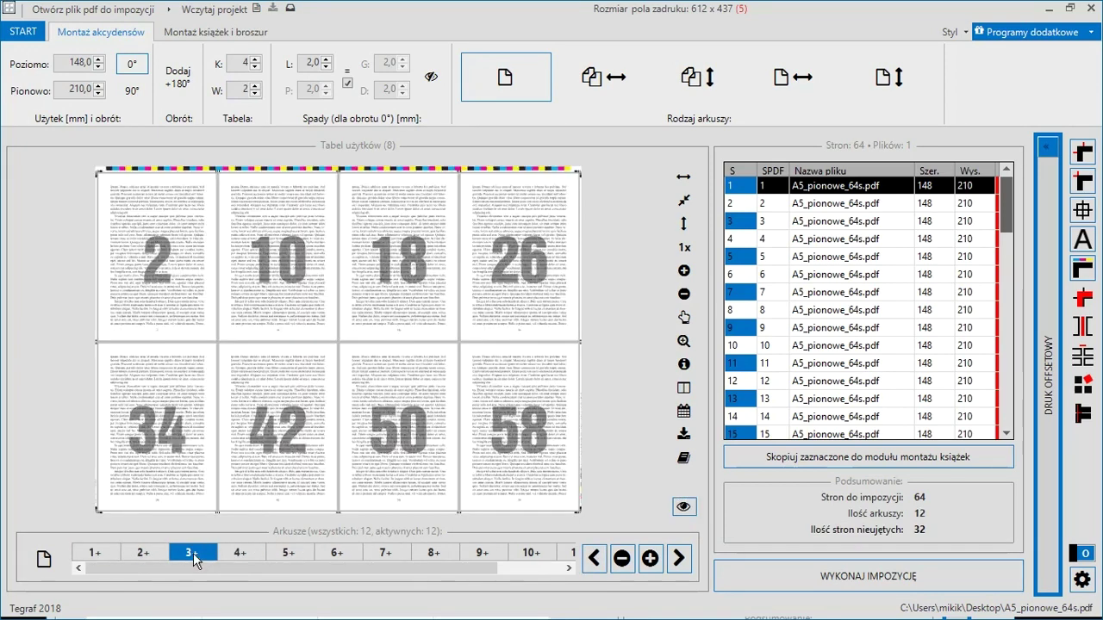
{"action": "left_click", "coordinate": [245, 556]}
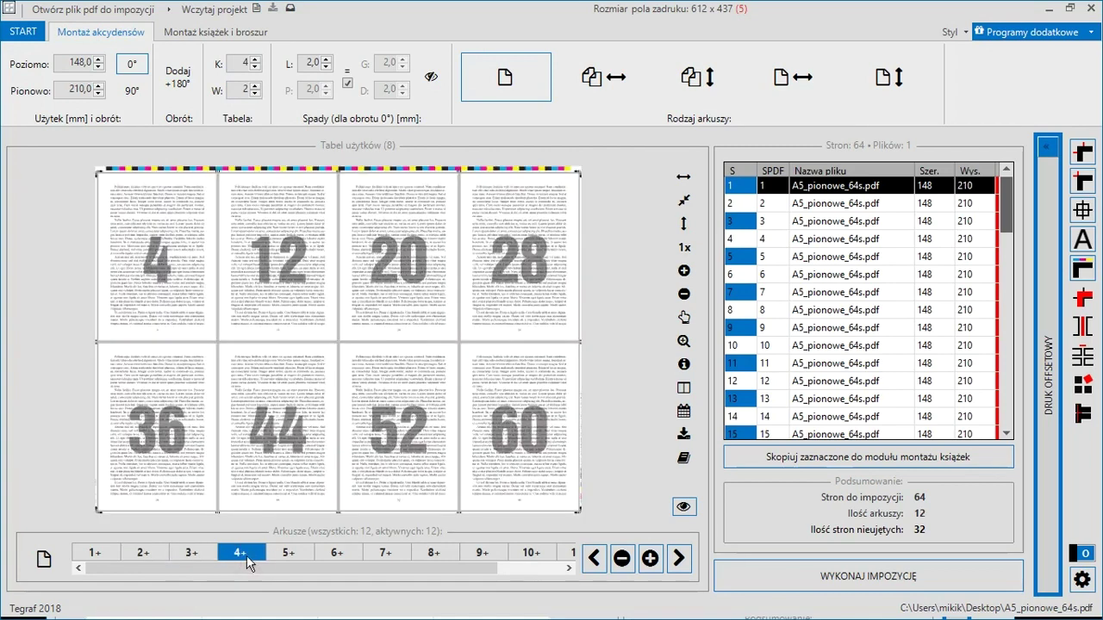
{"action": "left_click", "coordinate": [283, 559]}
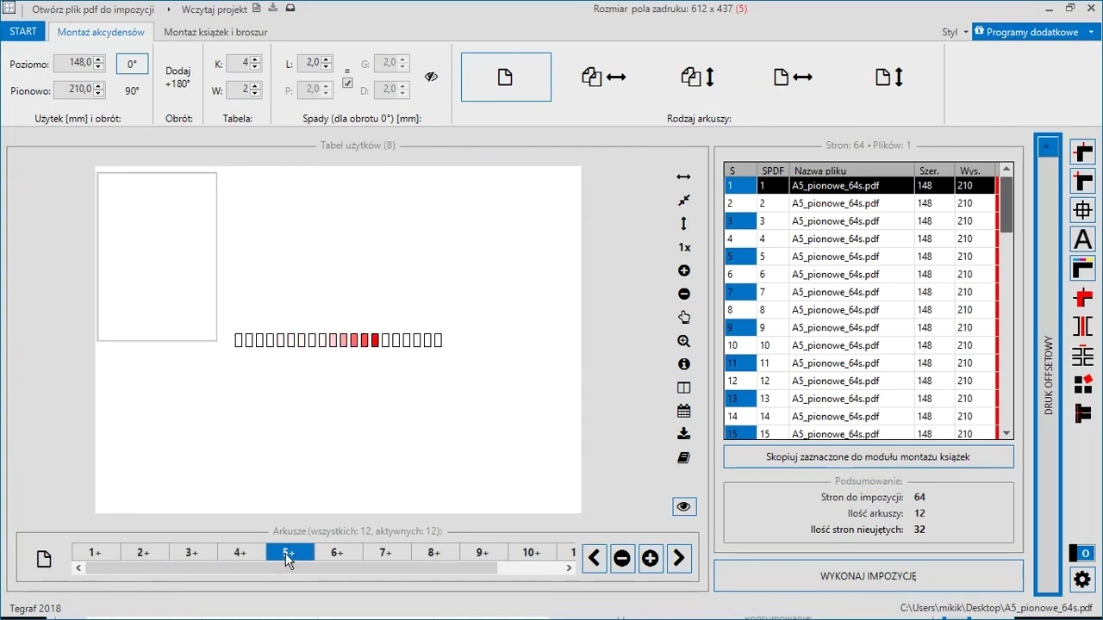
{"action": "left_click", "coordinate": [342, 553]}
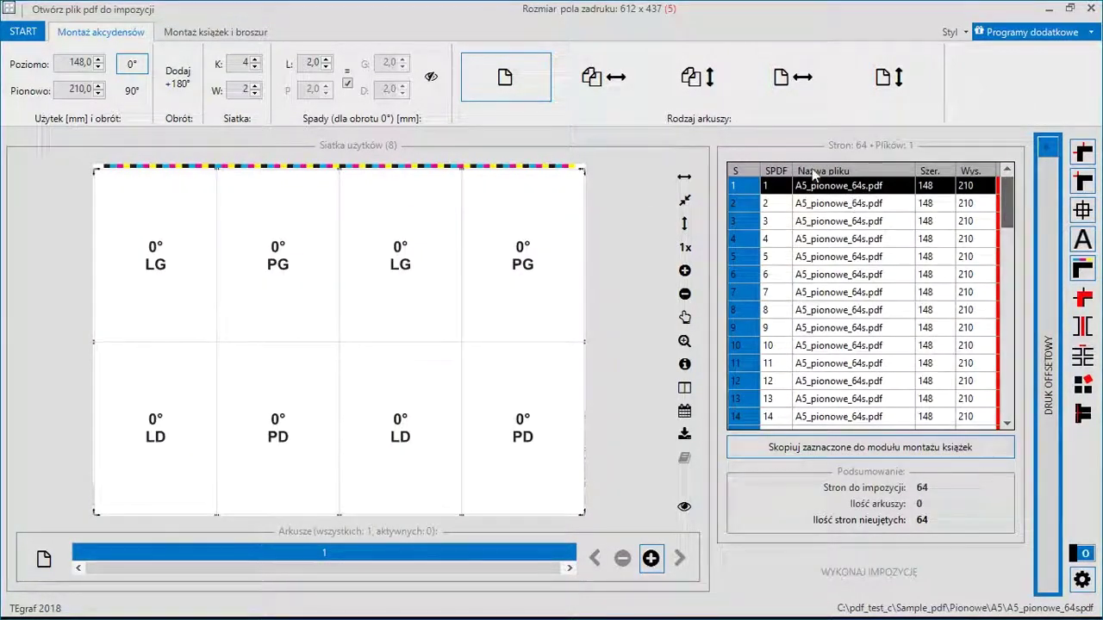
Step: Switch to two-sided sheets turned horizontally, autofill them by rows with all pages in sequence, and briefly preview the content of sheet 1
{"action": "left_click", "coordinate": [617, 89]}
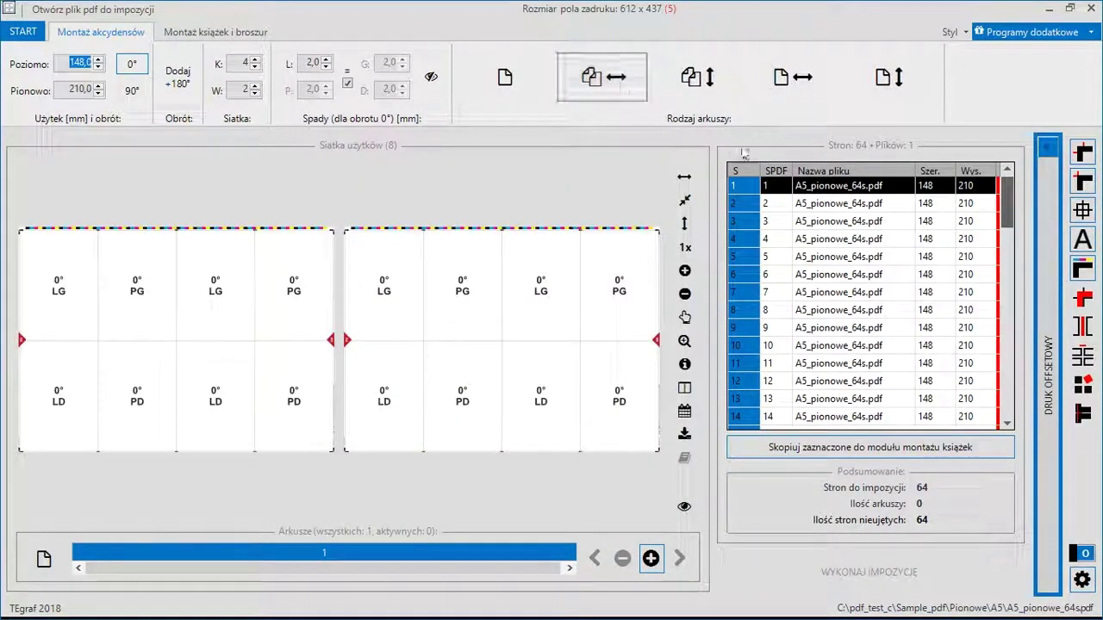
{"action": "right_click", "coordinate": [778, 187]}
{"action": "left_click", "coordinate": [839, 513]}
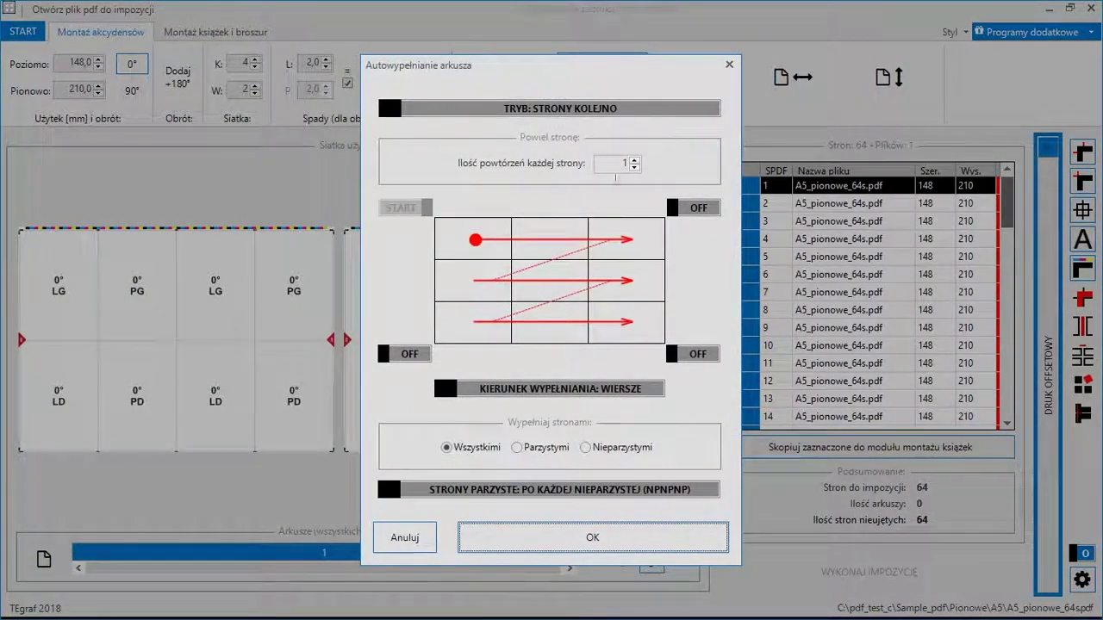
{"action": "left_click", "coordinate": [638, 543]}
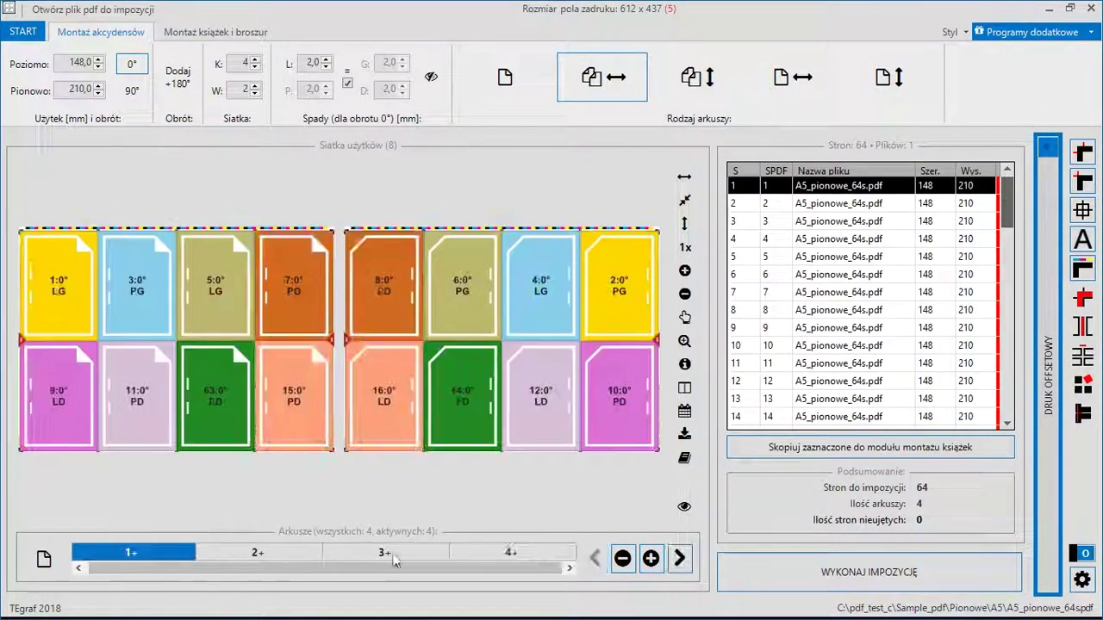
{"action": "left_click", "coordinate": [686, 507]}
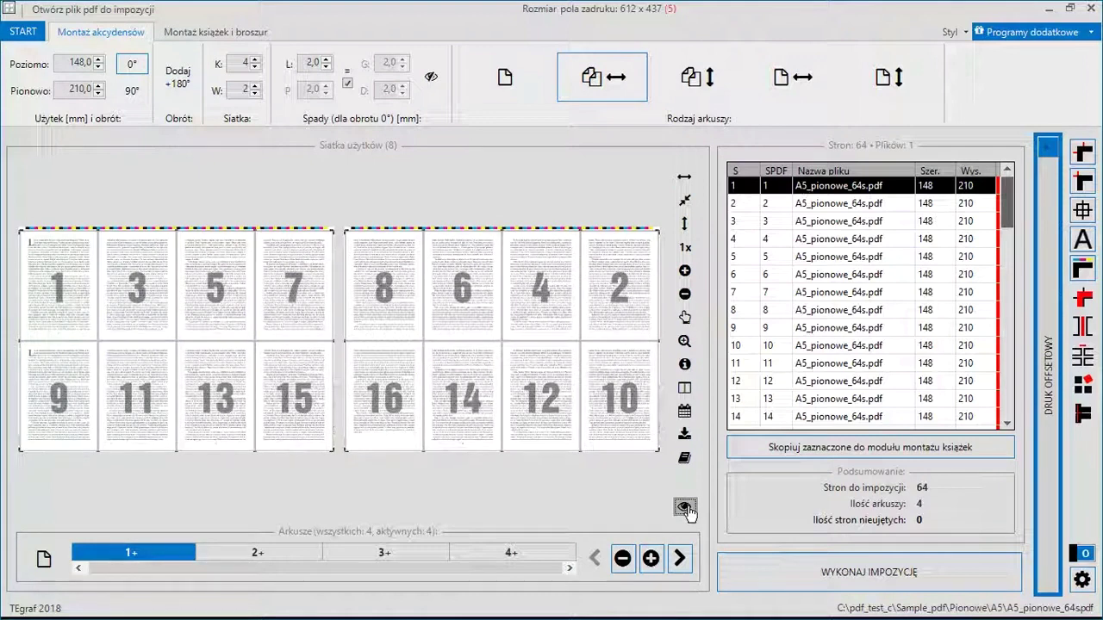
{"action": "left_click", "coordinate": [685, 508]}
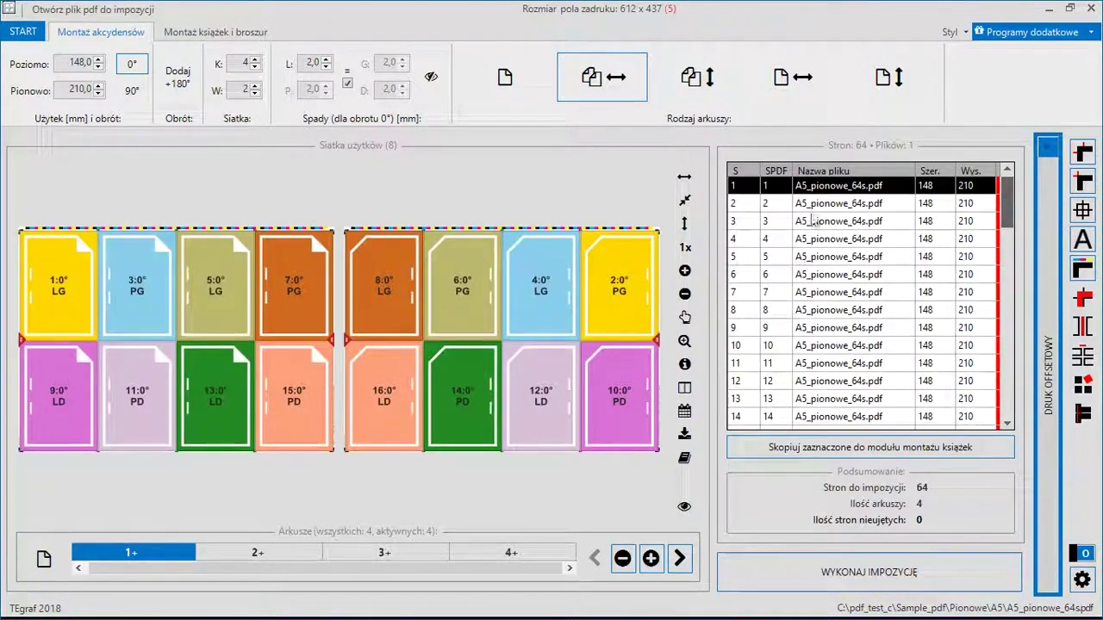
Step: Autofill the two-sided sheets by columns (Kolumny) with all pages in sequence, repeating each page 2 times
{"action": "right_click", "coordinate": [825, 187]}
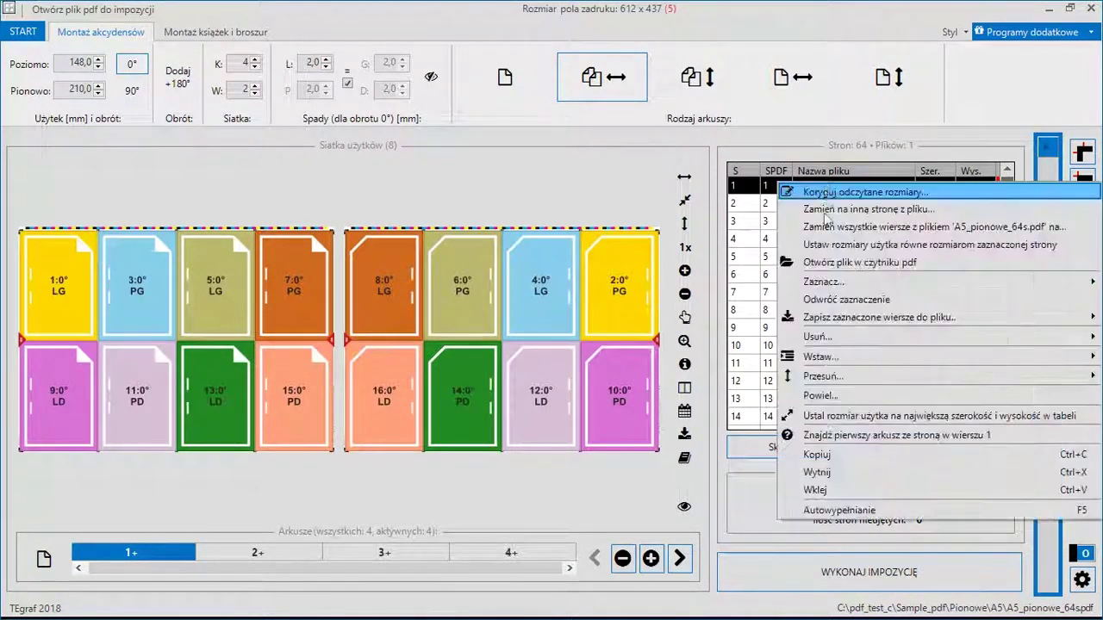
{"action": "left_click", "coordinate": [881, 509]}
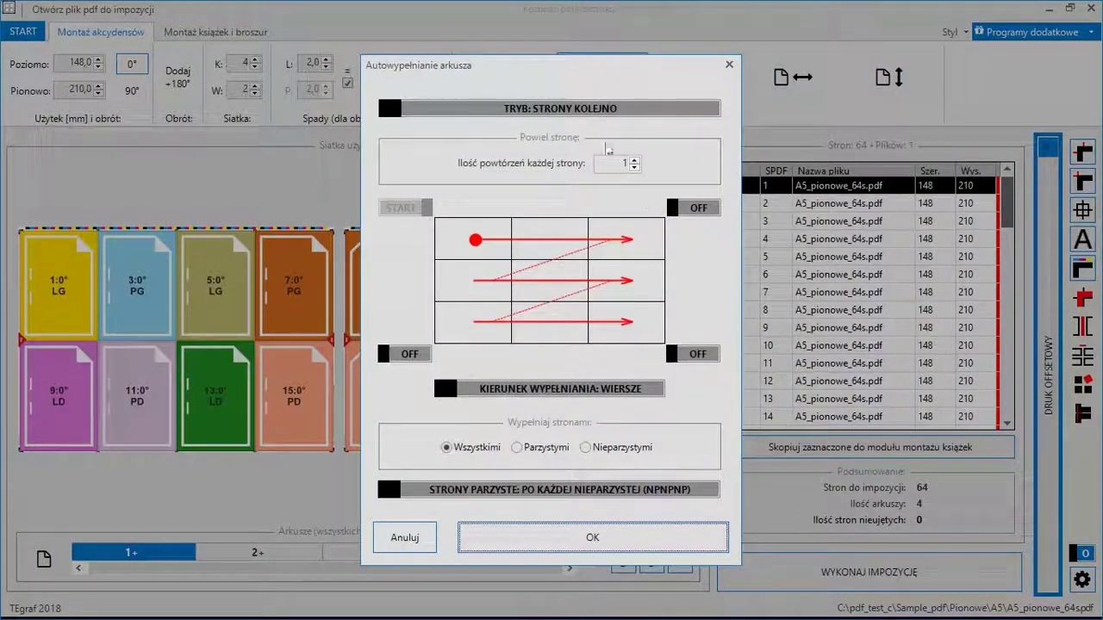
{"action": "left_click", "coordinate": [635, 159]}
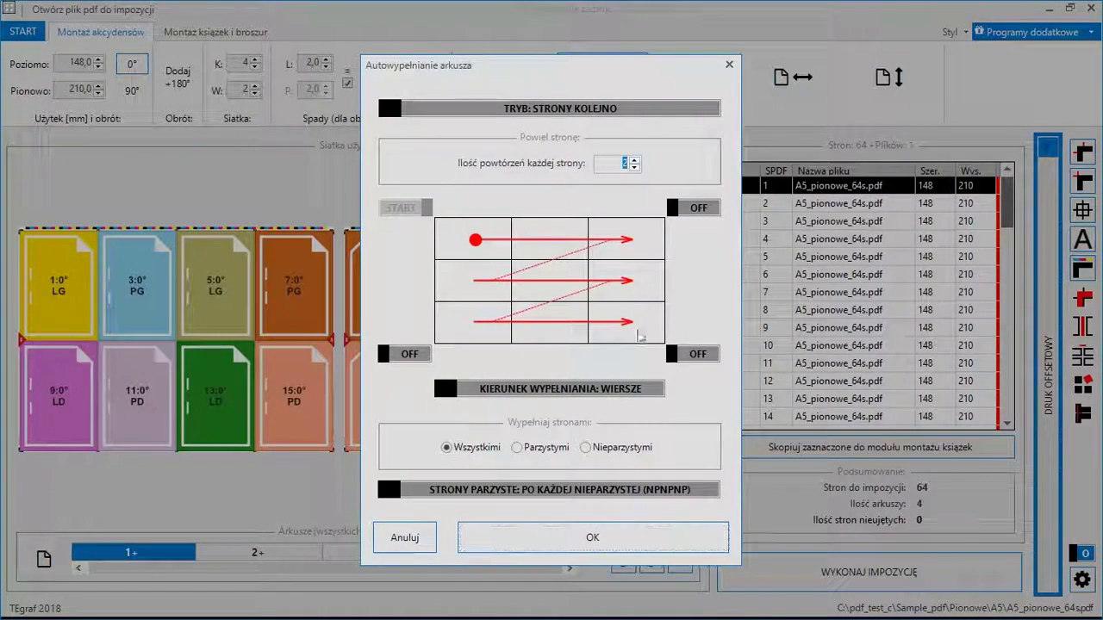
{"action": "left_click", "coordinate": [640, 392]}
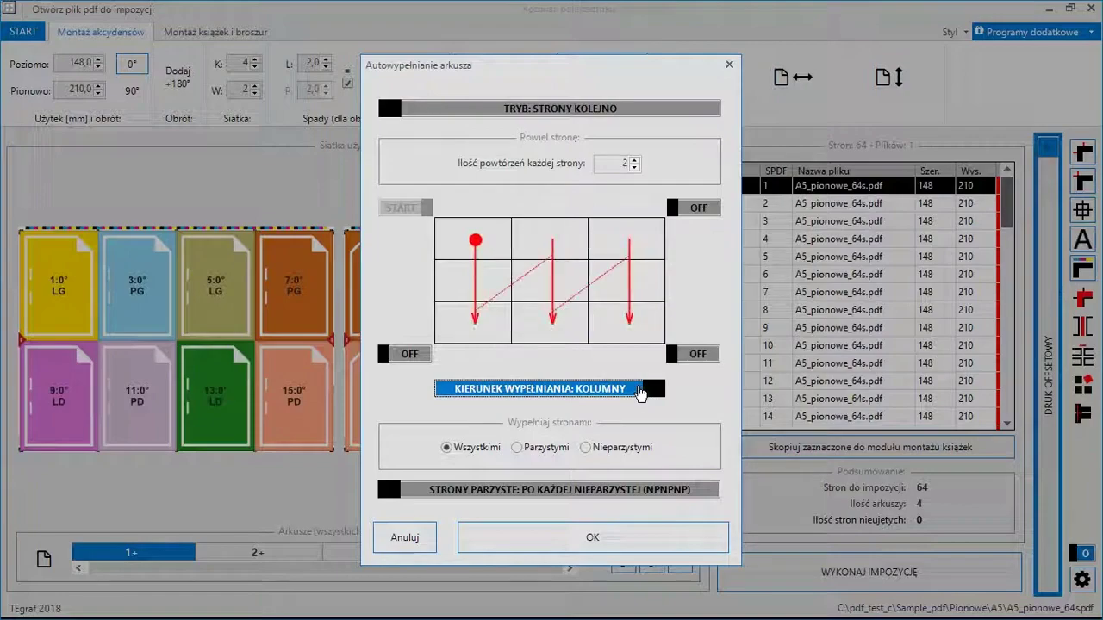
{"action": "left_click", "coordinate": [639, 542]}
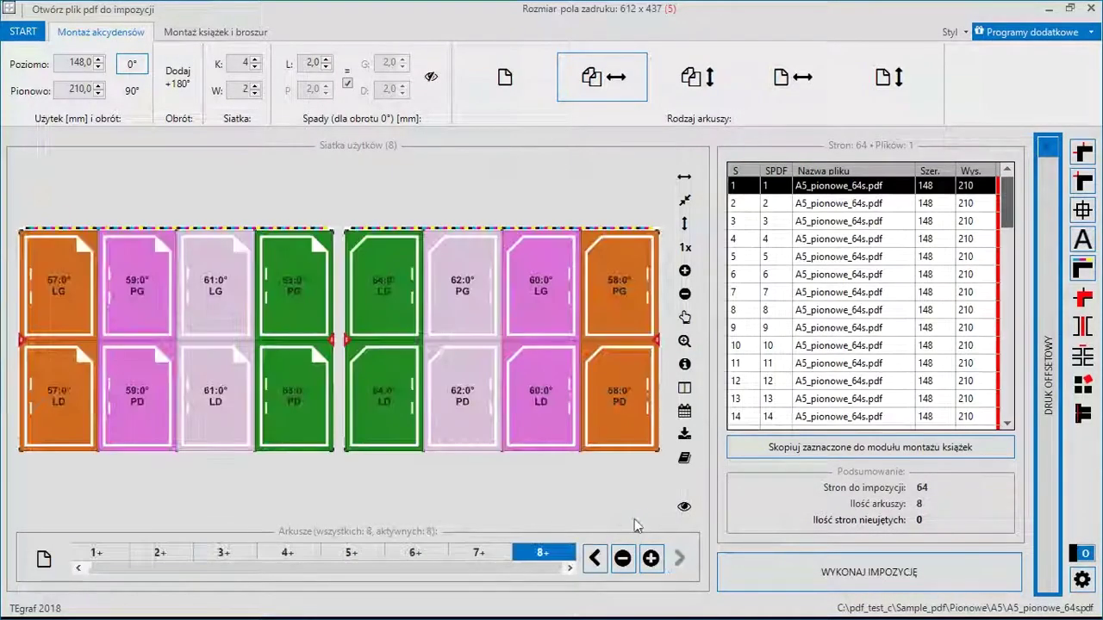
Step: Go to sheet 1 and briefly preview the content of the repeated pages on its front and back
{"action": "left_click", "coordinate": [97, 552]}
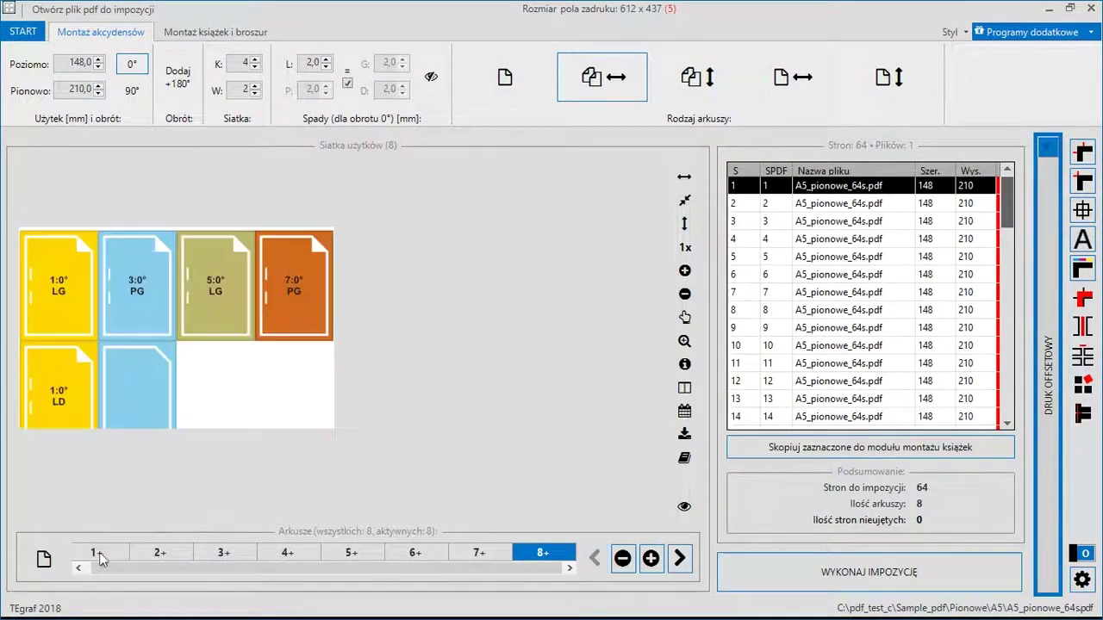
{"action": "left_click", "coordinate": [686, 509]}
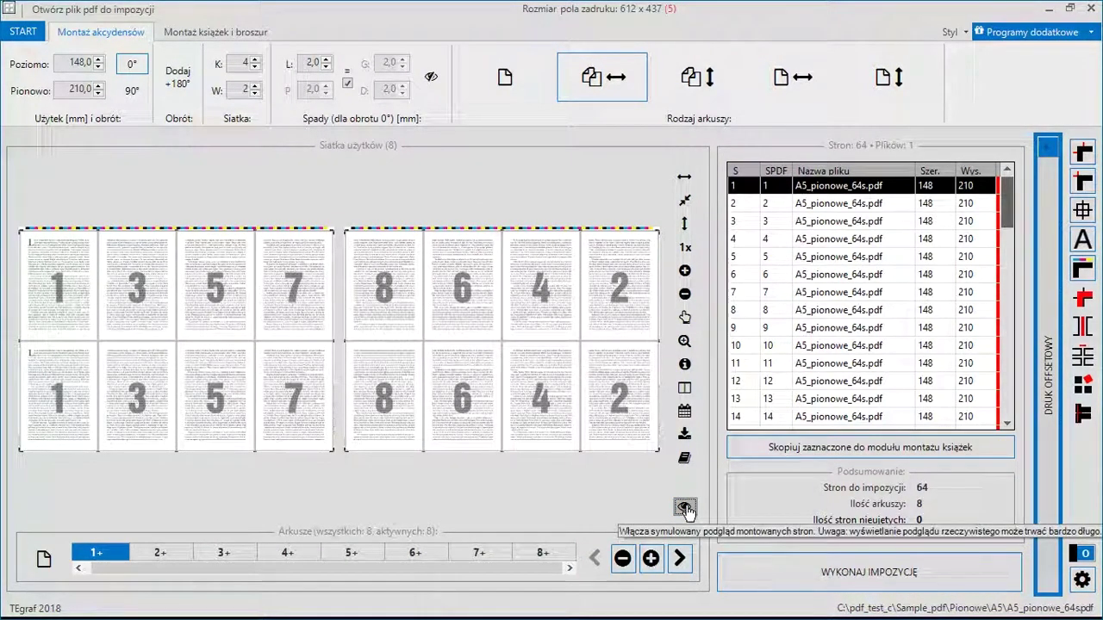
{"action": "left_click", "coordinate": [686, 508]}
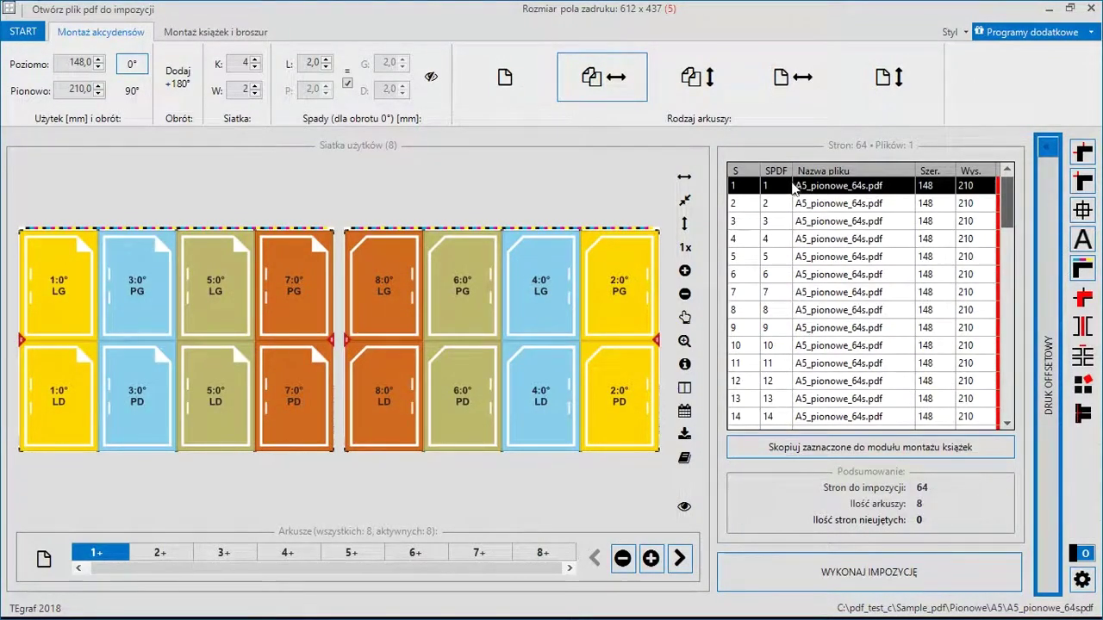
Step: Autofill the two-sided sheets by rows (Wiersze) with only the even pages (Parzystymi) in sequence, using 1 repetition per page
{"action": "right_click", "coordinate": [794, 187]}
{"action": "left_click", "coordinate": [853, 506]}
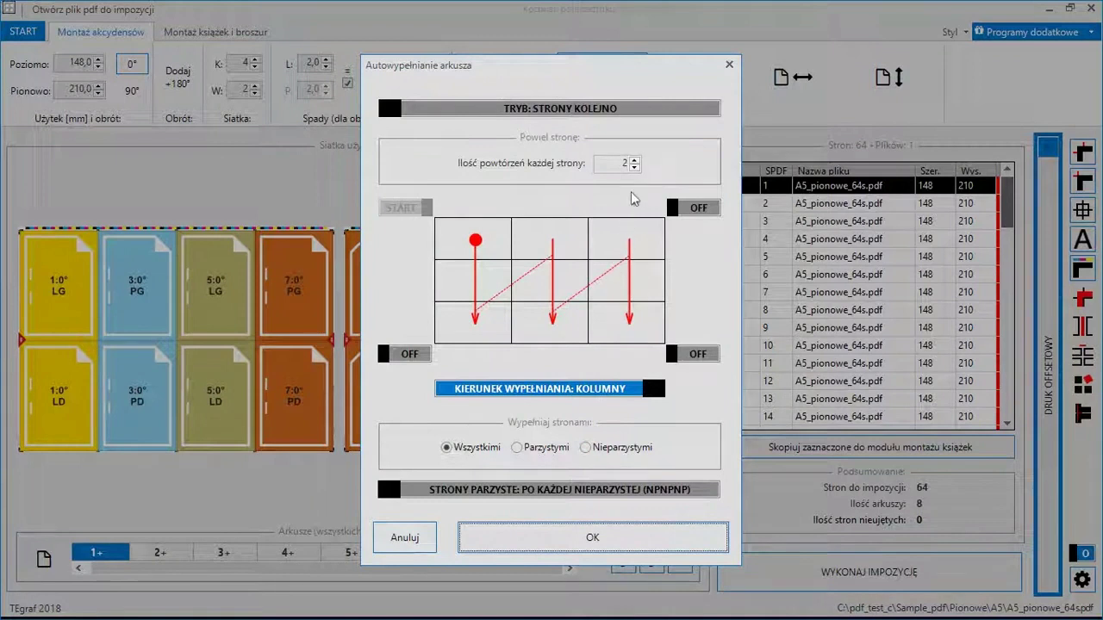
{"action": "left_click", "coordinate": [635, 168]}
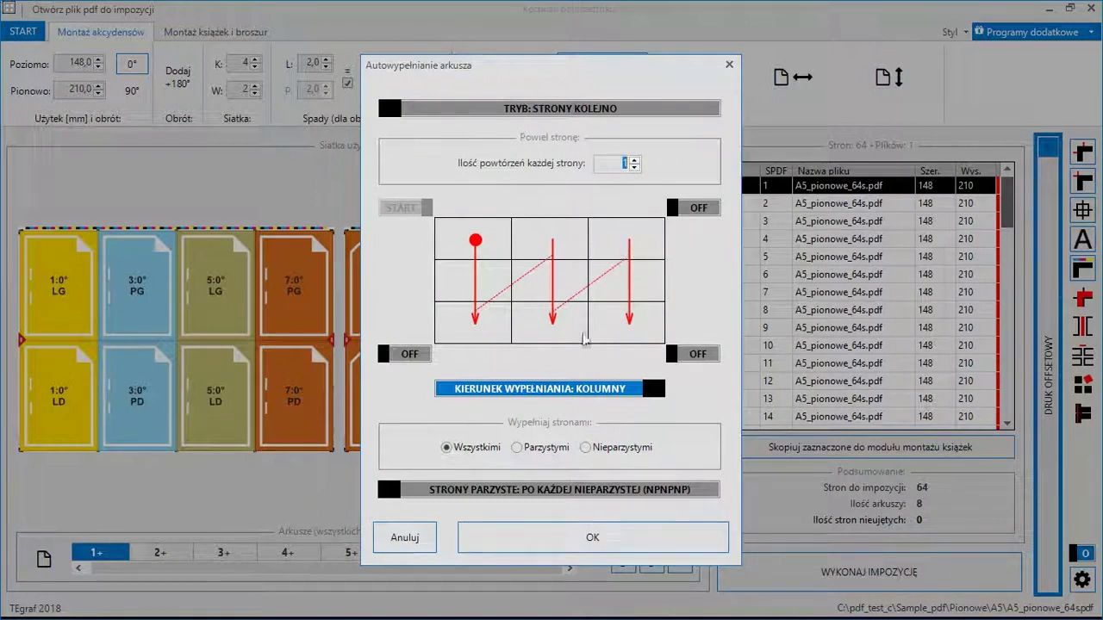
{"action": "left_click", "coordinate": [578, 387]}
{"action": "left_click", "coordinate": [560, 454]}
{"action": "left_click", "coordinate": [628, 534]}
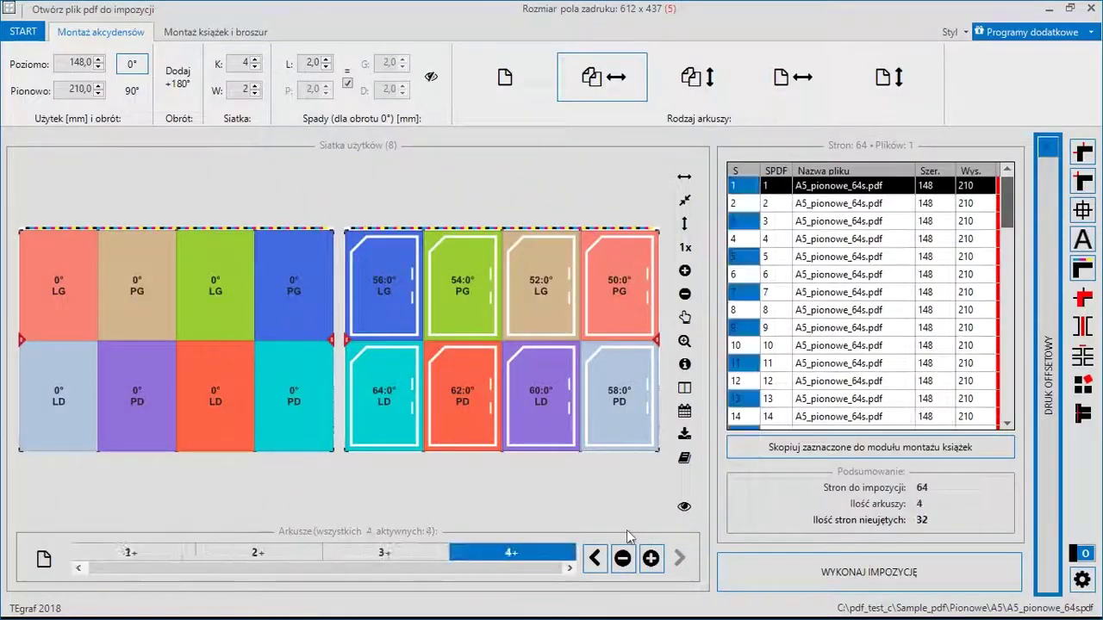
Step: Inspect the even pages on two-sided sheets 1 and 2 in the content preview, then return to sheet 1 and turn the preview off
{"action": "left_click", "coordinate": [177, 554]}
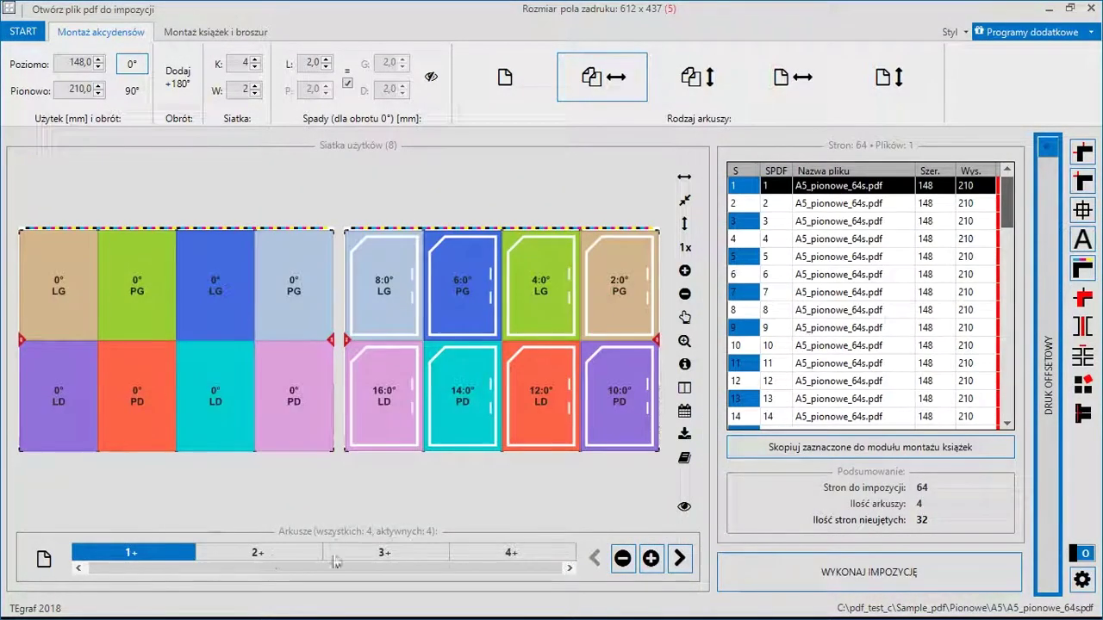
{"action": "left_click", "coordinate": [685, 506]}
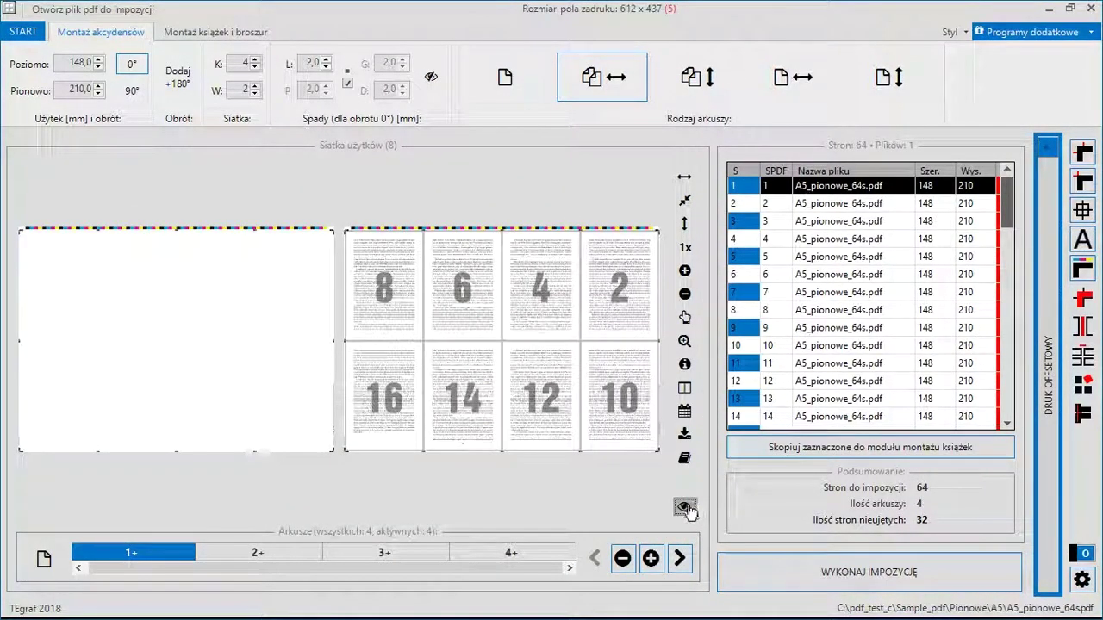
{"action": "left_click", "coordinate": [263, 553]}
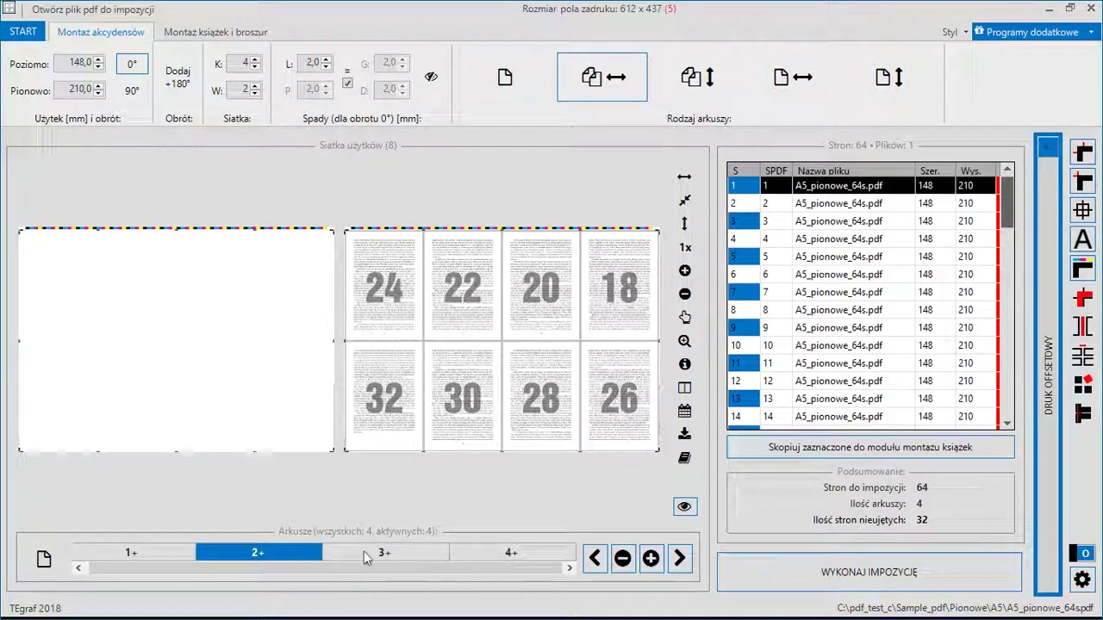
{"action": "left_click", "coordinate": [154, 553]}
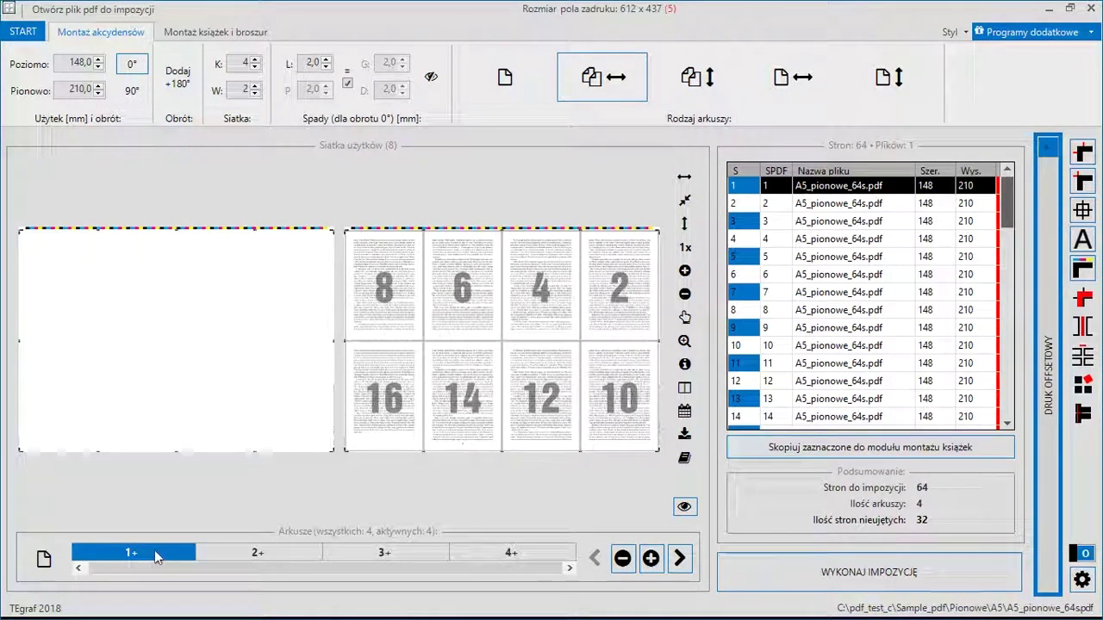
{"action": "left_click", "coordinate": [685, 509]}
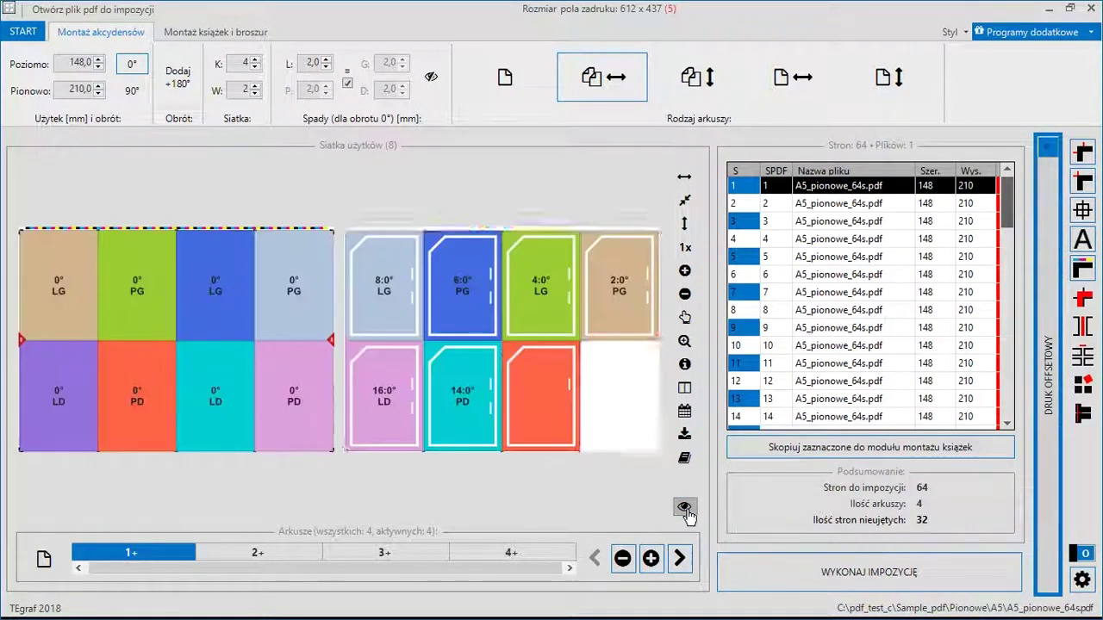
Step: Autofill the two-sided sheets with only the odd pages (Nieparzystymi), in sequence by rows
{"action": "right_click", "coordinate": [824, 188]}
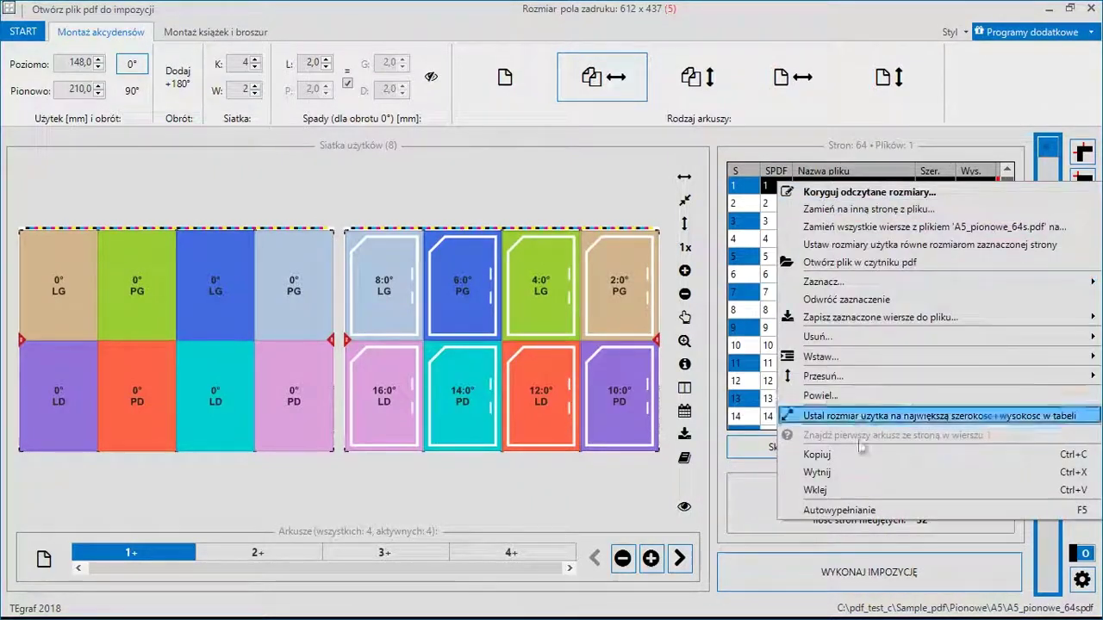
{"action": "left_click", "coordinate": [871, 507]}
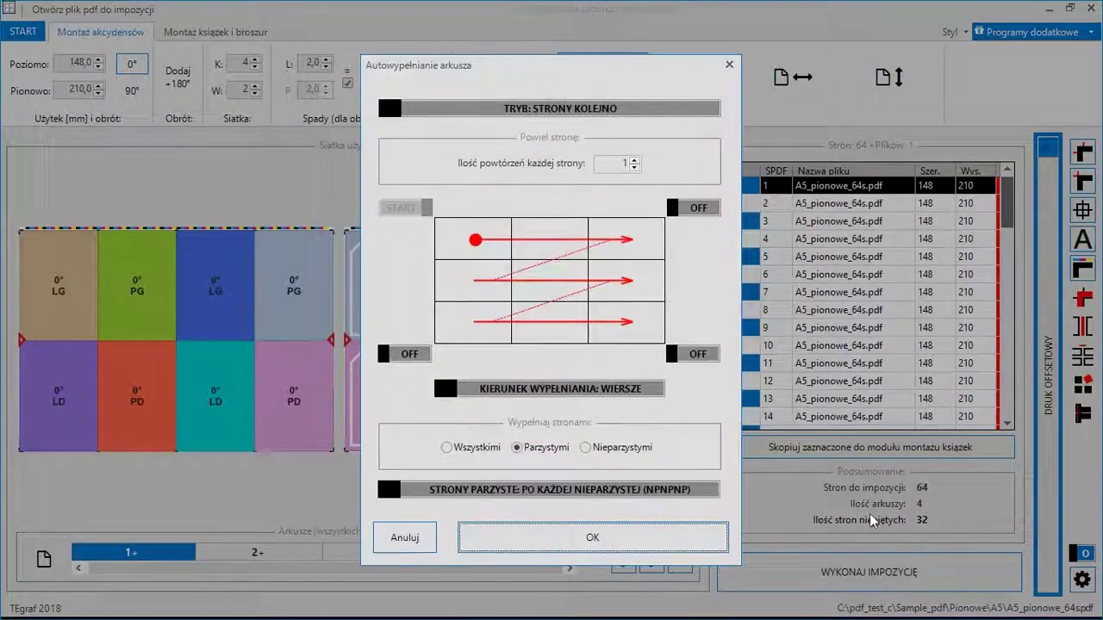
{"action": "left_click", "coordinate": [623, 444]}
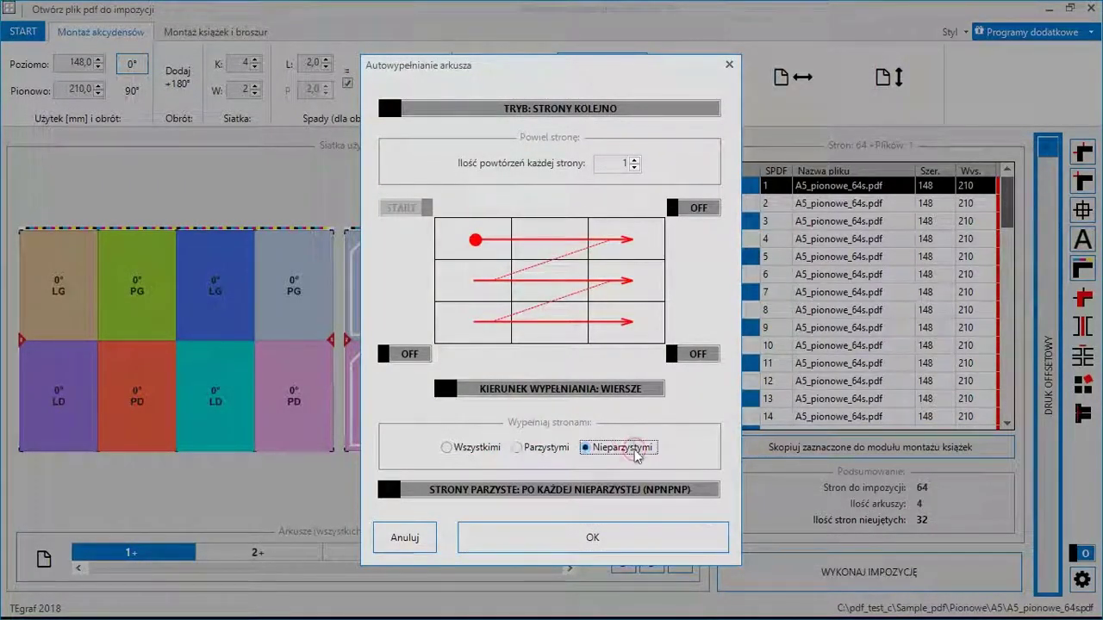
{"action": "left_click", "coordinate": [647, 535]}
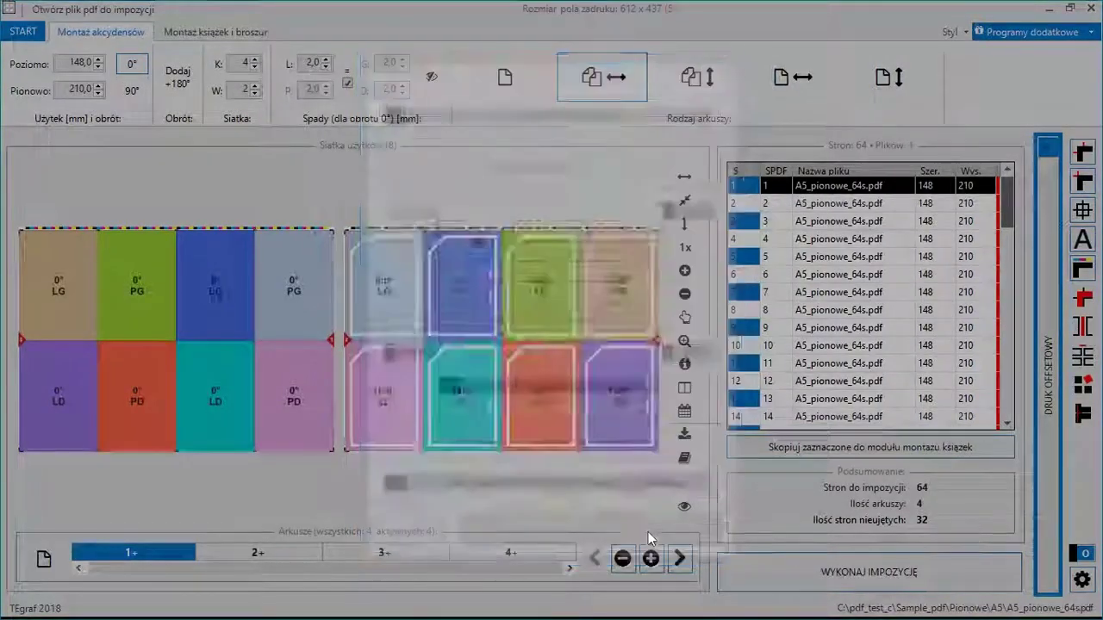
Step: Inspect the odd pages on two-sided sheets 1, 2 and 3 in the content preview, and turn the preview off
{"action": "left_click", "coordinate": [151, 552]}
{"action": "left_click", "coordinate": [684, 506]}
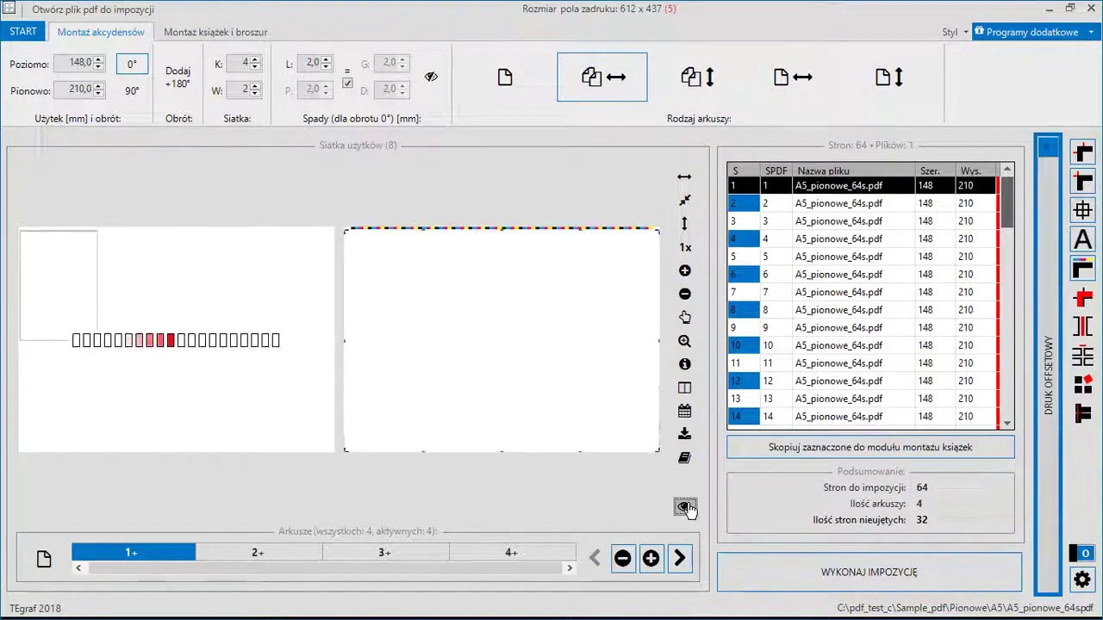
{"action": "left_click", "coordinate": [299, 552]}
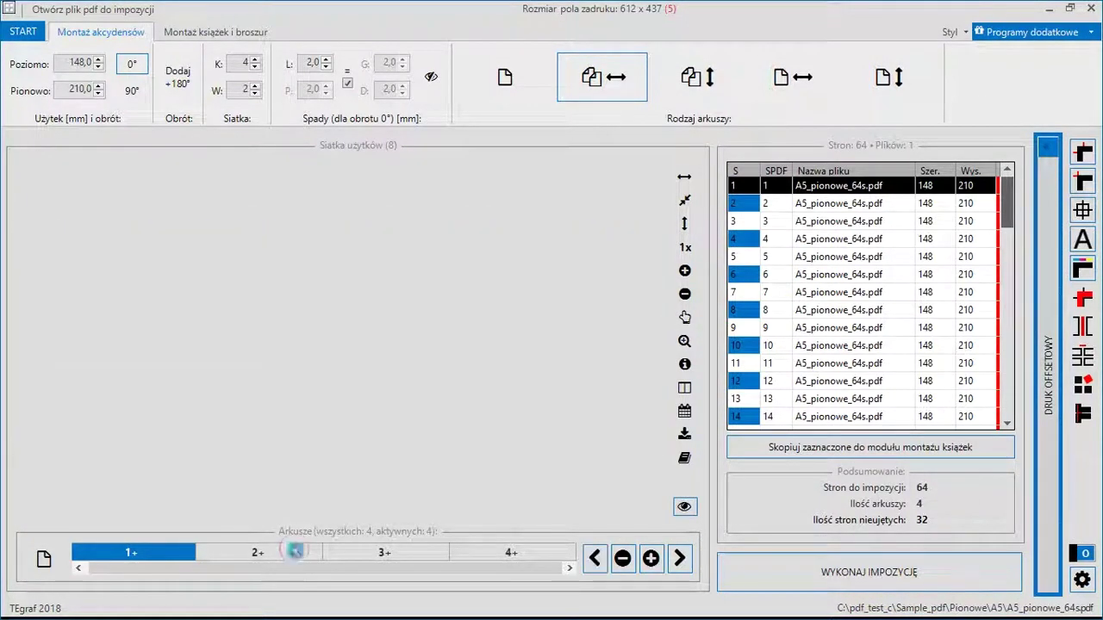
{"action": "left_click", "coordinate": [393, 559]}
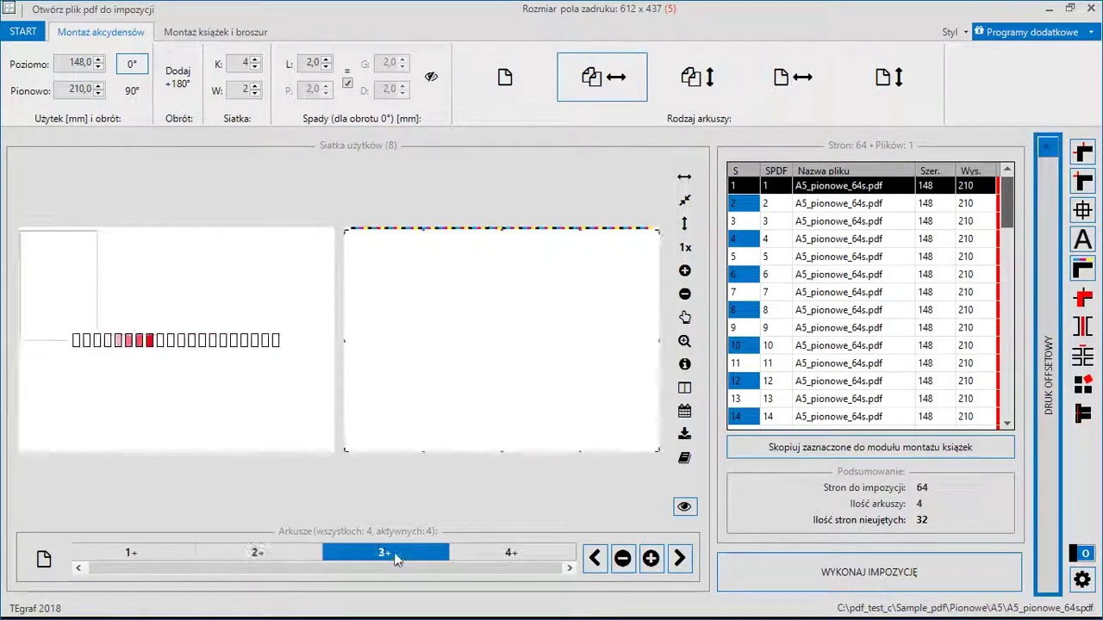
{"action": "left_click", "coordinate": [684, 506]}
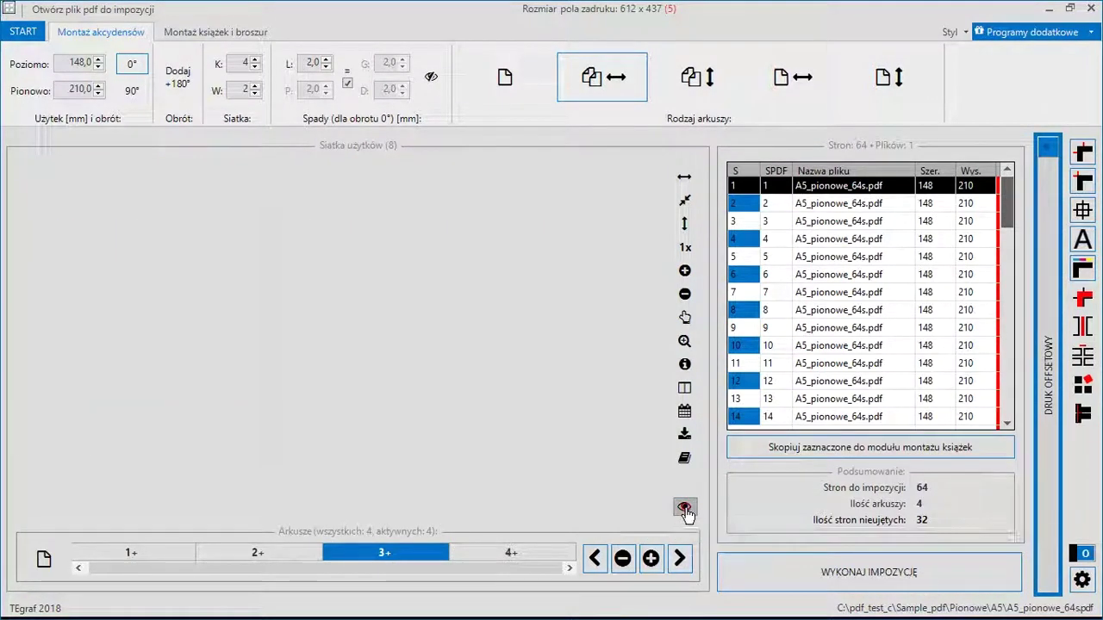
Step: Autofill the two-sided sheets with all pages (Wszystkimi) in stack mode (Strony w stosie), filling by rows
{"action": "right_click", "coordinate": [805, 192]}
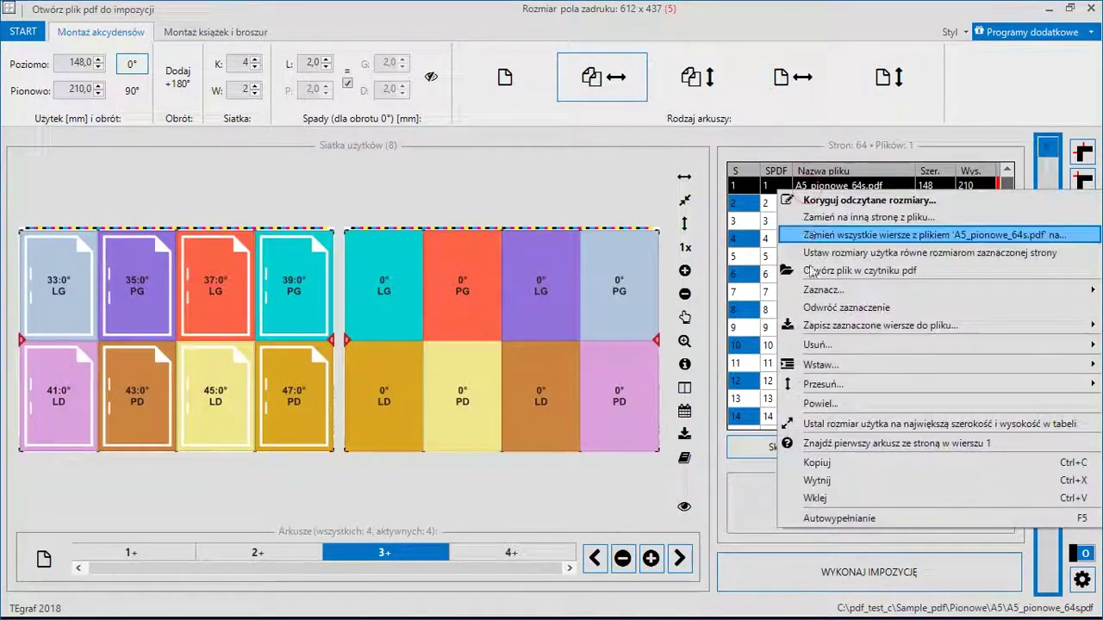
{"action": "left_click", "coordinate": [869, 520]}
{"action": "left_click", "coordinate": [479, 449]}
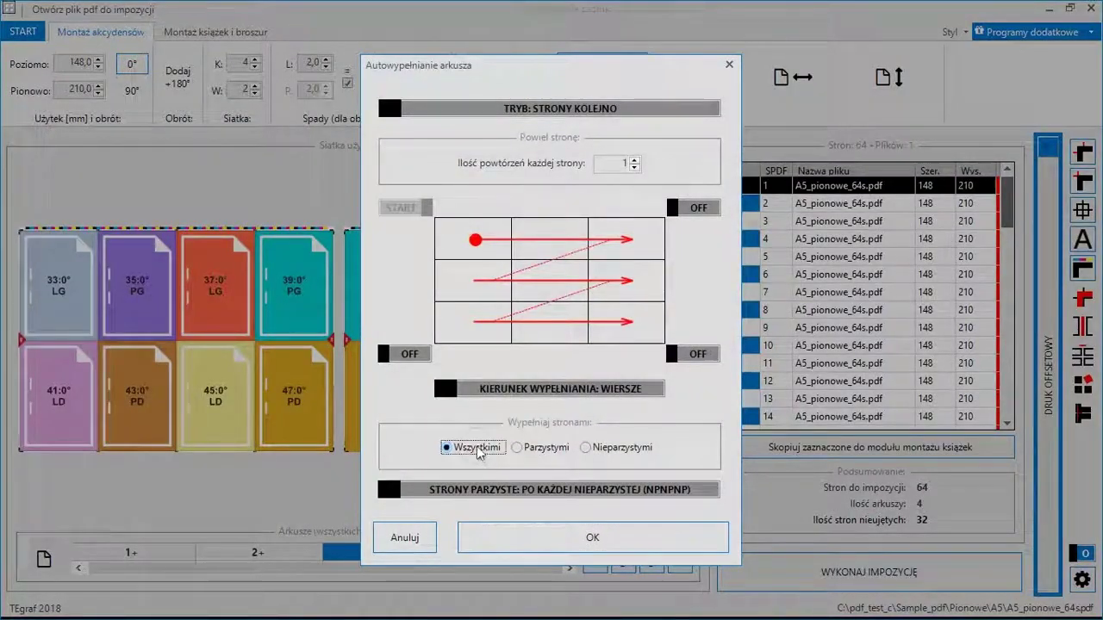
{"action": "left_click", "coordinate": [618, 108]}
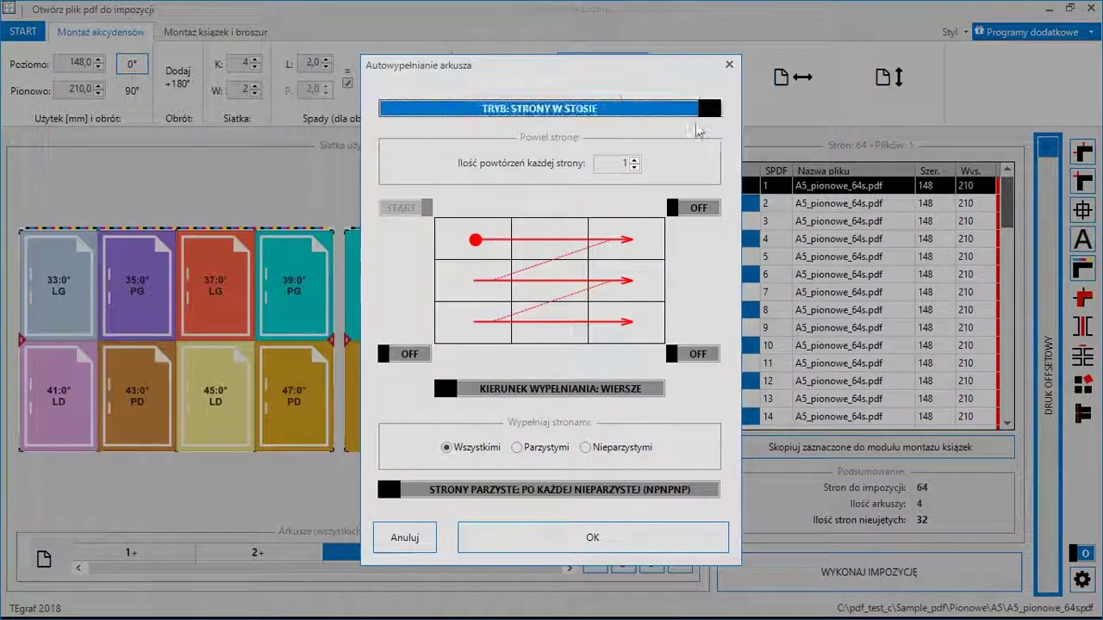
{"action": "left_click", "coordinate": [592, 536]}
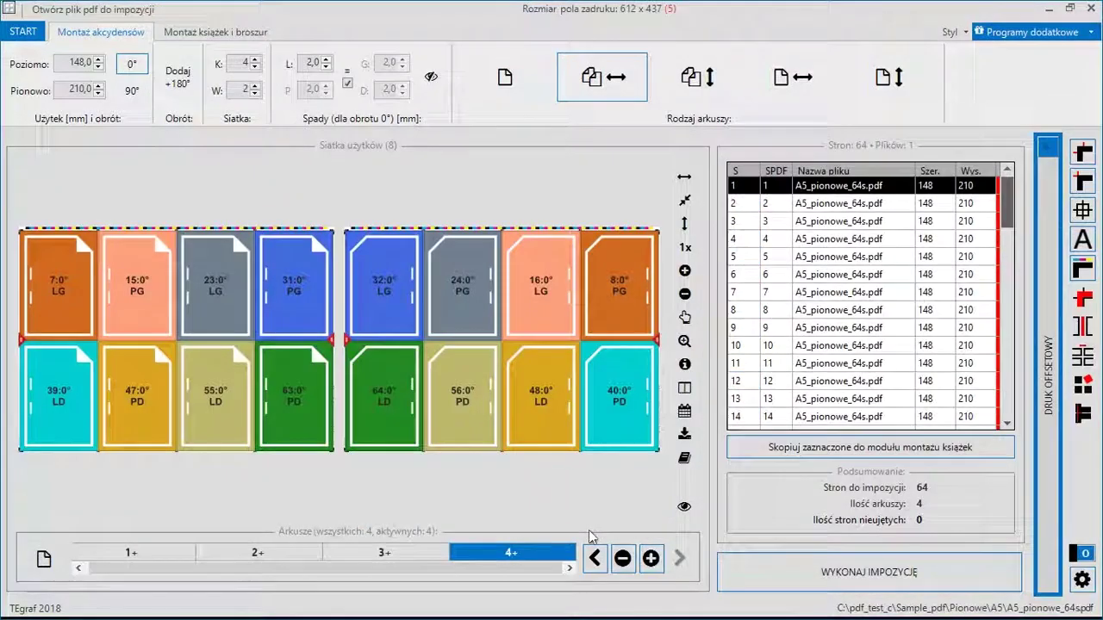
Step: Examine the stacked page order on sheets 1, 2 and 3 in the content preview, and turn the preview off
{"action": "left_click", "coordinate": [138, 552]}
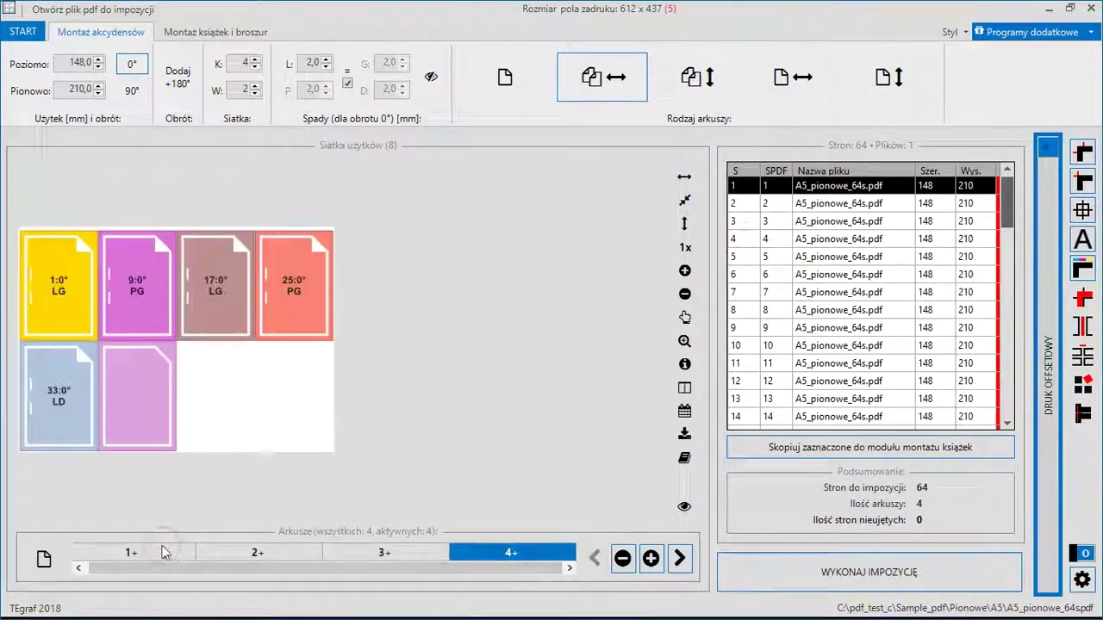
{"action": "left_click", "coordinate": [683, 508]}
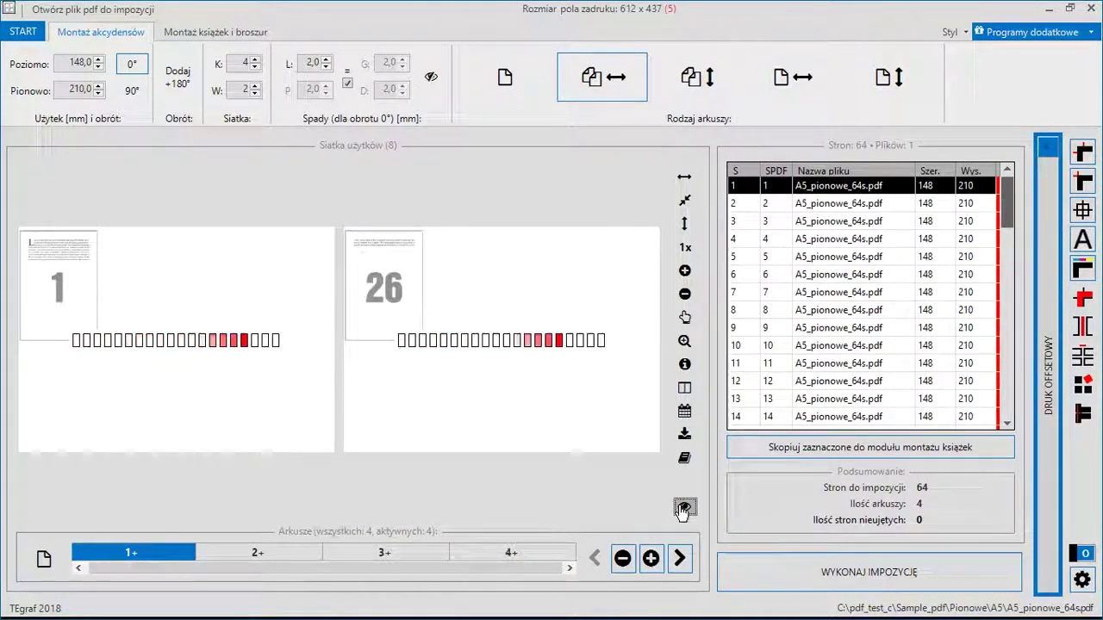
{"action": "left_click", "coordinate": [259, 553]}
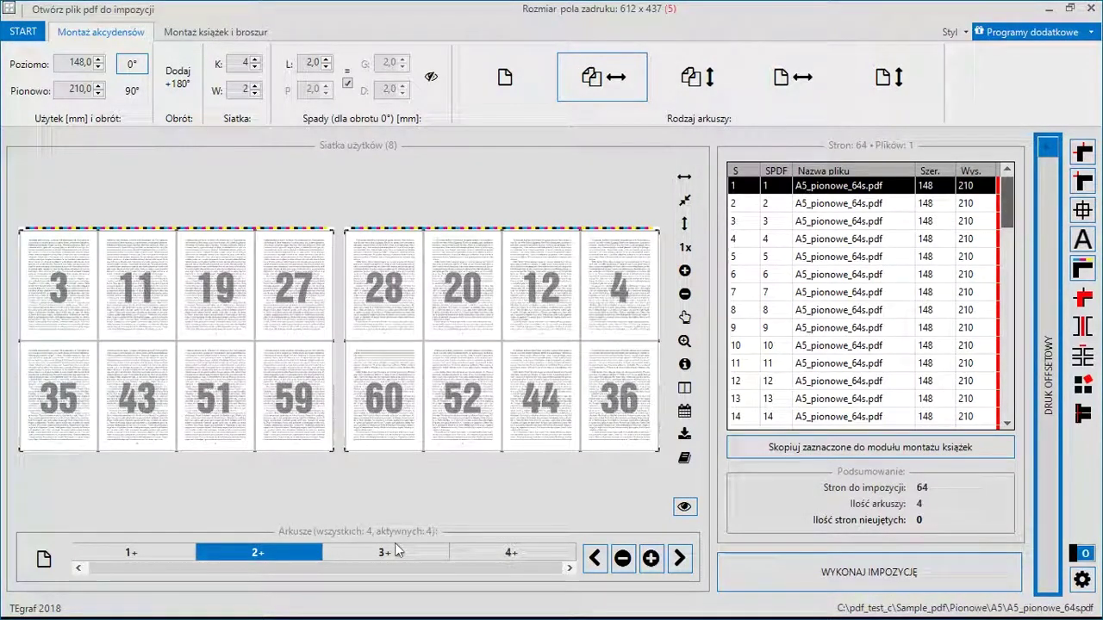
{"action": "left_click", "coordinate": [394, 551]}
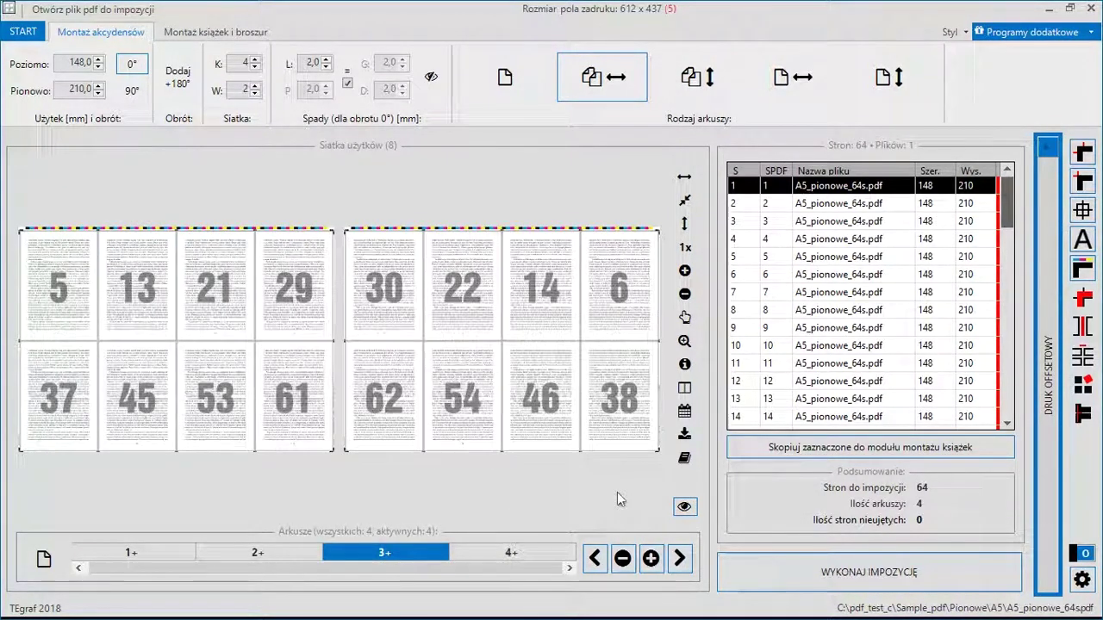
{"action": "left_click", "coordinate": [686, 507]}
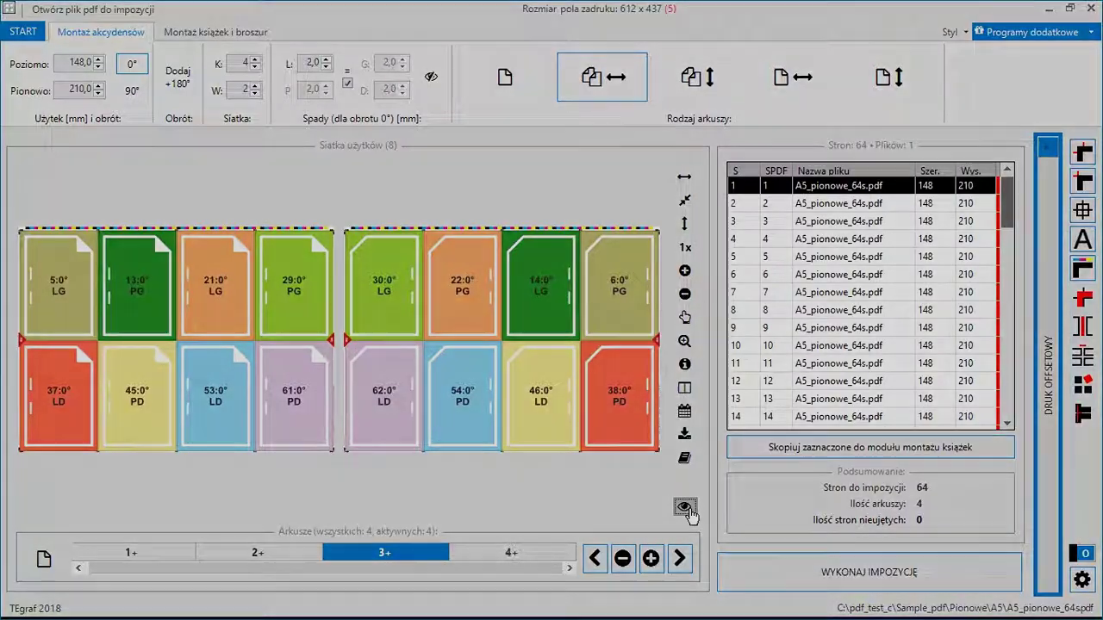
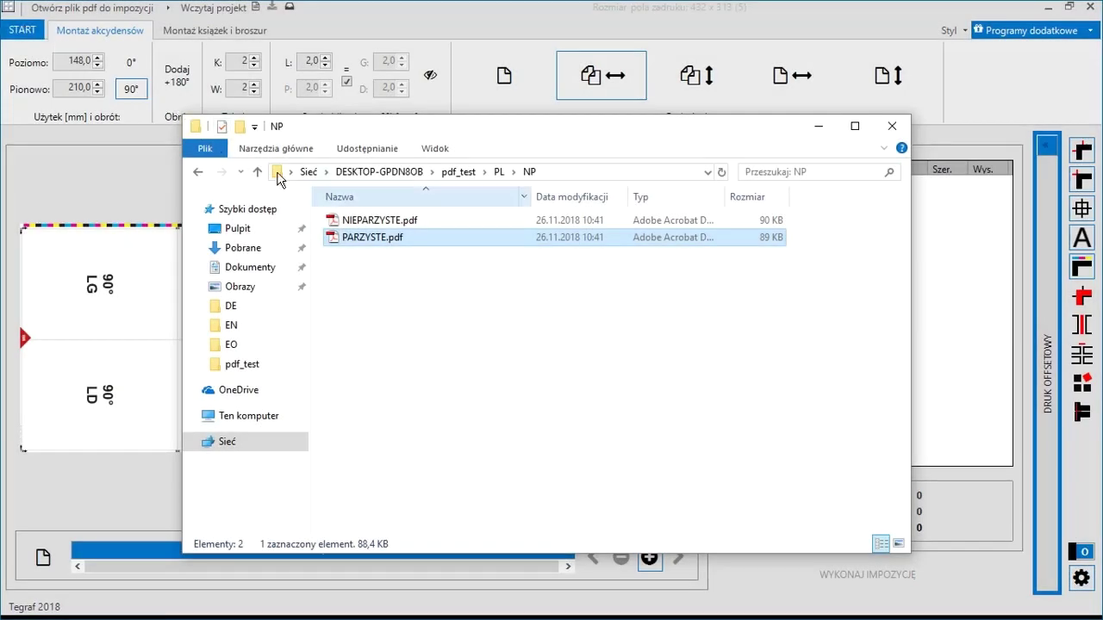
Step: Open NIEPARZYSTE.pdf from the NP folder, examine its page thumbnails, and close the document
{"action": "left_click", "coordinate": [359, 226]}
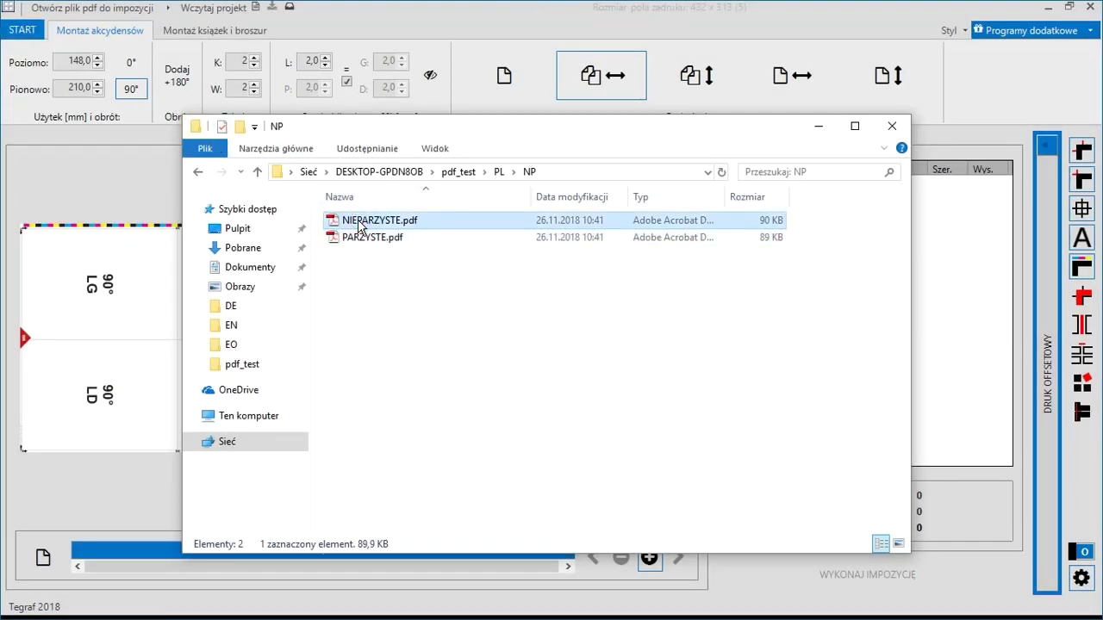
{"action": "double_click", "coordinate": [359, 226]}
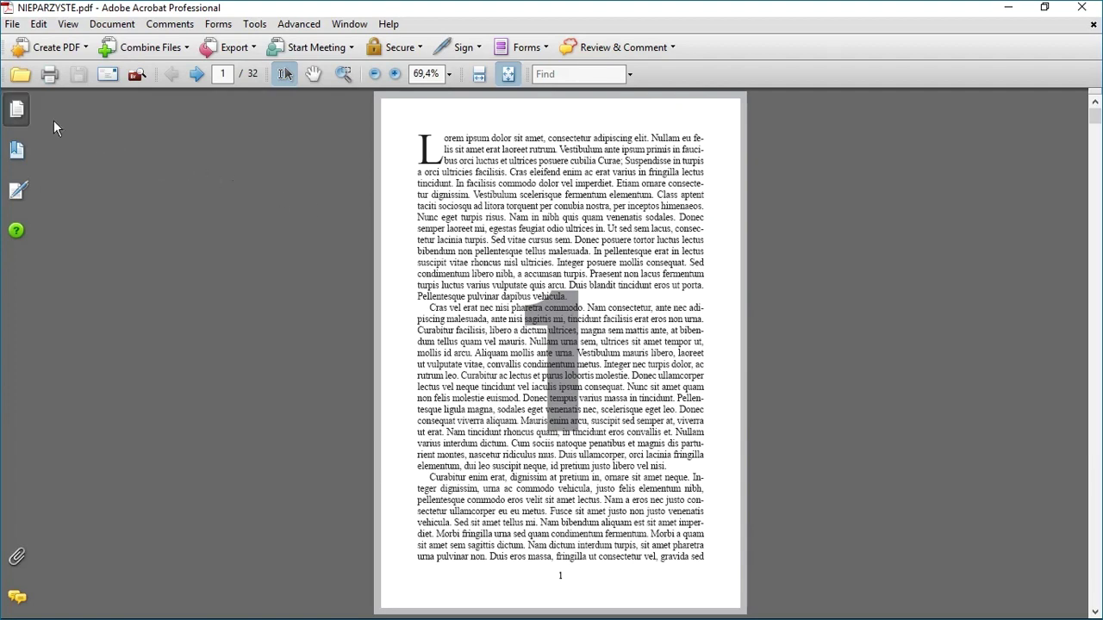
{"action": "left_click", "coordinate": [17, 110]}
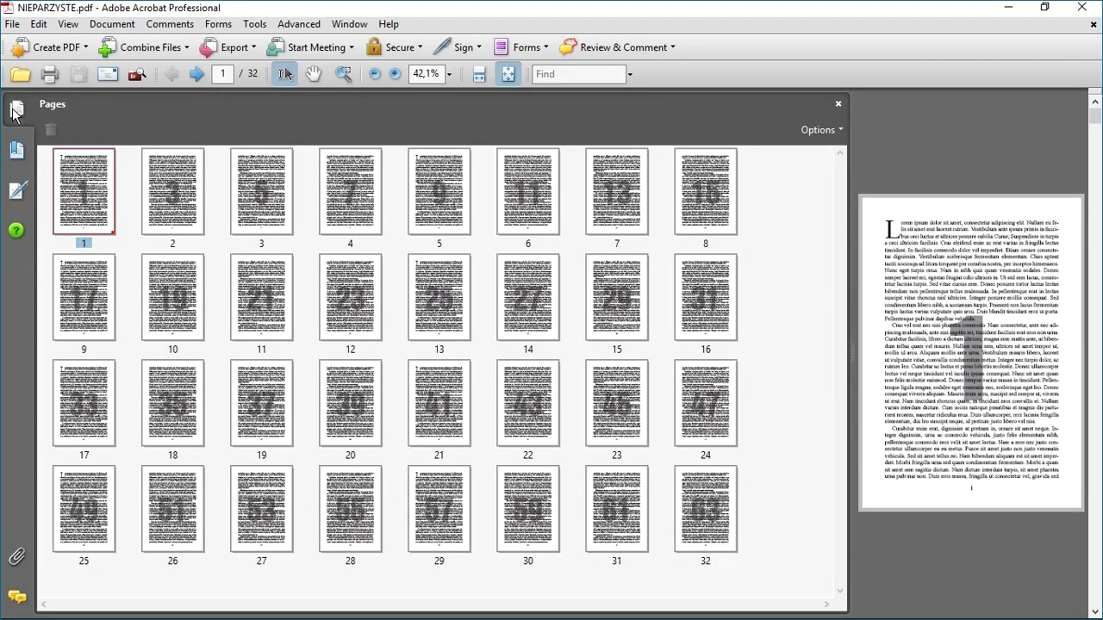
{"action": "left_click", "coordinate": [1081, 8]}
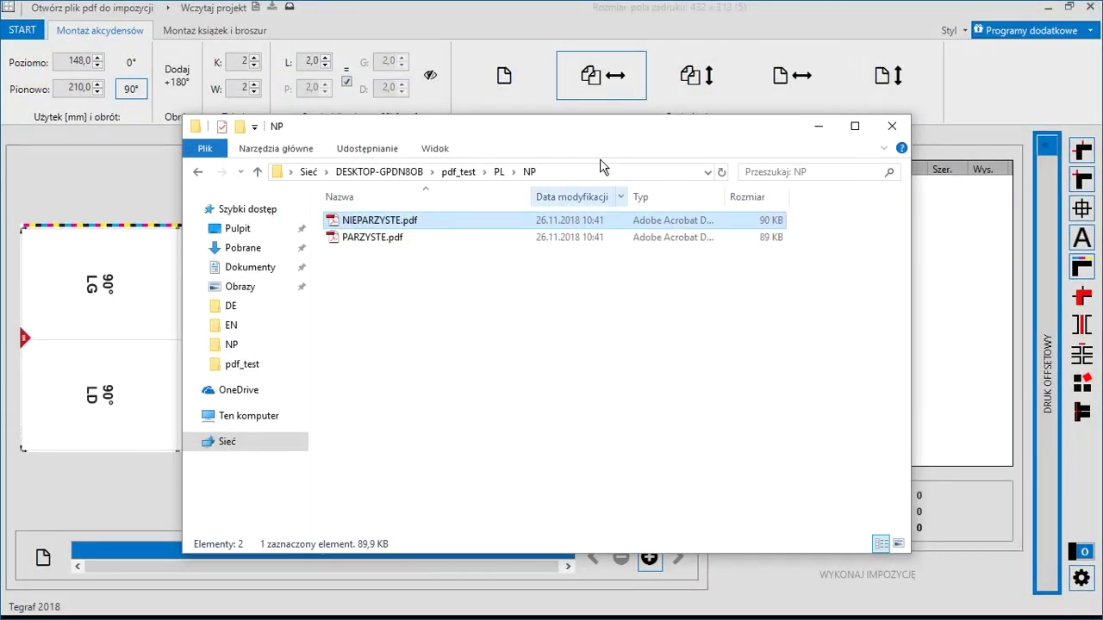
Step: Open PARZYSTE.pdf from the NP folder, examine its page thumbnails, and close the document
{"action": "left_click", "coordinate": [365, 240]}
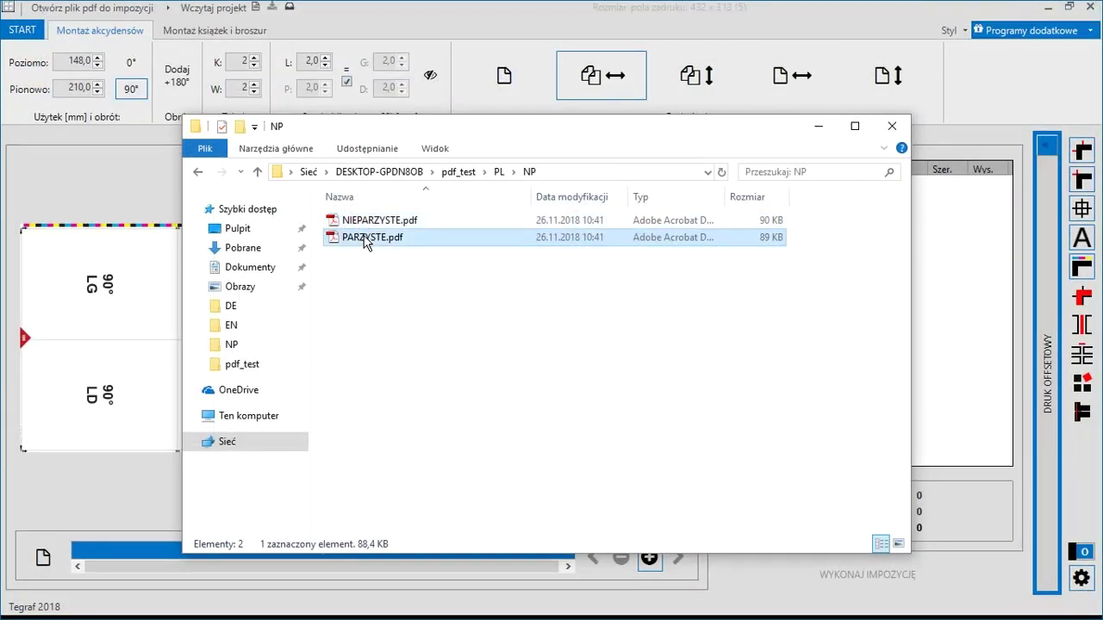
{"action": "double_click", "coordinate": [365, 240]}
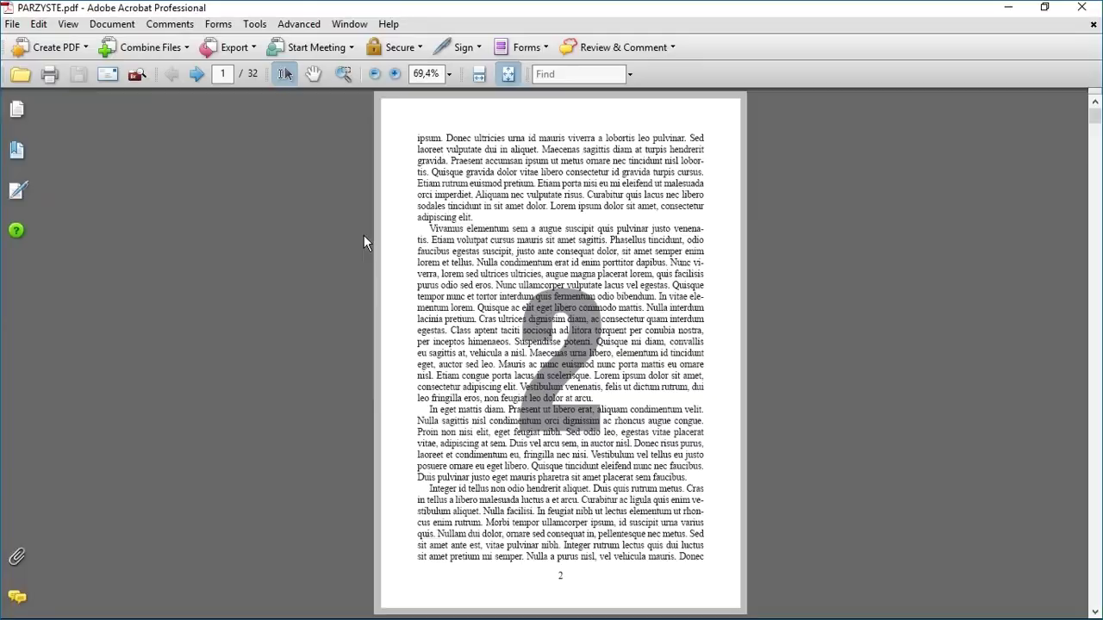
{"action": "left_click", "coordinate": [18, 109]}
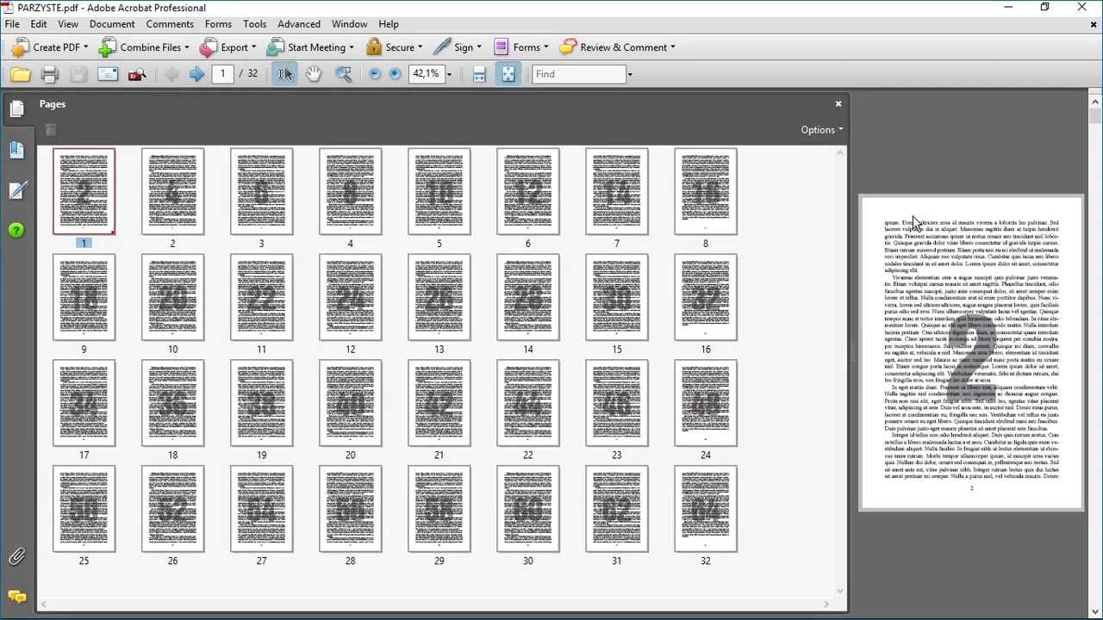
{"action": "left_click", "coordinate": [1084, 8]}
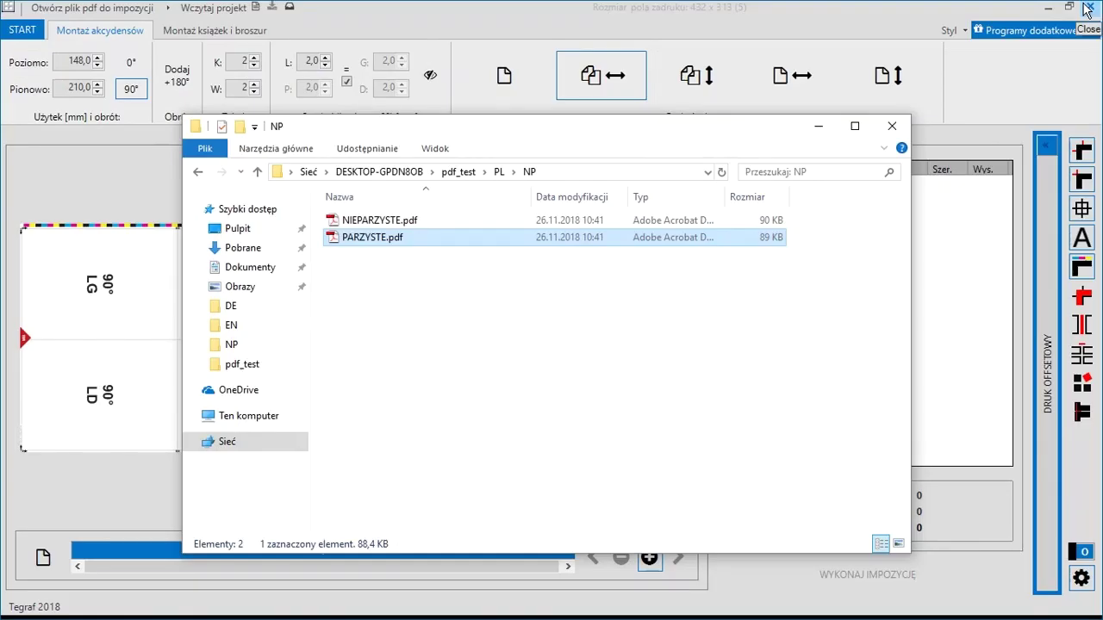
Step: Add NIEPARZYSTE.pdf and after it PARZYSTE.pdf to the imposition page list, and minimize the folder window
{"action": "left_click_drag", "start_coordinate": [727, 121], "coordinate": [624, 171]}
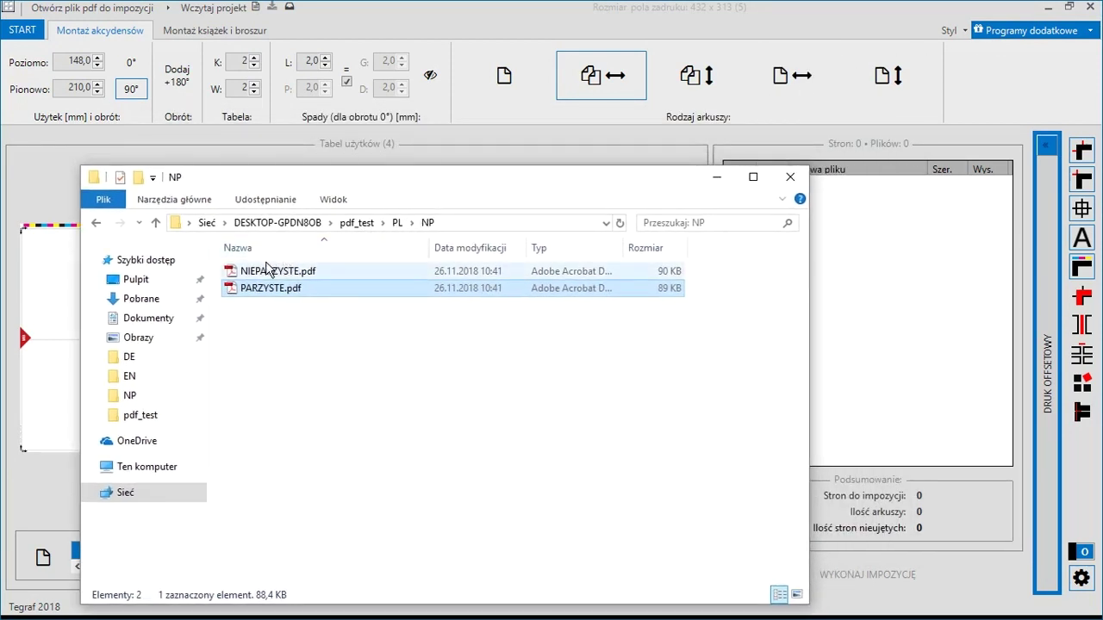
{"action": "left_click_drag", "start_coordinate": [259, 269], "coordinate": [911, 256]}
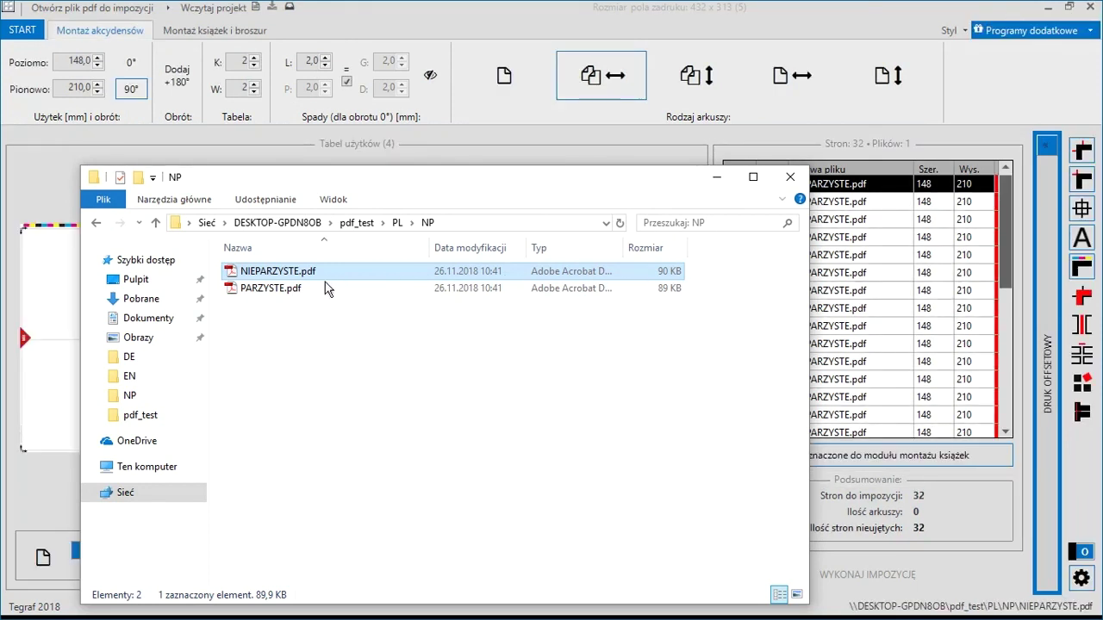
{"action": "left_click_drag", "start_coordinate": [259, 289], "coordinate": [896, 405]}
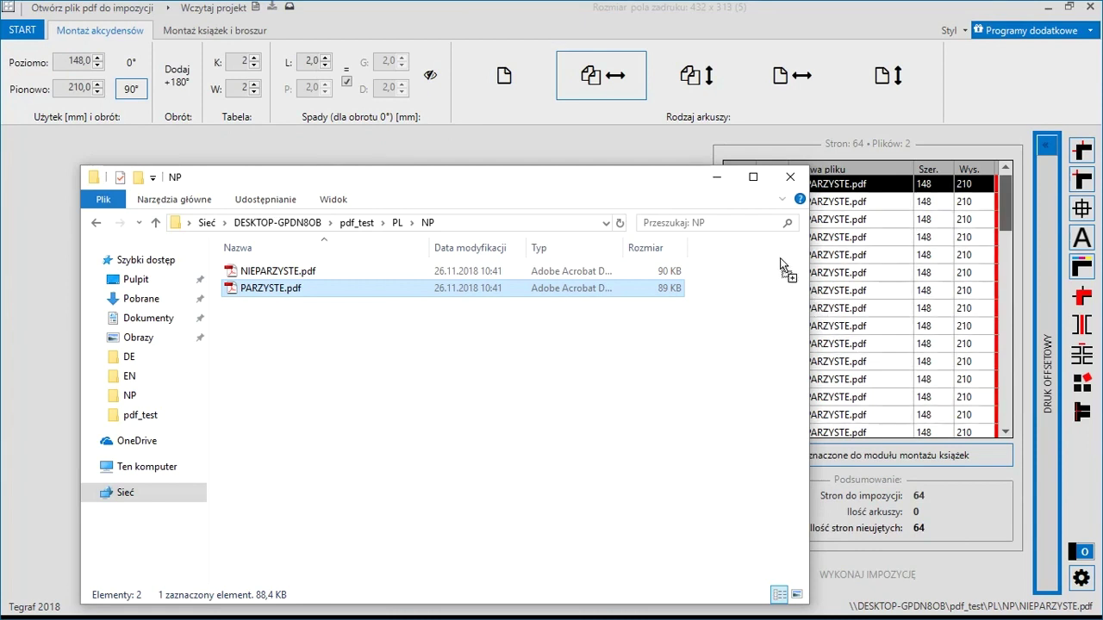
{"action": "left_click", "coordinate": [716, 179]}
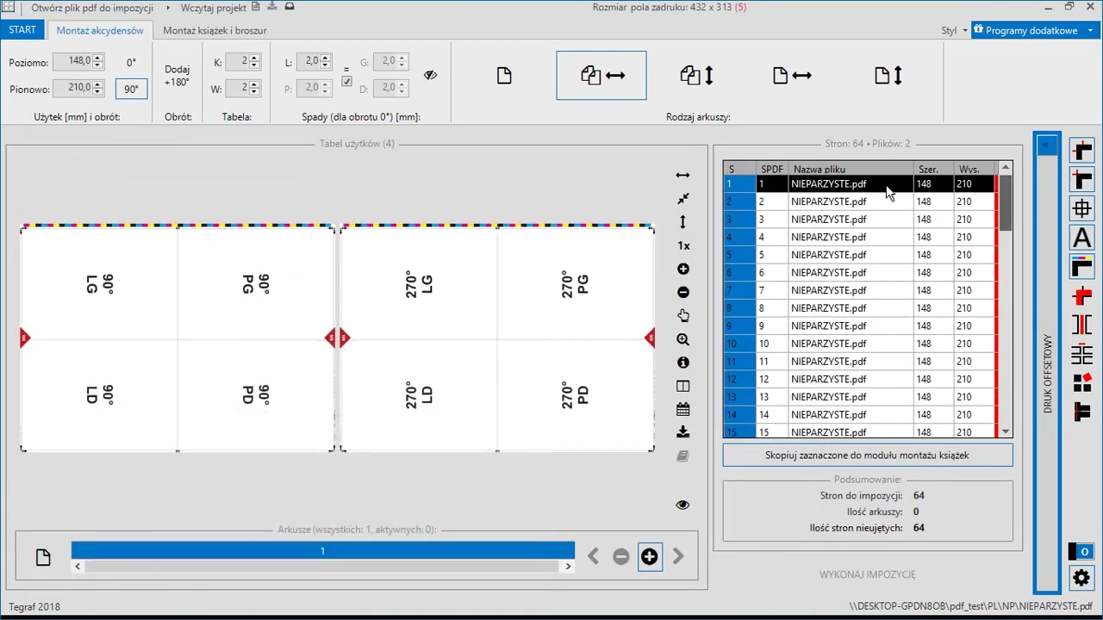
Step: Autofill the sheets from the first page in consecutive-page mode, with even pages placed after all odd ones (NNNPPP)
{"action": "left_click_drag", "start_coordinate": [1010, 200], "coordinate": [1012, 175]}
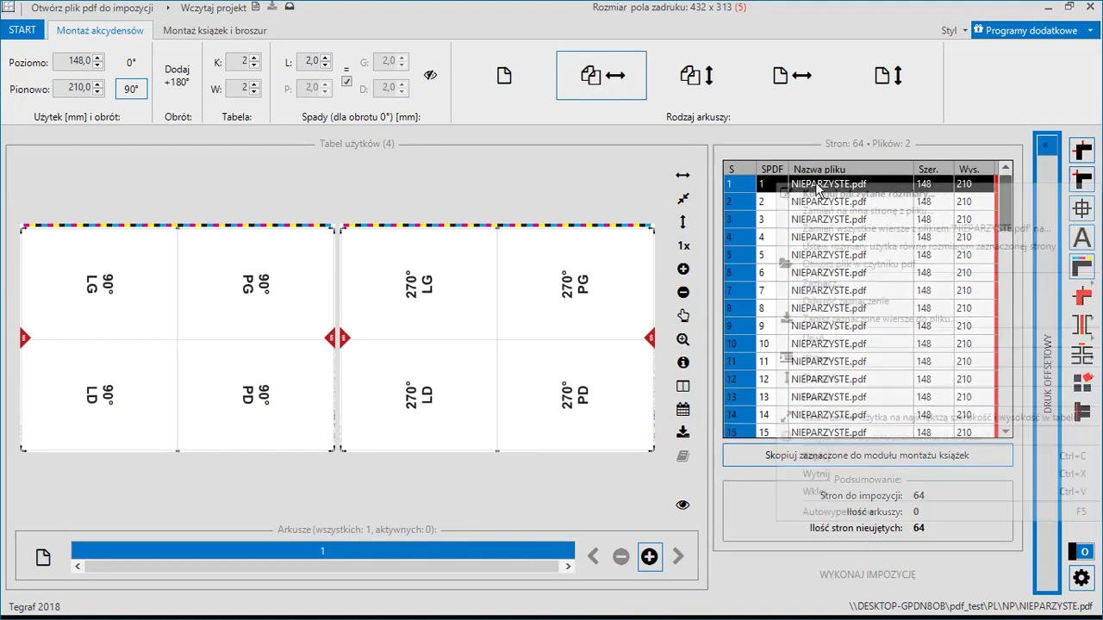
{"action": "right_click", "coordinate": [818, 188]}
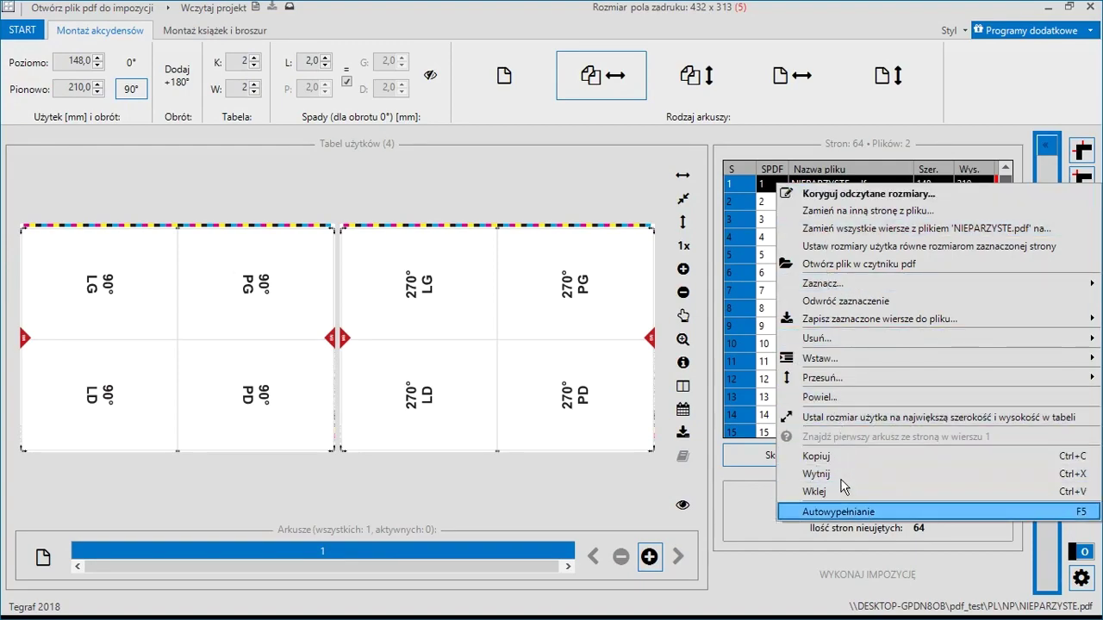
{"action": "left_click", "coordinate": [843, 512]}
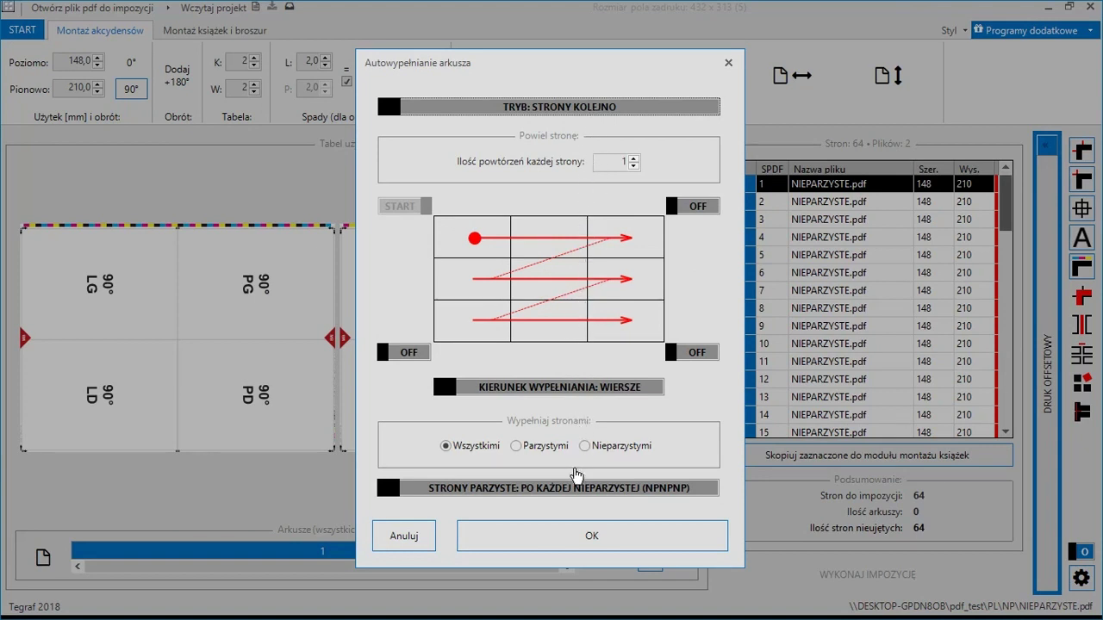
{"action": "left_click", "coordinate": [577, 488]}
{"action": "left_click", "coordinate": [575, 536]}
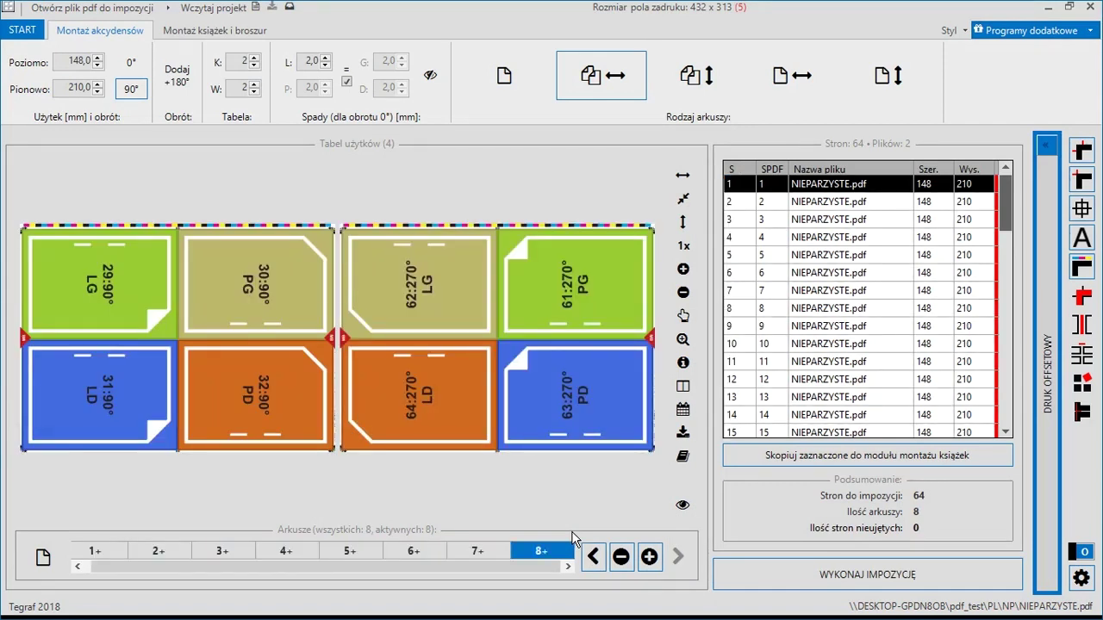
Step: Turn on the page content preview and check the page order on sheets 1 to 3
{"action": "left_click", "coordinate": [112, 554]}
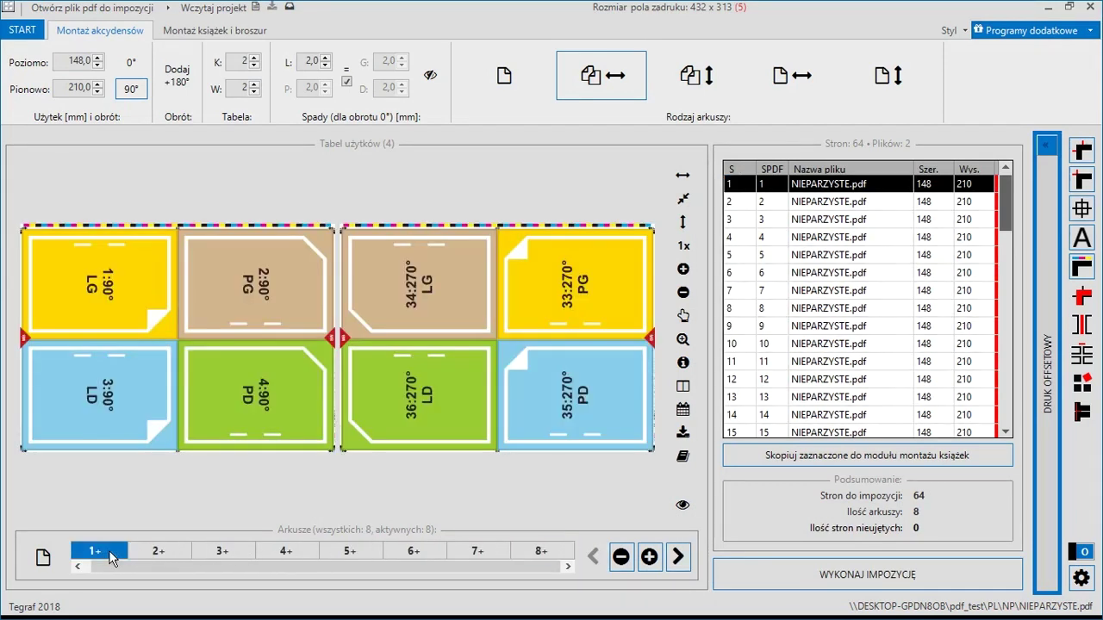
{"action": "left_click", "coordinate": [682, 506]}
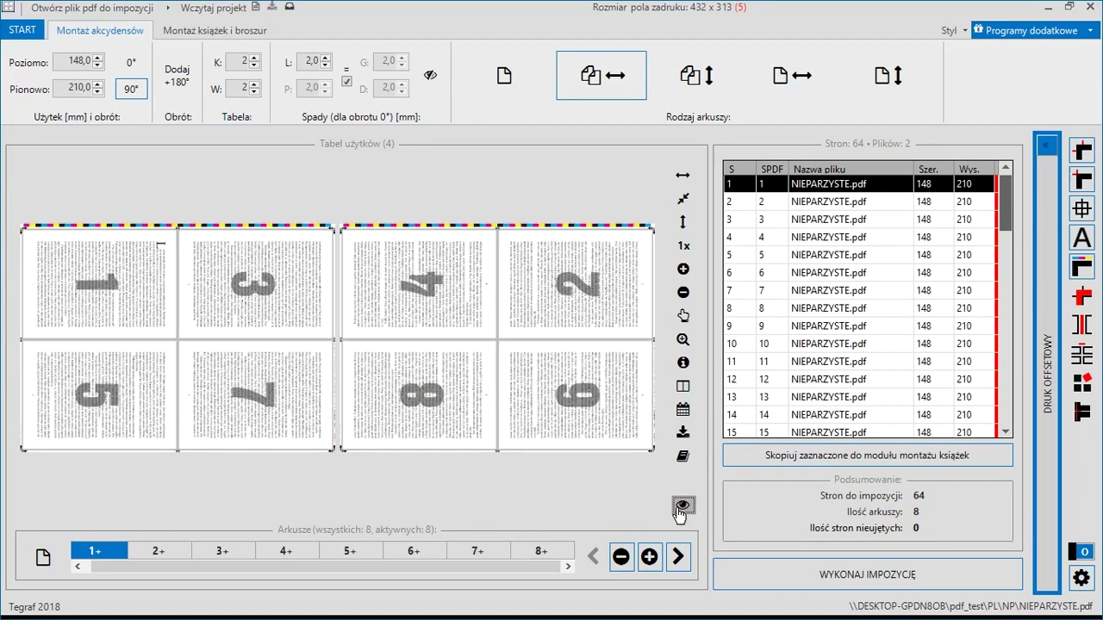
{"action": "left_click", "coordinate": [158, 549]}
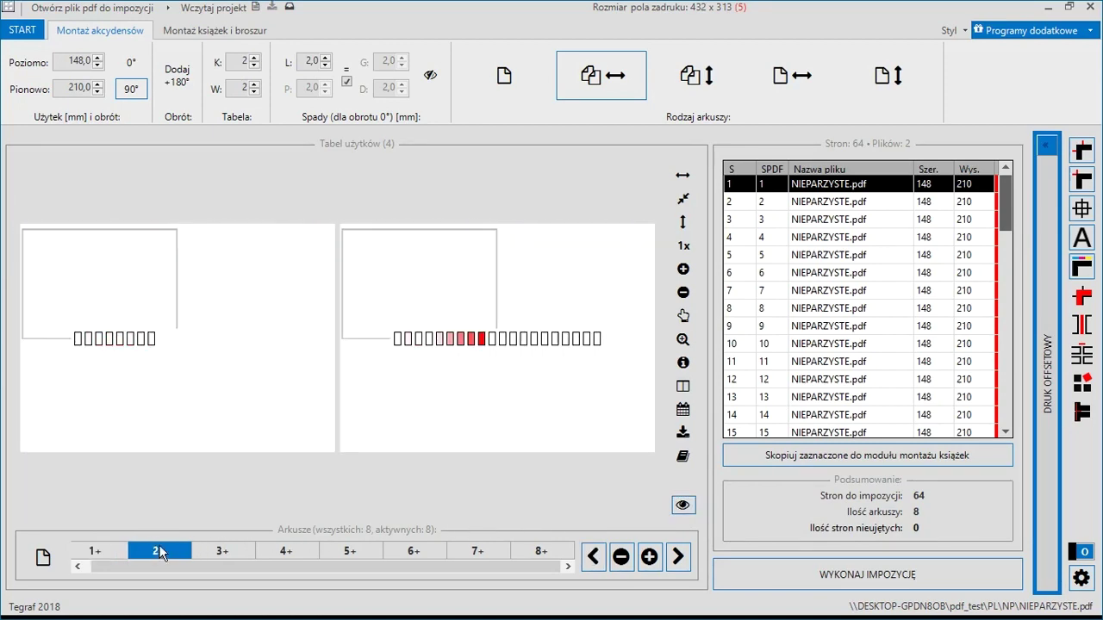
{"action": "left_click", "coordinate": [222, 552]}
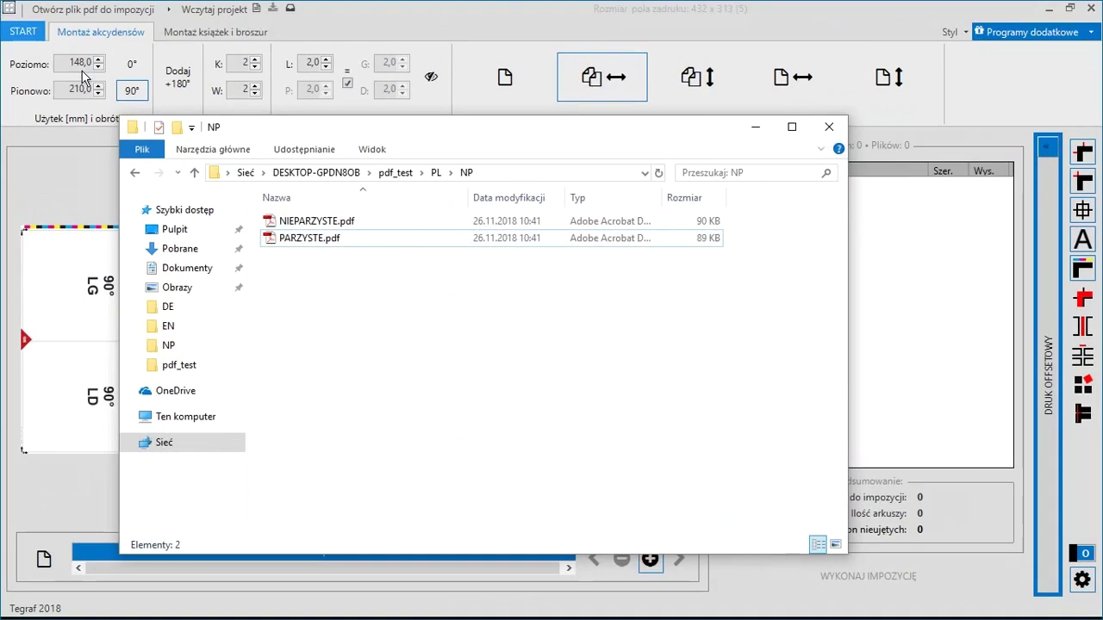
Step: Load NIEPARZYSTE.pdf followed by PARZYSTE.pdf into the emptied page list, and minimize the folder window
{"action": "left_click_drag", "start_coordinate": [293, 221], "coordinate": [905, 252]}
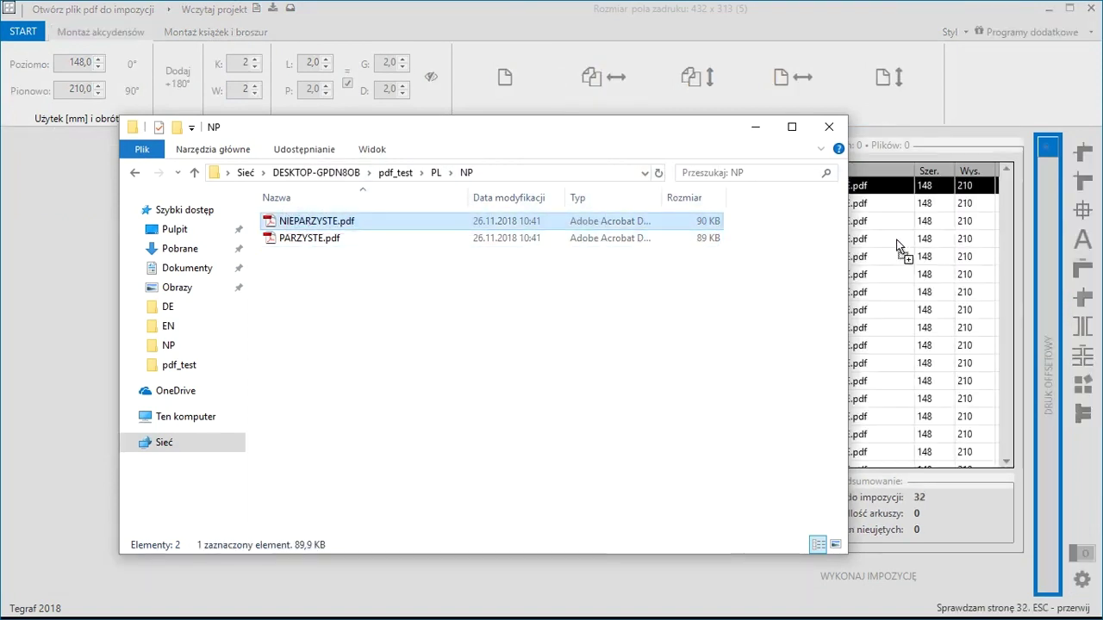
{"action": "left_click_drag", "start_coordinate": [297, 241], "coordinate": [749, 348]}
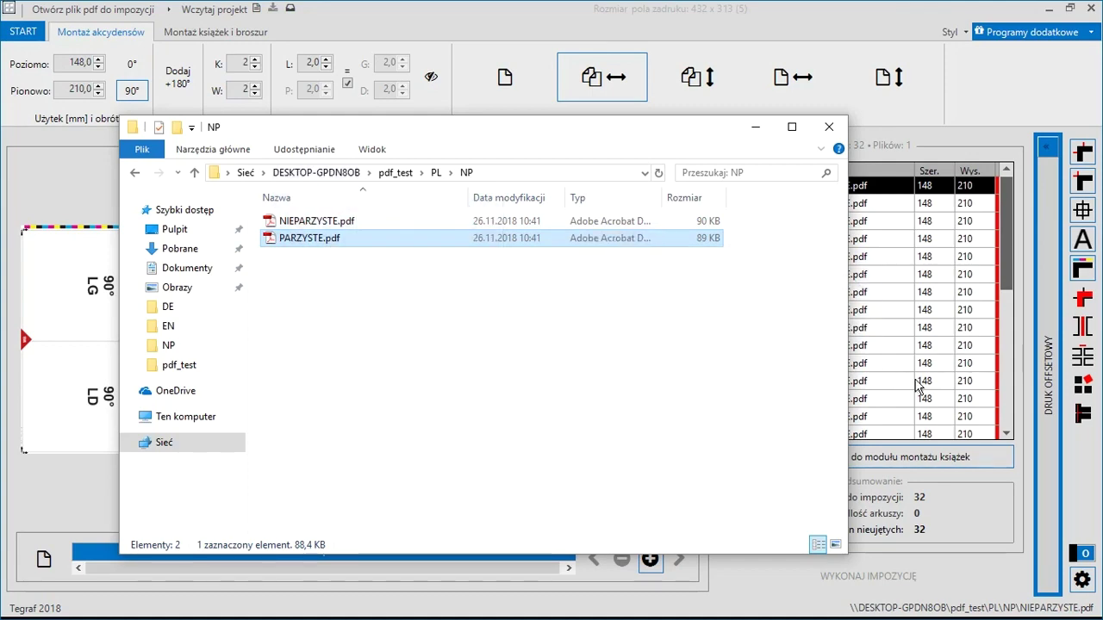
{"action": "left_click_drag", "start_coordinate": [917, 382], "coordinate": [917, 383]}
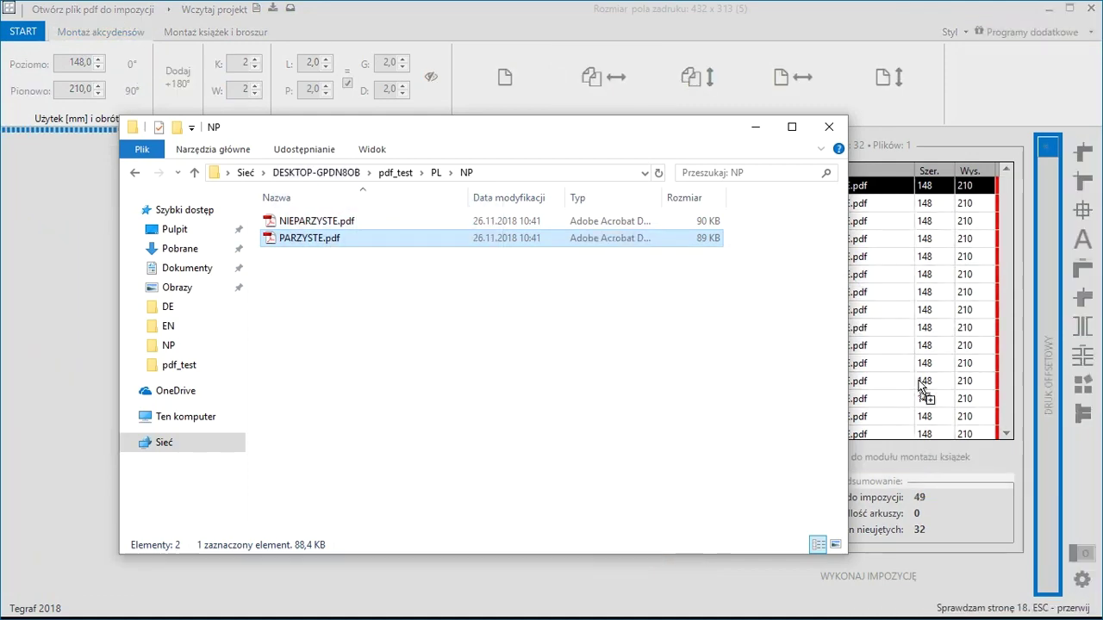
{"action": "left_click", "coordinate": [757, 131]}
Step: Autofill the sheets in stack mode (strony w stosie), with even pages placed after all odd ones (NNNPPP)
{"action": "left_click_drag", "start_coordinate": [1008, 206], "coordinate": [1045, 169]}
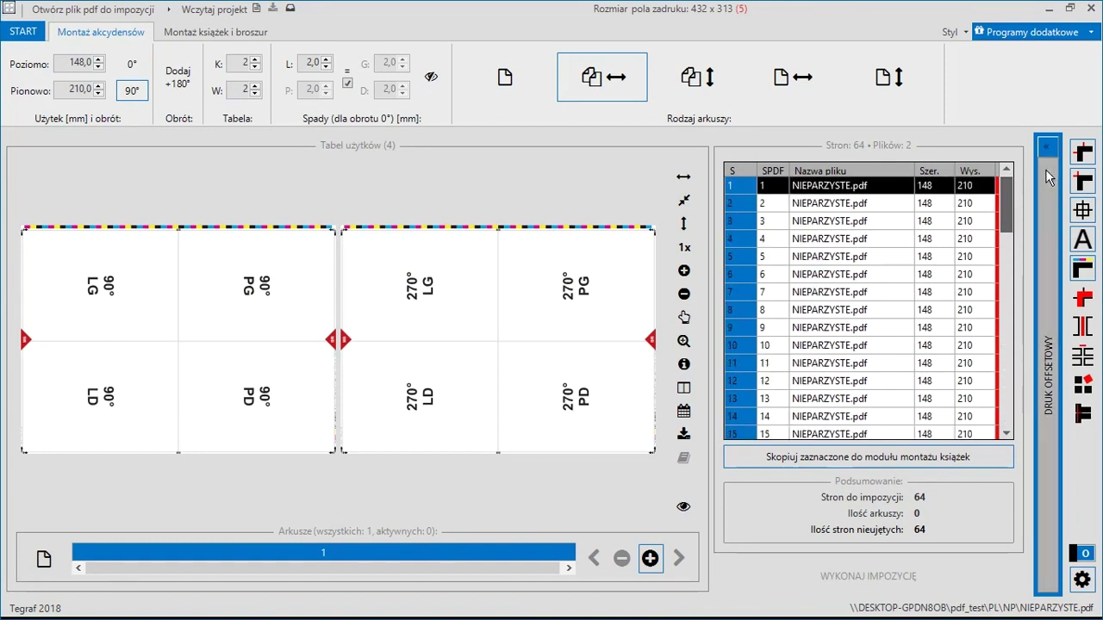
{"action": "right_click", "coordinate": [865, 192]}
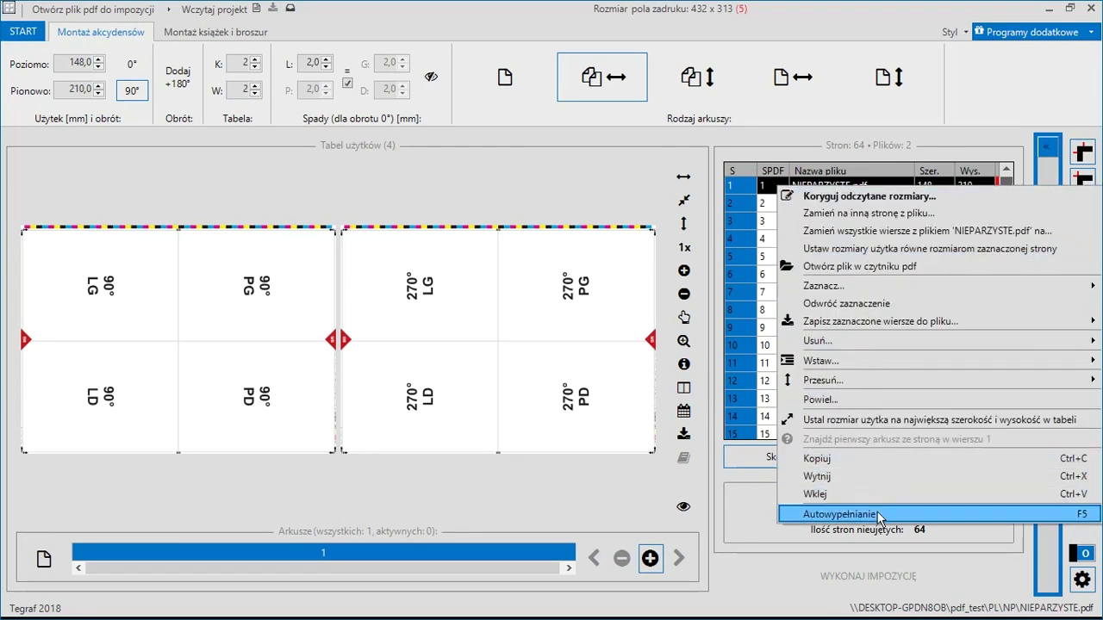
{"action": "left_click", "coordinate": [879, 515]}
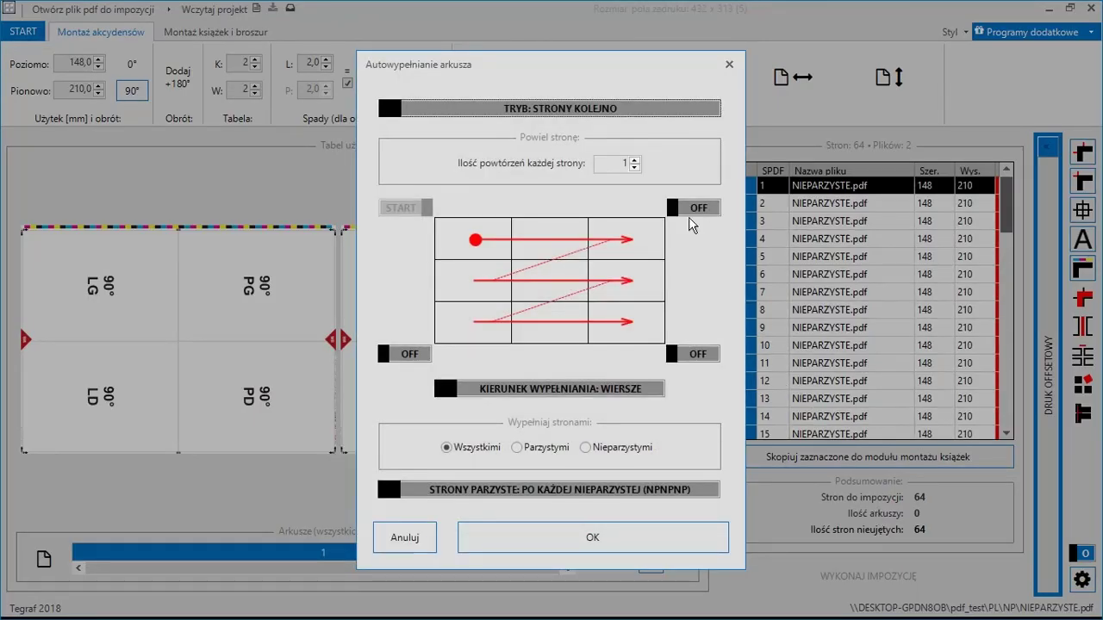
{"action": "left_click", "coordinate": [620, 109]}
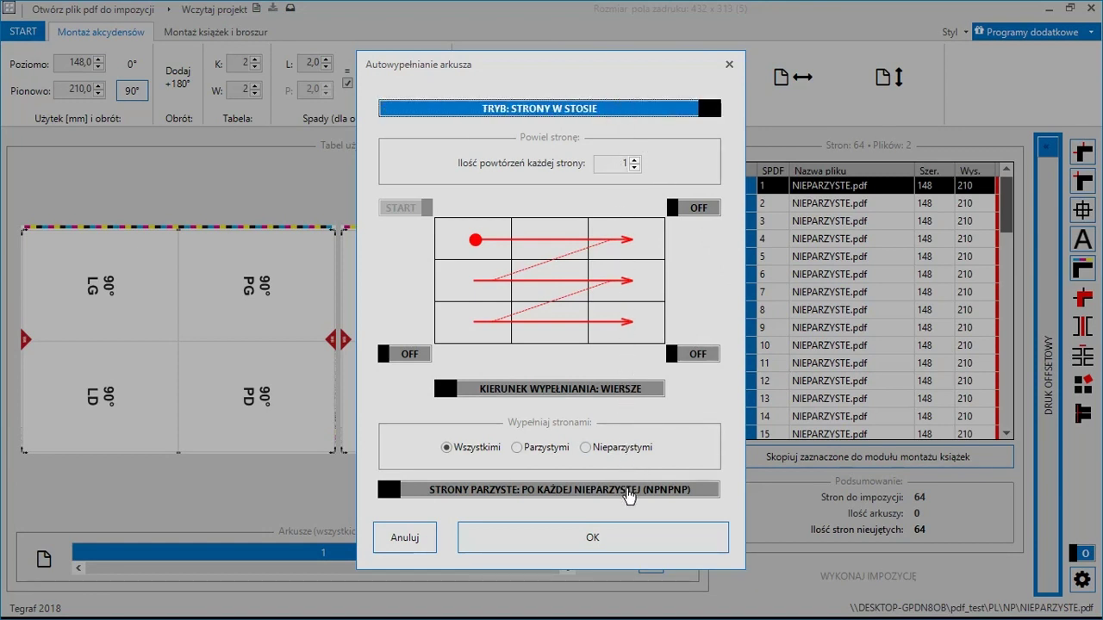
{"action": "left_click", "coordinate": [627, 491]}
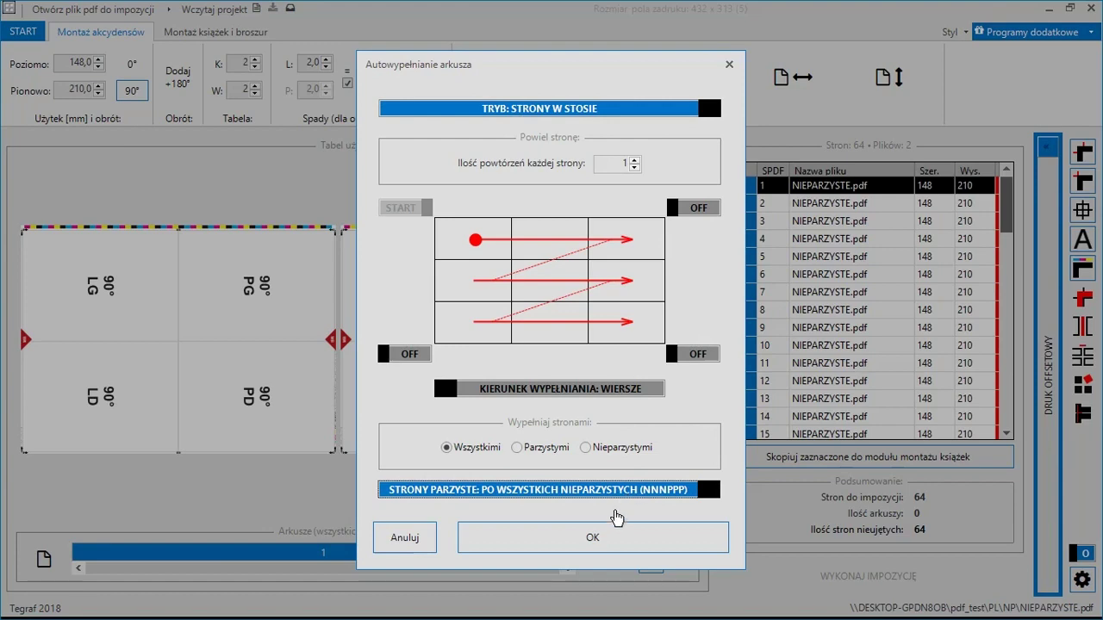
{"action": "left_click", "coordinate": [603, 536]}
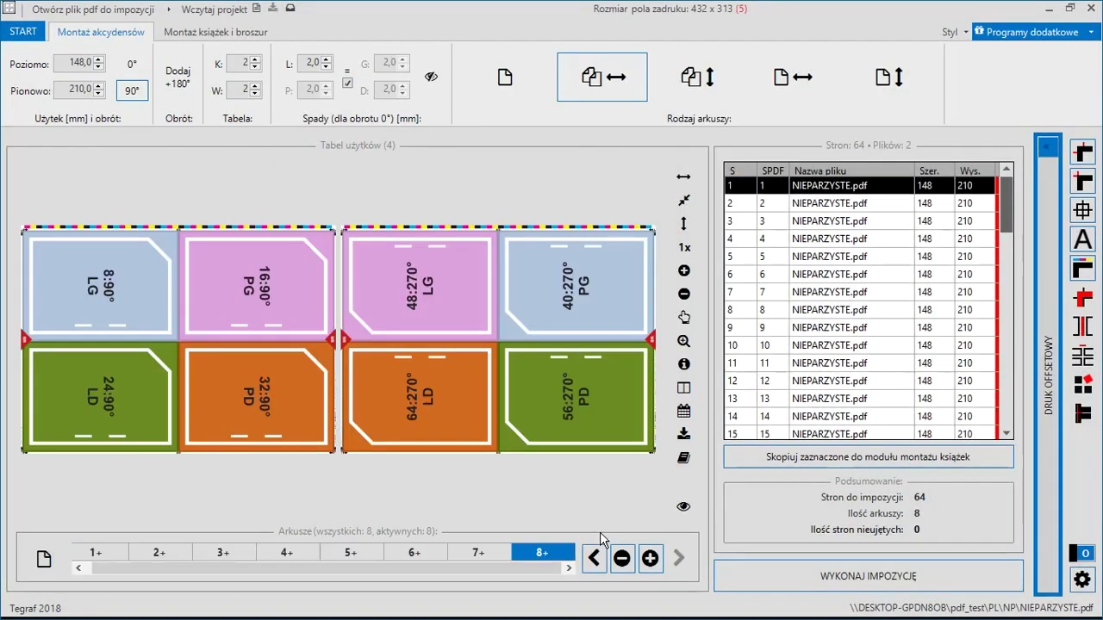
Step: Turn on the page content preview and check the stacked page order on sheets 1 to 4
{"action": "left_click", "coordinate": [96, 556]}
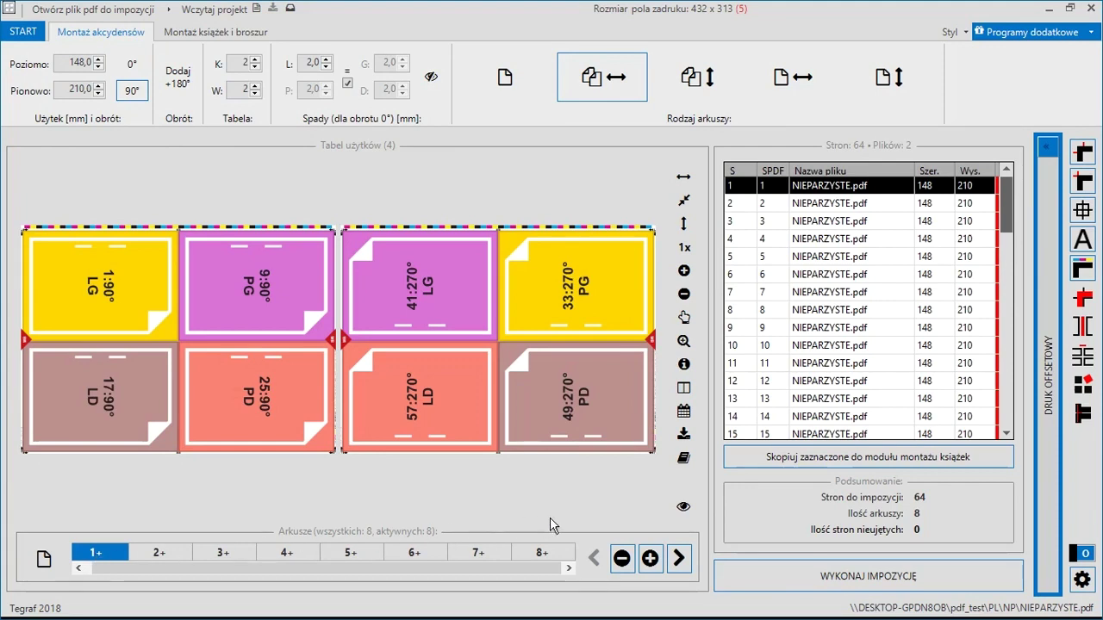
{"action": "left_click", "coordinate": [684, 508]}
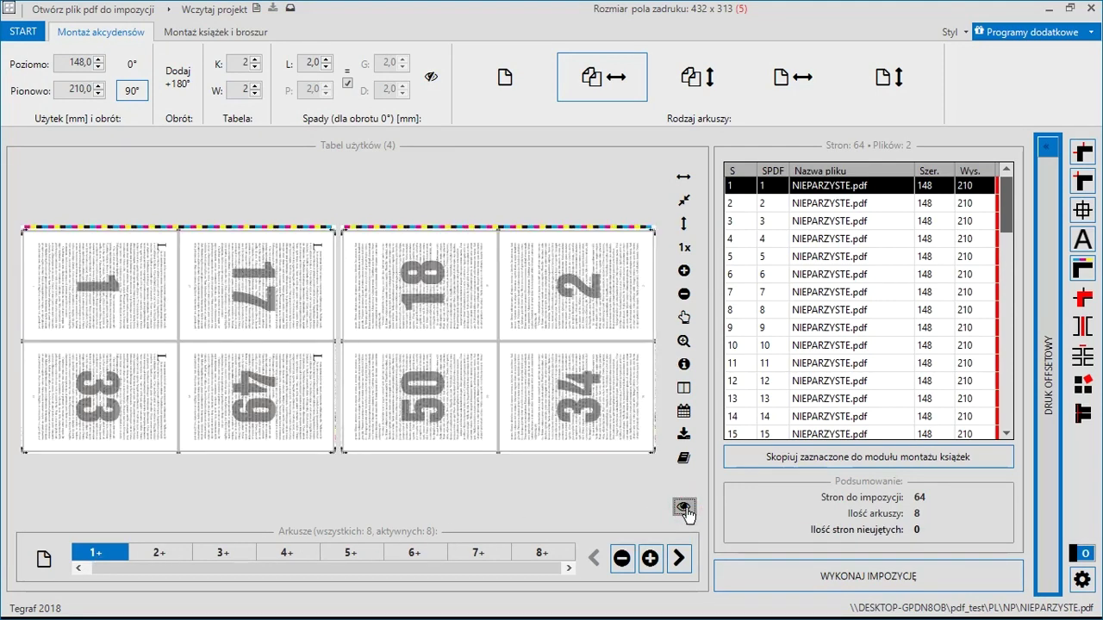
{"action": "left_click", "coordinate": [157, 553]}
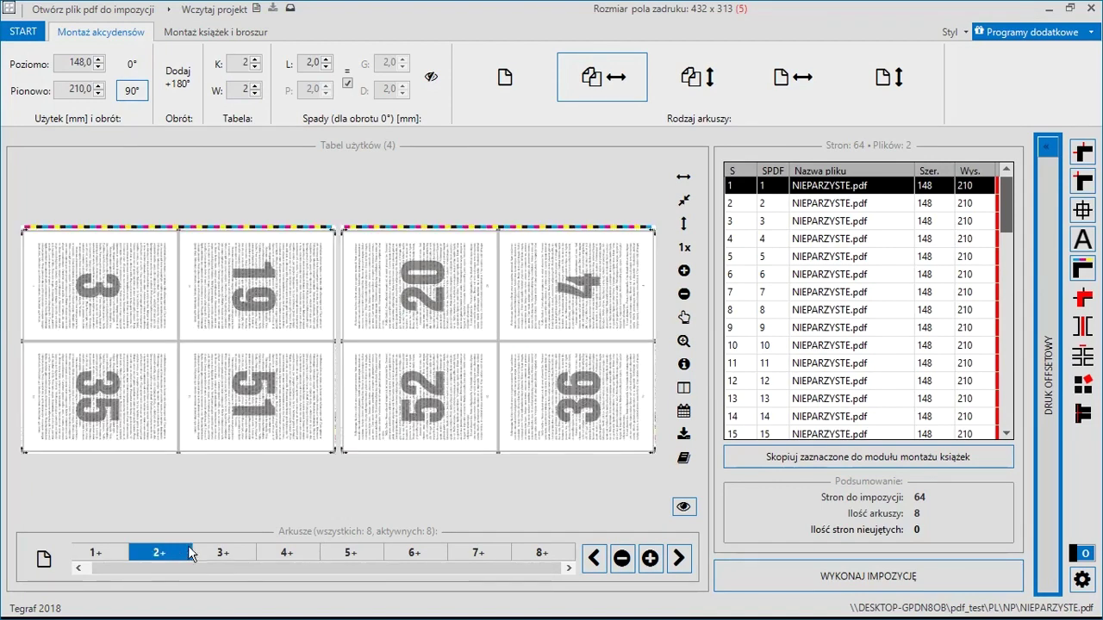
{"action": "left_click", "coordinate": [221, 555]}
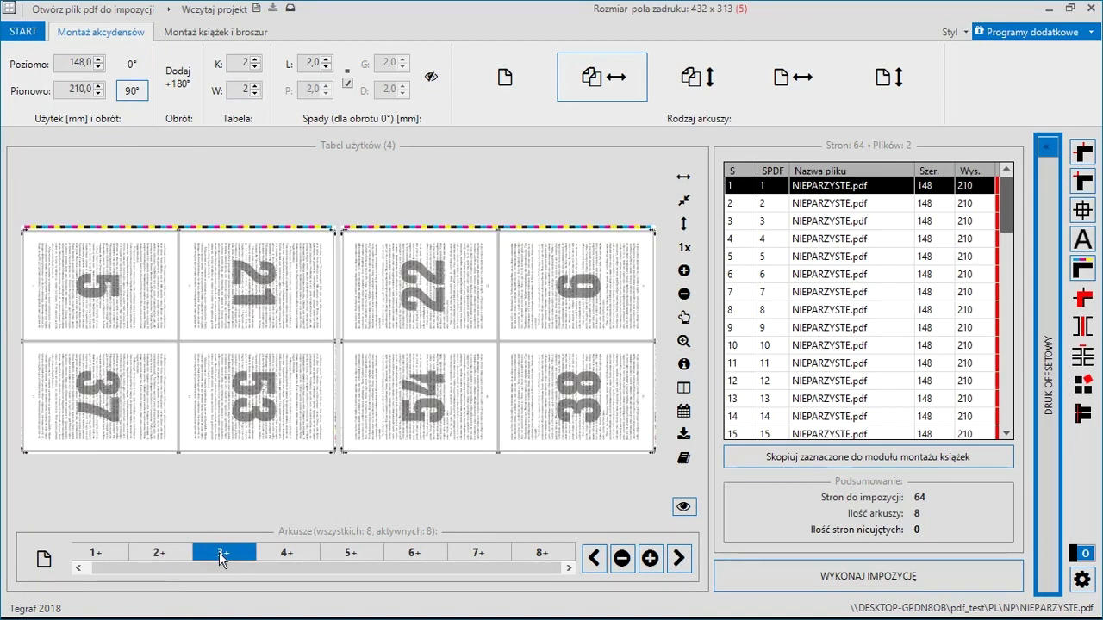
{"action": "left_click", "coordinate": [290, 553]}
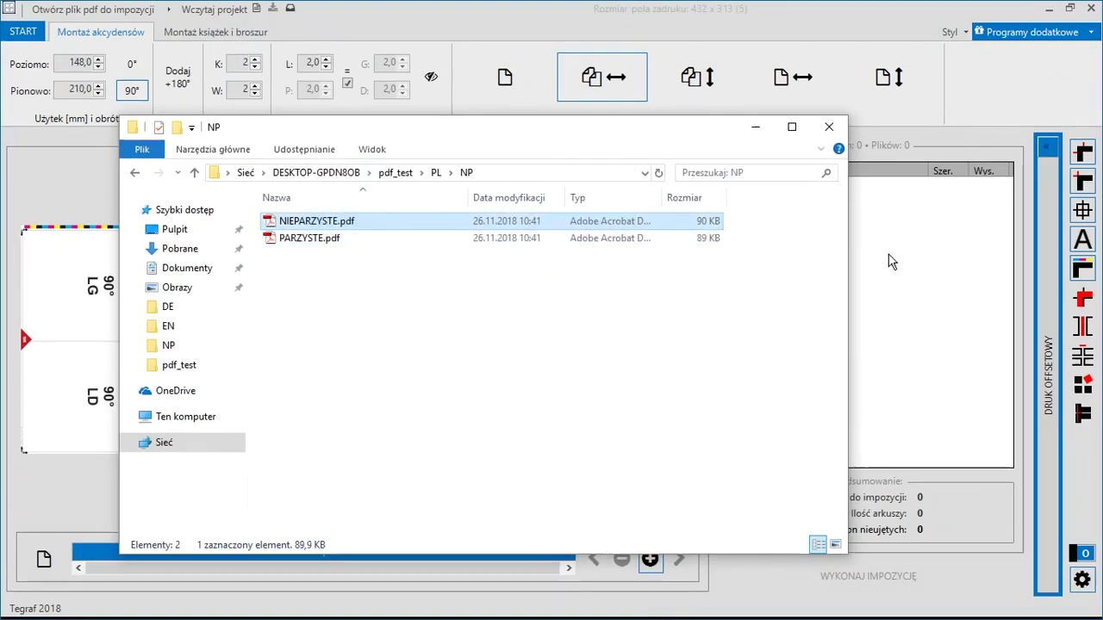
Step: Add NIEPARZYSTE.pdf and PARZYSTE.pdf, in that order, to the empty page list, and minimize the folder window
{"action": "left_click_drag", "start_coordinate": [892, 262], "coordinate": [948, 266]}
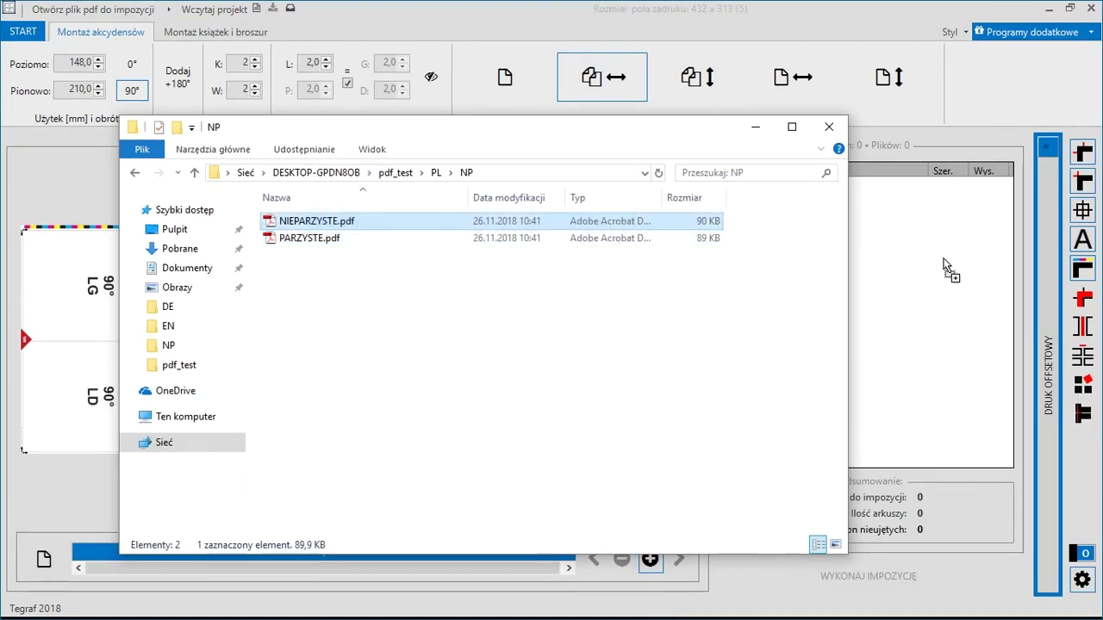
{"action": "left_click_drag", "start_coordinate": [318, 243], "coordinate": [909, 380]}
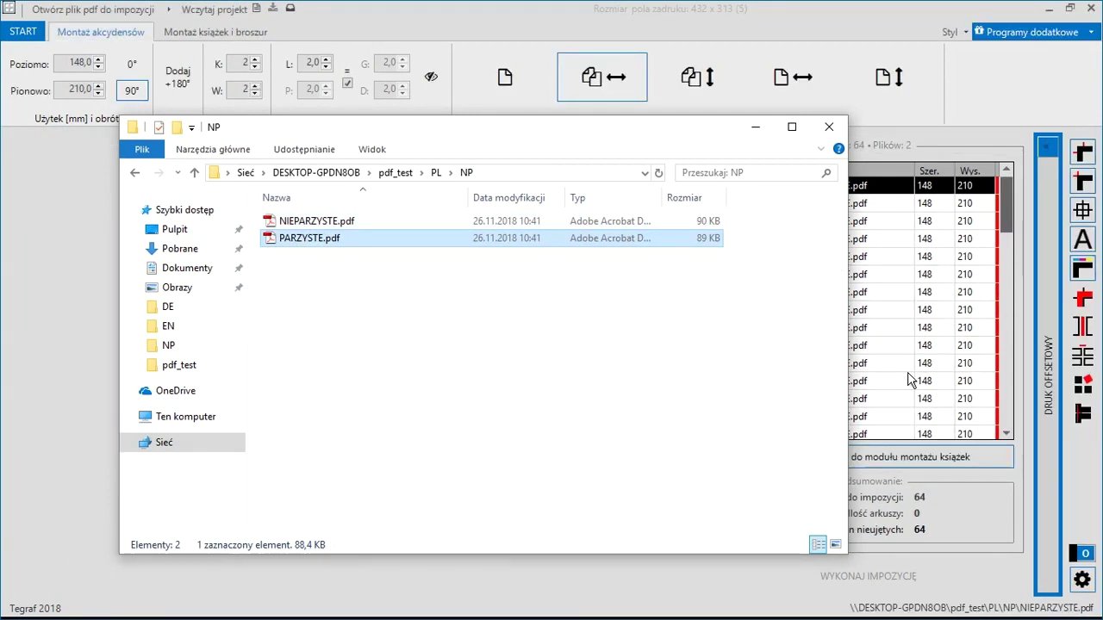
{"action": "left_click", "coordinate": [755, 129]}
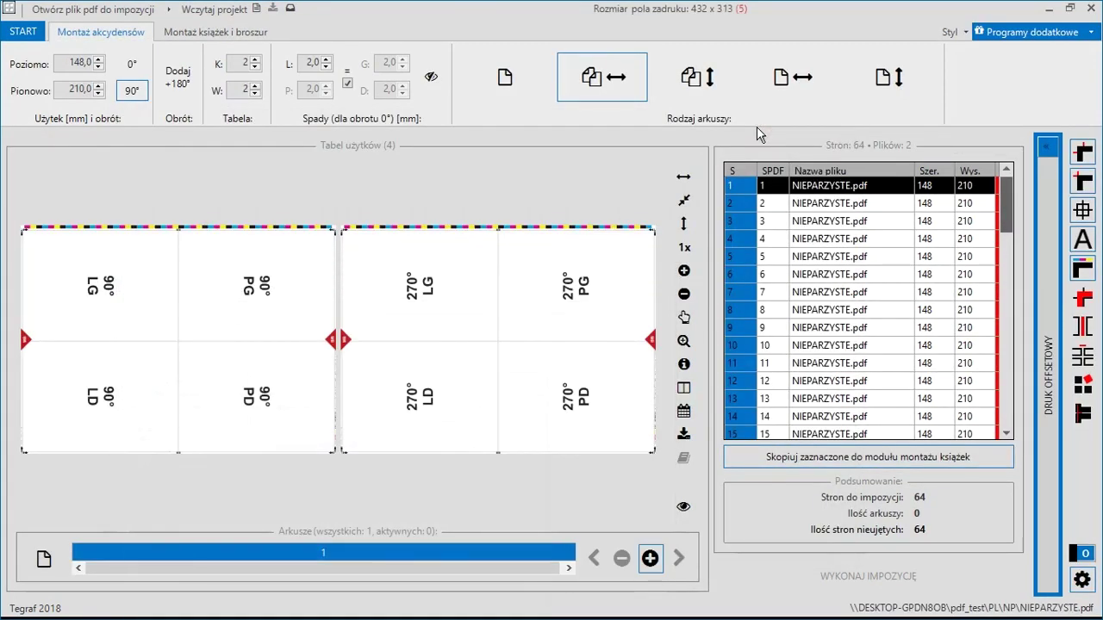
Step: Autofill the sheets consecutively with only even pages (Parzystymi), treating even pages as placed after all odd ones (NNNPPP)
{"action": "right_click", "coordinate": [820, 197]}
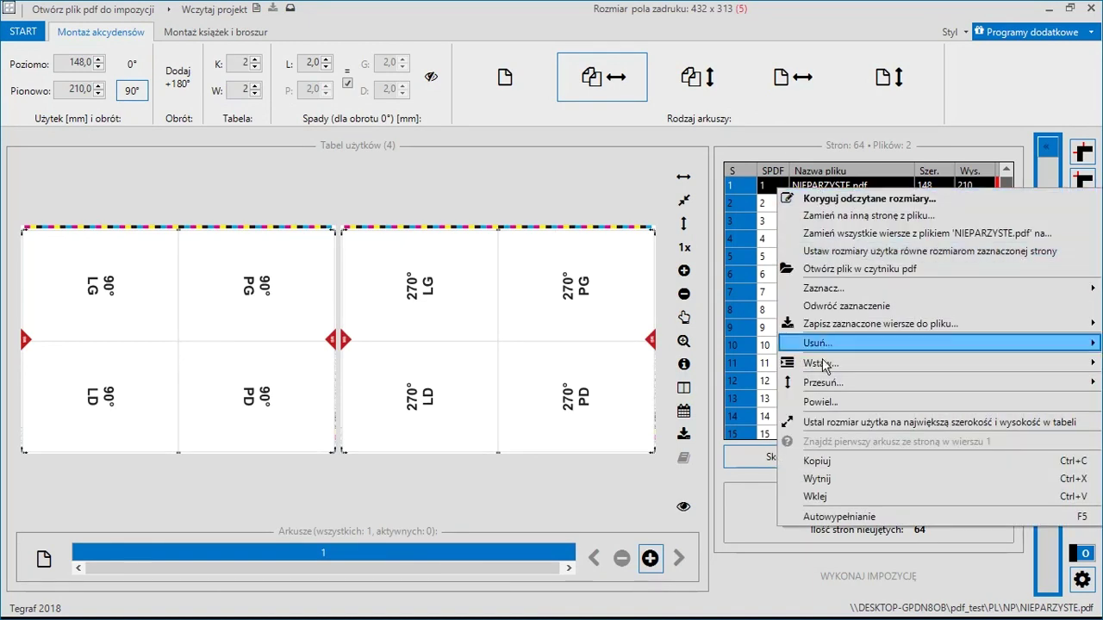
{"action": "left_click", "coordinate": [823, 522]}
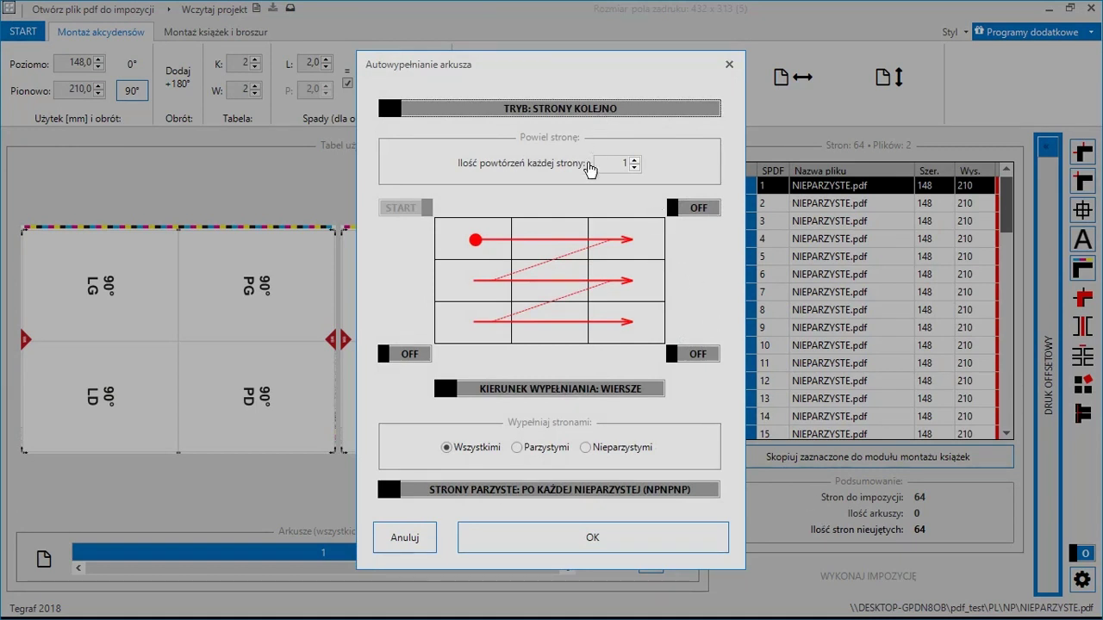
{"action": "left_click", "coordinate": [521, 447]}
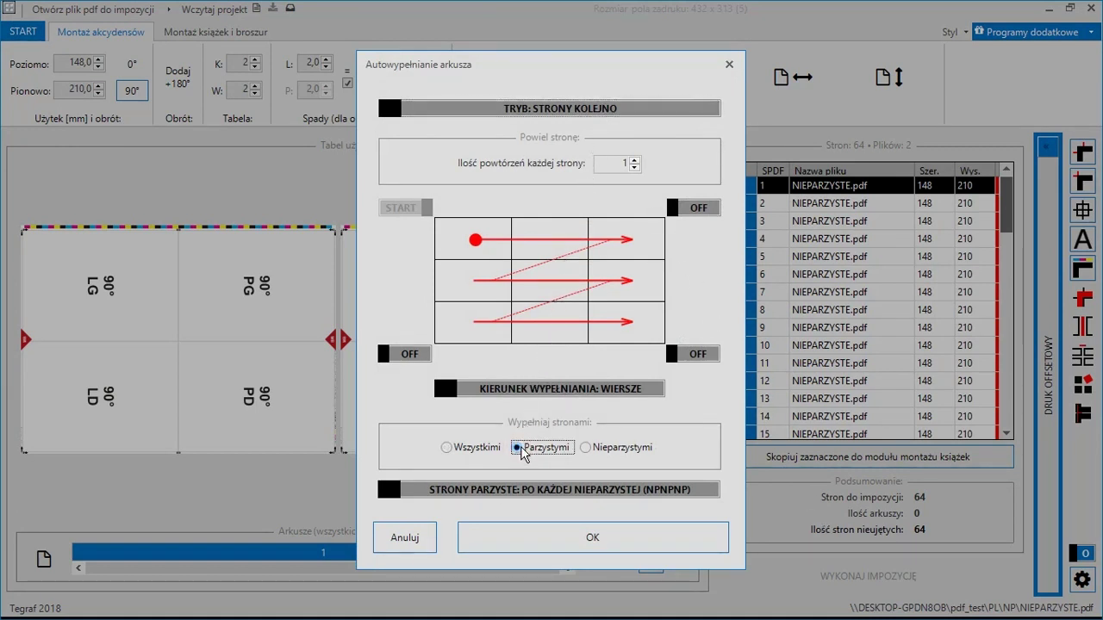
{"action": "left_click", "coordinate": [530, 490]}
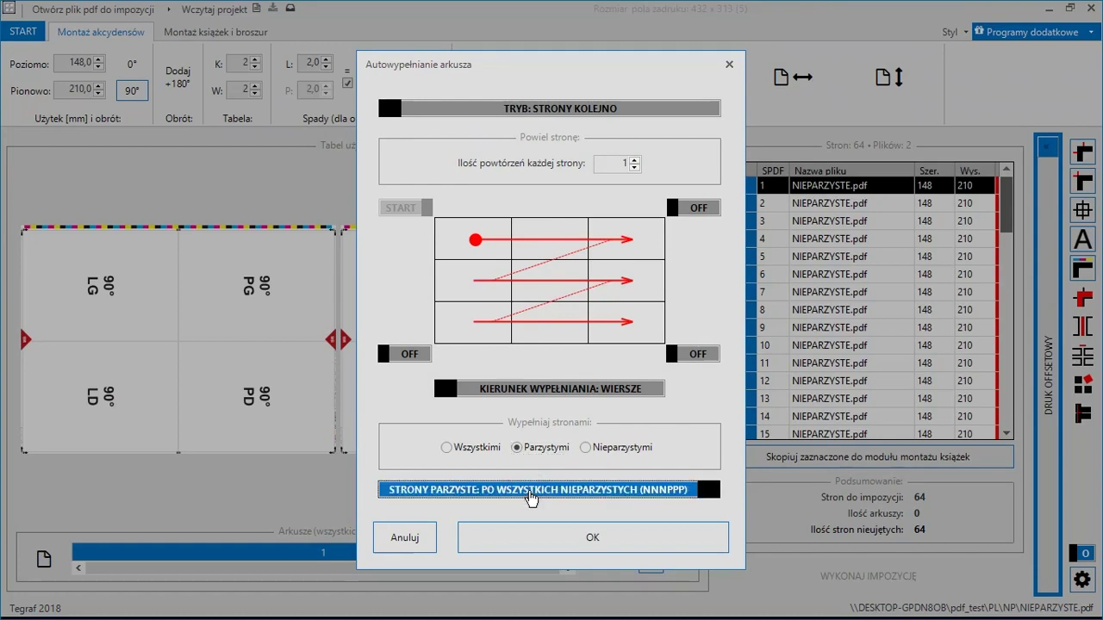
{"action": "left_click", "coordinate": [548, 541]}
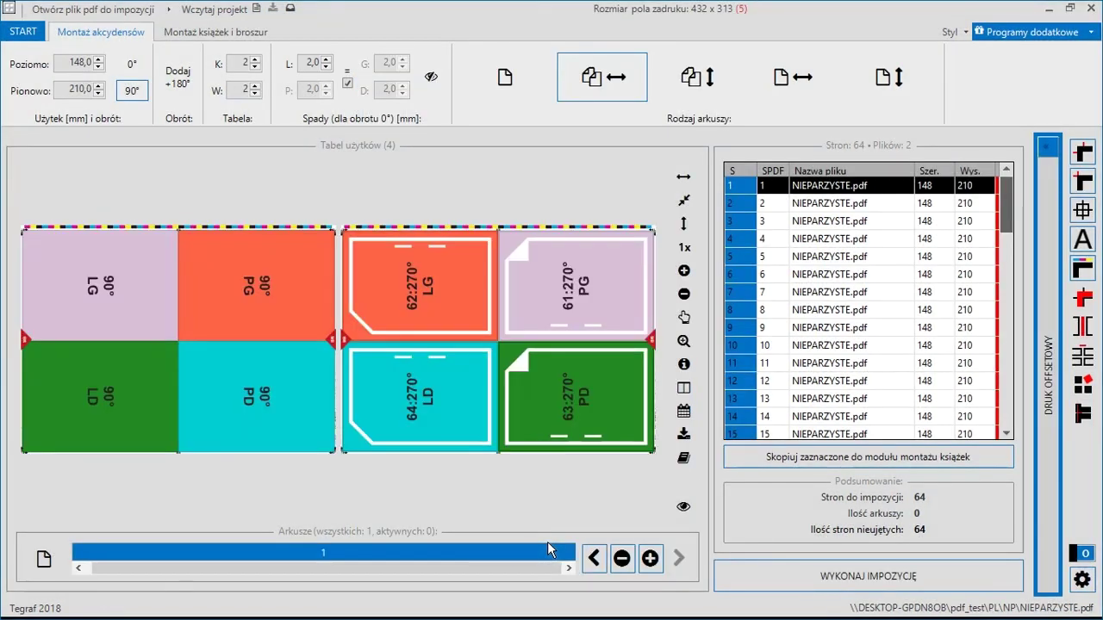
Step: Turn on the page content preview and check the even-page layout on sheets 1 to 4
{"action": "left_click", "coordinate": [90, 554]}
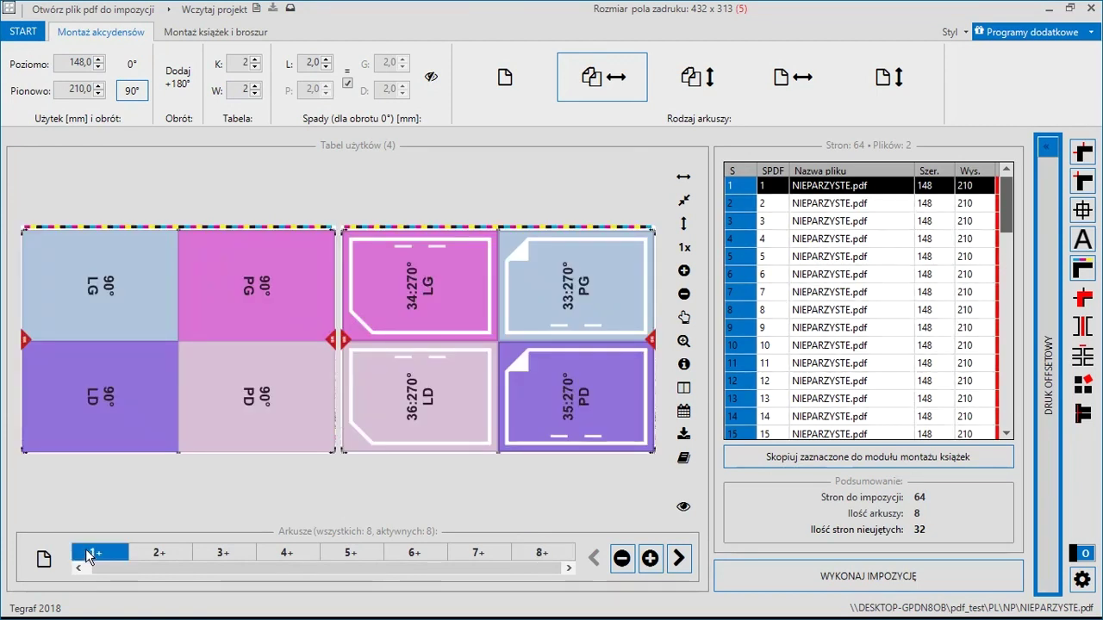
{"action": "left_click", "coordinate": [682, 510]}
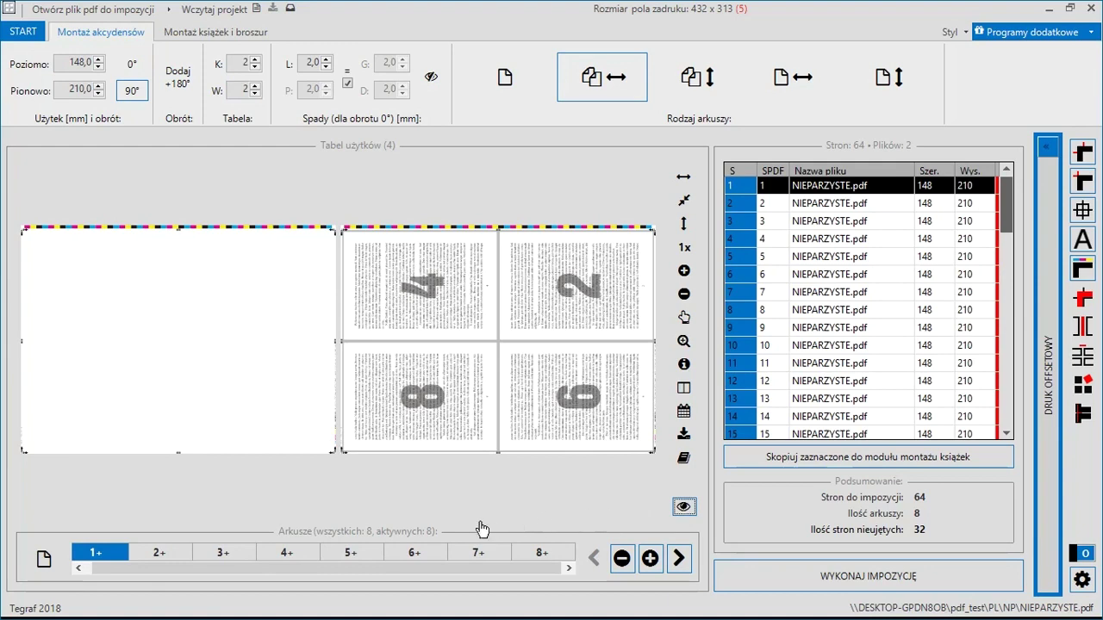
{"action": "left_click", "coordinate": [165, 553]}
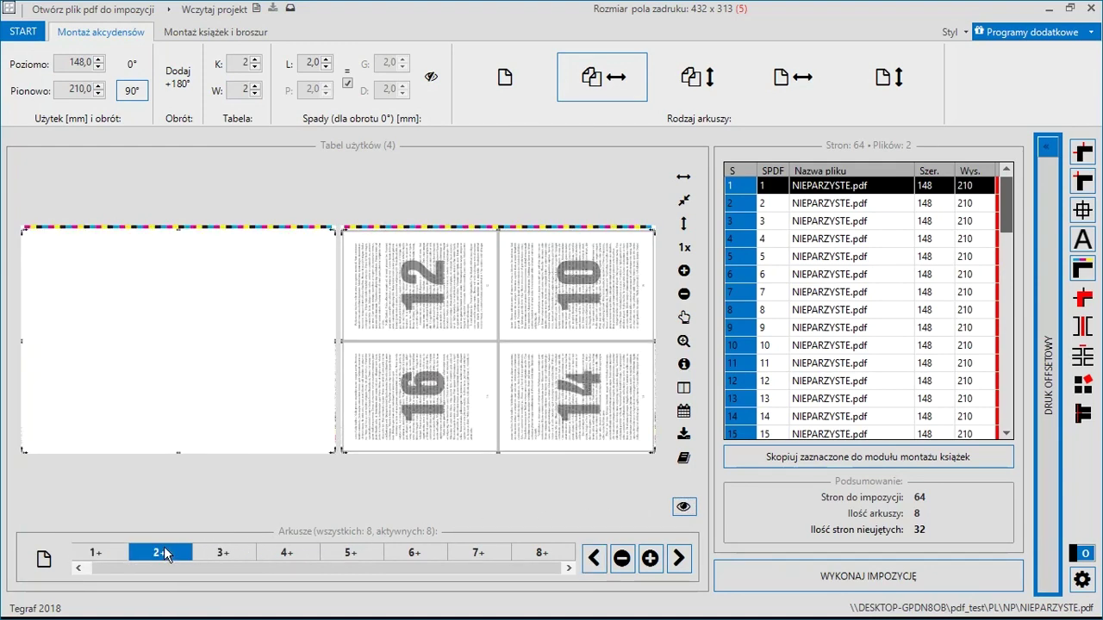
{"action": "left_click", "coordinate": [227, 553]}
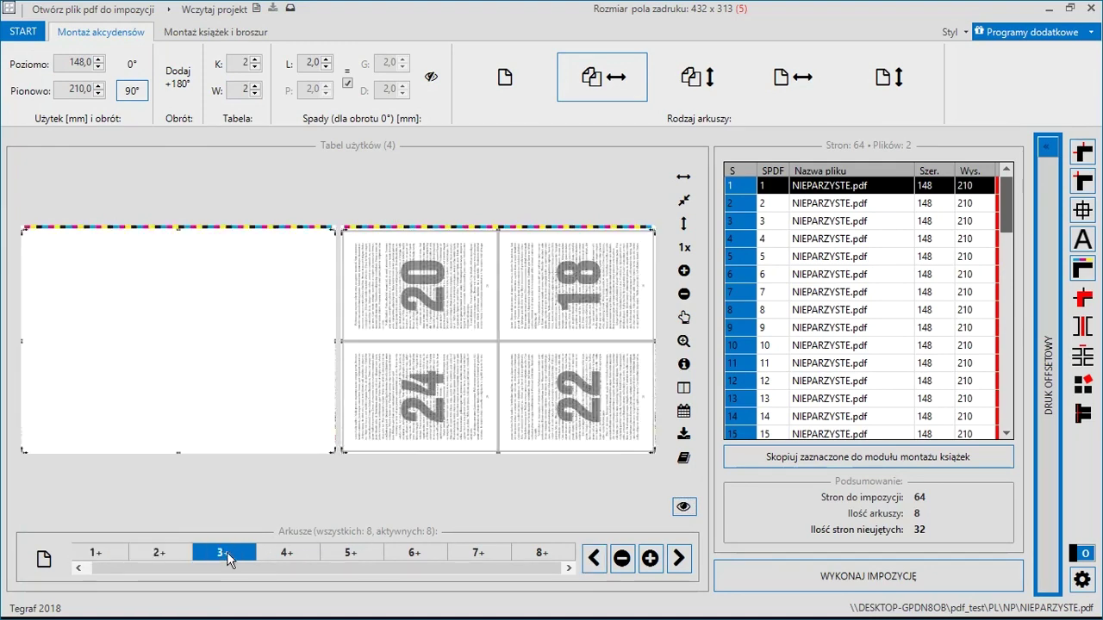
{"action": "left_click", "coordinate": [287, 556]}
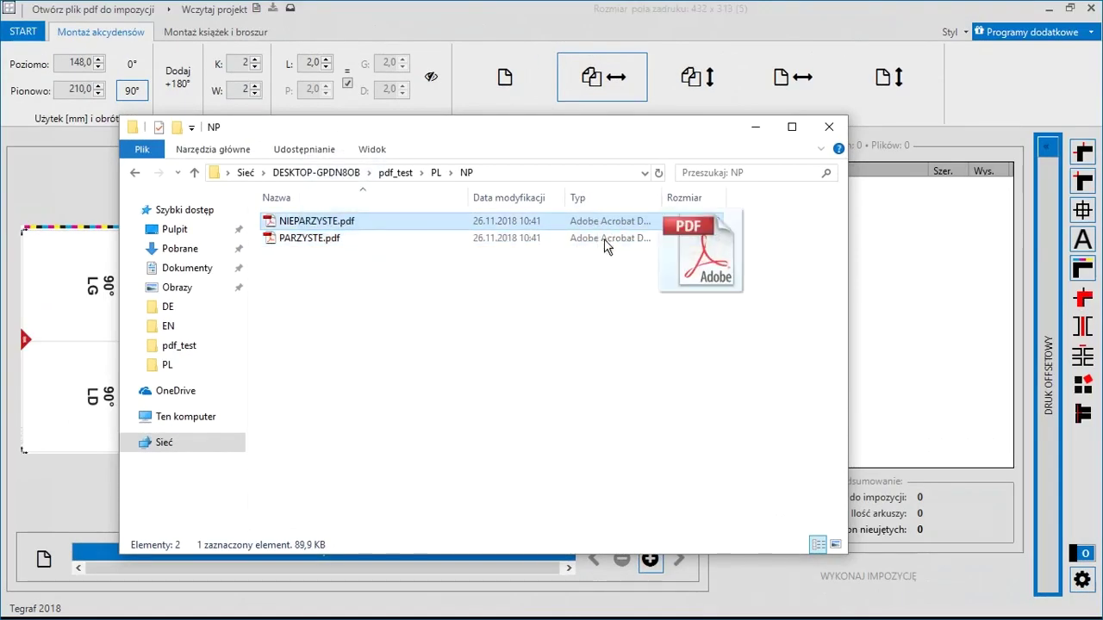
Step: Load the odd-page file and the even-page file into the cleared page list again, and minimize the folder window
{"action": "left_click_drag", "start_coordinate": [907, 269], "coordinate": [941, 266]}
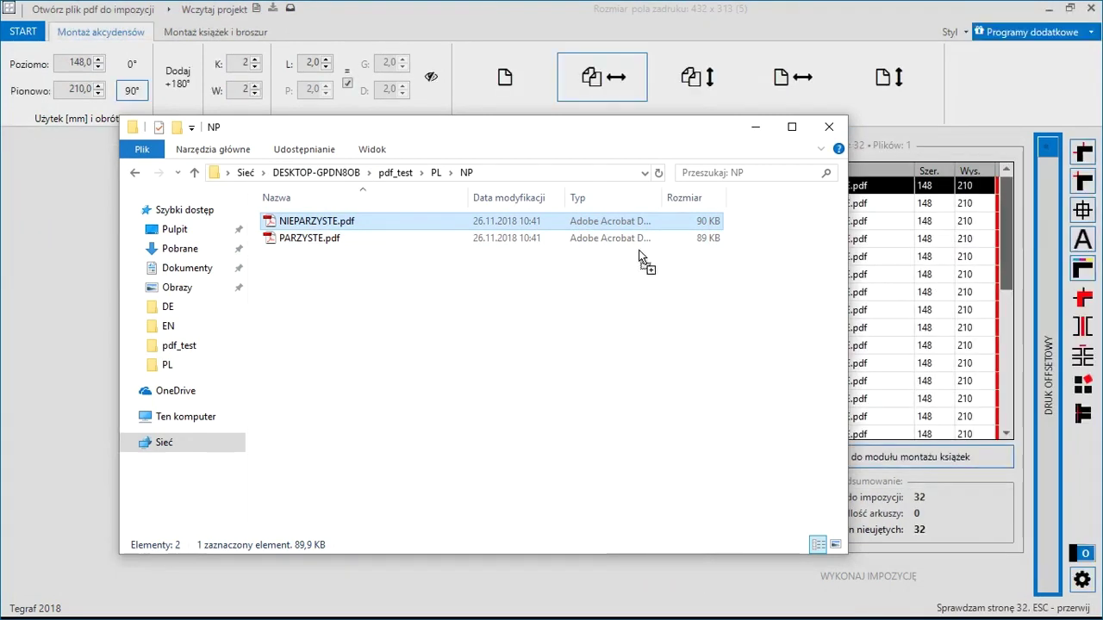
{"action": "left_click_drag", "start_coordinate": [308, 243], "coordinate": [903, 383]}
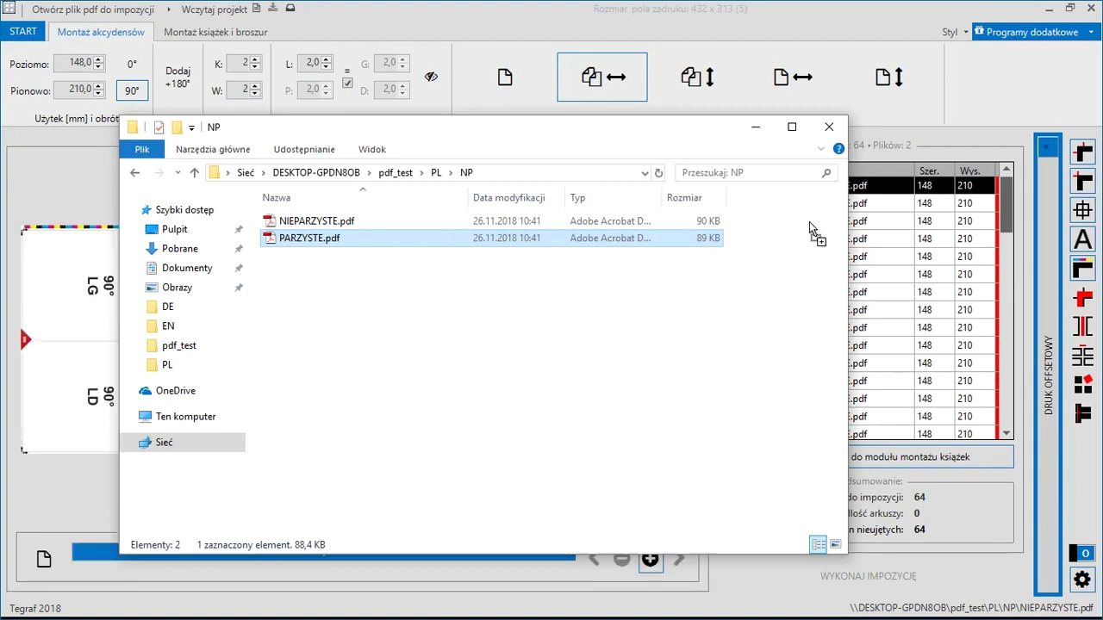
{"action": "left_click", "coordinate": [755, 127]}
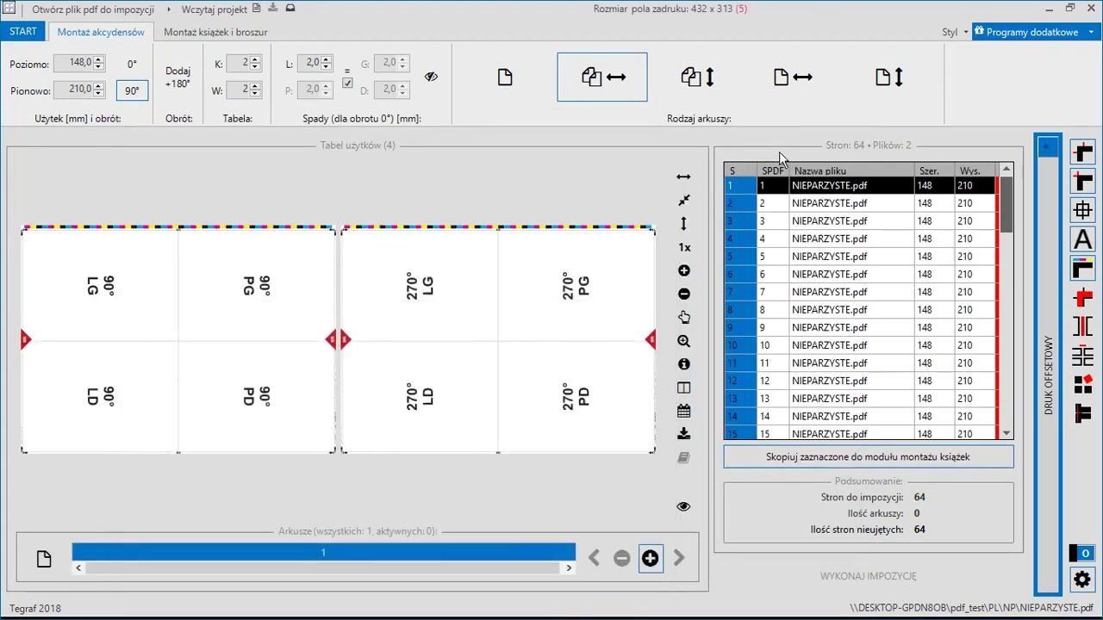
Step: Autofill the sheets consecutively with only odd pages (Nieparzystymi), treating even pages as placed after all odd ones (NNNPPP)
{"action": "right_click", "coordinate": [815, 192]}
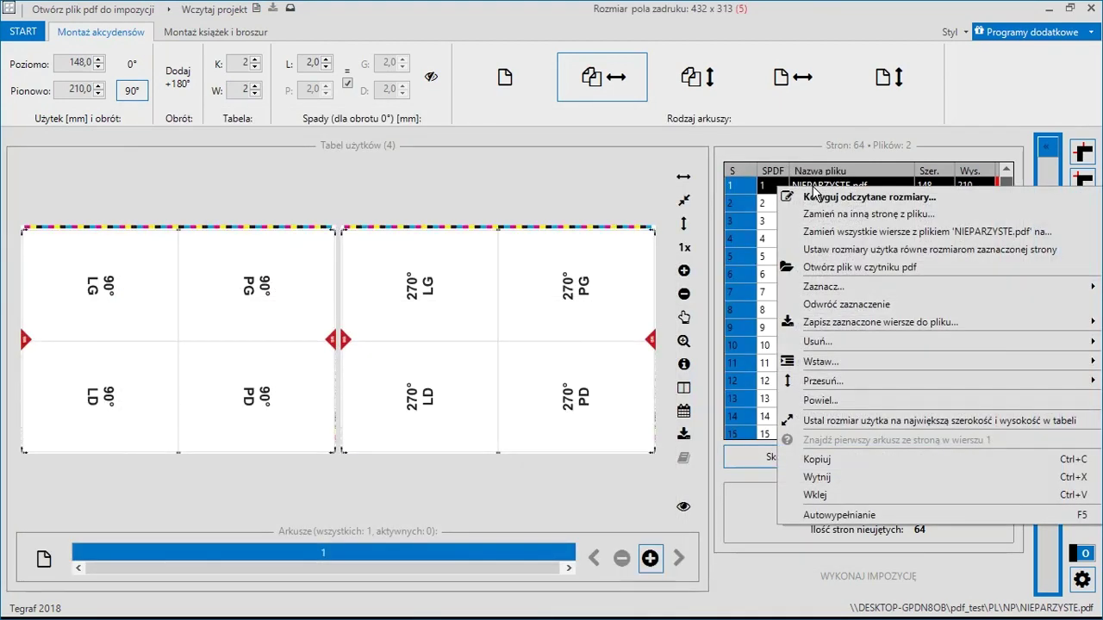
{"action": "left_click", "coordinate": [864, 515]}
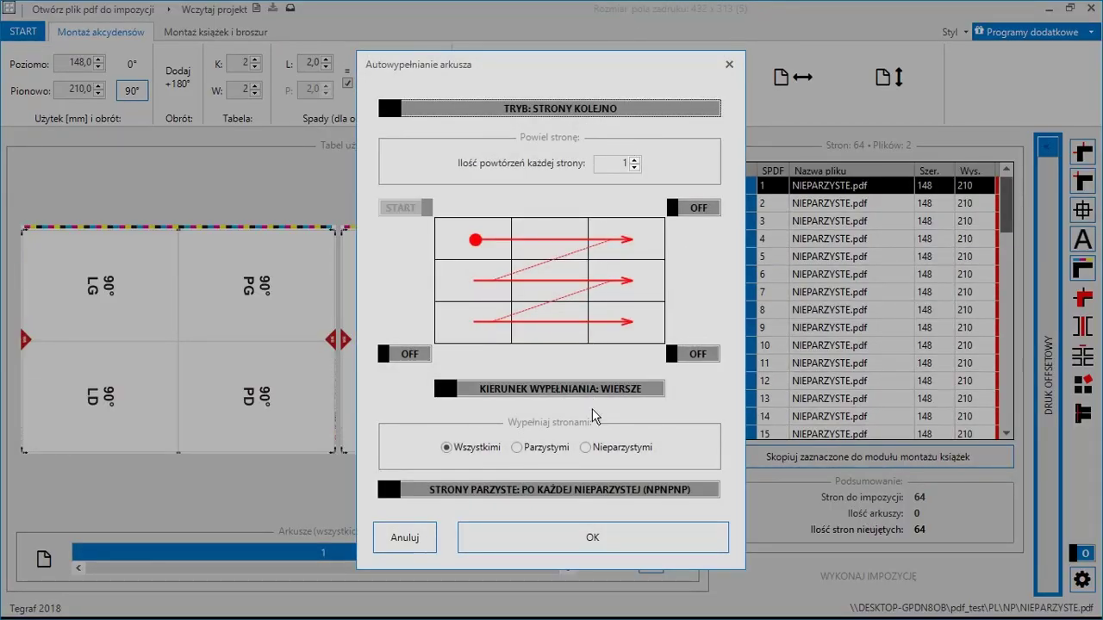
{"action": "left_click", "coordinate": [590, 460]}
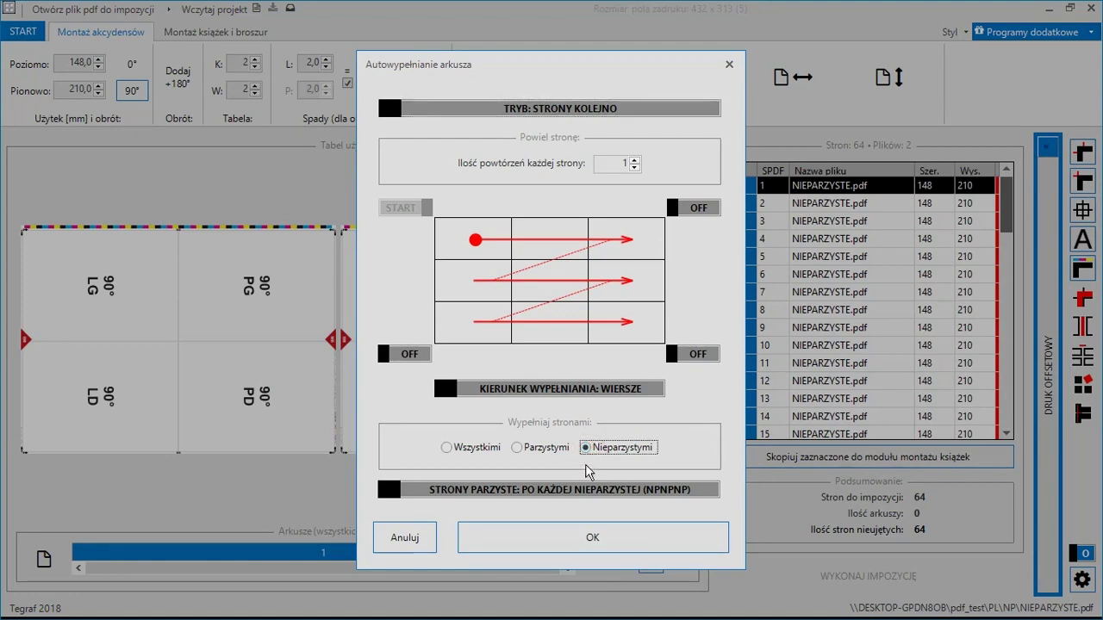
{"action": "left_click", "coordinate": [585, 490]}
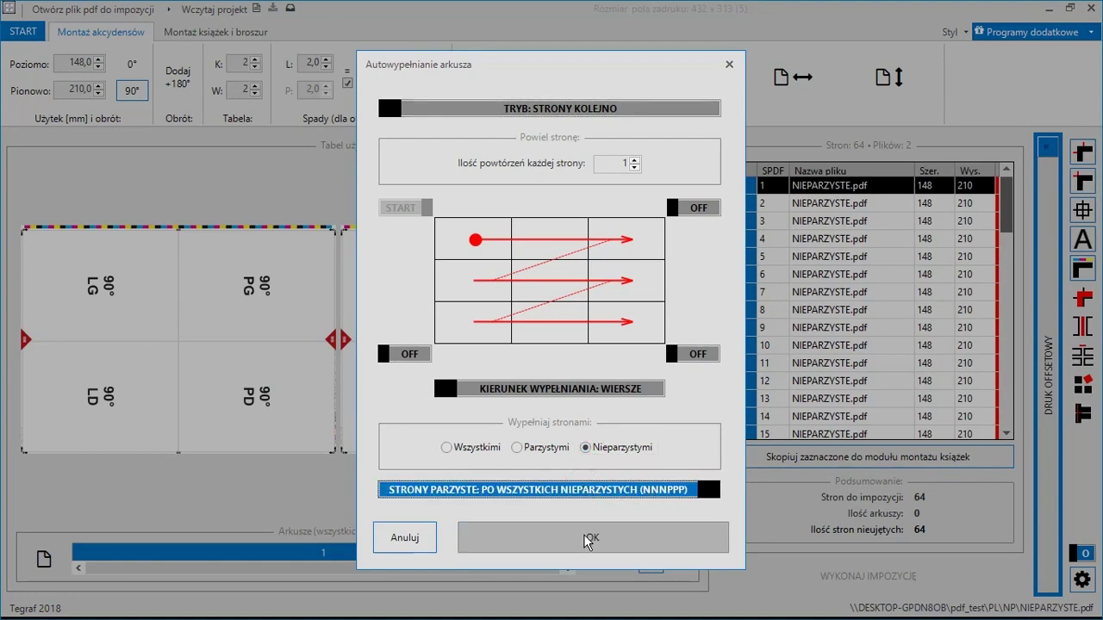
{"action": "left_click", "coordinate": [585, 538]}
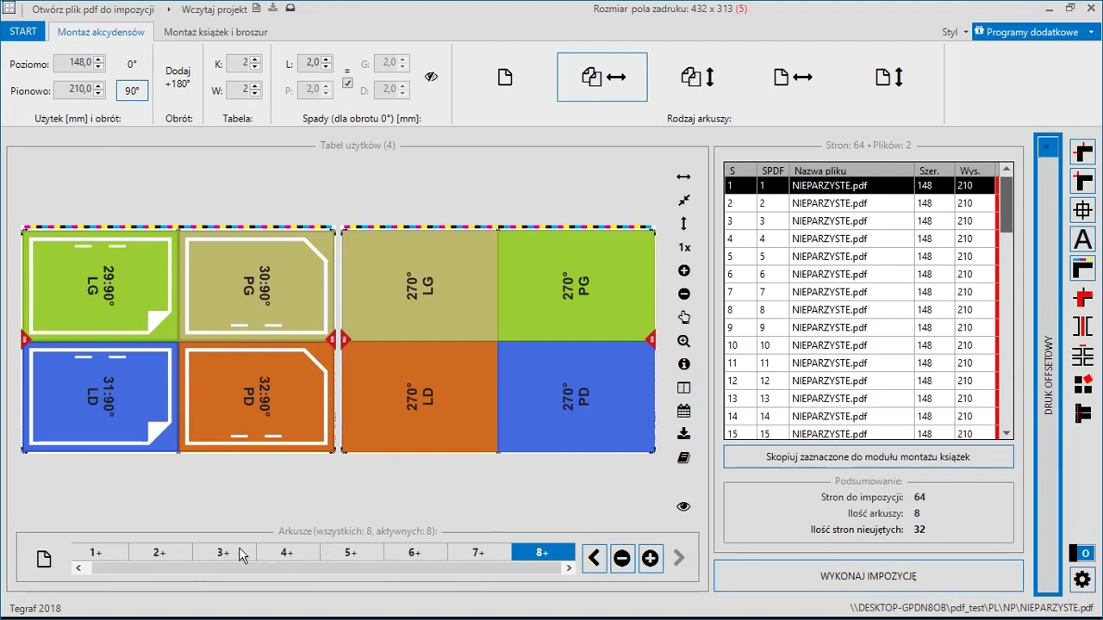
Step: Turn on the page content preview and check the odd-page layout on sheets 1 to 3
{"action": "left_click", "coordinate": [97, 554]}
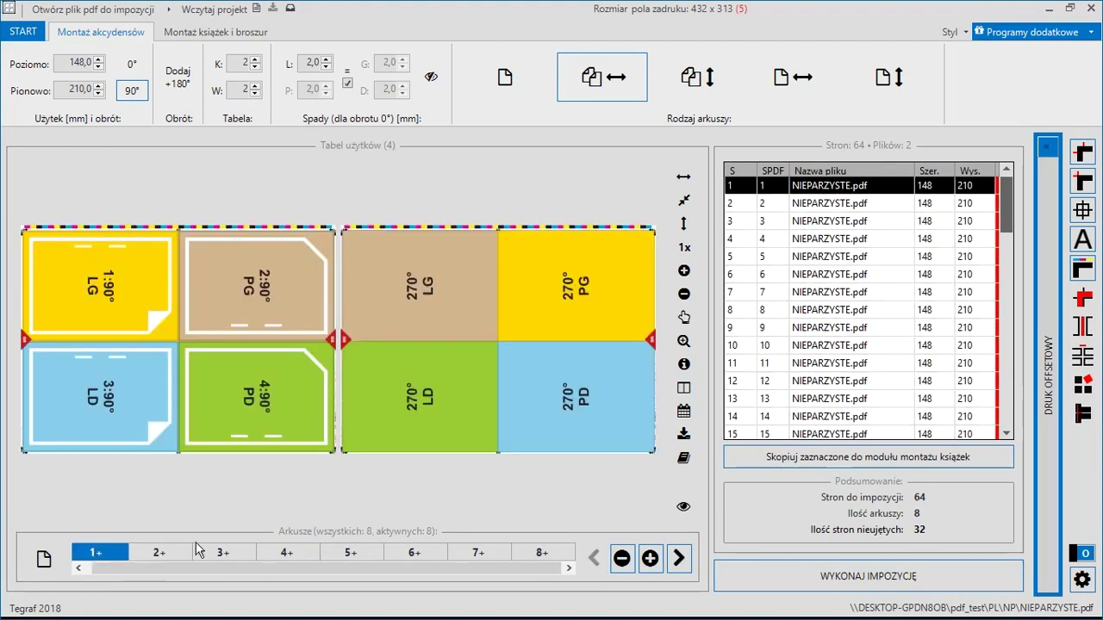
{"action": "left_click", "coordinate": [683, 507]}
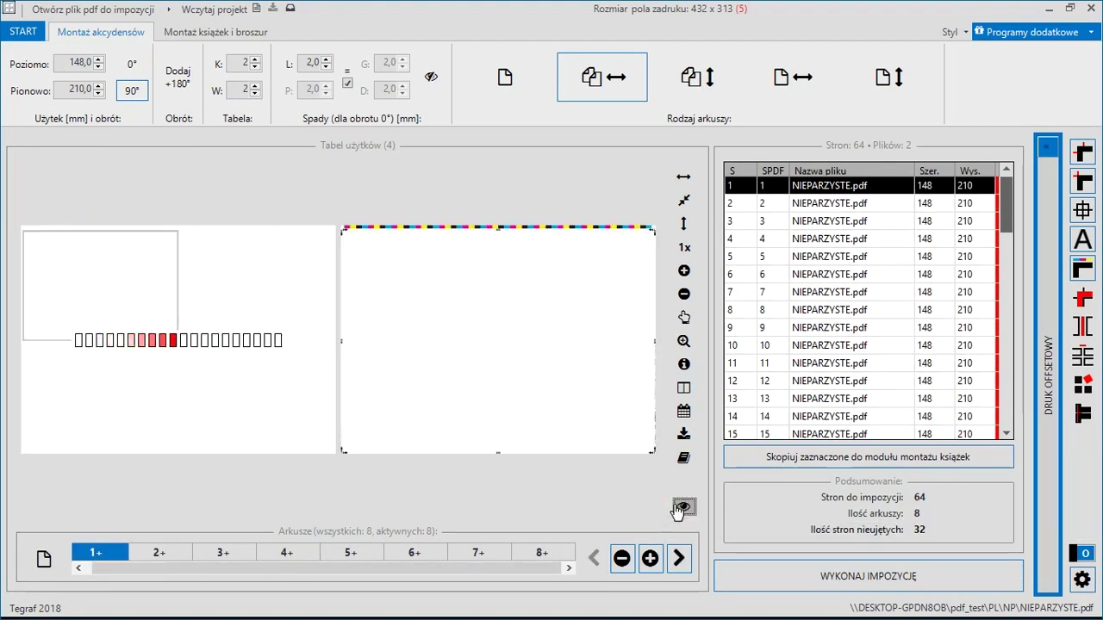
{"action": "left_click", "coordinate": [181, 557]}
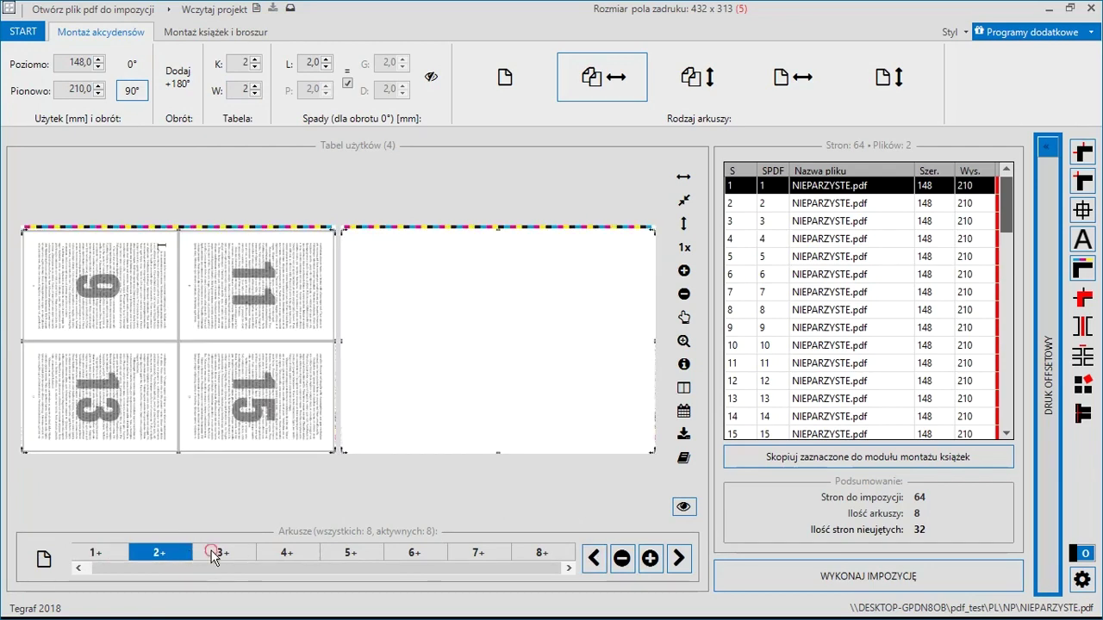
{"action": "left_click", "coordinate": [214, 557]}
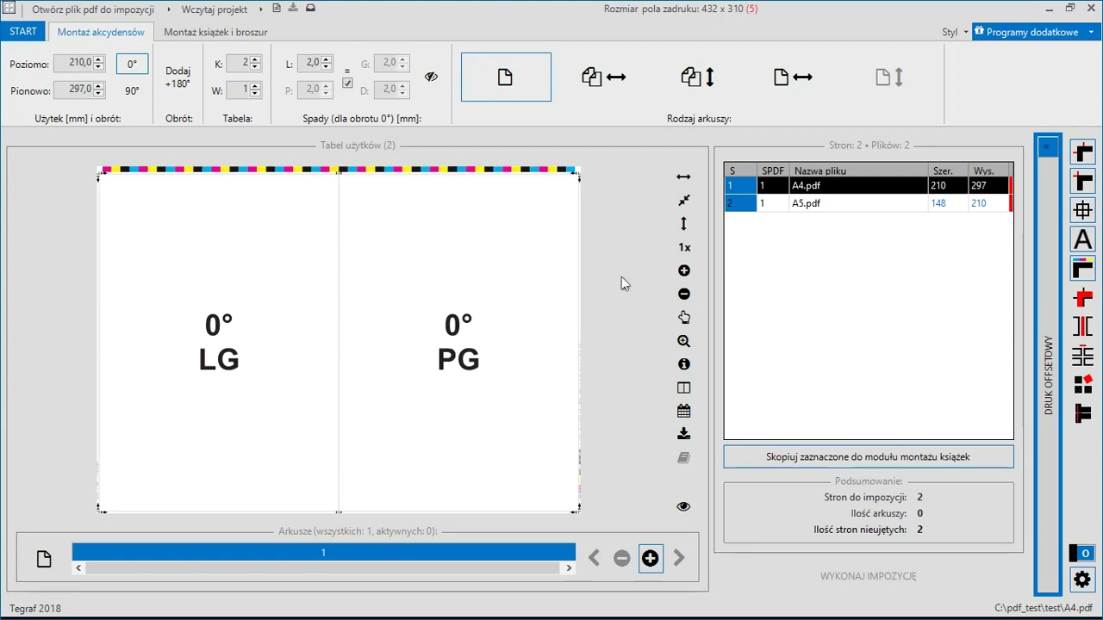
Step: Place A4.pdf in the left slot and A5.pdf in the right slot, aligning the A5 page to its slot's lower-left corner (Lewego Dolnego)
{"action": "left_click_drag", "start_coordinate": [800, 191], "coordinate": [308, 262]}
{"action": "left_click_drag", "start_coordinate": [800, 207], "coordinate": [498, 345]}
{"action": "right_click", "coordinate": [465, 341]}
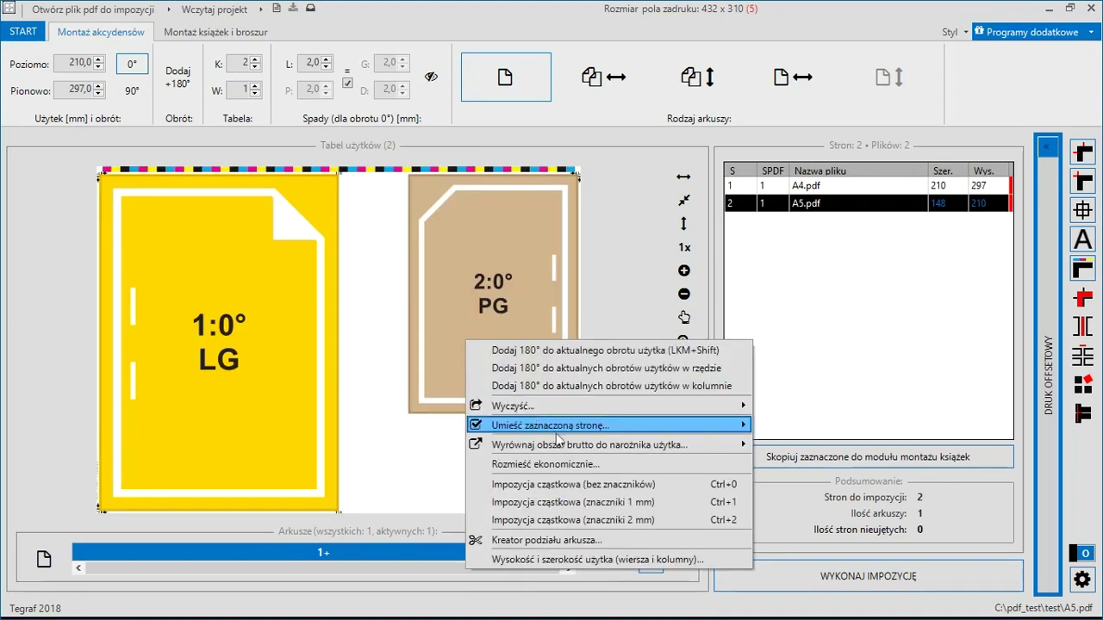
{"action": "mouse_move", "coordinate": [559, 444]}
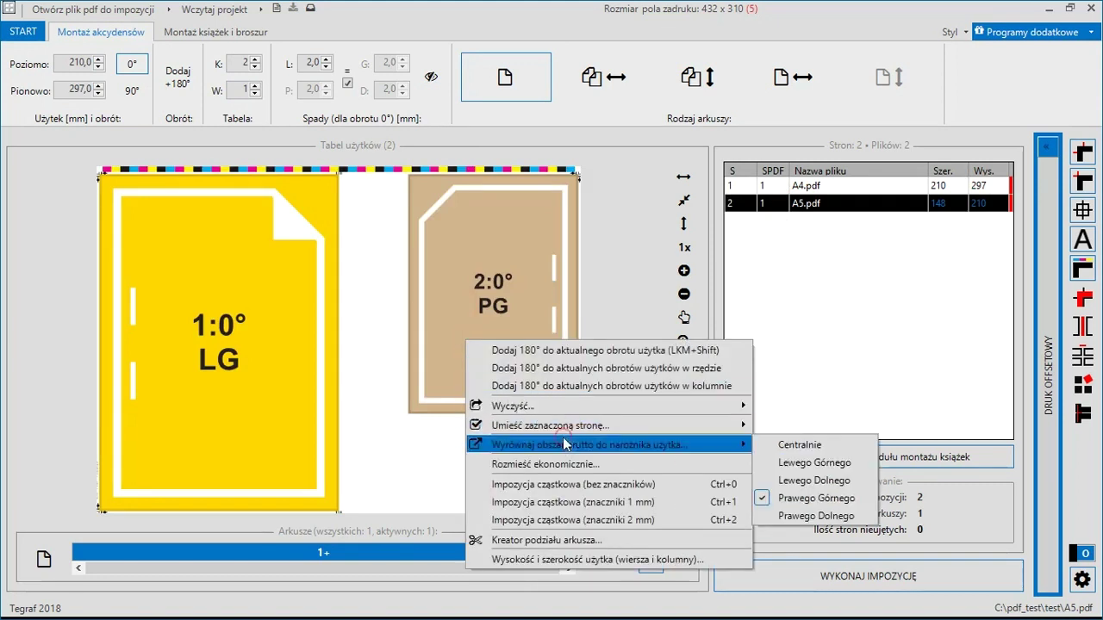
{"action": "left_click", "coordinate": [815, 480]}
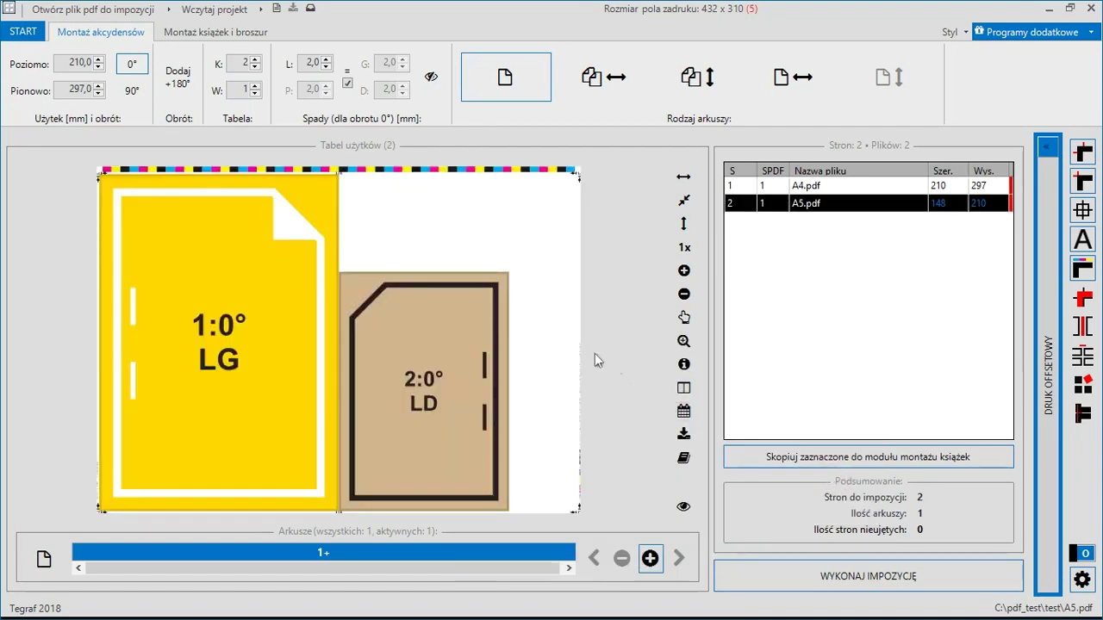
Step: Align the gross area of the A5 page centrally (Centralnie) within its slot
{"action": "right_click", "coordinate": [535, 331]}
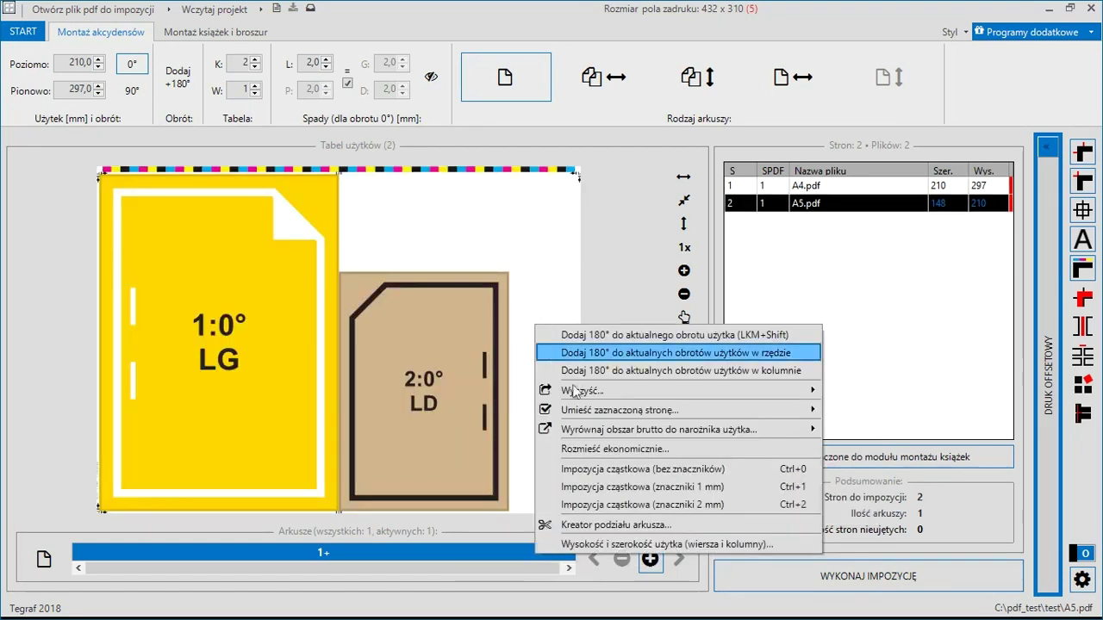
{"action": "mouse_move", "coordinate": [670, 431]}
{"action": "left_click", "coordinate": [857, 431]}
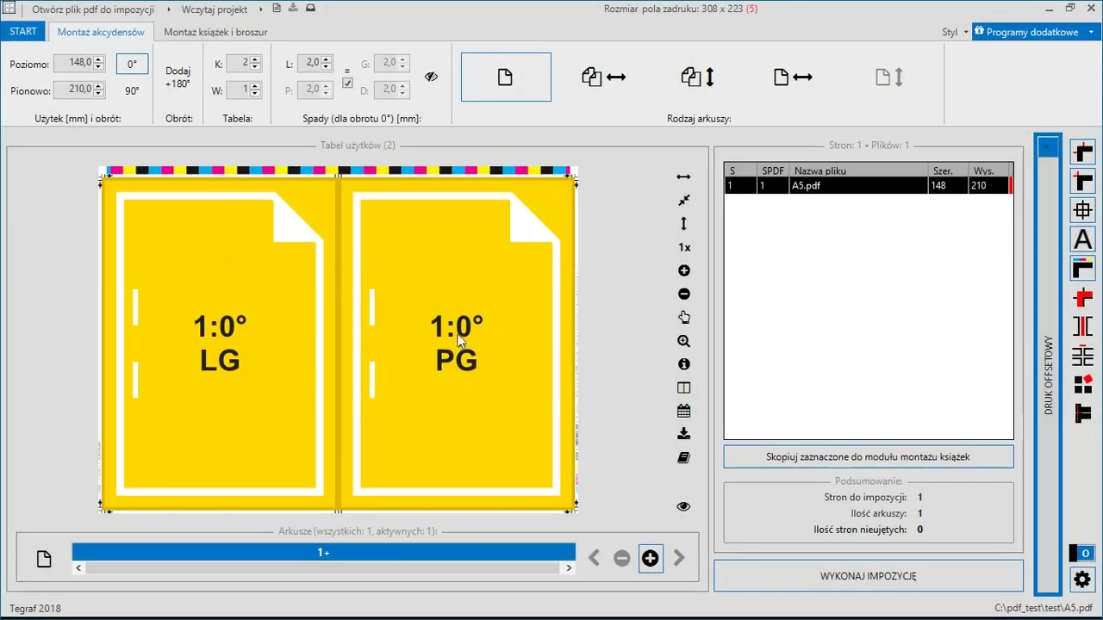
Step: Create two partial impositions of the two-up A5 sheet, one without marks and one with 1 mm marks
{"action": "right_click", "coordinate": [459, 338]}
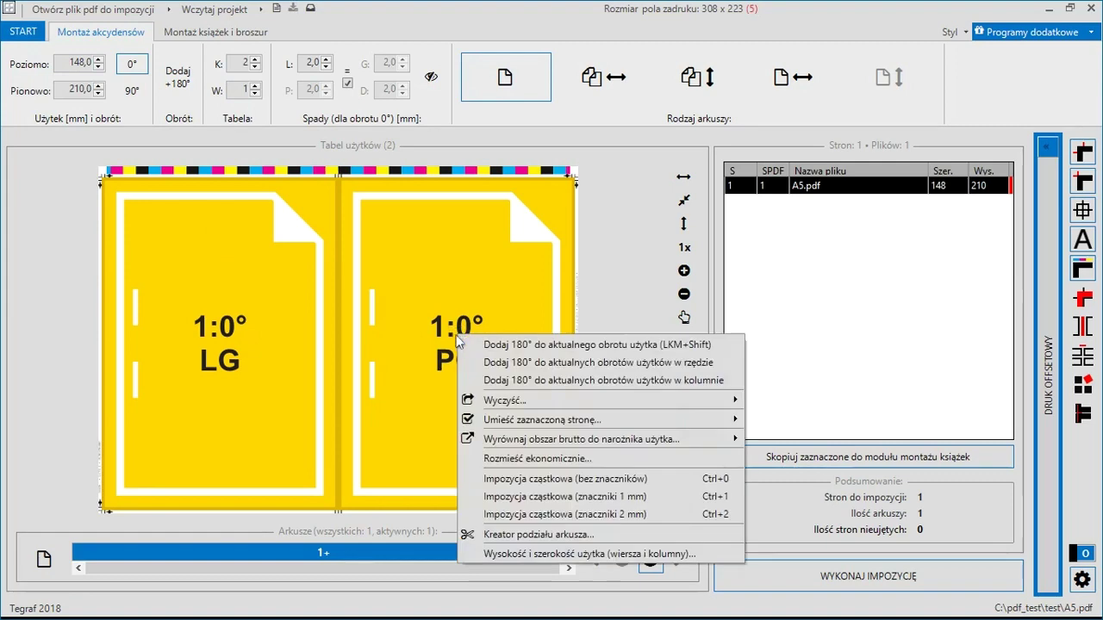
{"action": "left_click", "coordinate": [502, 479]}
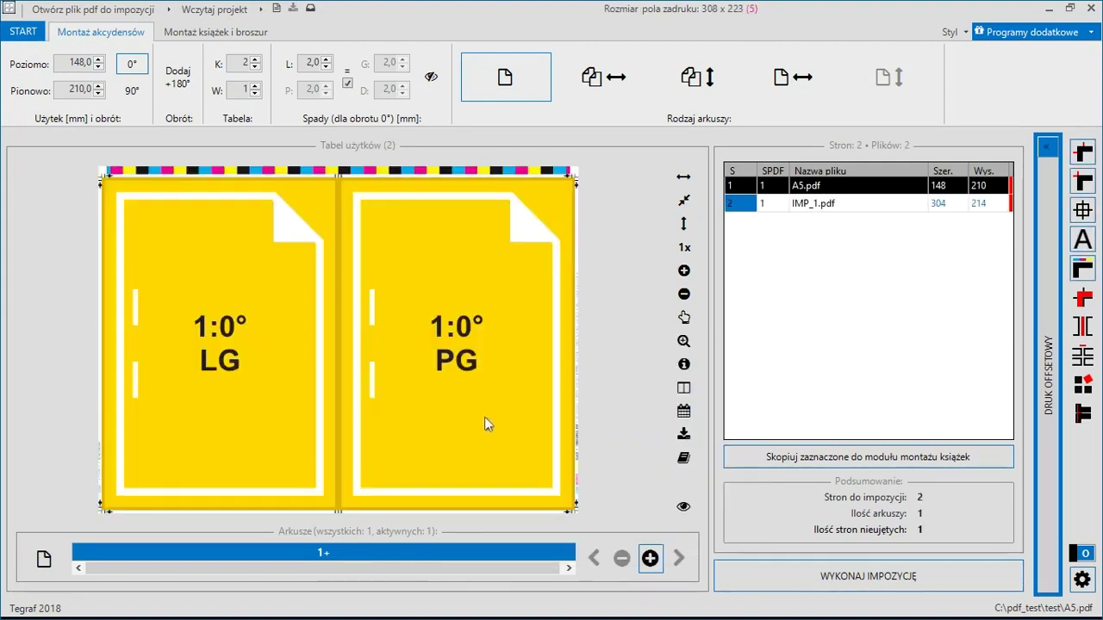
{"action": "right_click", "coordinate": [477, 384]}
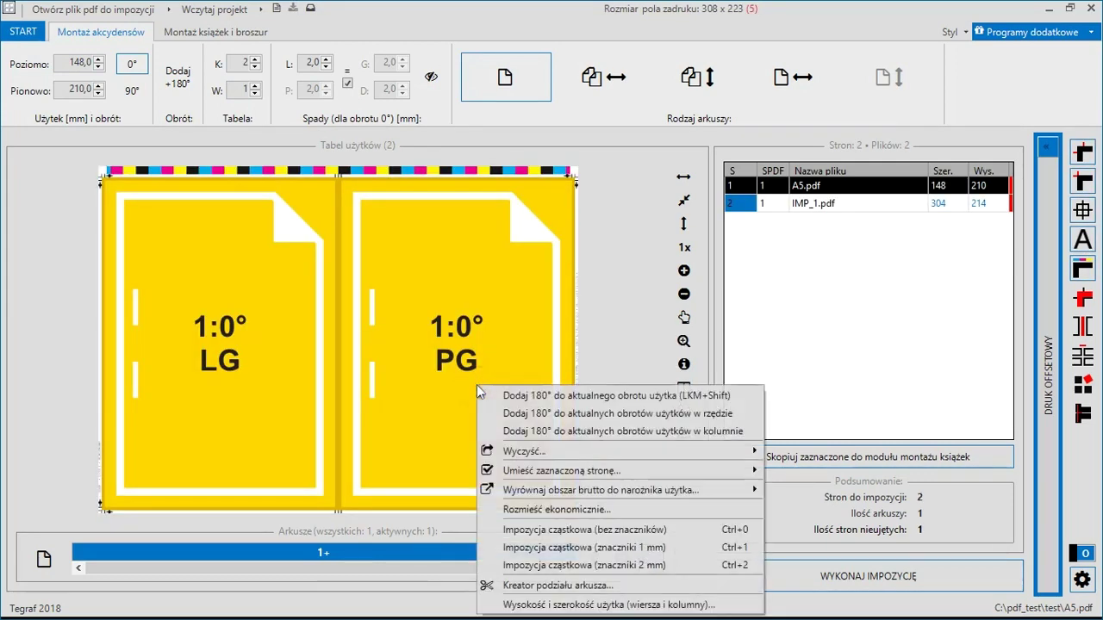
{"action": "left_click", "coordinate": [515, 541]}
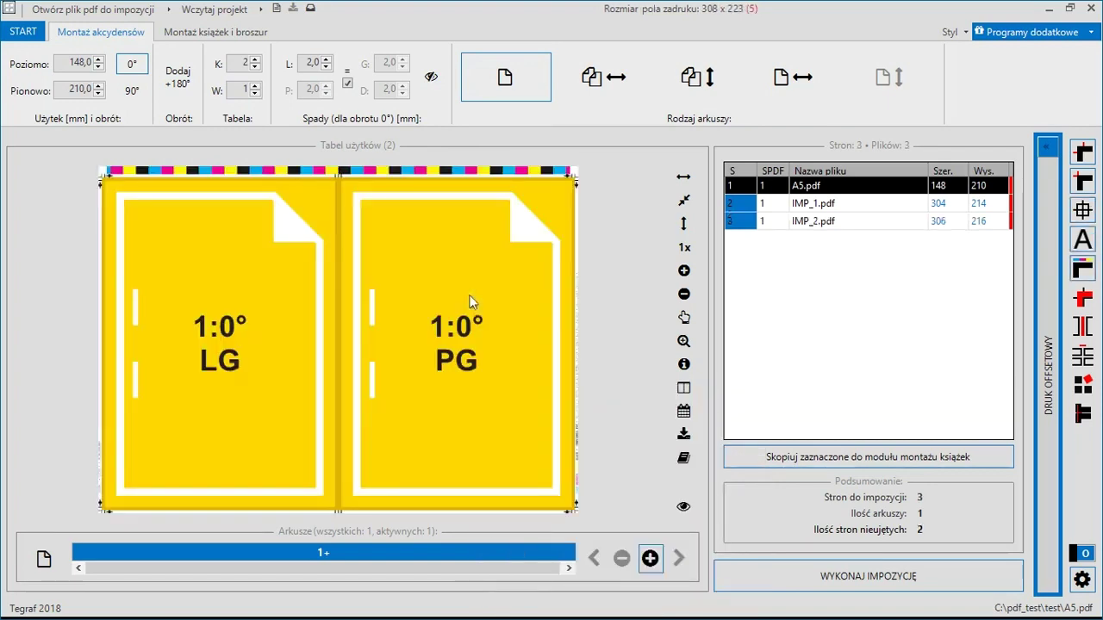
Step: Create a third partial imposition of the two-up A5 sheet with 2 mm marks
{"action": "right_click", "coordinate": [472, 302]}
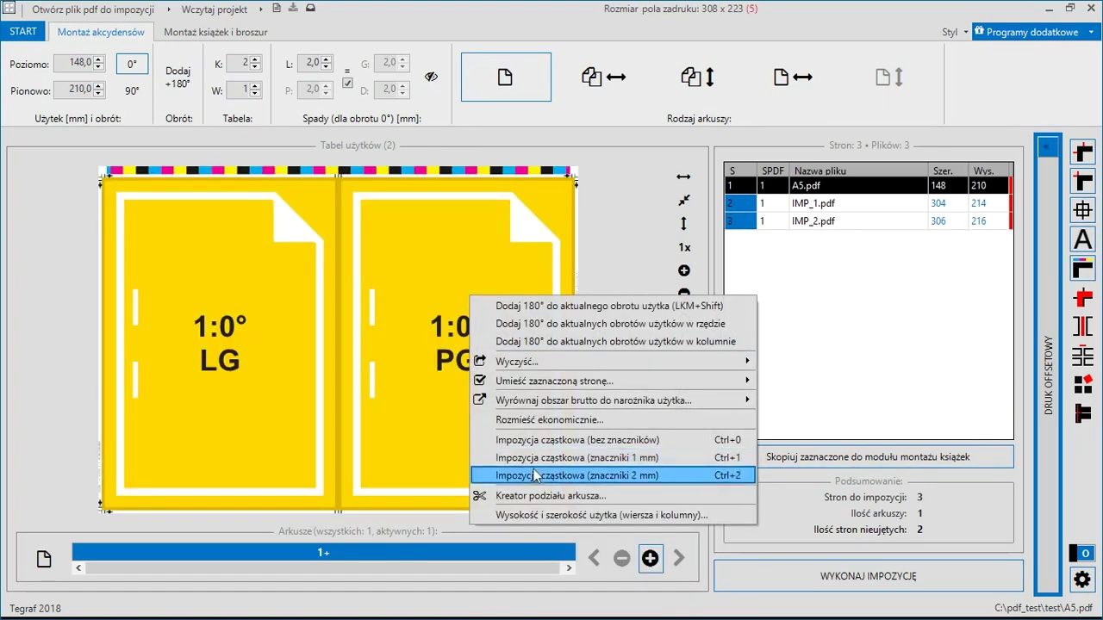
{"action": "left_click", "coordinate": [534, 476]}
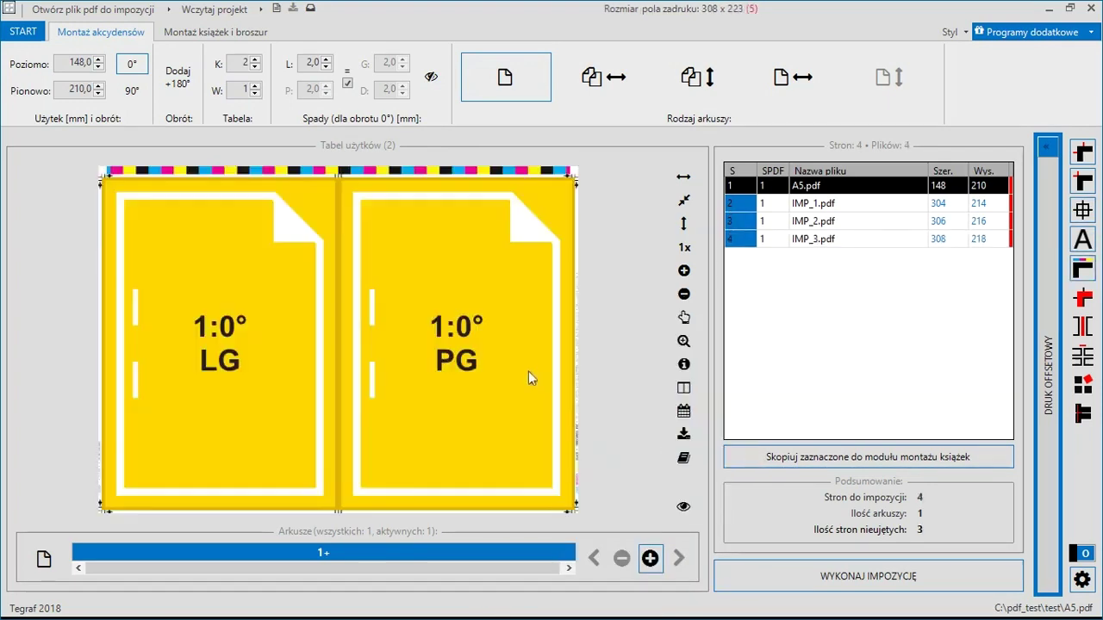
Step: Open IMP_1.pdf in the PDF reader and examine the page's upper-left corner up close
{"action": "left_click", "coordinate": [817, 205]}
{"action": "right_click", "coordinate": [819, 211]}
{"action": "left_click", "coordinate": [831, 283]}
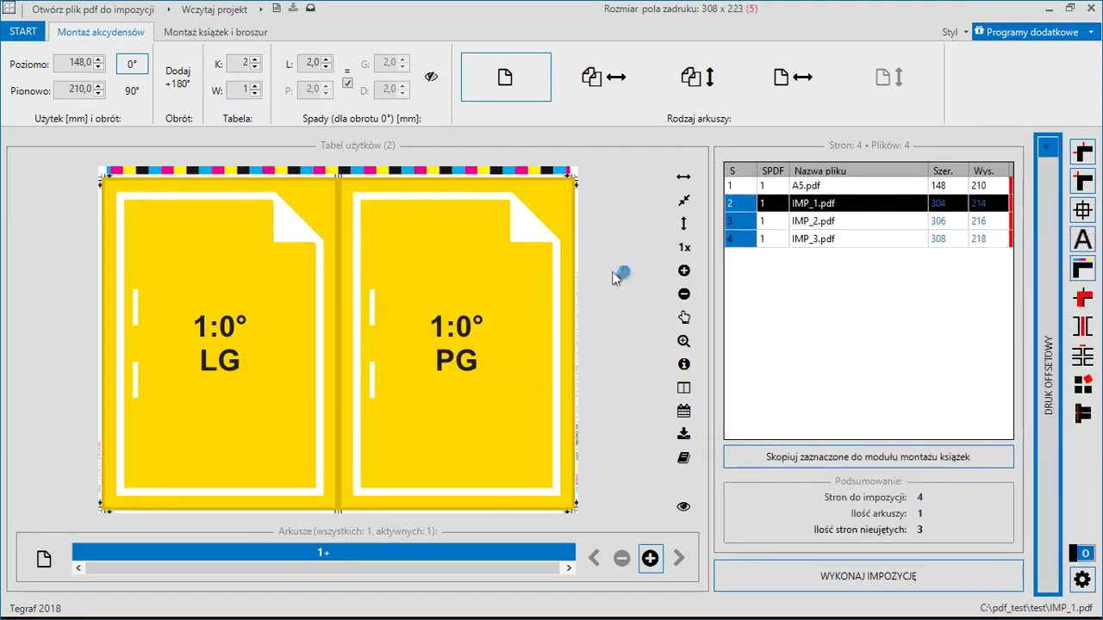
{"action": "left_click", "coordinate": [234, 76]}
{"action": "left_click_drag", "start_coordinate": [241, 141], "coordinate": [168, 73]}
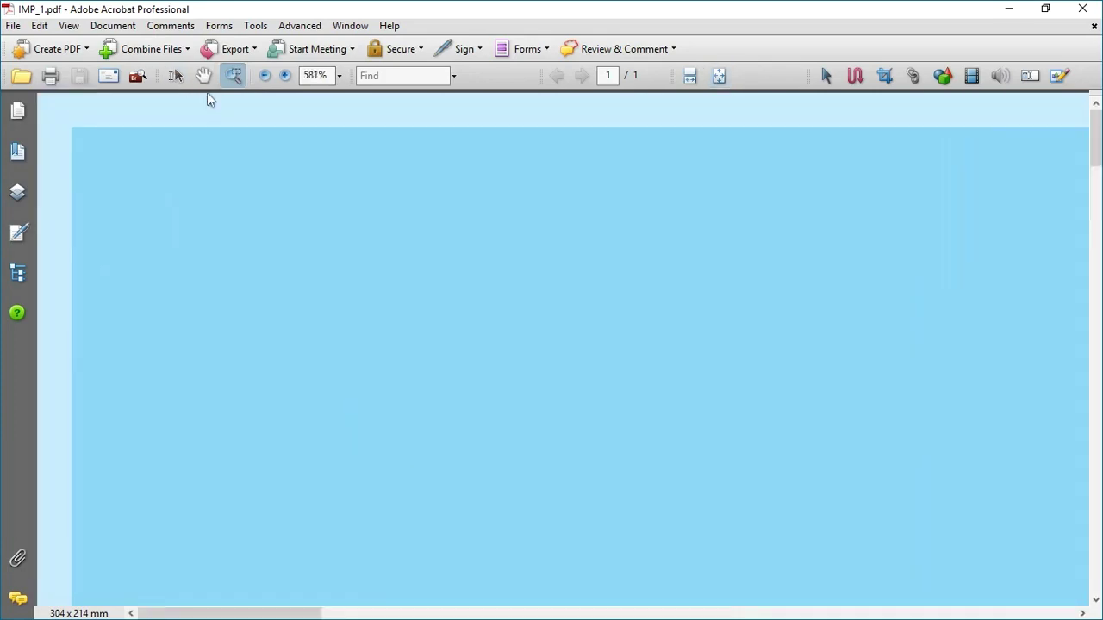
{"action": "left_click", "coordinate": [1083, 8]}
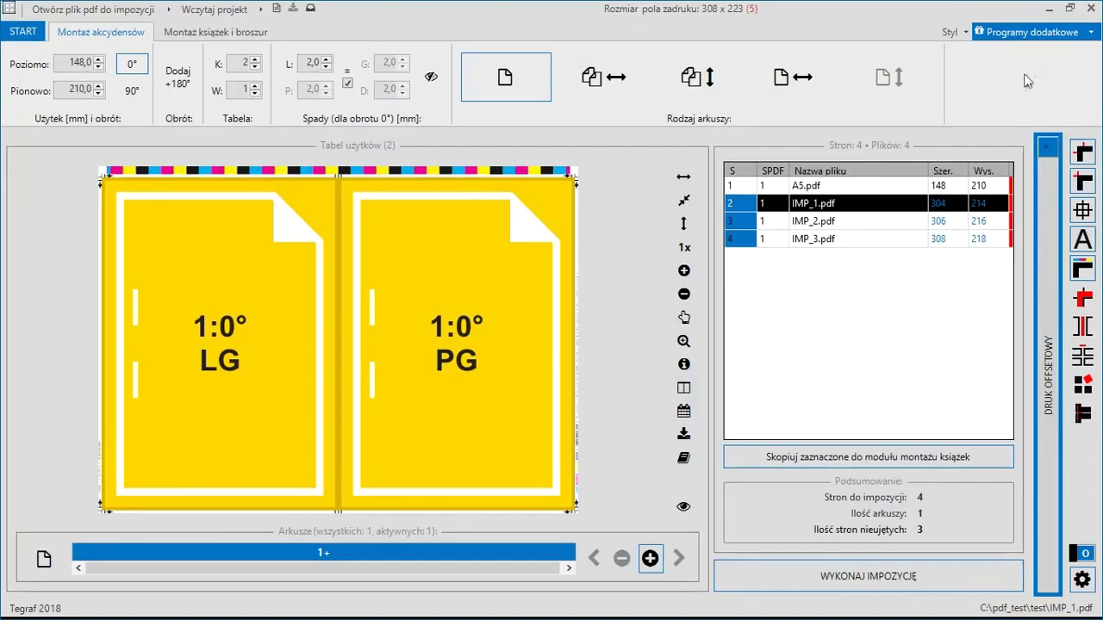
Step: Open IMP_2.pdf in the PDF reader and examine the marks in its upper-left corner
{"action": "left_click", "coordinate": [817, 222]}
{"action": "right_click", "coordinate": [817, 222]}
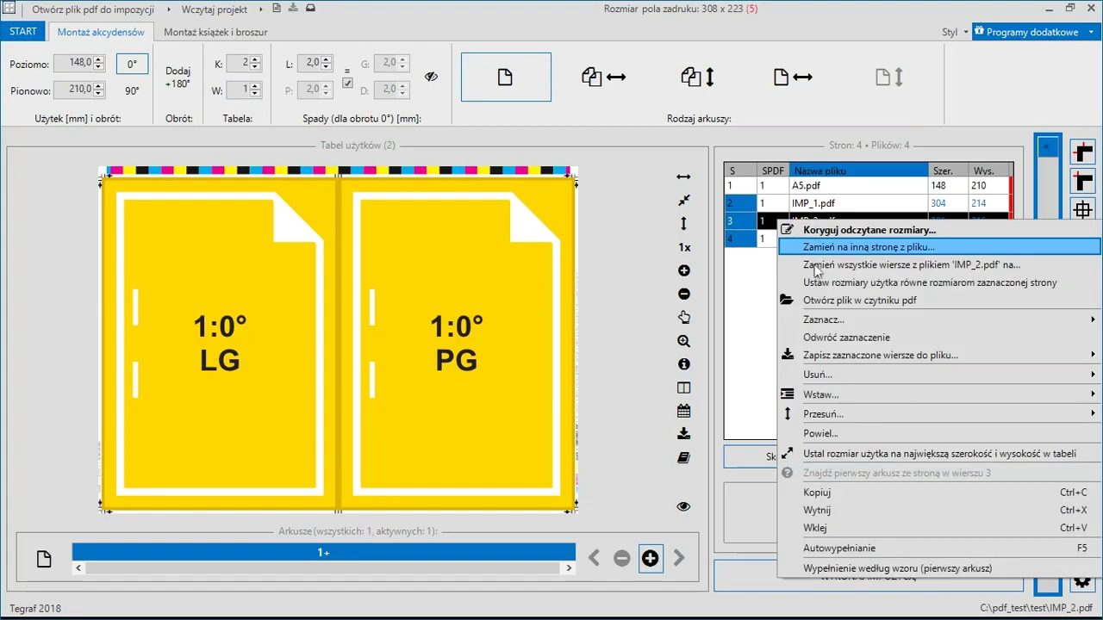
{"action": "left_click", "coordinate": [815, 300]}
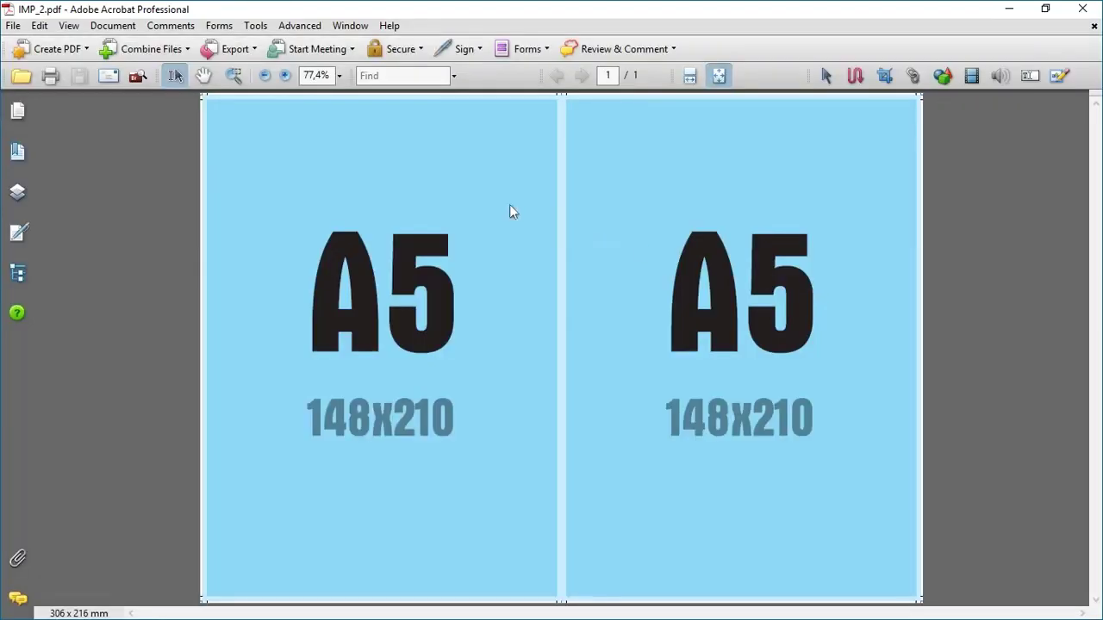
{"action": "left_click", "coordinate": [233, 77]}
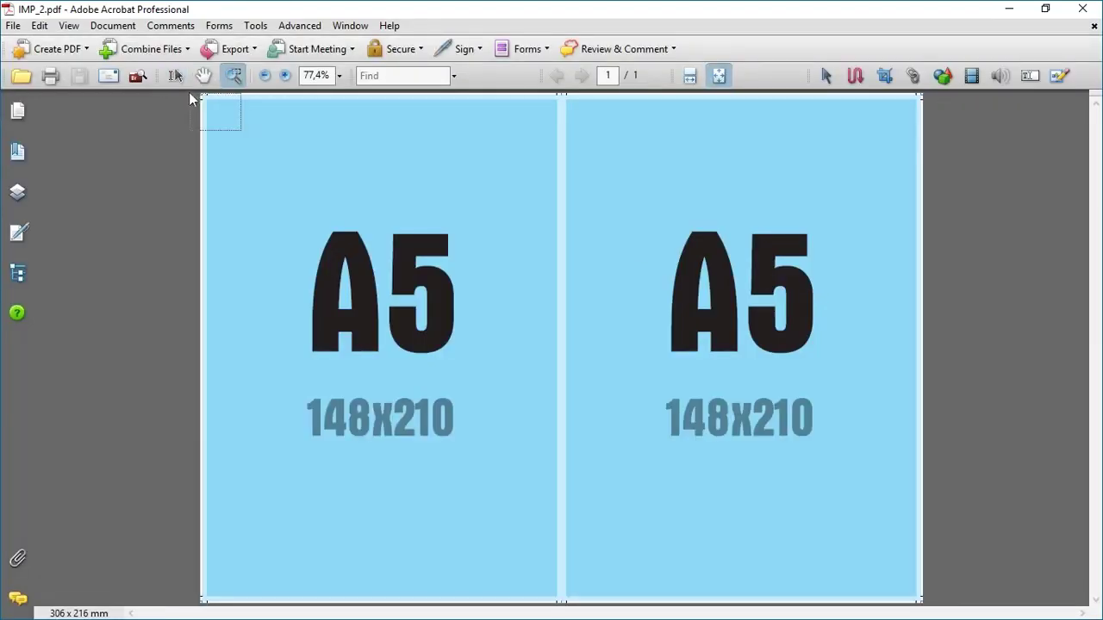
{"action": "left_click_drag", "start_coordinate": [241, 131], "coordinate": [190, 94]}
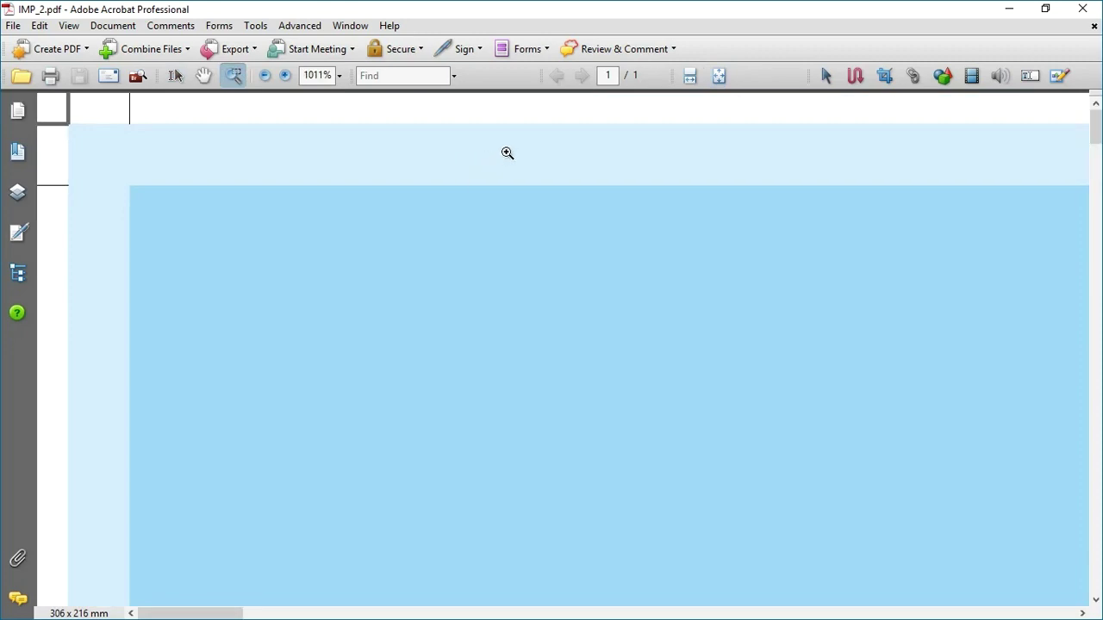
{"action": "left_click", "coordinate": [1082, 9]}
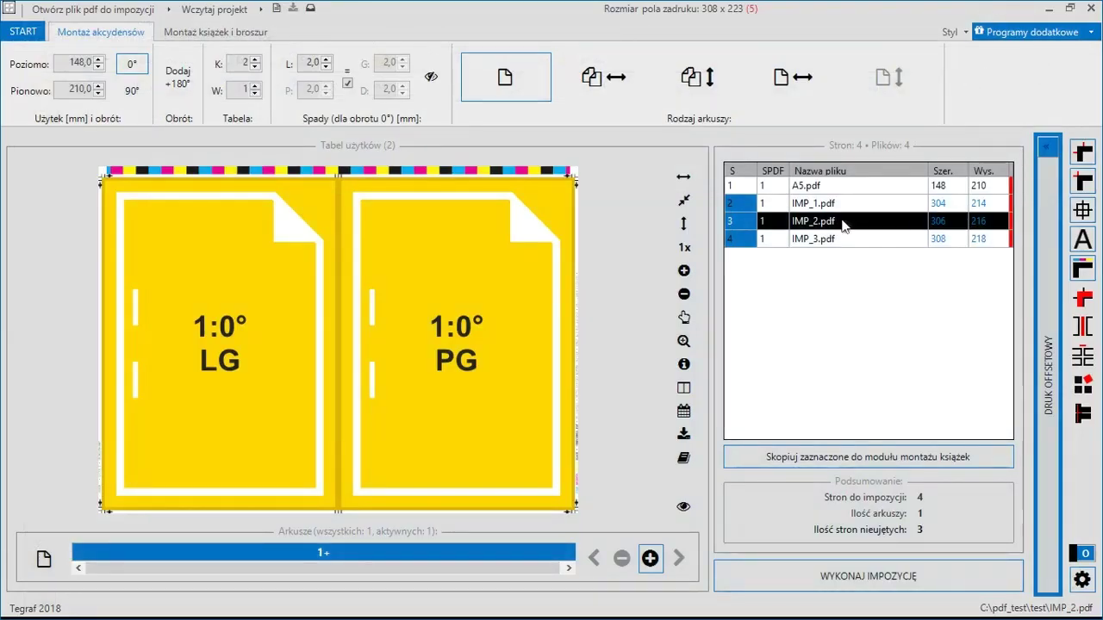
Step: Open IMP_3.pdf in the PDF reader and examine the marks in its upper-left corner
{"action": "left_click", "coordinate": [811, 241]}
{"action": "right_click", "coordinate": [811, 241]}
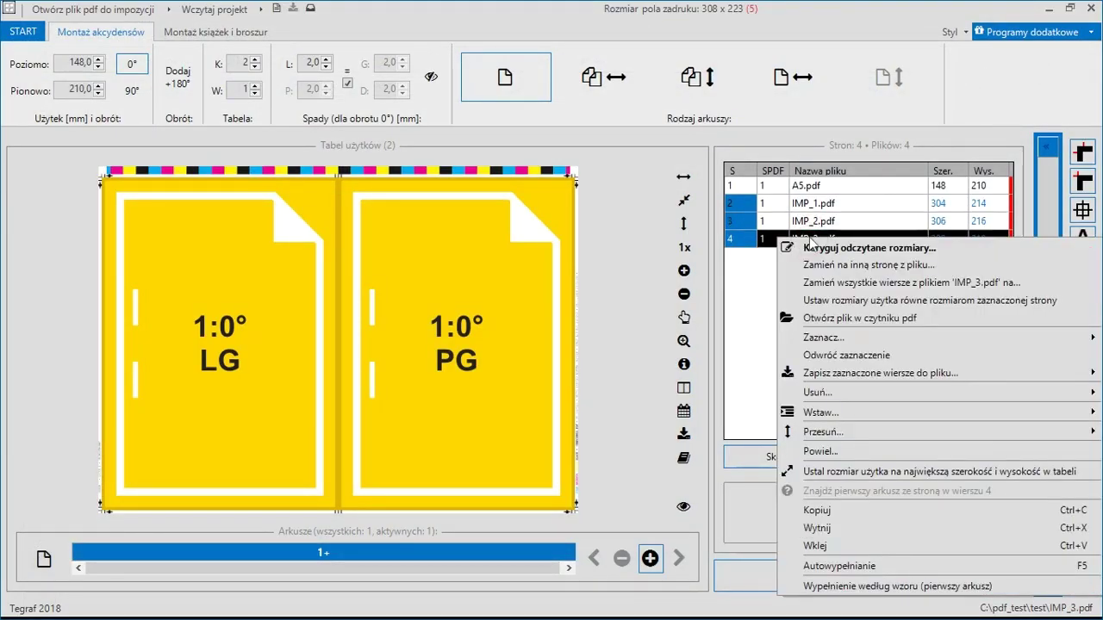
{"action": "left_click", "coordinate": [814, 318]}
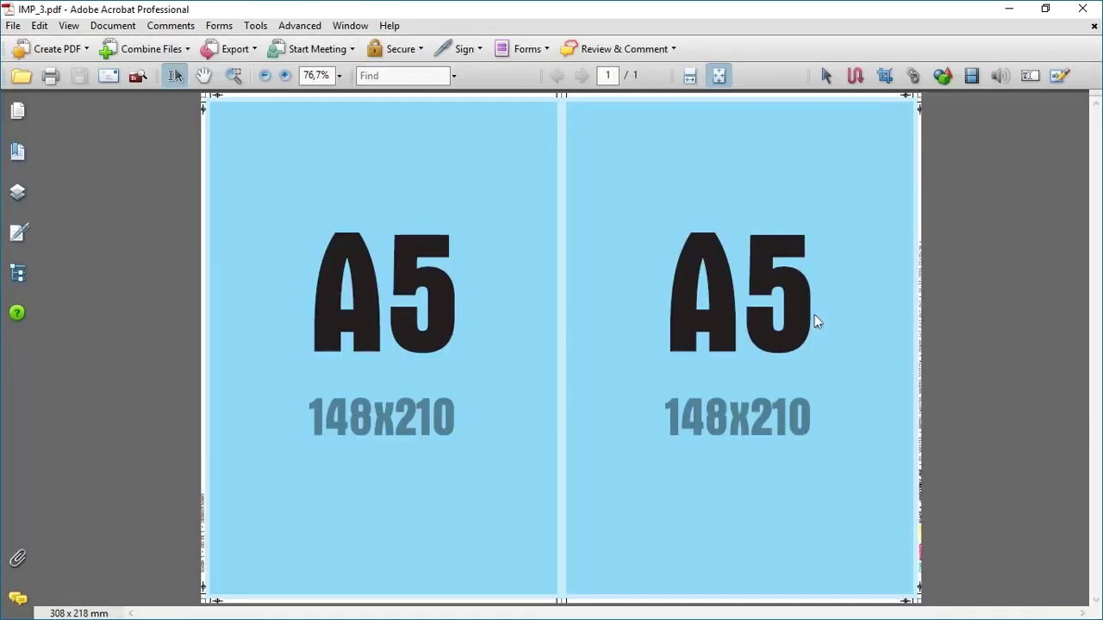
{"action": "left_click", "coordinate": [234, 75]}
{"action": "left_click_drag", "start_coordinate": [204, 91], "coordinate": [271, 155]}
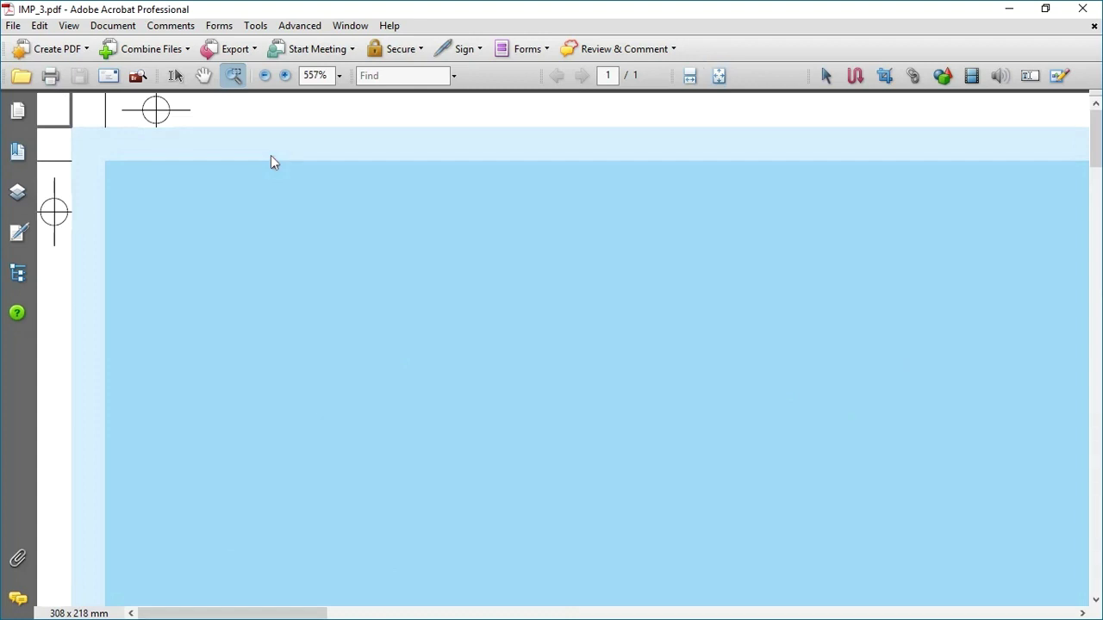
{"action": "left_click", "coordinate": [1082, 9]}
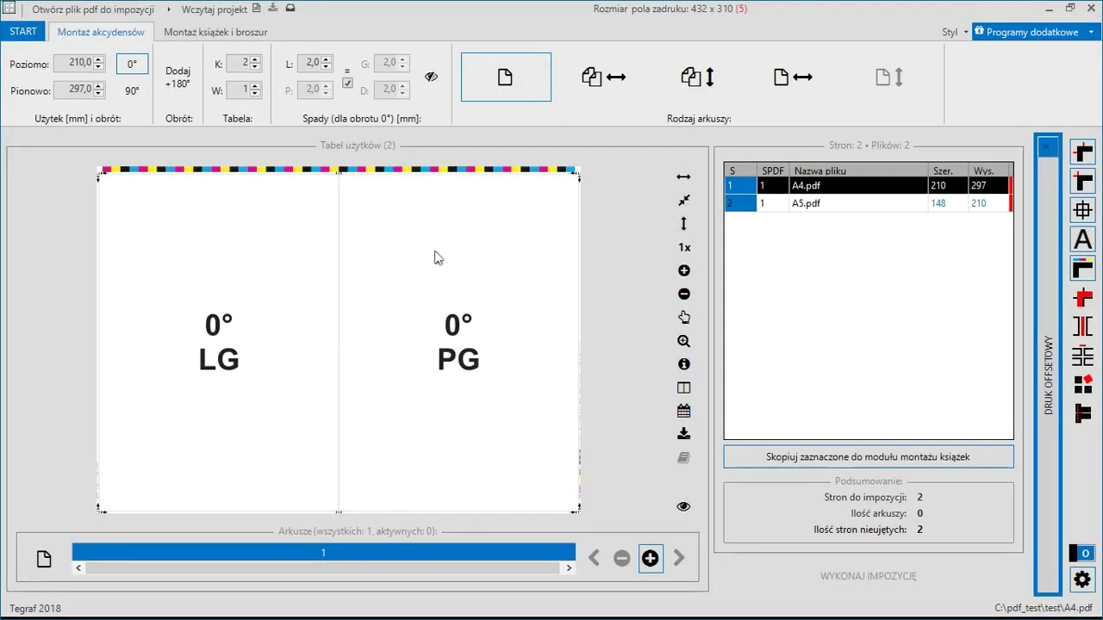
Step: Rotate the slots of the two-column A4 sheet to 90° and set the second column's width to 148 mm
{"action": "left_click", "coordinate": [133, 90]}
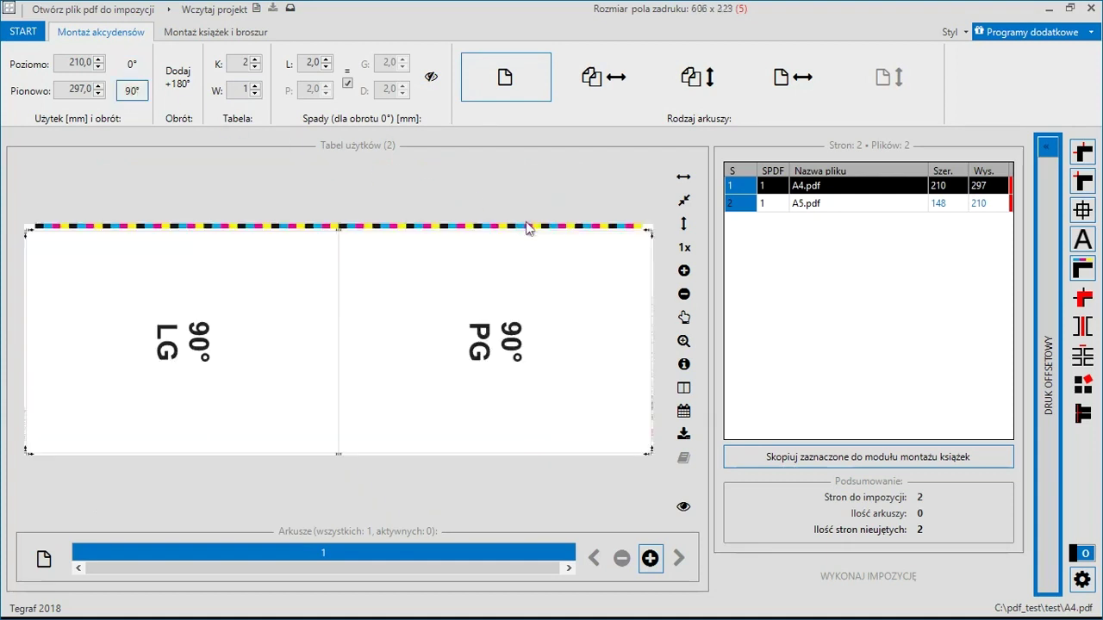
{"action": "right_click", "coordinate": [538, 310]}
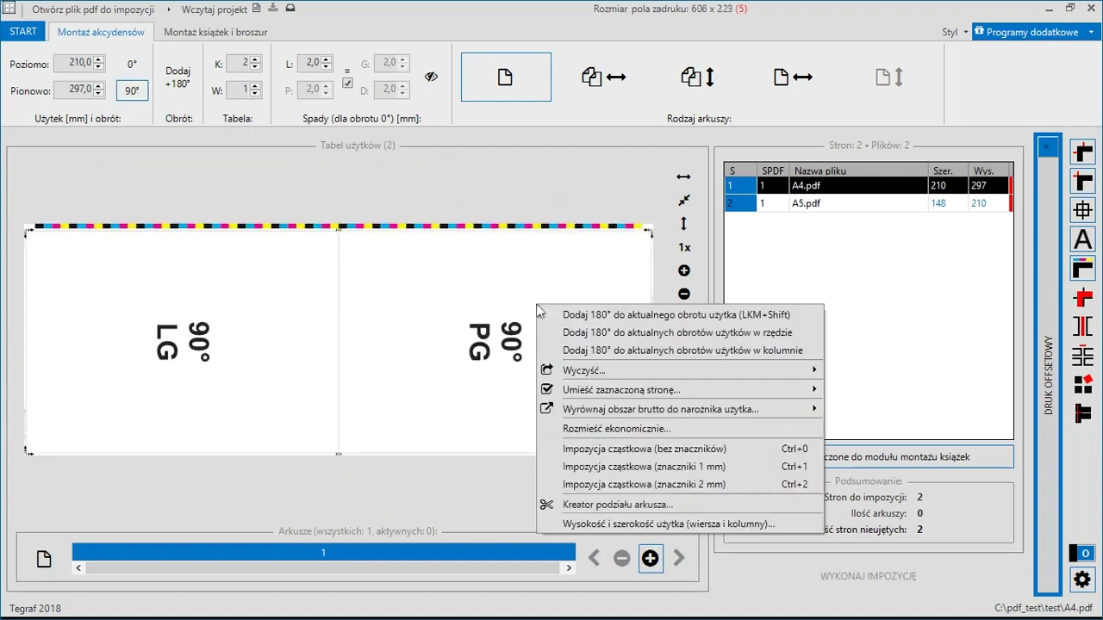
{"action": "left_click", "coordinate": [616, 523]}
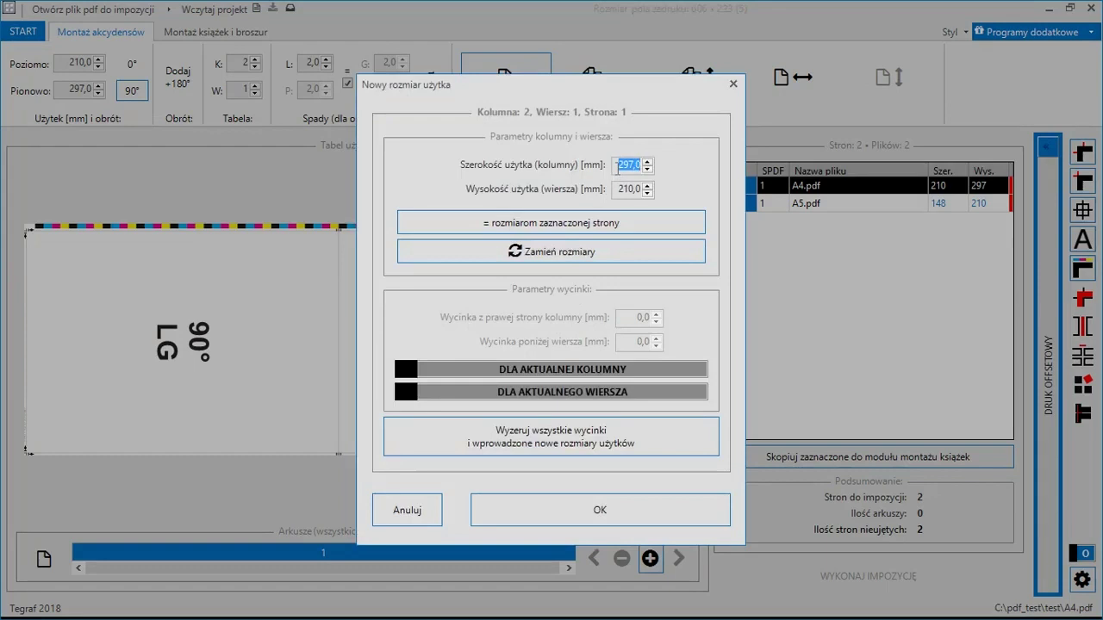
{"action": "type", "text": "148"}
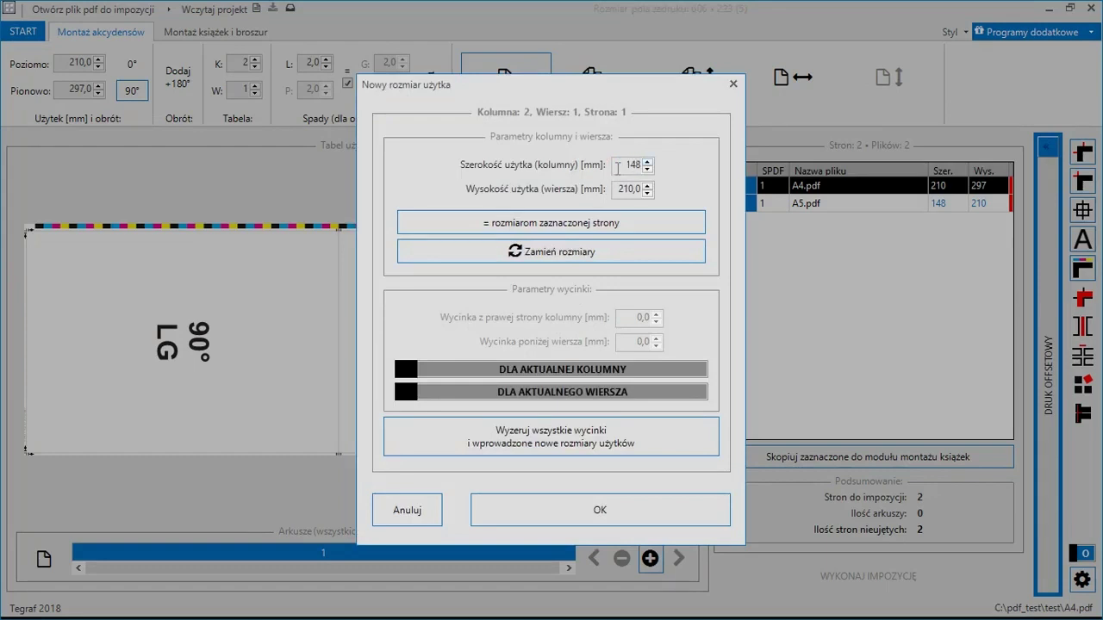
{"action": "left_click", "coordinate": [653, 499]}
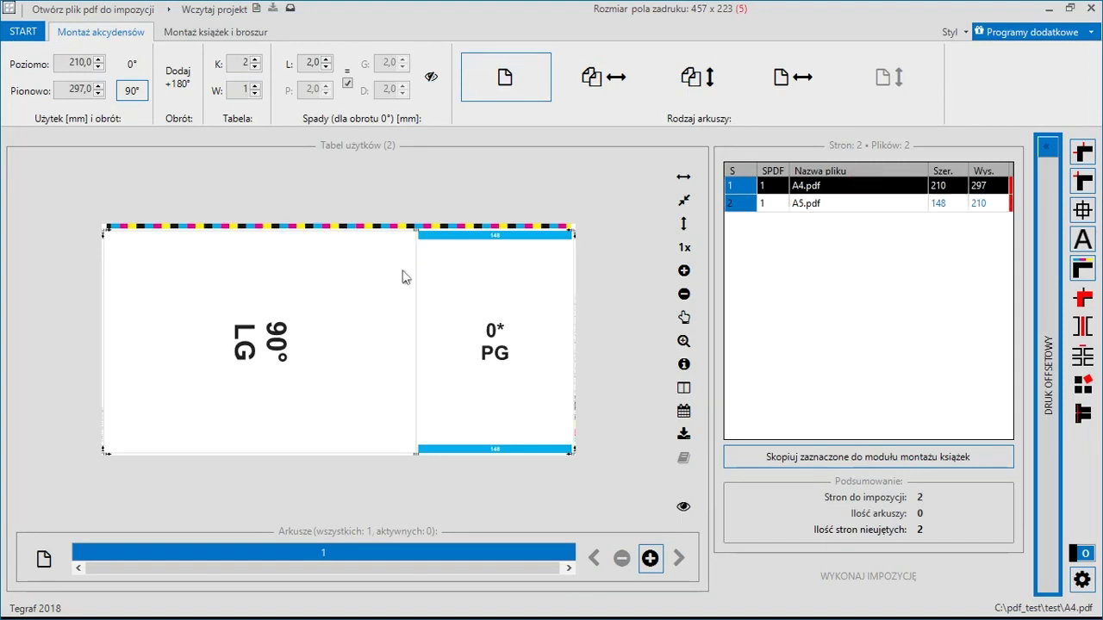
Step: Place A4.pdf in the rotated left slot and A5.pdf in the 148 mm right slot, and preview the page content
{"action": "left_click", "coordinate": [323, 274]}
{"action": "left_click", "coordinate": [764, 209]}
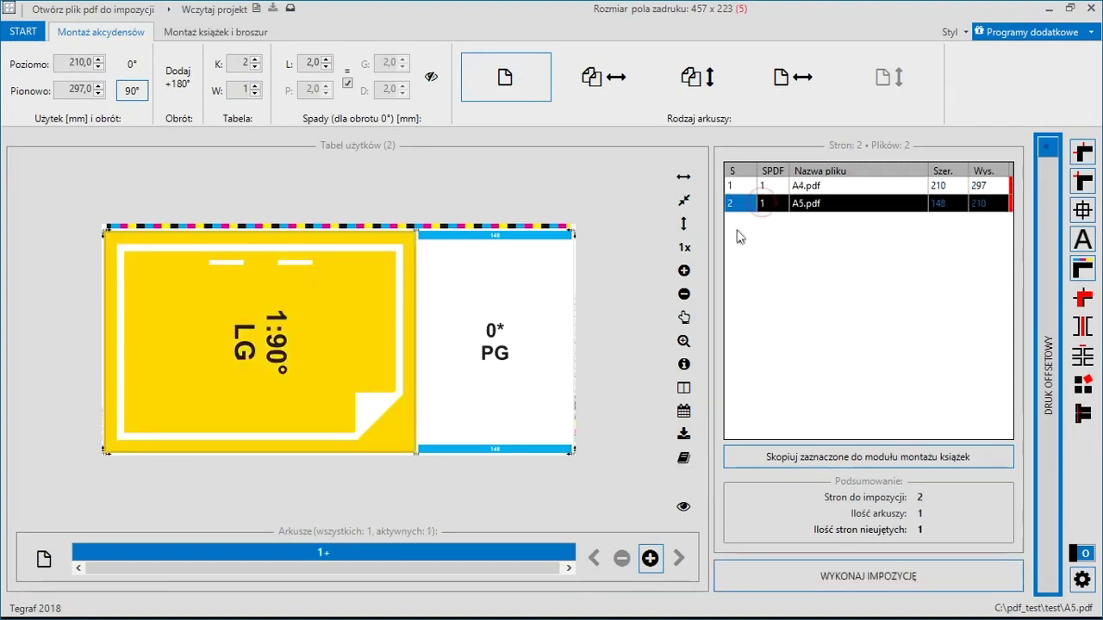
{"action": "left_click", "coordinate": [521, 341]}
{"action": "left_click", "coordinate": [686, 202]}
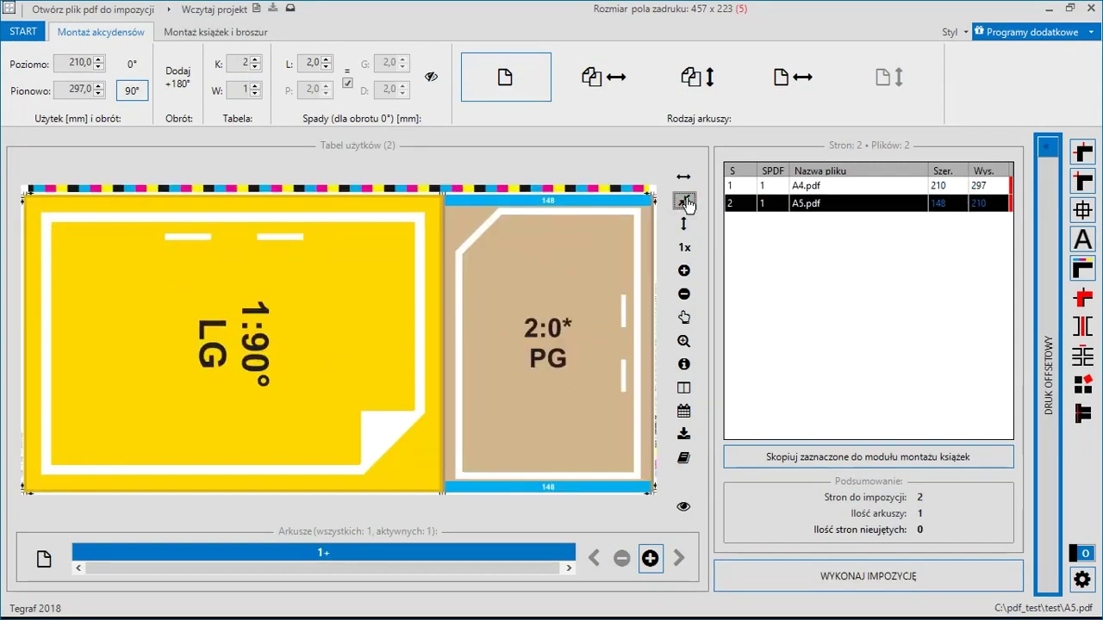
{"action": "left_click", "coordinate": [683, 508]}
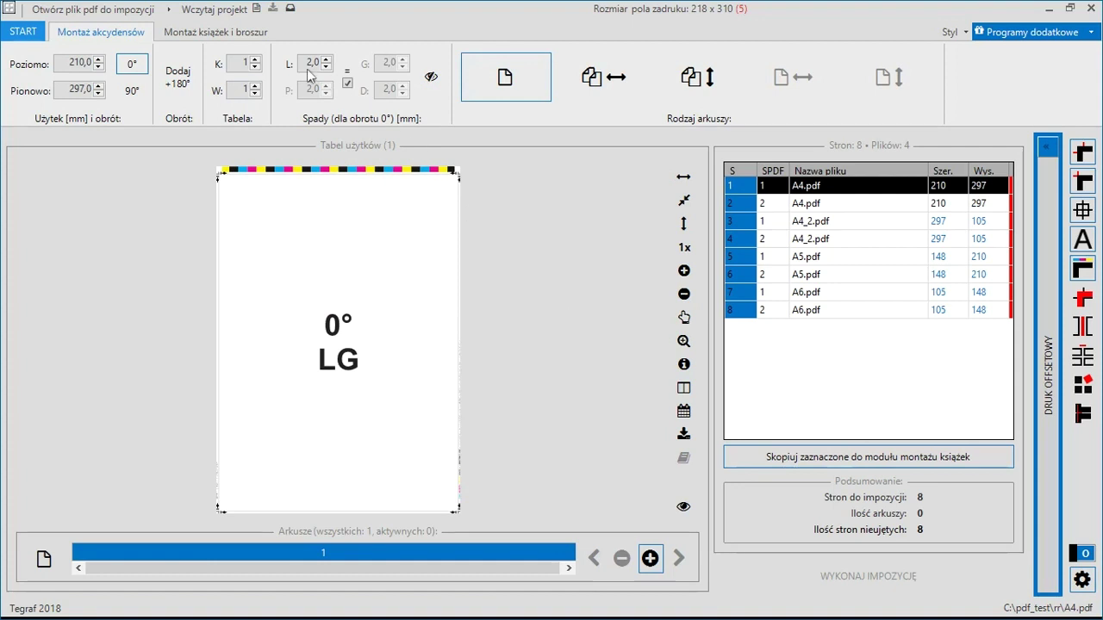
Step: Set up a table of 2 columns and 2 rows with 90° rotation on double-sided sheets turned horizontally
{"action": "left_click", "coordinate": [254, 62]}
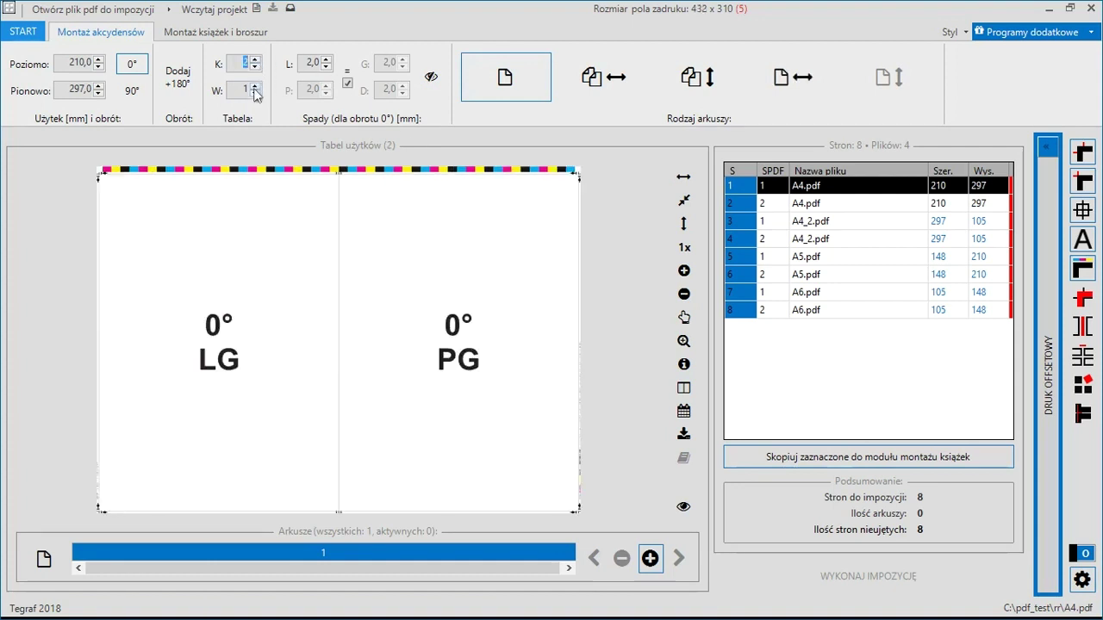
{"action": "left_click", "coordinate": [254, 87]}
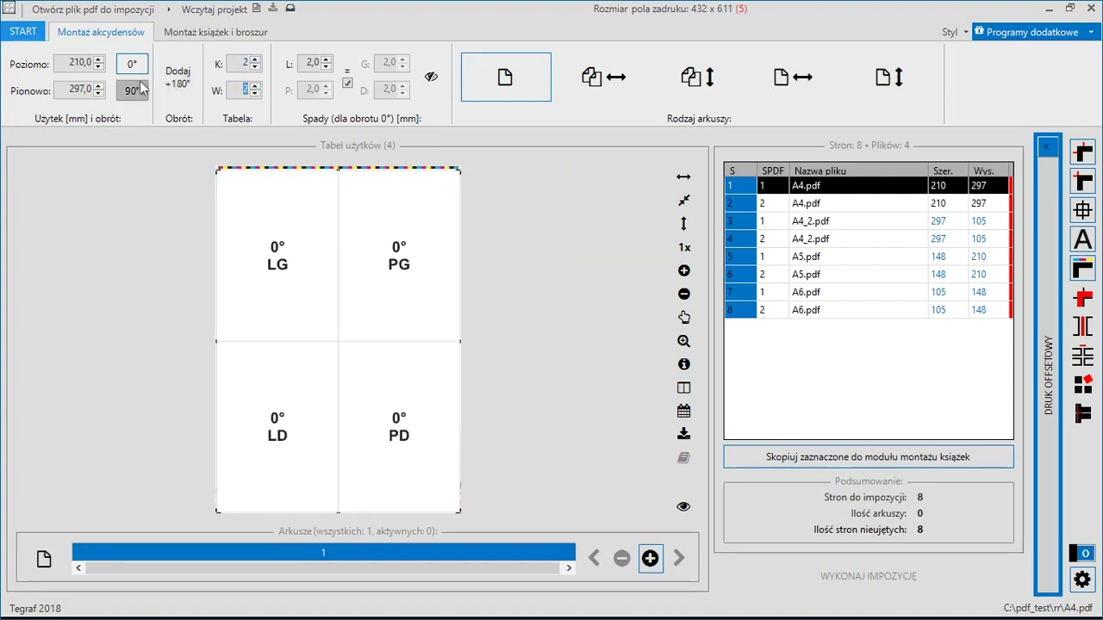
{"action": "left_click", "coordinate": [142, 89]}
{"action": "left_click", "coordinate": [586, 99]}
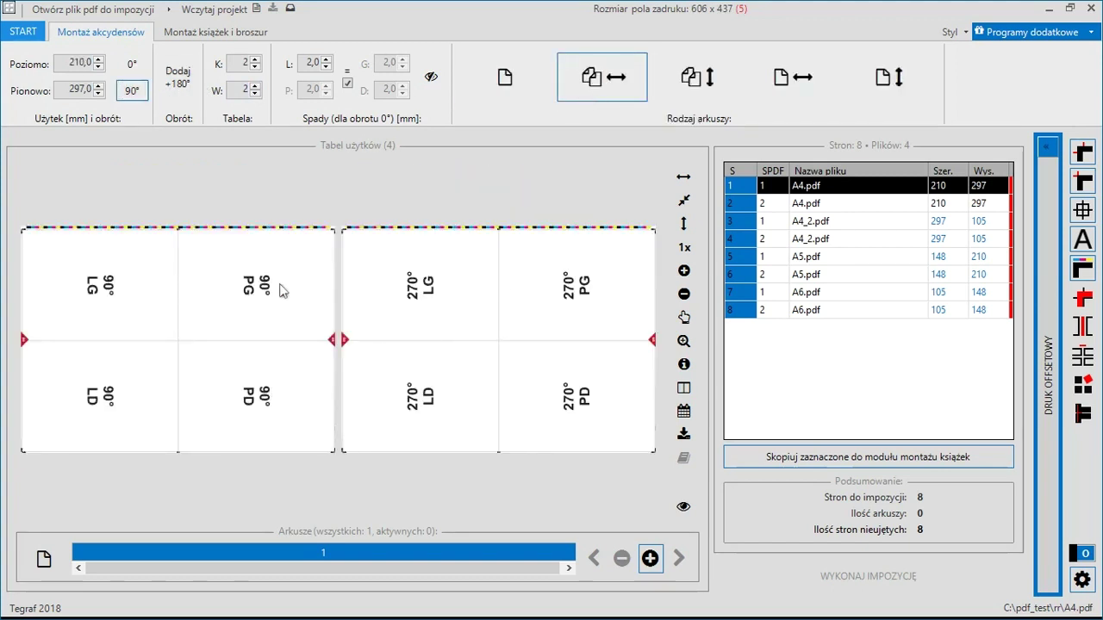
Step: Set the second column's slot width to 148 mm and the second row's slot height to 105 mm
{"action": "right_click", "coordinate": [280, 291]}
{"action": "left_click", "coordinate": [413, 503]}
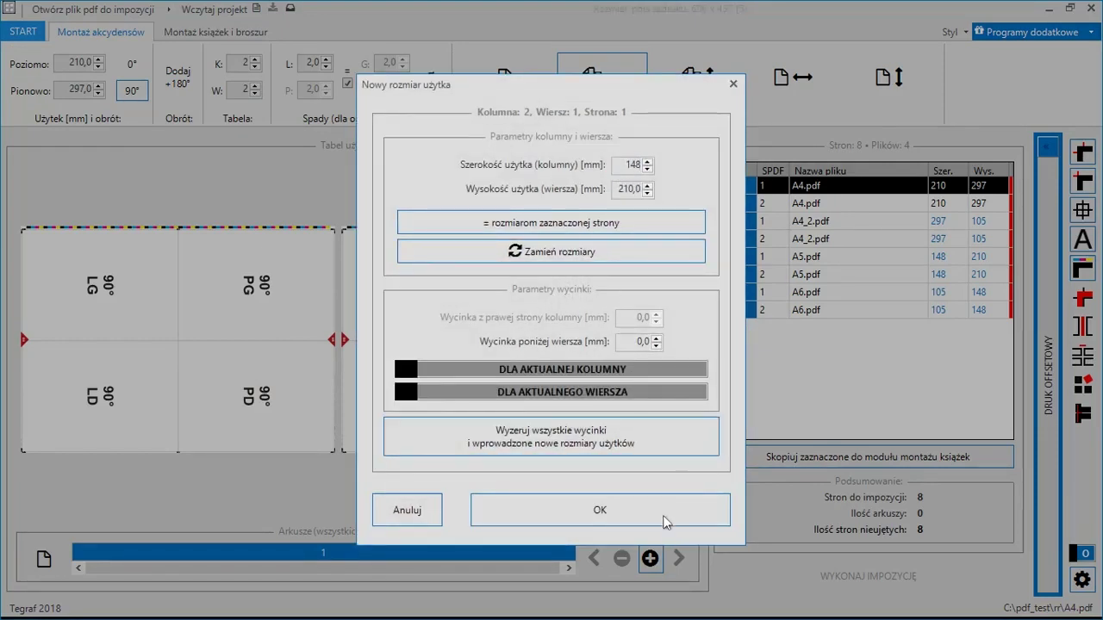
{"action": "left_click", "coordinate": [662, 515]}
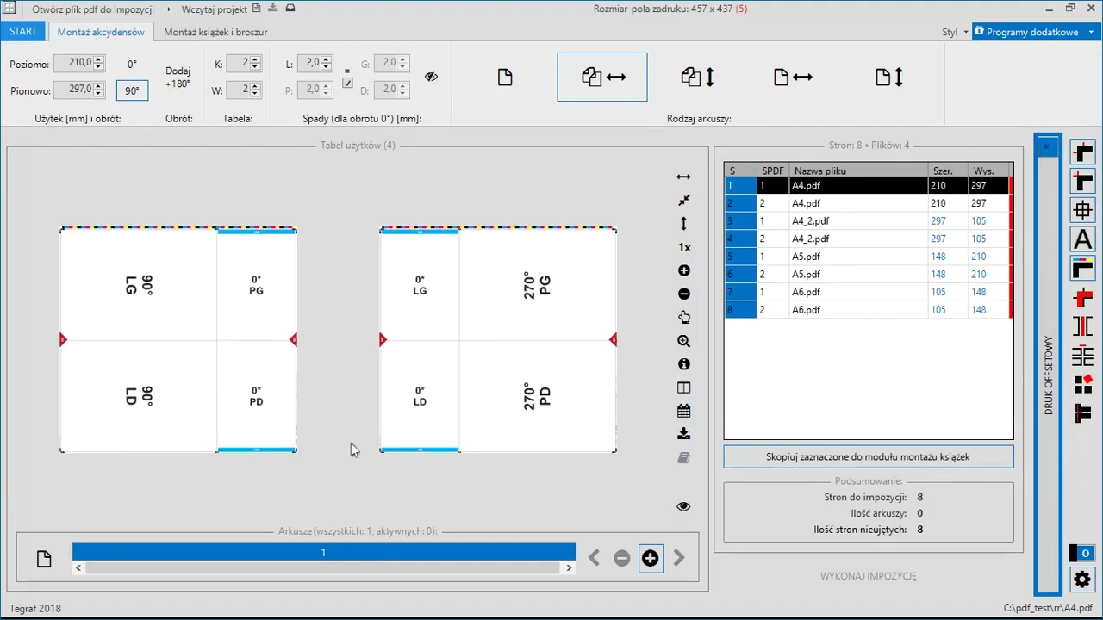
{"action": "right_click", "coordinate": [255, 419]}
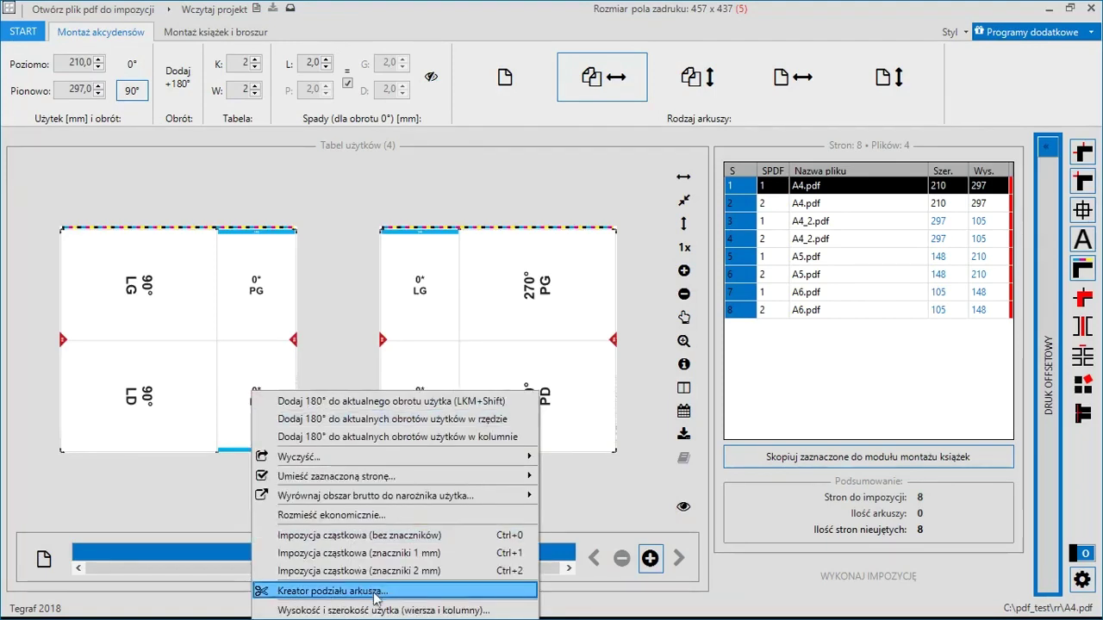
{"action": "left_click", "coordinate": [393, 610]}
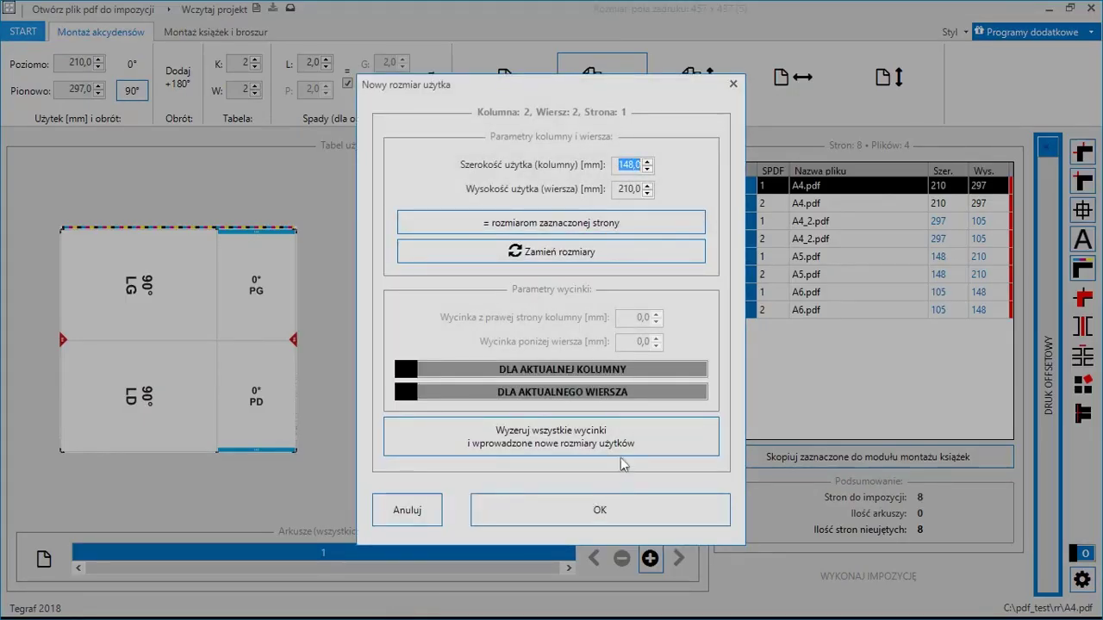
{"action": "left_click", "coordinate": [621, 189]}
{"action": "type", "text": "105"}
{"action": "left_click", "coordinate": [597, 511]}
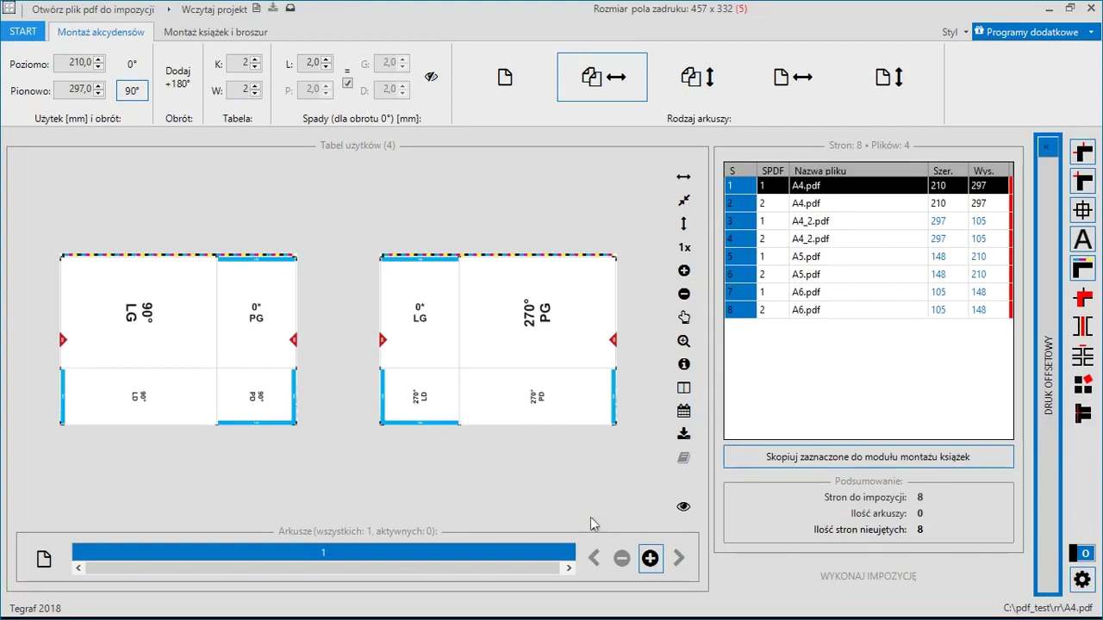
Step: Place A4.pdf in the first column's upper slot and A4_2.pdf in the slot below it
{"action": "left_click", "coordinate": [682, 201]}
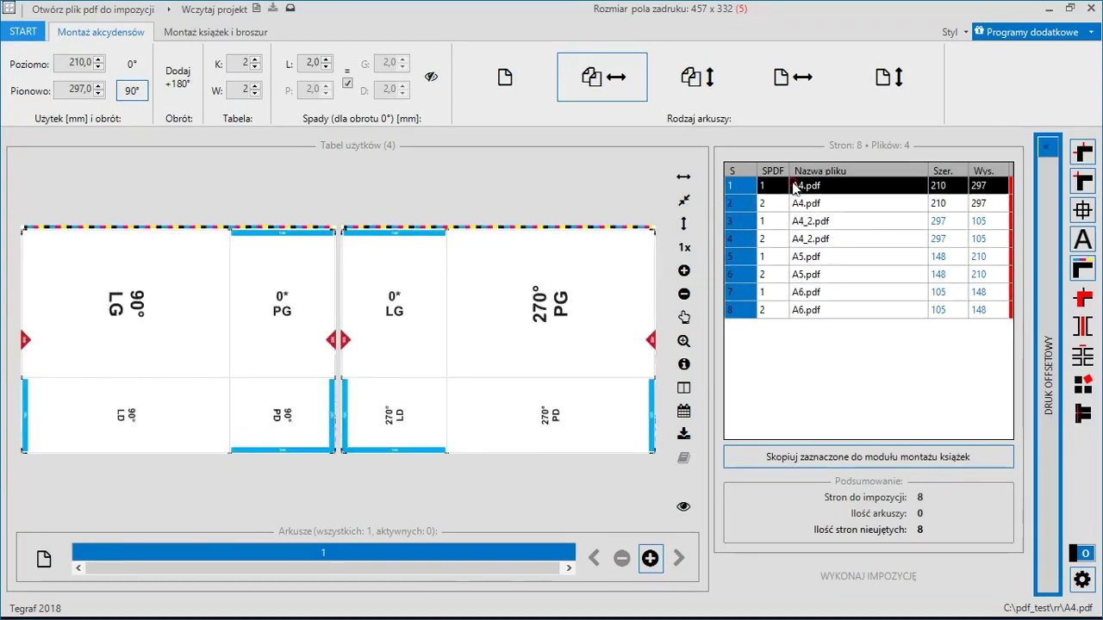
{"action": "key", "text": "F2"}
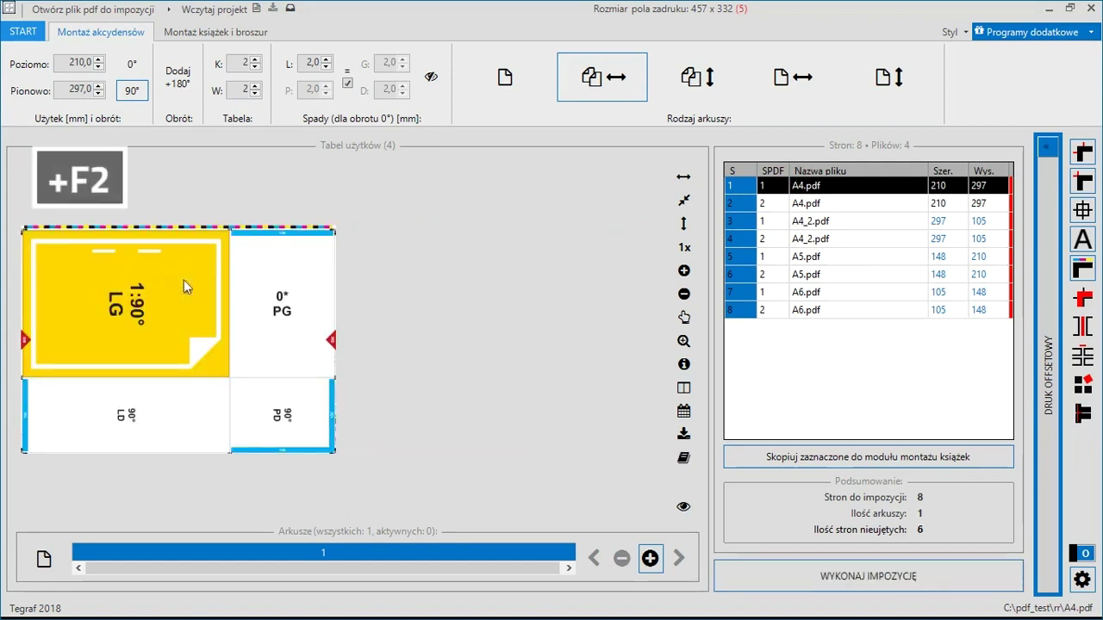
{"action": "left_click", "coordinate": [840, 222]}
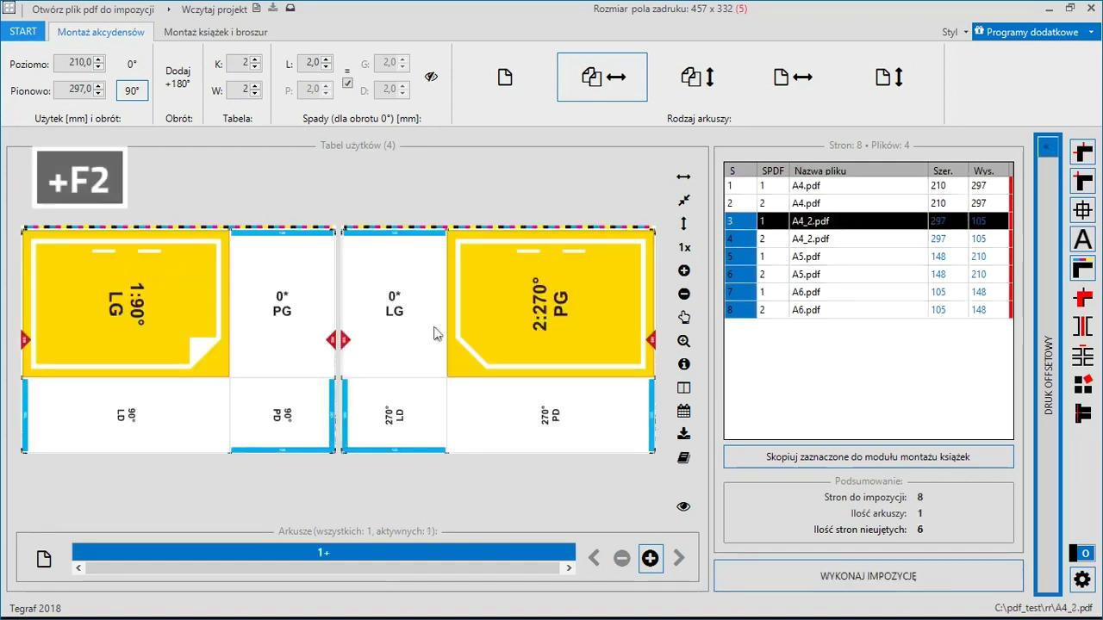
{"action": "left_click", "coordinate": [151, 435]}
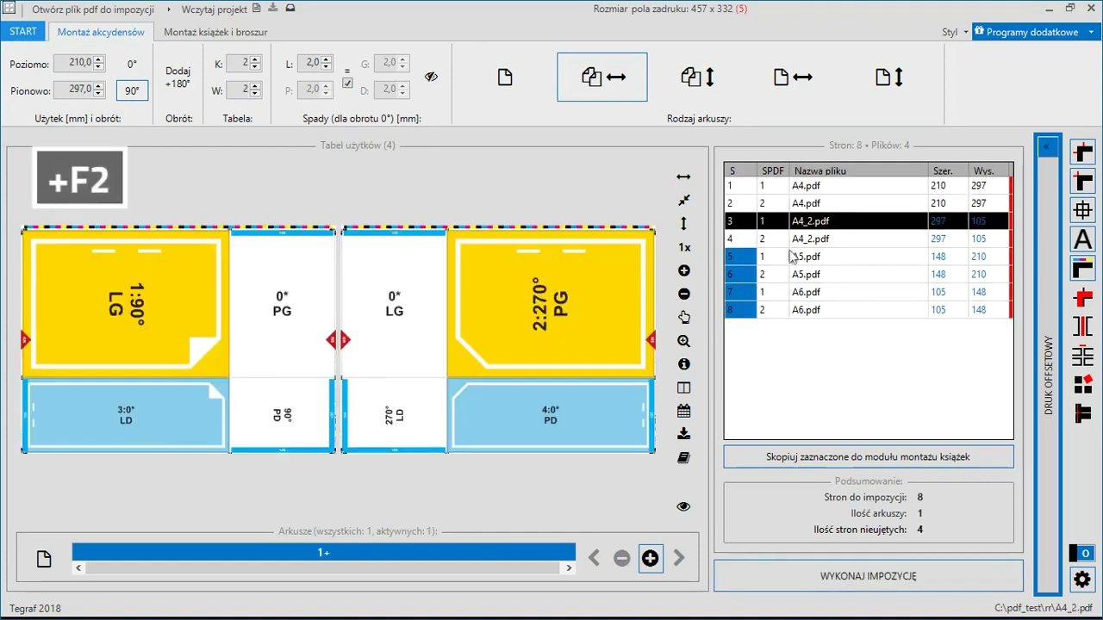
Step: Place A5.pdf in the second column's upper slot and A6.pdf in its lower slot, and preview the page content
{"action": "left_click", "coordinate": [852, 257]}
{"action": "left_click", "coordinate": [316, 302]}
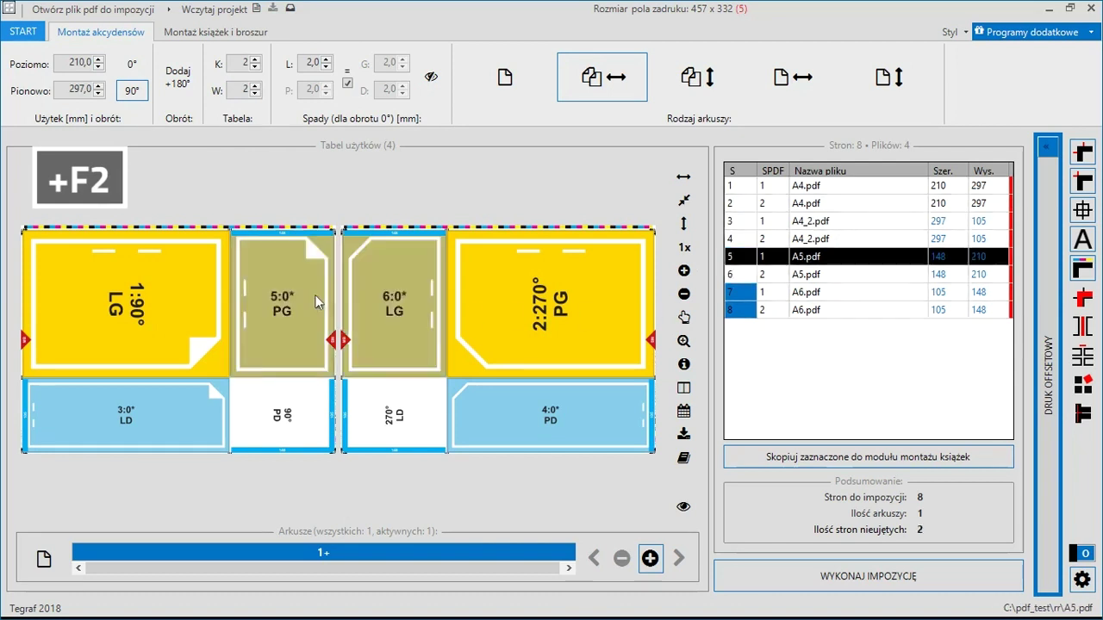
{"action": "left_click", "coordinate": [803, 293]}
{"action": "left_click", "coordinate": [274, 414]}
{"action": "left_click", "coordinate": [683, 507]}
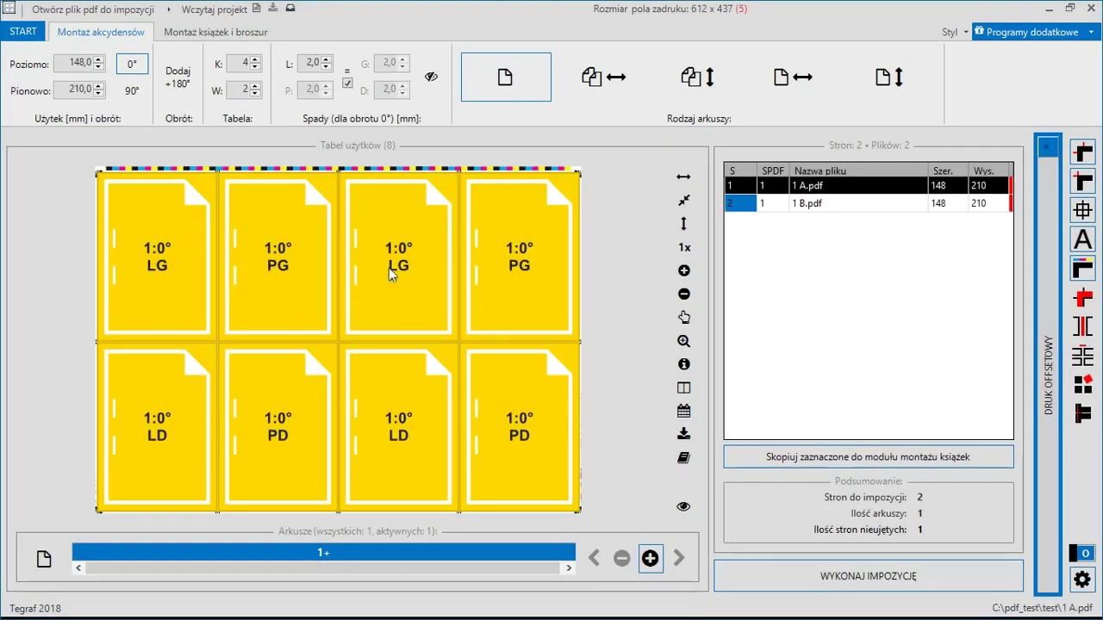
Step: Set gutters of 10 mm for all columns and 20 mm for all rows on the eight-slot sheet, and preview it
{"action": "right_click", "coordinate": [389, 274]}
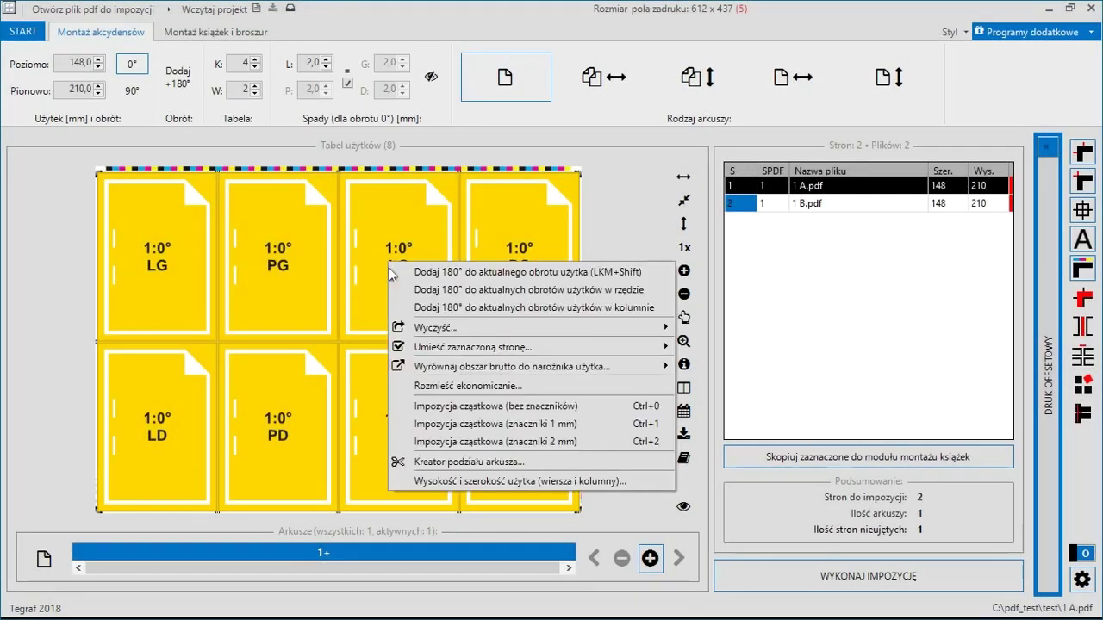
{"action": "left_click", "coordinate": [495, 482]}
{"action": "left_click", "coordinate": [629, 318]}
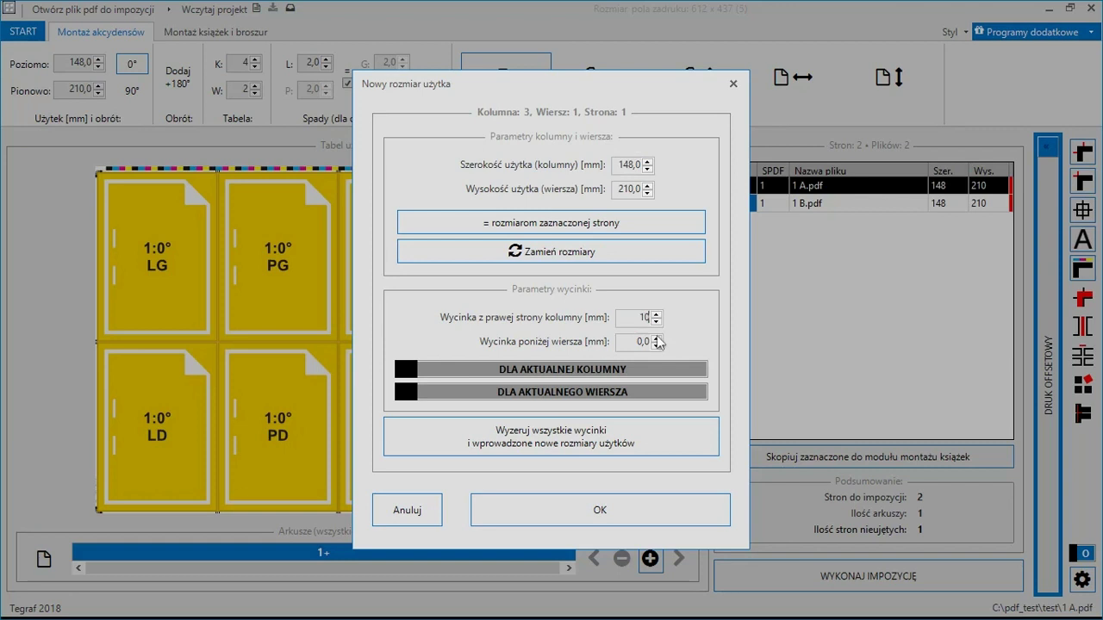
{"action": "left_click", "coordinate": [631, 341]}
{"action": "key", "text": "Tab"}
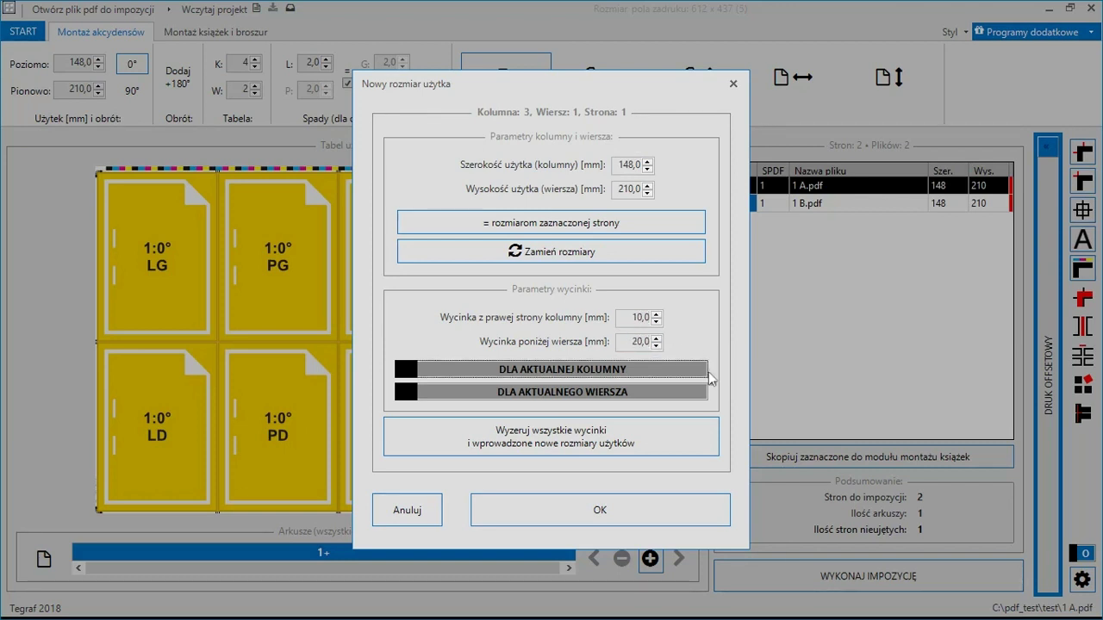
{"action": "left_click", "coordinate": [670, 370]}
{"action": "left_click", "coordinate": [661, 393]}
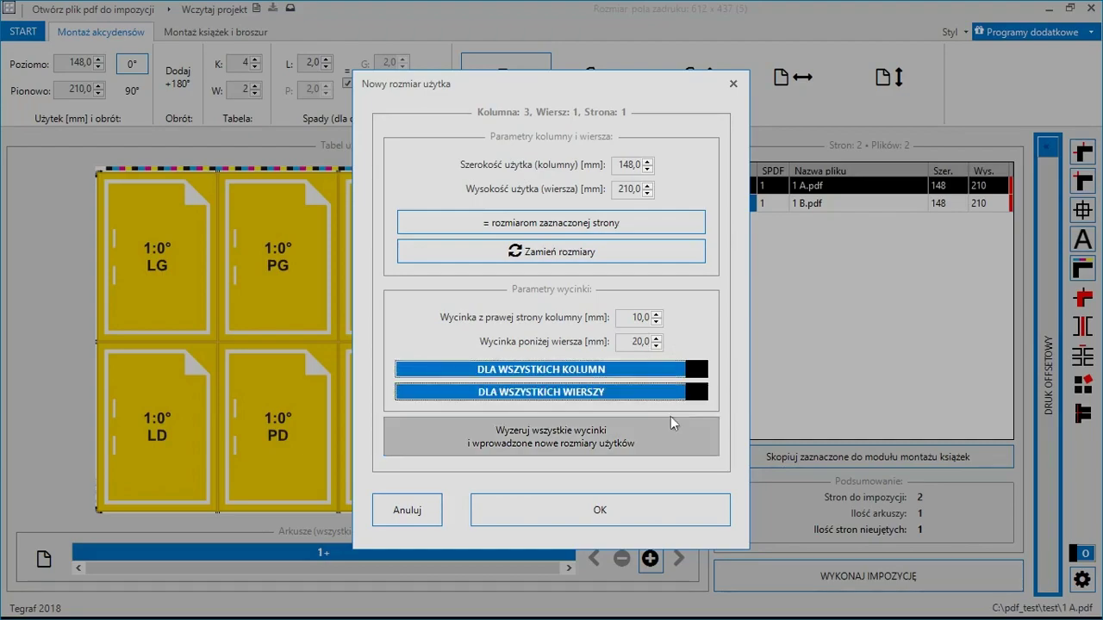
{"action": "left_click", "coordinate": [665, 509]}
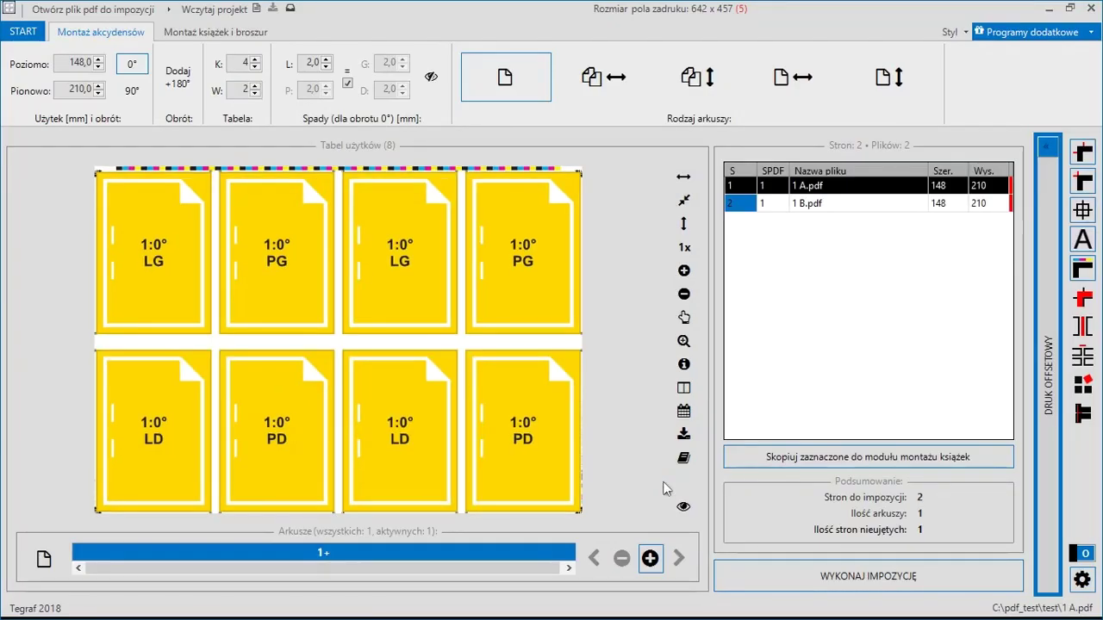
{"action": "left_click", "coordinate": [685, 505]}
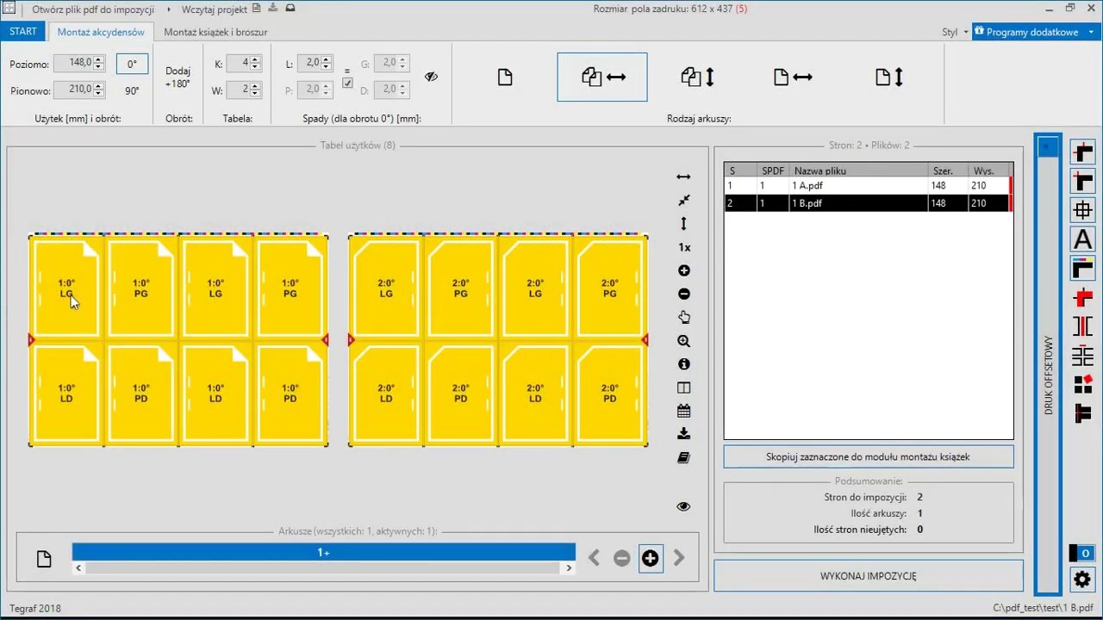
Step: Set a 30 mm gutter for all columns on the double-sided eight-slot sheet
{"action": "right_click", "coordinate": [72, 300]}
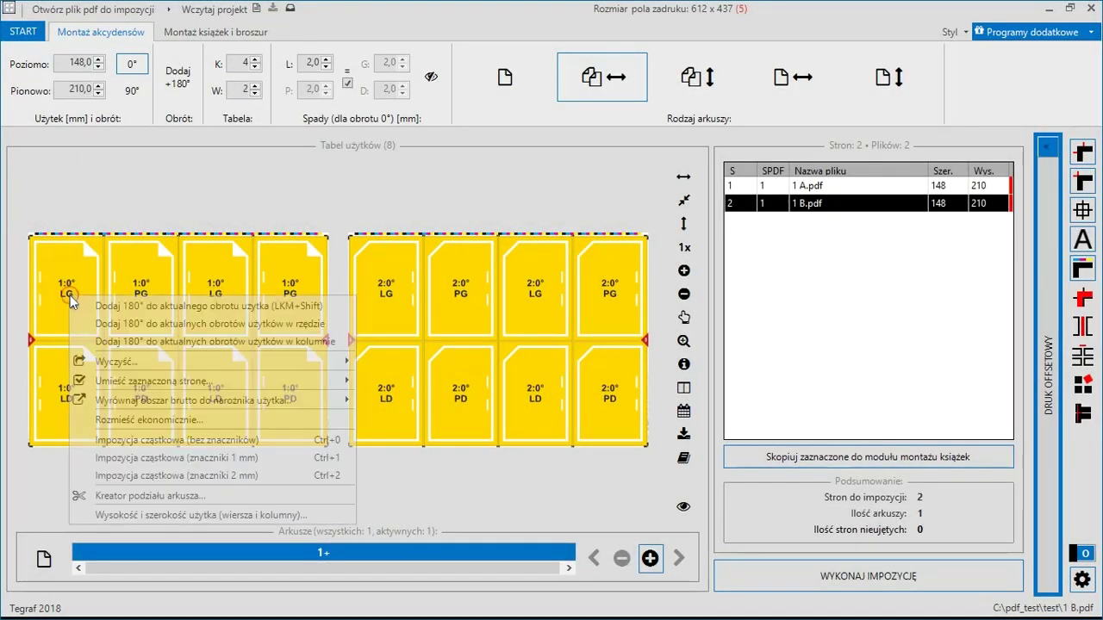
{"action": "left_click", "coordinate": [170, 517]}
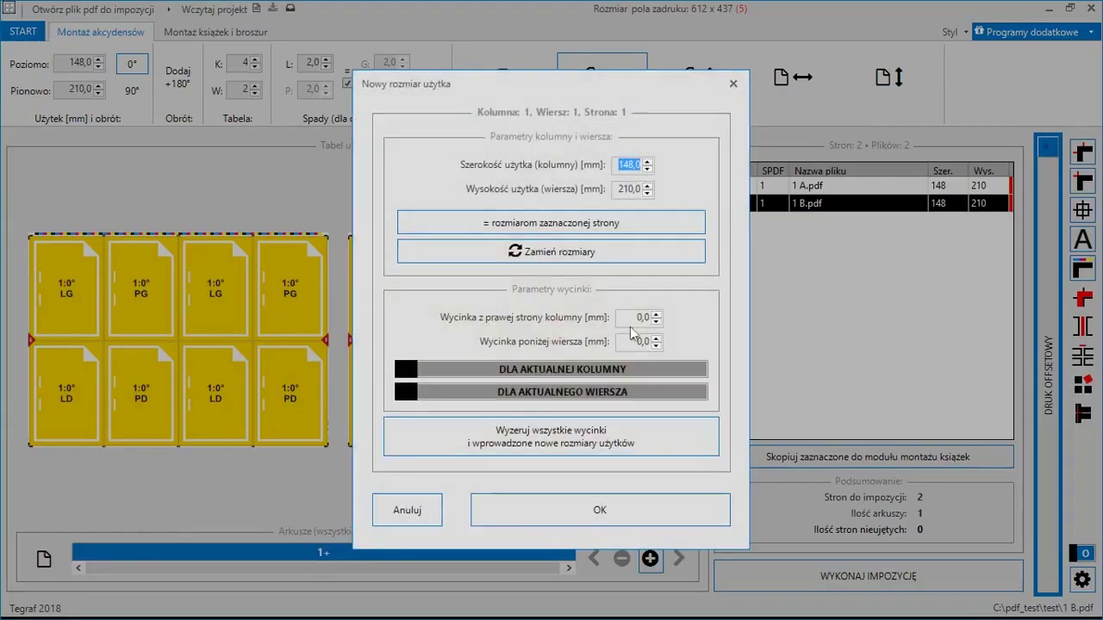
{"action": "left_click", "coordinate": [642, 318]}
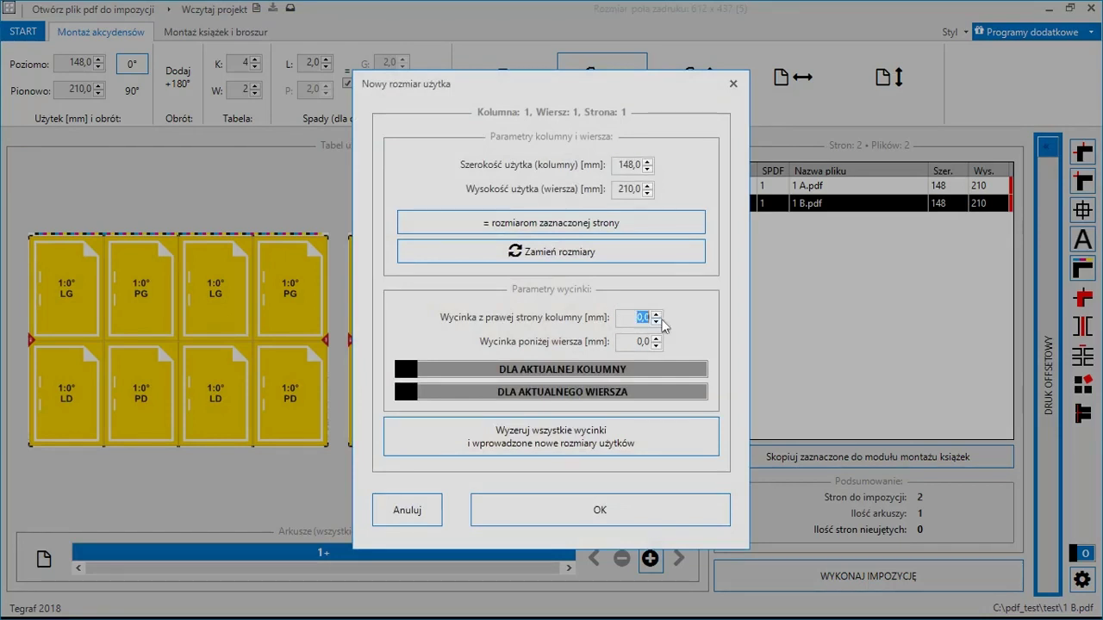
{"action": "type", "text": "30"}
{"action": "left_click", "coordinate": [665, 370]}
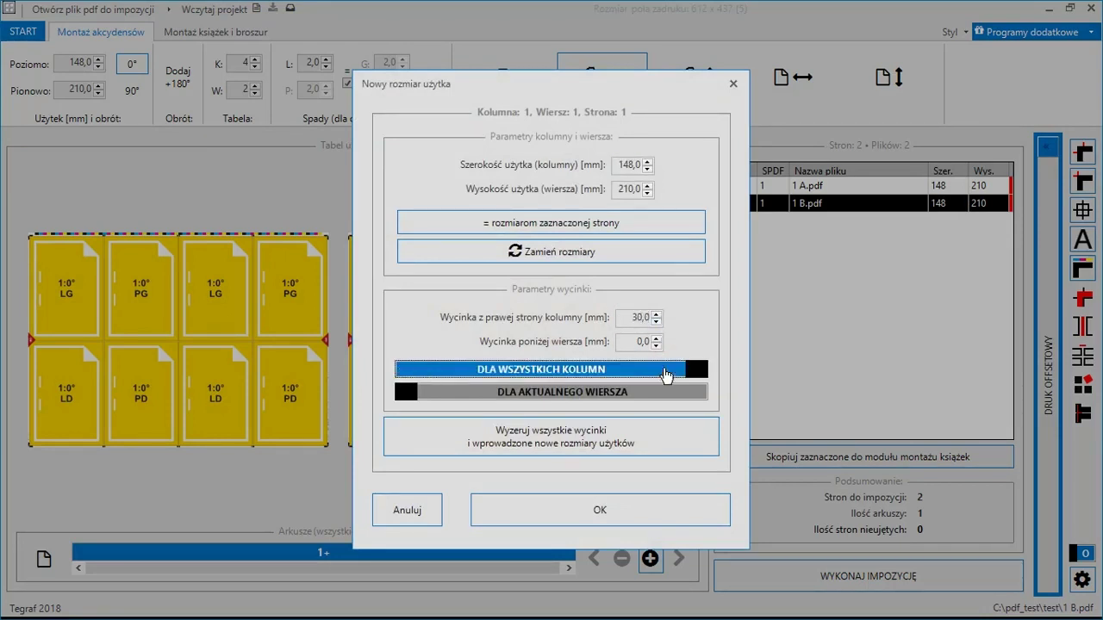
{"action": "left_click", "coordinate": [651, 517]}
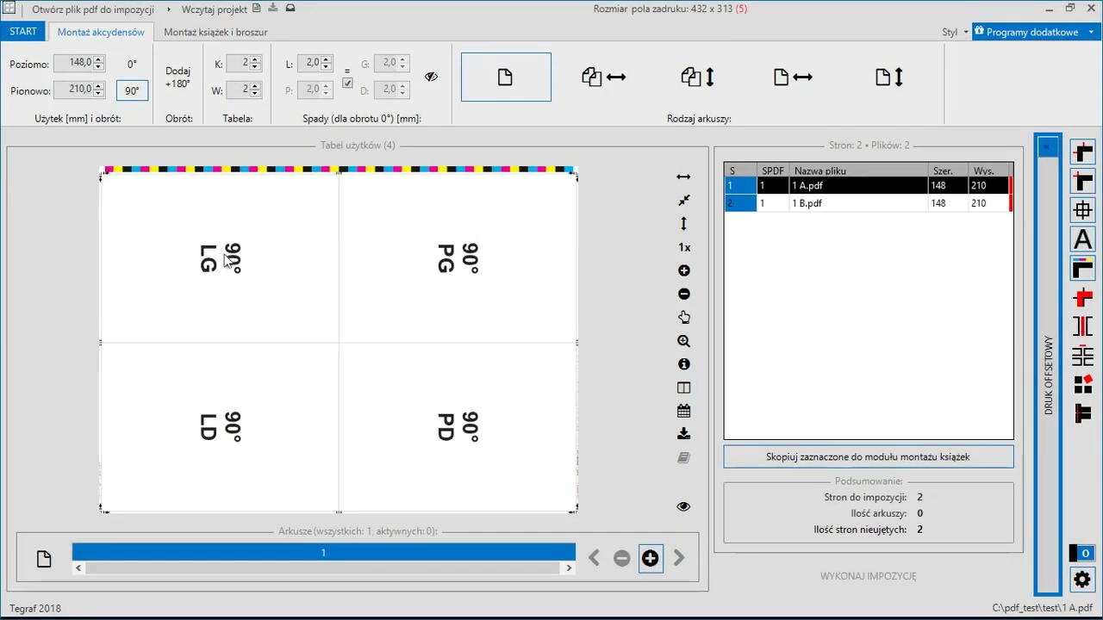
Step: Fill all slots of the first sheet with 1 A.pdf, and fill a newly added second sheet with 1 B.pdf
{"action": "left_click", "coordinate": [460, 424]}
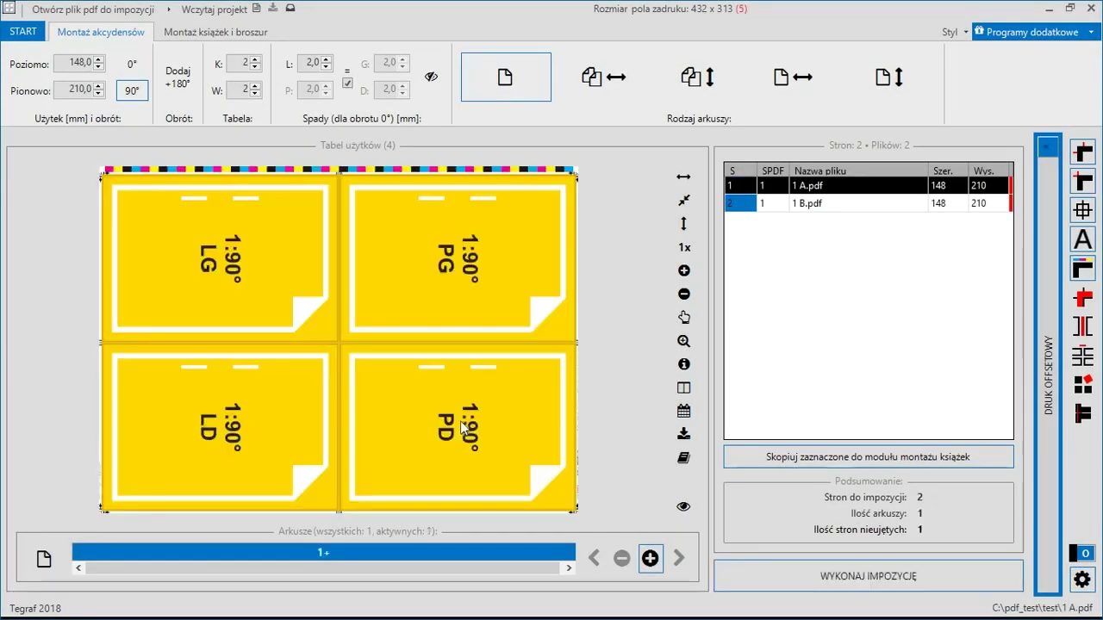
{"action": "left_click", "coordinate": [652, 561]}
{"action": "left_click", "coordinate": [811, 217]}
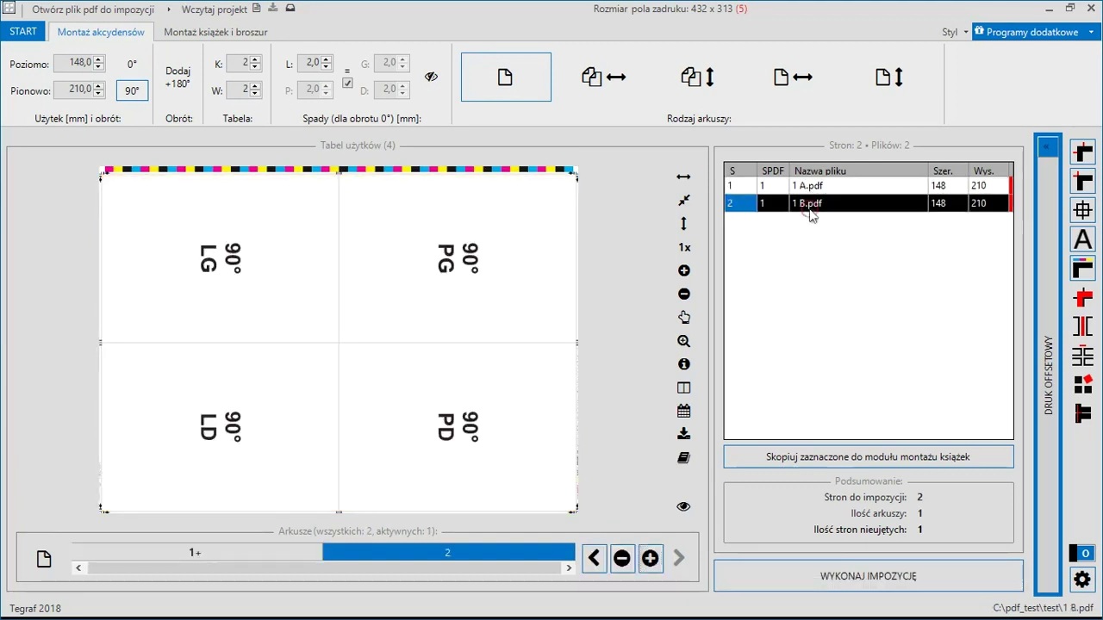
{"action": "left_click", "coordinate": [256, 295]}
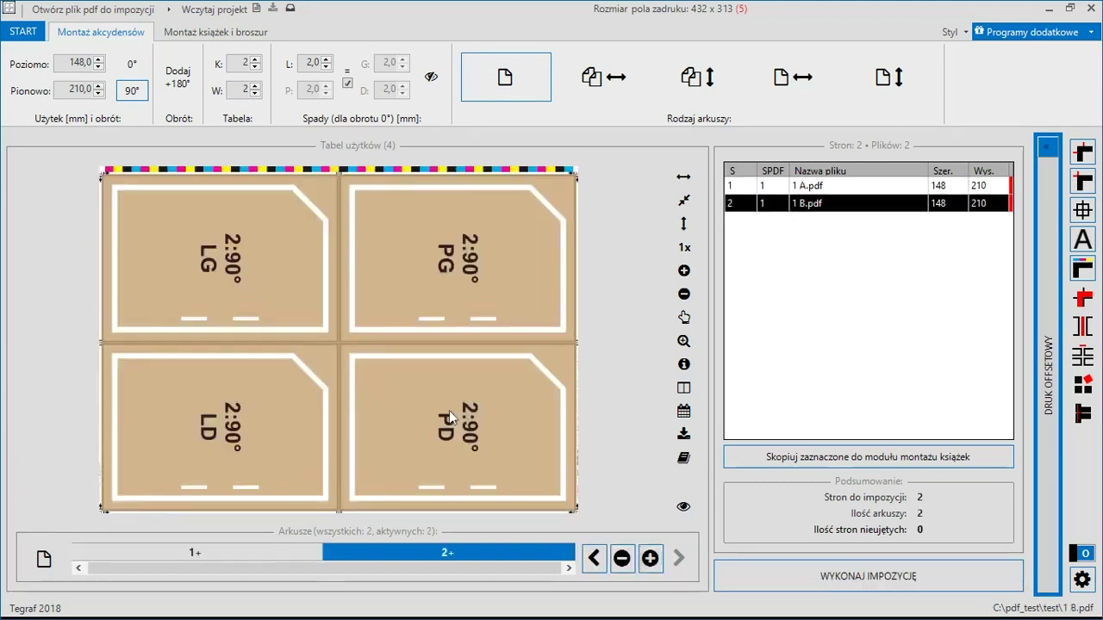
Step: Add an empty third sheet and remove the inactive sheets
{"action": "left_click", "coordinate": [651, 559]}
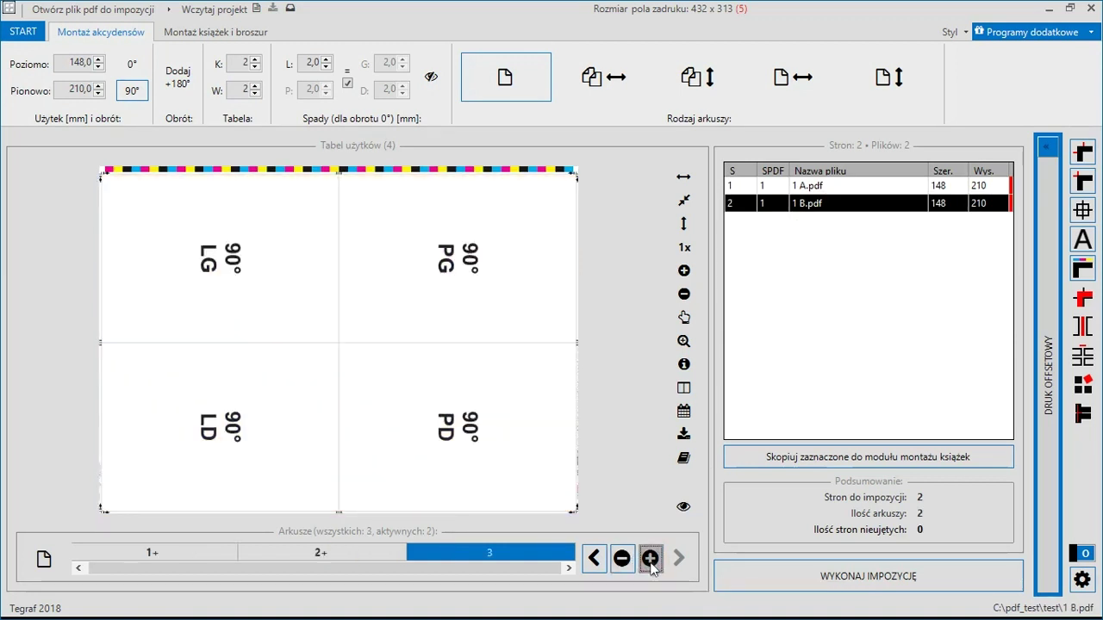
{"action": "left_click", "coordinate": [339, 556]}
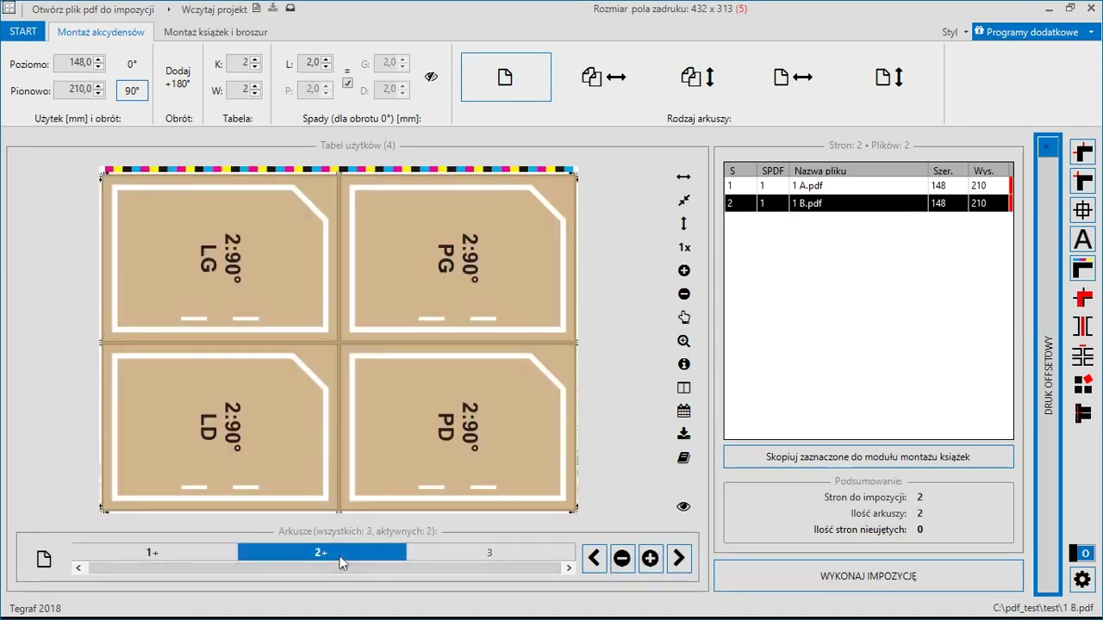
{"action": "right_click", "coordinate": [342, 562]}
{"action": "left_click", "coordinate": [345, 566]}
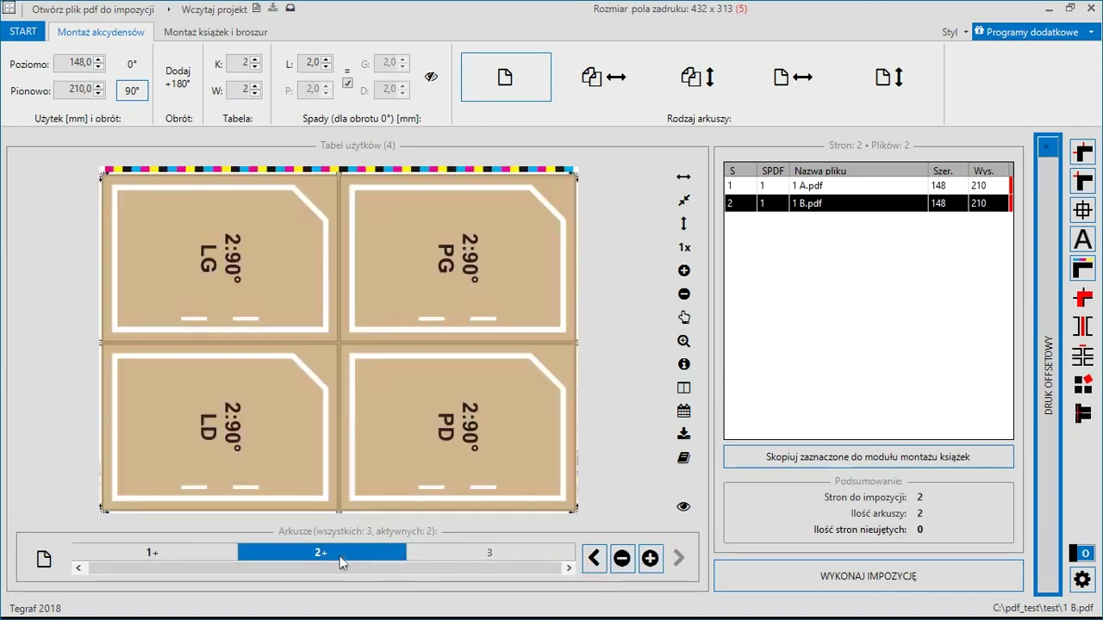
Step: Run the imposition for only the active second sheet
{"action": "right_click", "coordinate": [439, 556]}
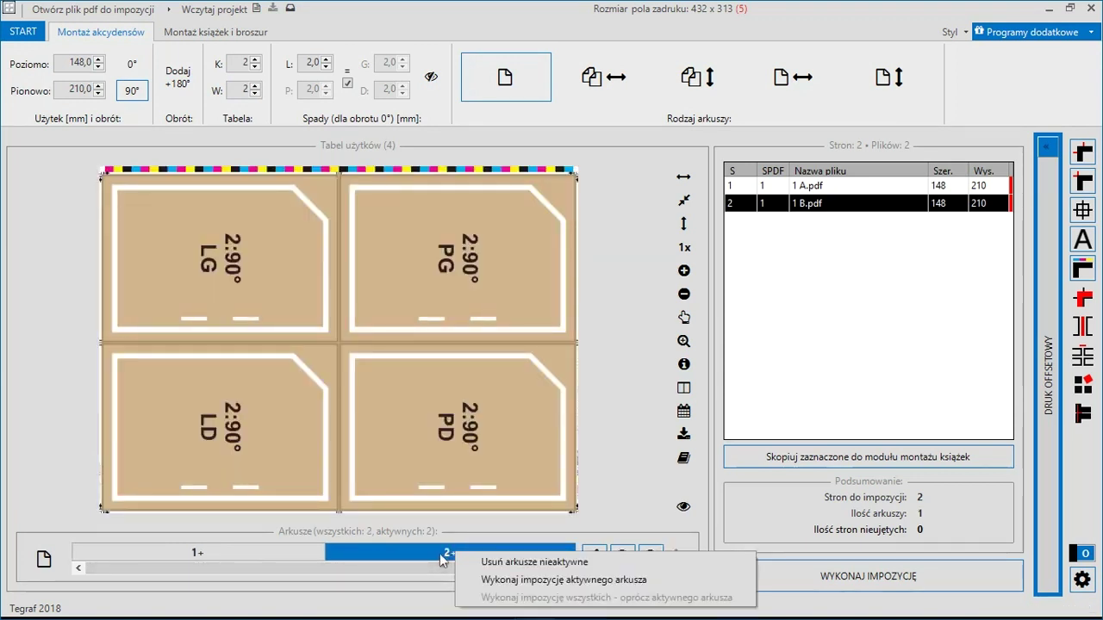
{"action": "left_click", "coordinate": [490, 582]}
{"action": "left_click", "coordinate": [636, 410]}
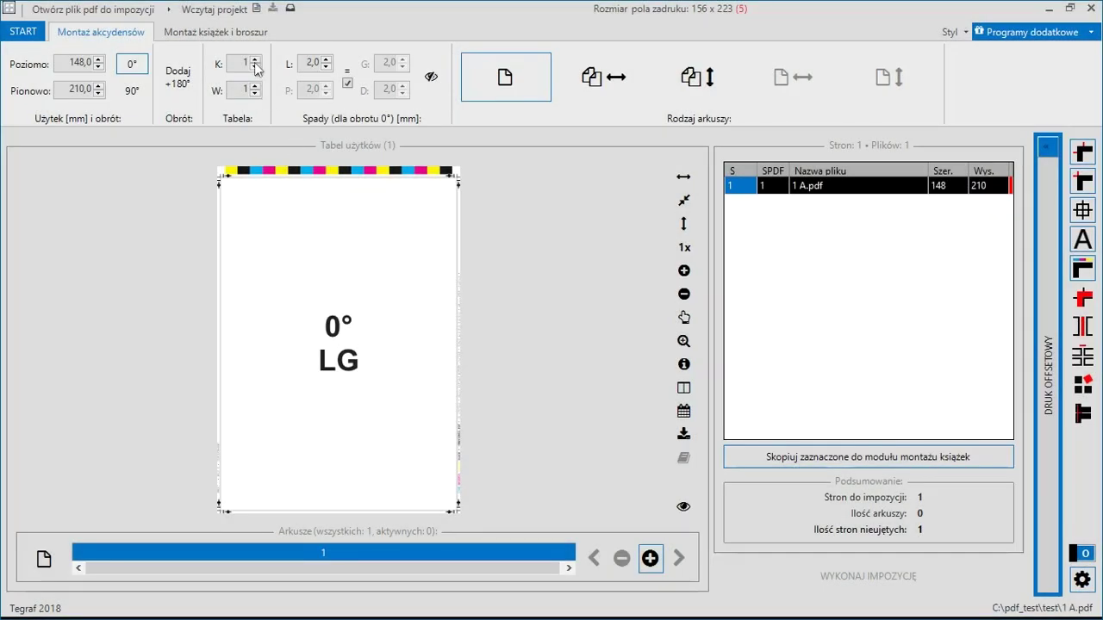
Step: Set the table to 2 columns and add two more sheets
{"action": "left_click", "coordinate": [255, 60]}
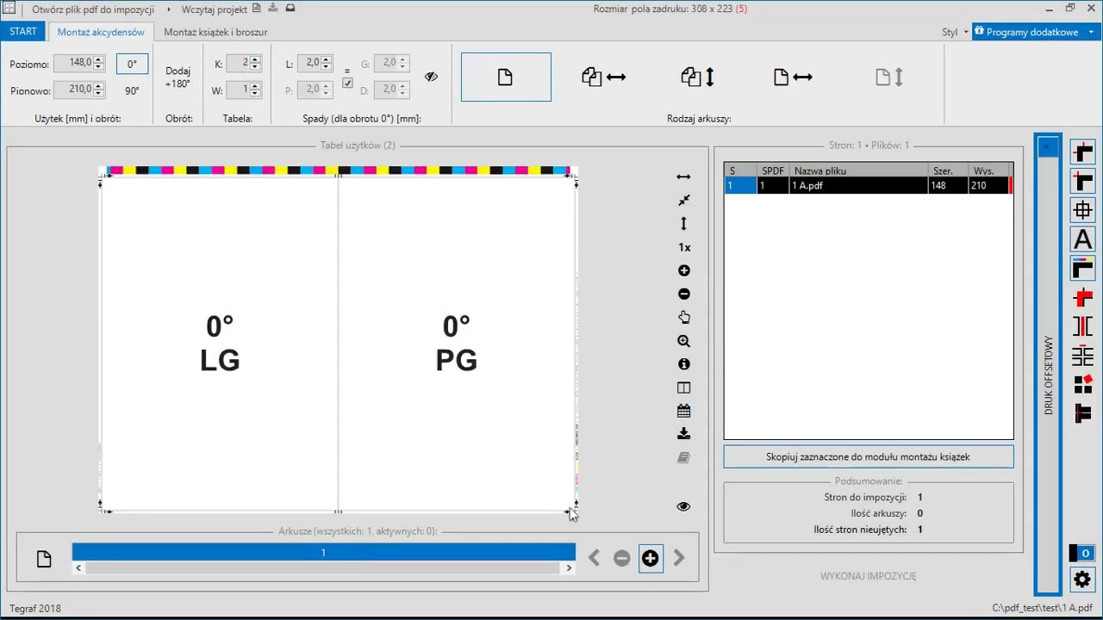
{"action": "left_click", "coordinate": [649, 568]}
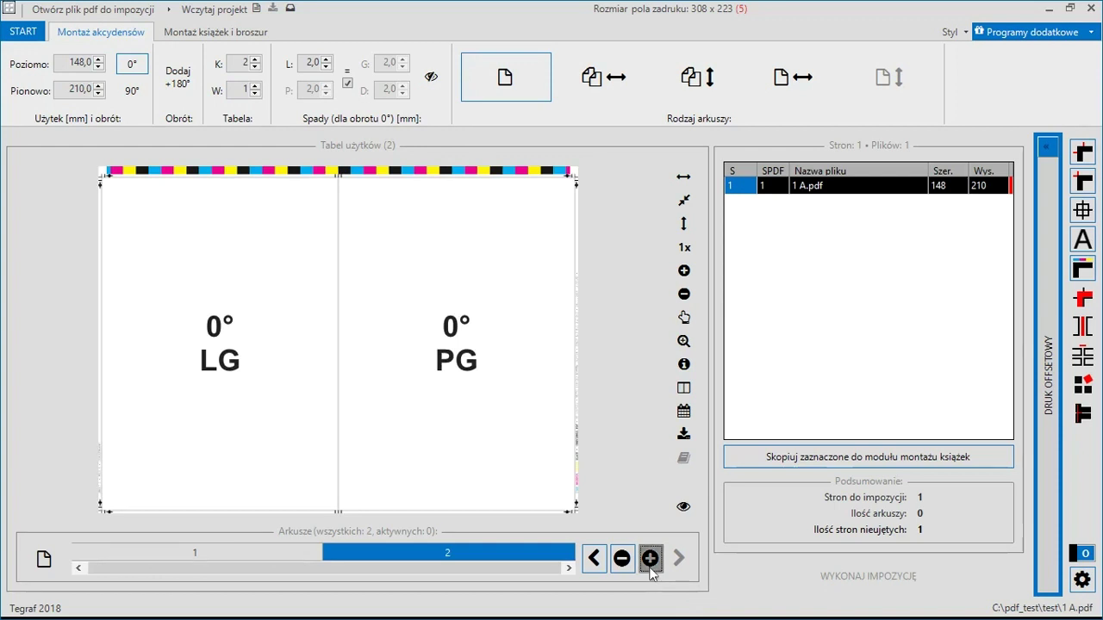
{"action": "left_click", "coordinate": [650, 568]}
Step: Place 1 A.pdf in the left slot of sheet 1 only, and check the other two sheets
{"action": "left_click", "coordinate": [214, 552]}
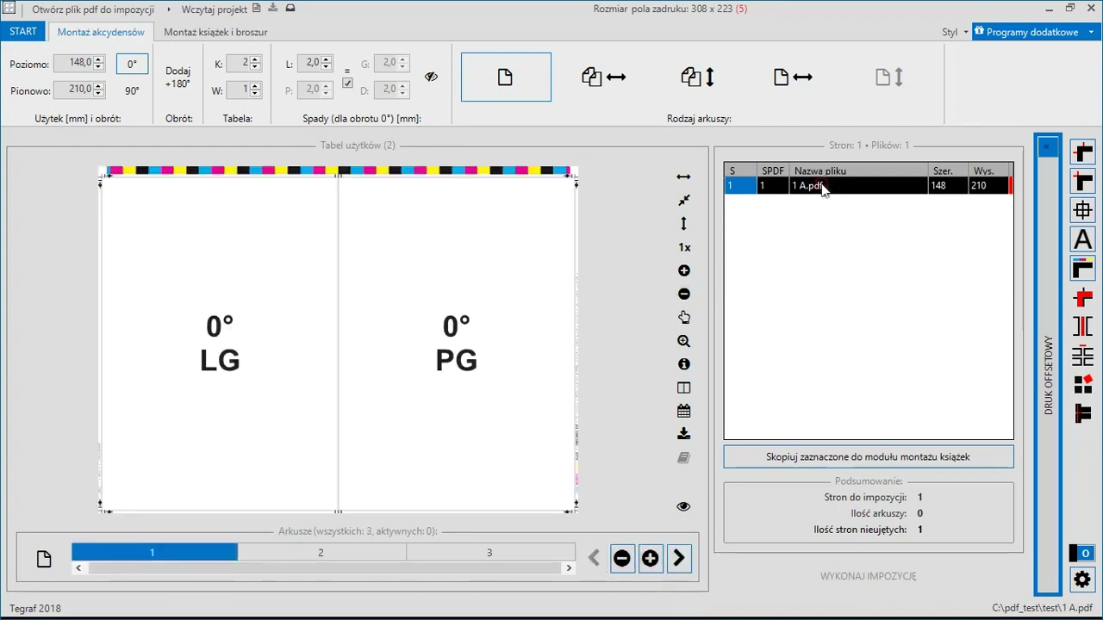
{"action": "left_click", "coordinate": [264, 276]}
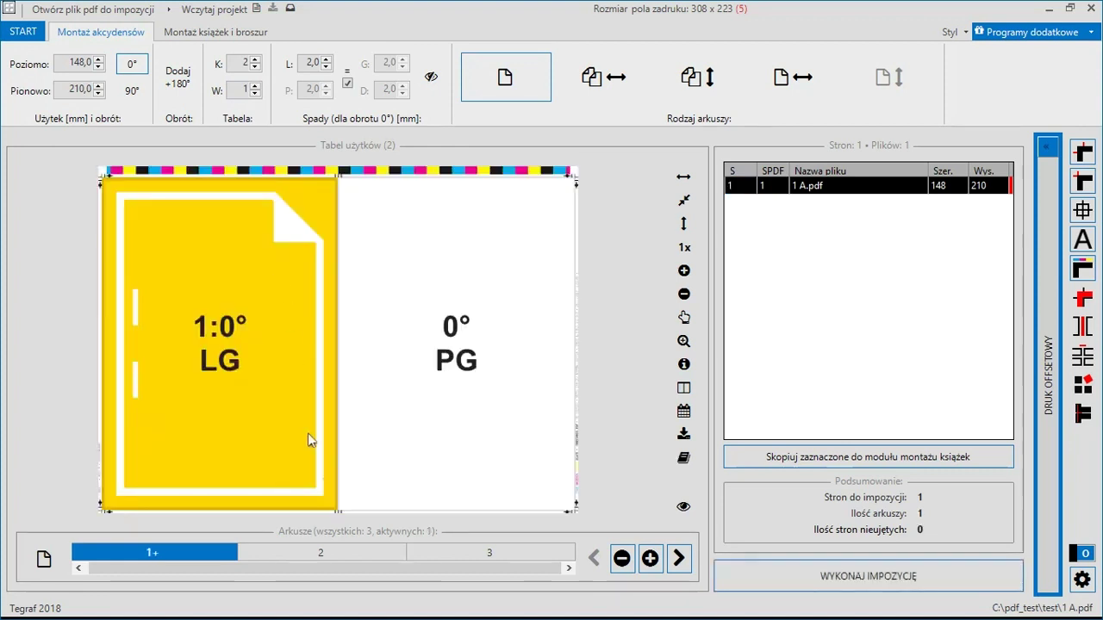
{"action": "left_click", "coordinate": [345, 554]}
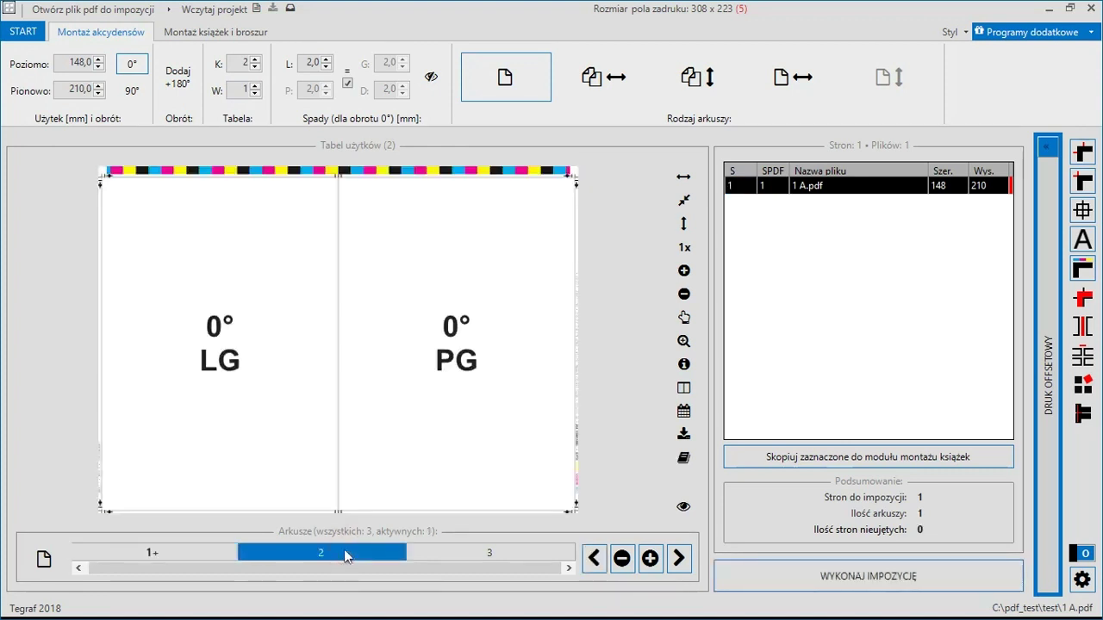
{"action": "left_click", "coordinate": [479, 558]}
{"action": "left_click", "coordinate": [197, 553]}
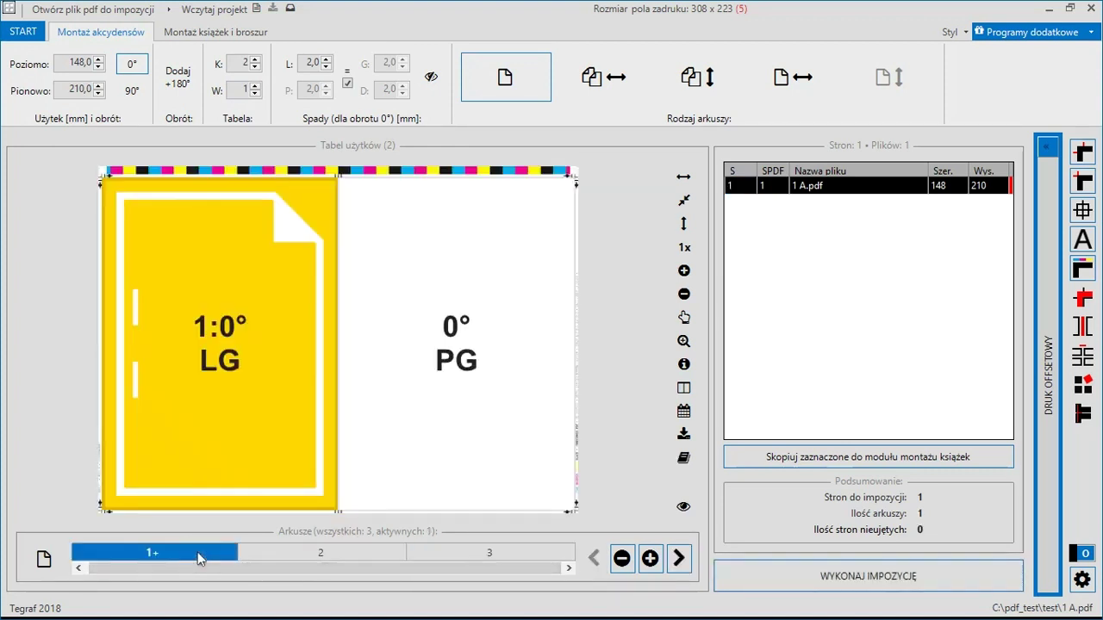
Step: Switch page placement to all sheets, place 1 A.pdf in the right slot, and check sheets 2 and 3
{"action": "left_click", "coordinate": [44, 571]}
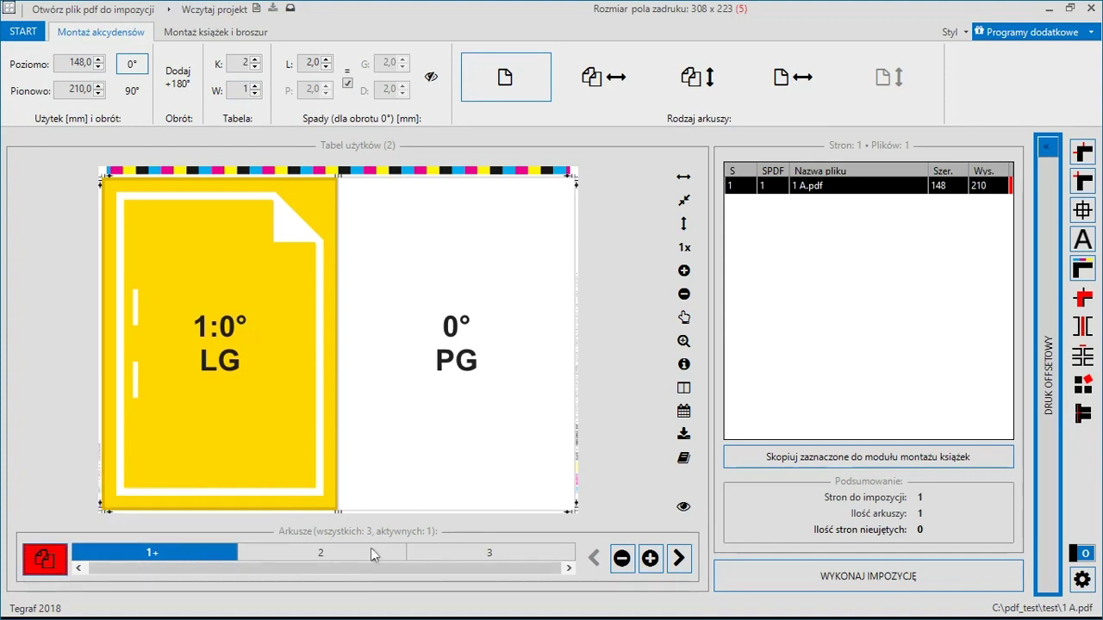
{"action": "left_click", "coordinate": [480, 415]}
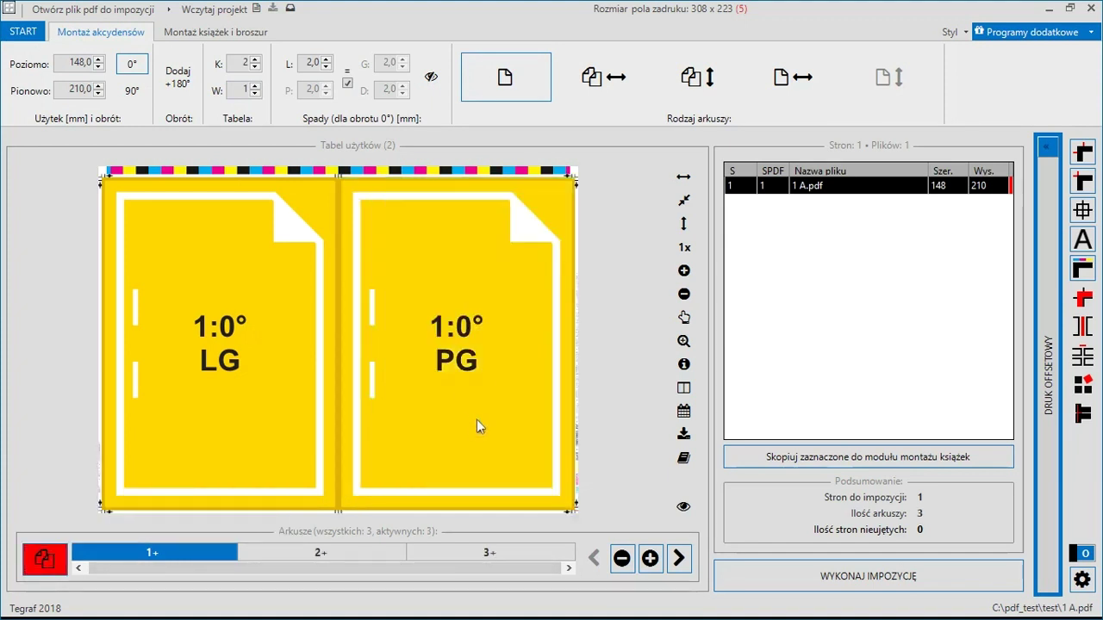
{"action": "left_click", "coordinate": [340, 558]}
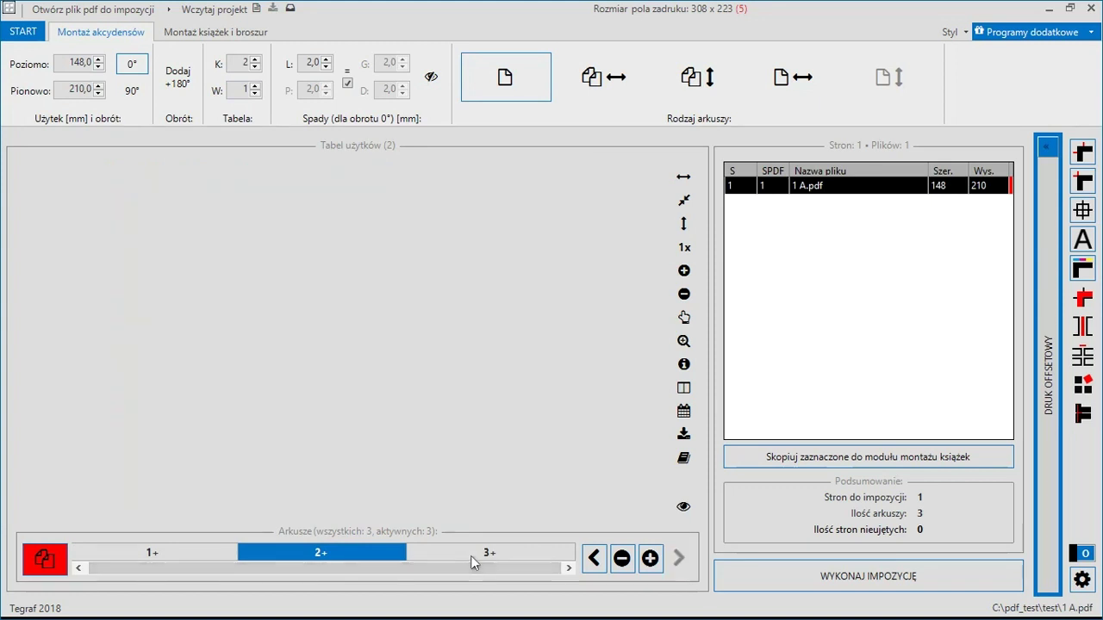
{"action": "left_click", "coordinate": [471, 556]}
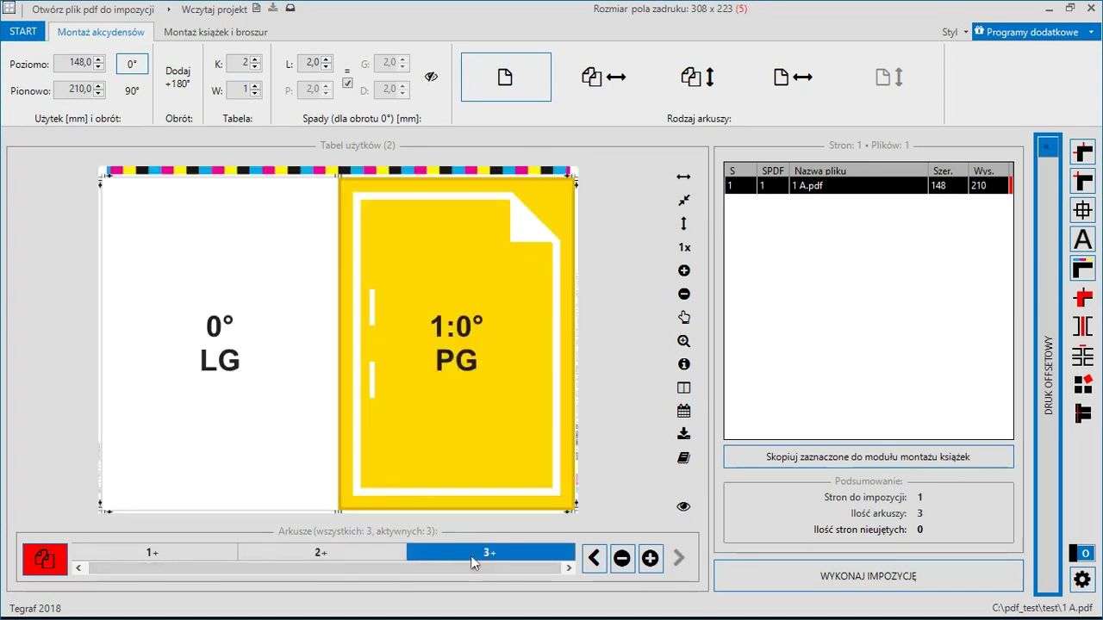
Step: Check sheet 1 with the simulated preview of the placed pages
{"action": "left_click", "coordinate": [202, 553]}
{"action": "left_click", "coordinate": [683, 507]}
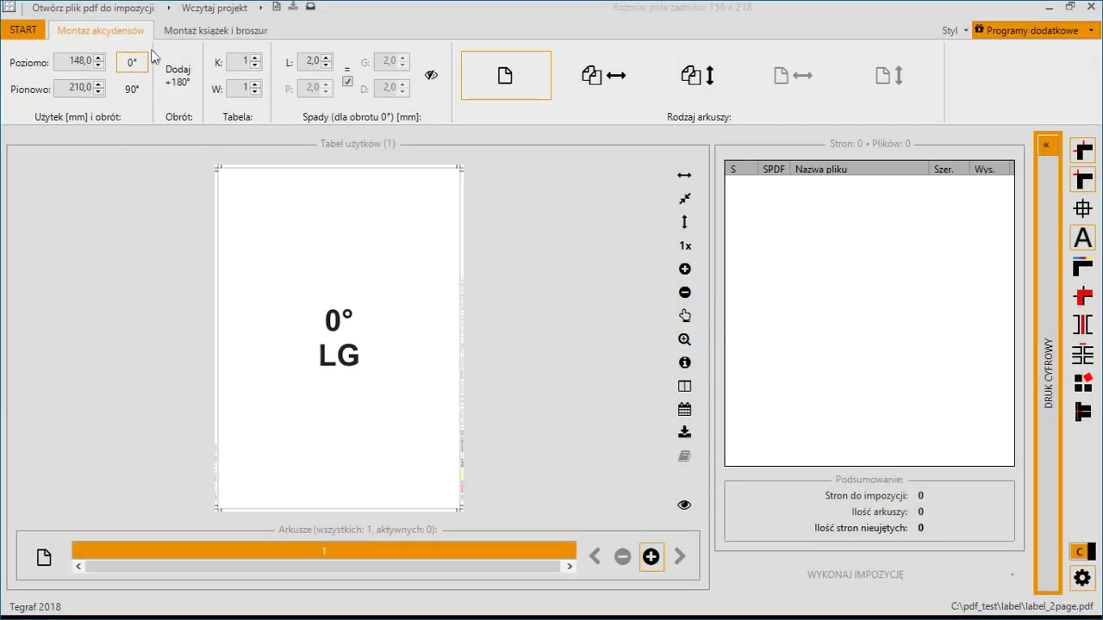
Step: Open label96.pdf from the label folder for imposition and set the table to 4 columns and 2 rows
{"action": "left_click", "coordinate": [103, 8]}
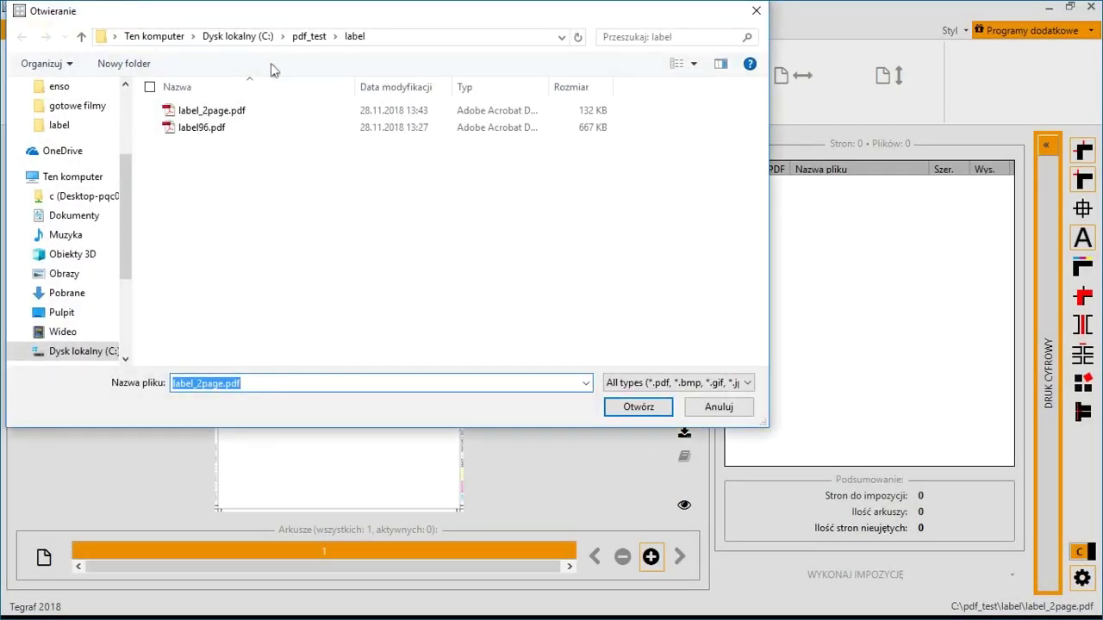
{"action": "double_click", "coordinate": [217, 134]}
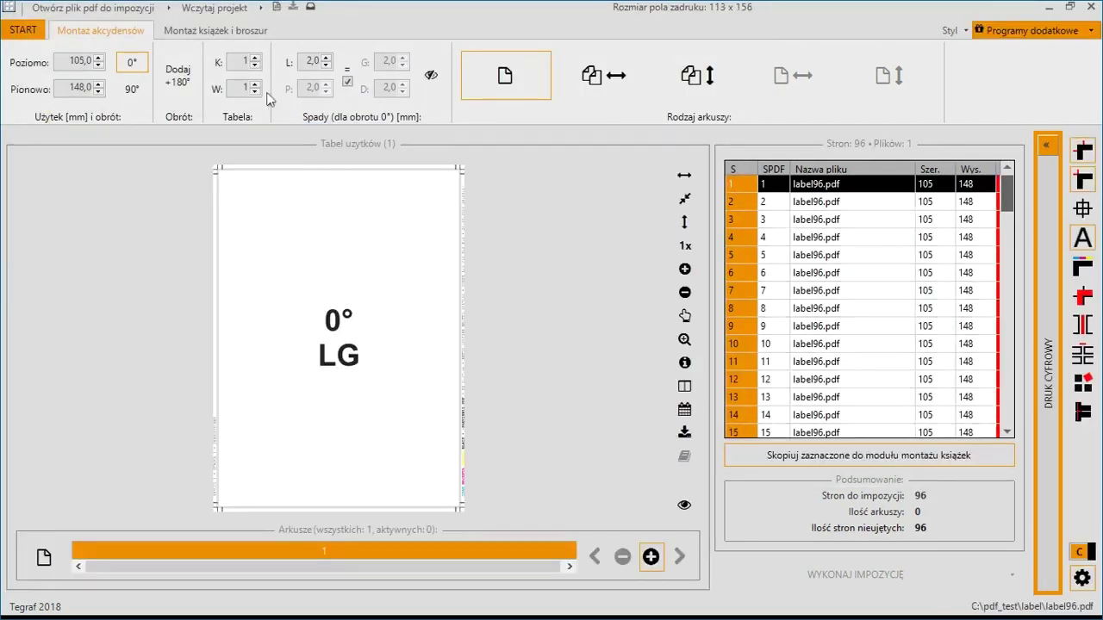
{"action": "left_click", "coordinate": [256, 58]}
{"action": "left_click", "coordinate": [256, 58]}
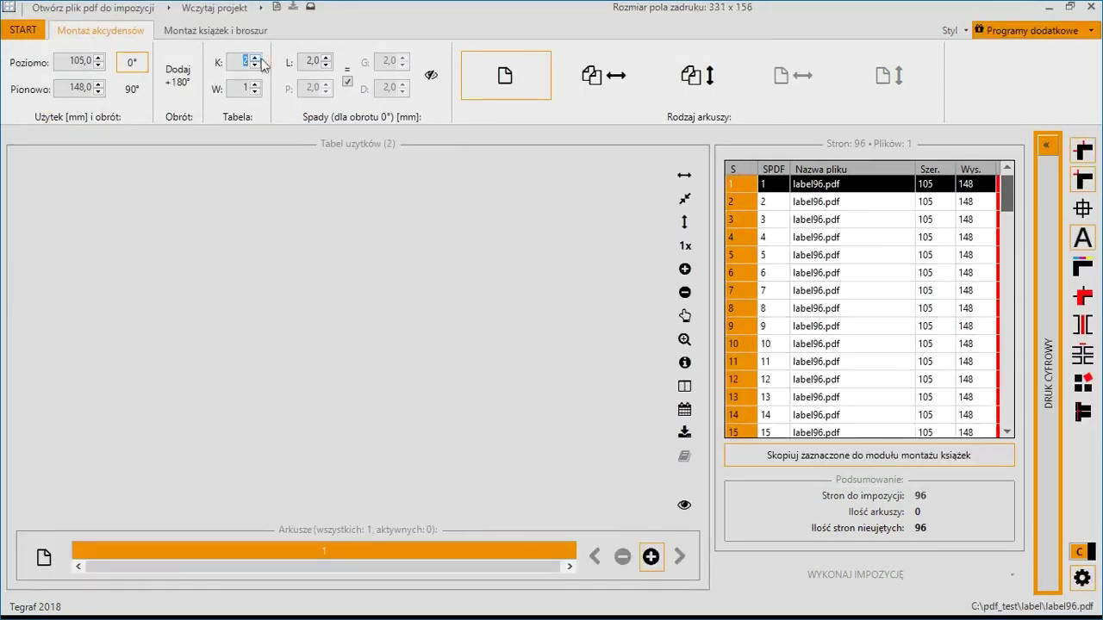
{"action": "left_click", "coordinate": [256, 58]}
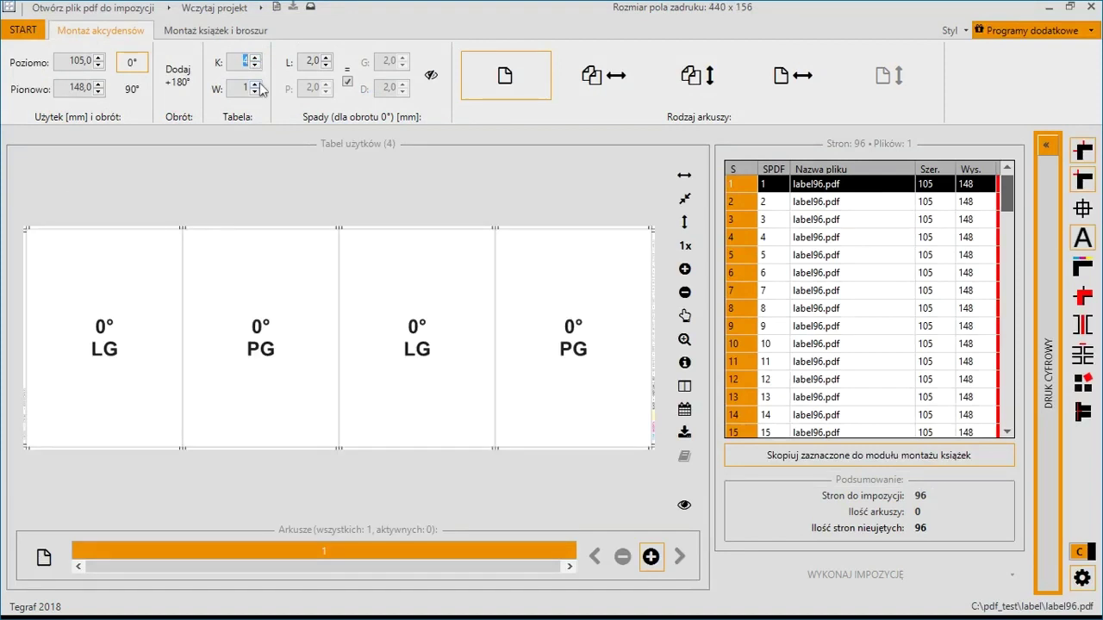
{"action": "left_click", "coordinate": [255, 85]}
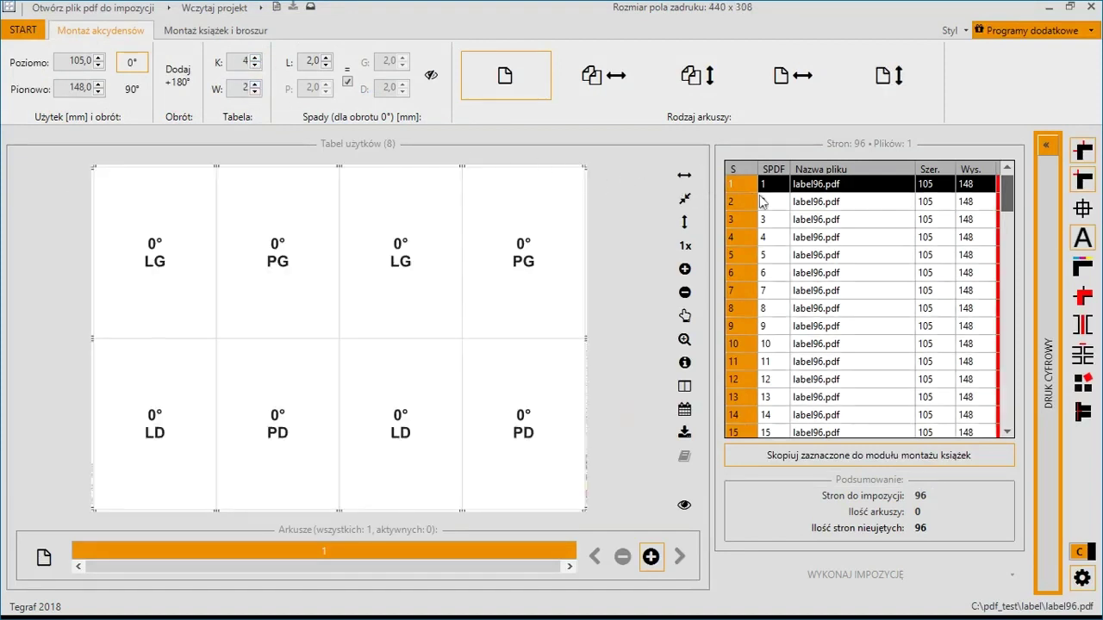
Step: Autofill the sheets with all label96.pdf pages in sequence, row by row, with one repetition of each page
{"action": "right_click", "coordinate": [818, 191]}
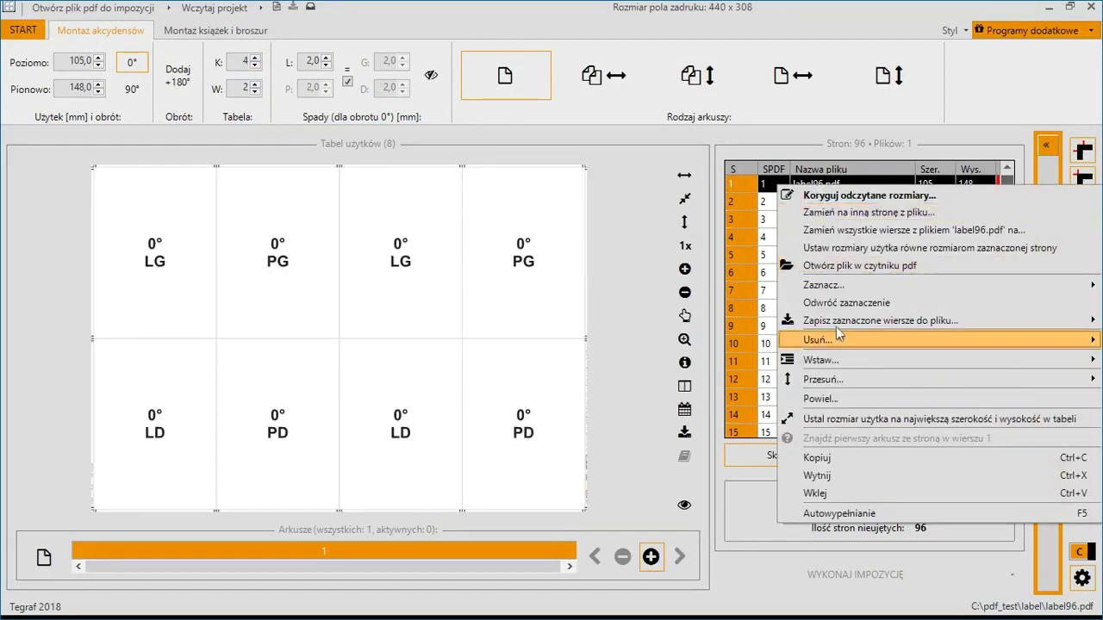
{"action": "left_click", "coordinate": [848, 514]}
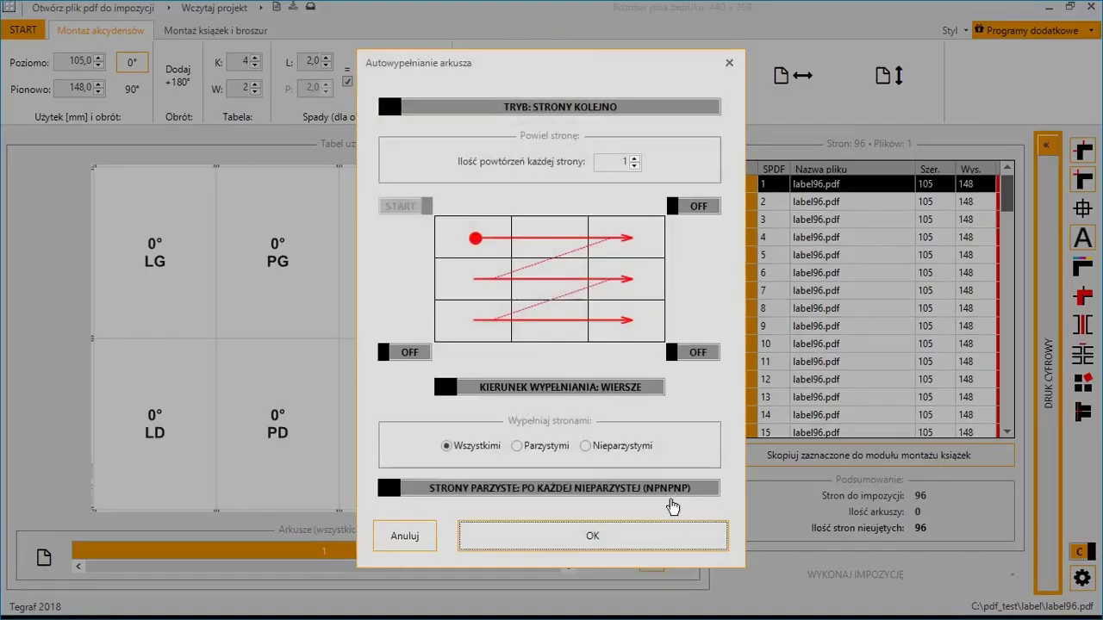
{"action": "left_click", "coordinate": [591, 534]}
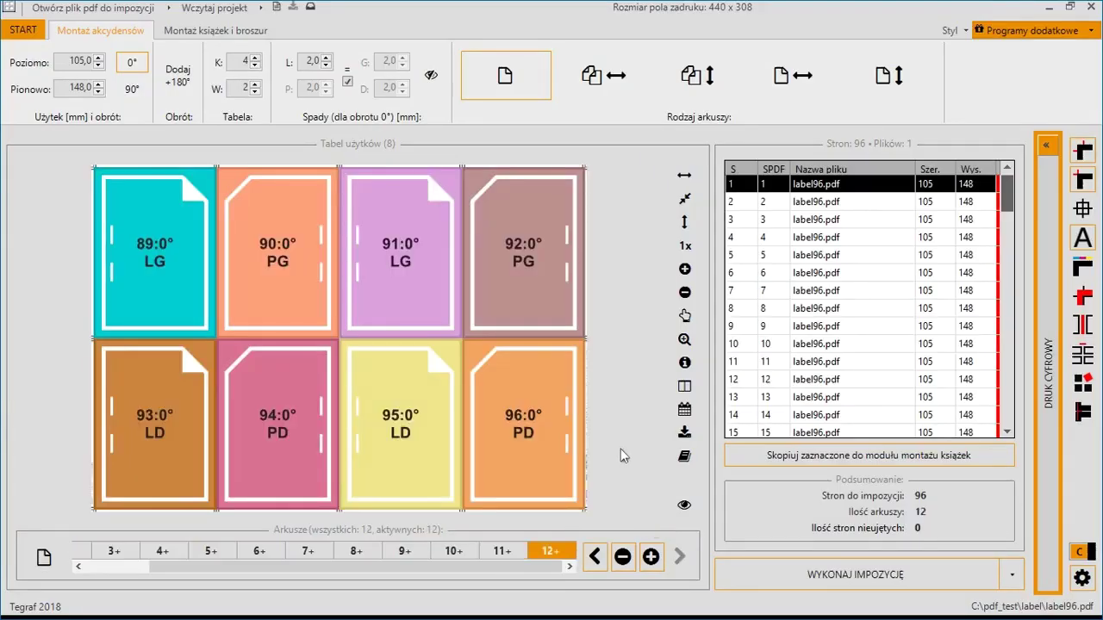
Step: Inspect the last and first sheets, toggling the simulated page preview on and off for each
{"action": "left_click", "coordinate": [685, 507]}
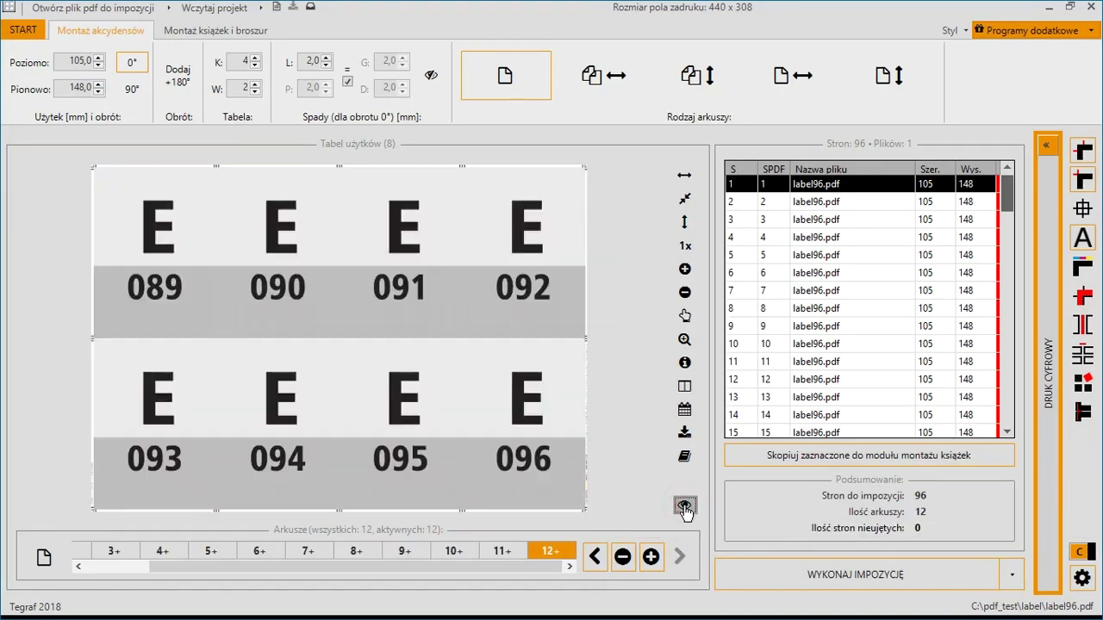
{"action": "left_click", "coordinate": [685, 506]}
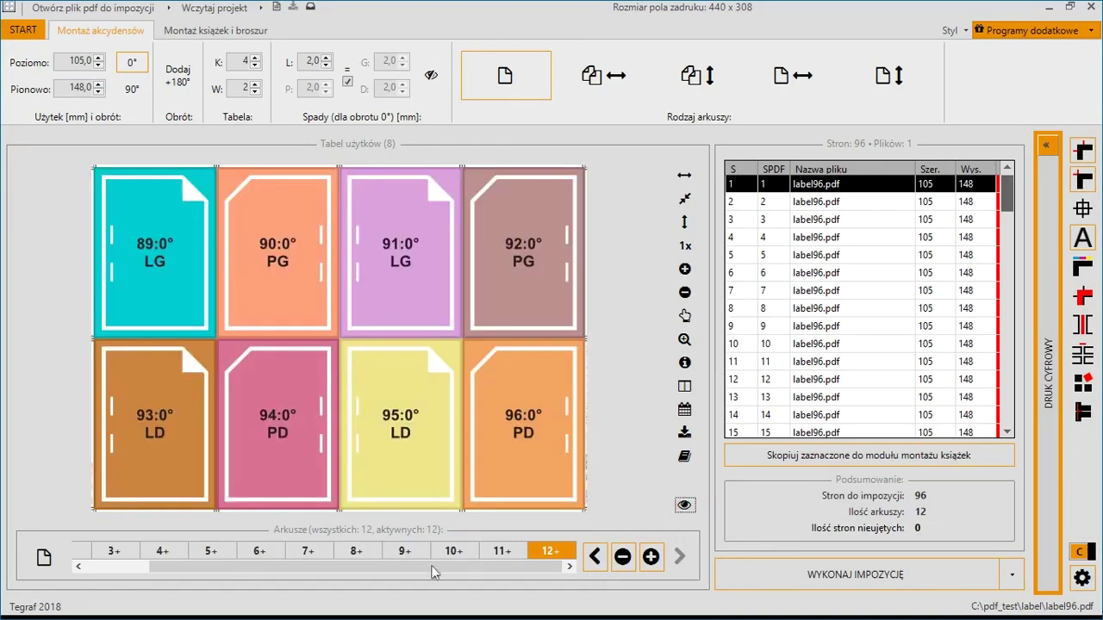
{"action": "left_click", "coordinate": [229, 564]}
{"action": "left_click_drag", "start_coordinate": [229, 565], "coordinate": [158, 564]}
{"action": "left_click", "coordinate": [95, 552]}
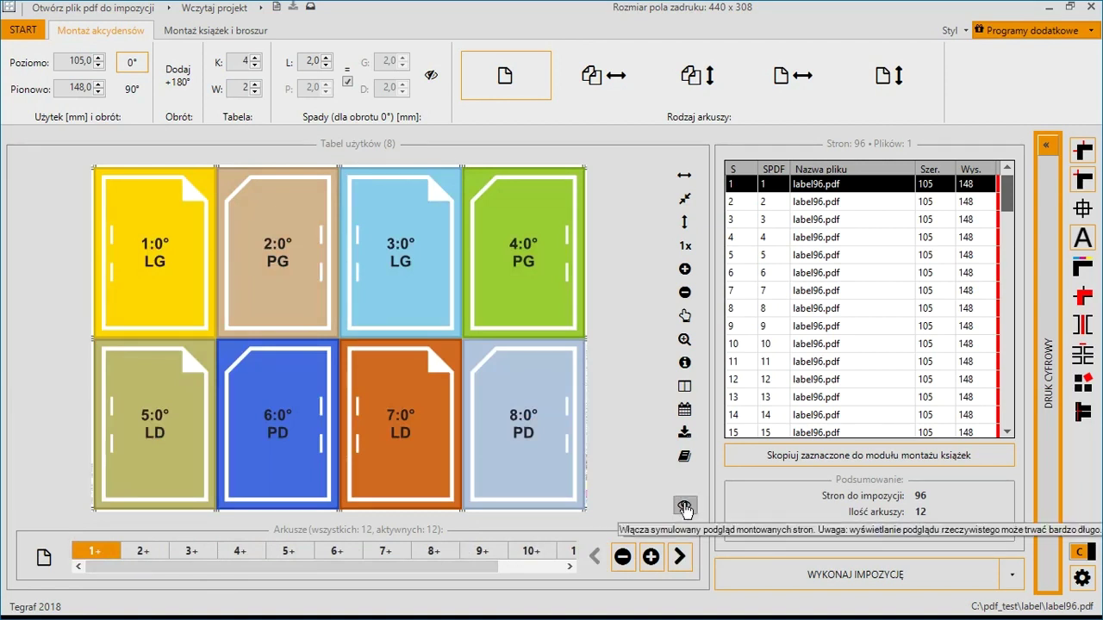
{"action": "left_click", "coordinate": [685, 506]}
{"action": "left_click", "coordinate": [685, 507]}
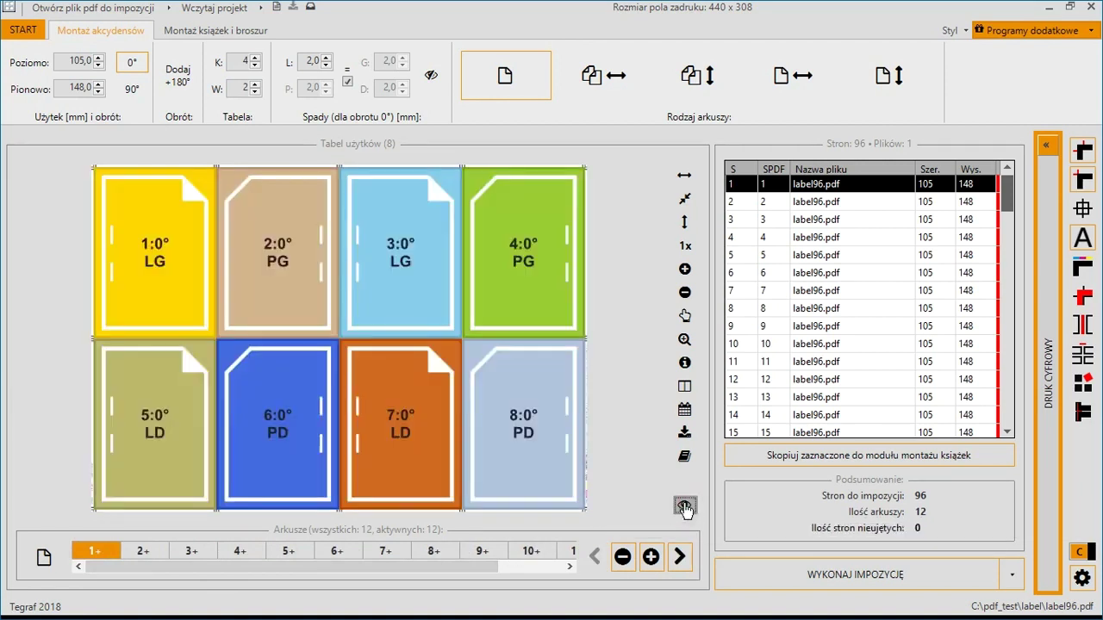
Step: Insert the file label_2page.pdf after page 96, the last row of the page list
{"action": "left_click_drag", "start_coordinate": [1006, 193], "coordinate": [1021, 434]}
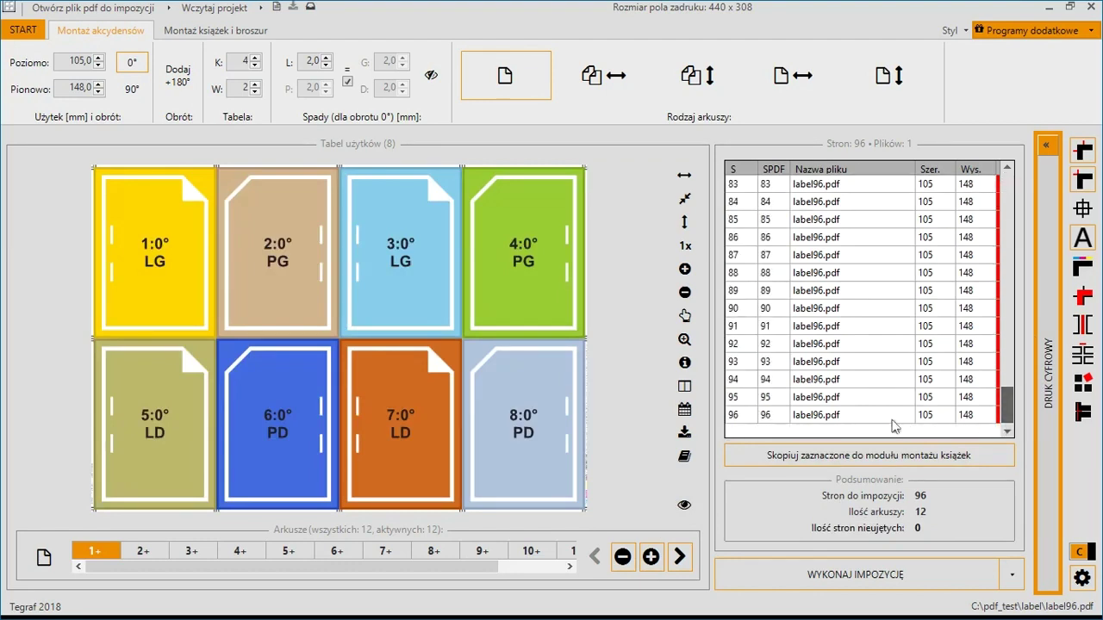
{"action": "left_click", "coordinate": [850, 417]}
{"action": "right_click", "coordinate": [849, 422]}
{"action": "mouse_move", "coordinate": [850, 423]}
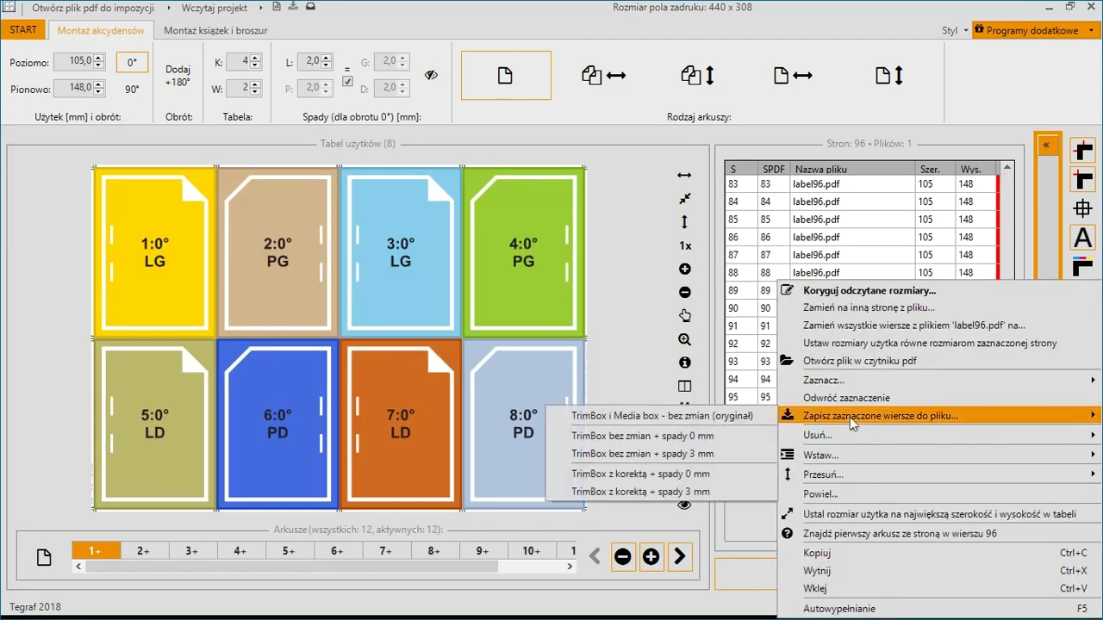
{"action": "mouse_move", "coordinate": [849, 461]}
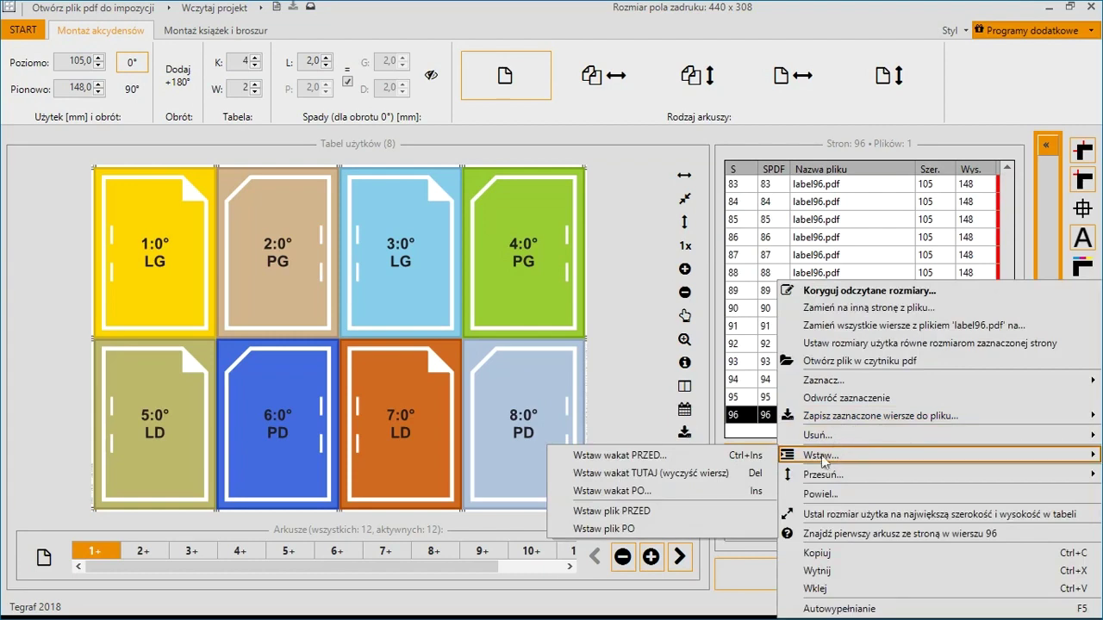
{"action": "left_click", "coordinate": [644, 530]}
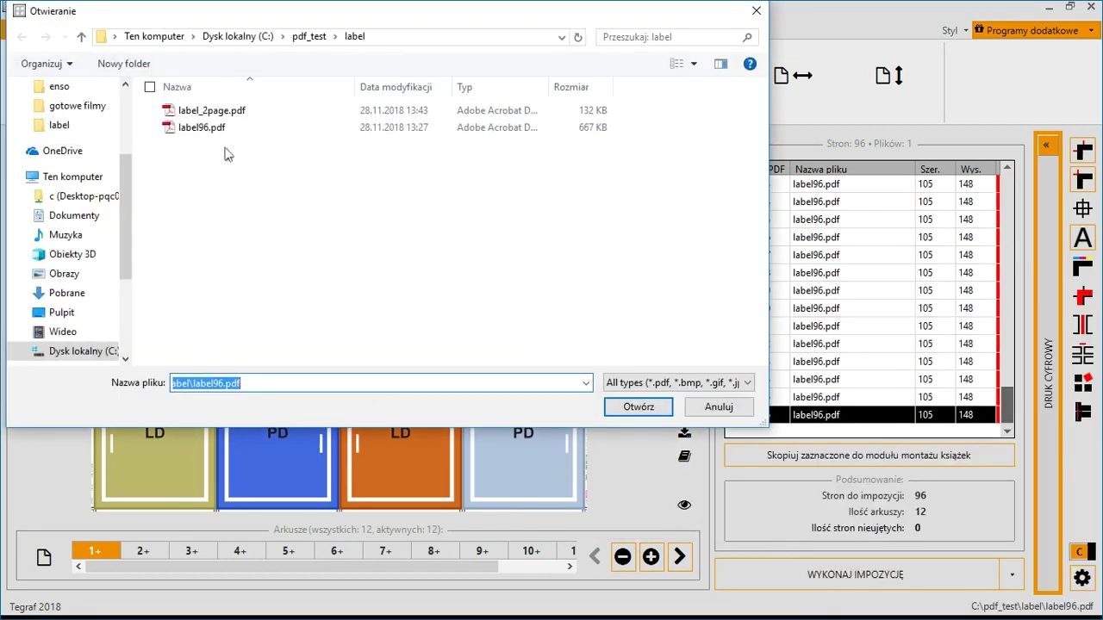
{"action": "double_click", "coordinate": [226, 110]}
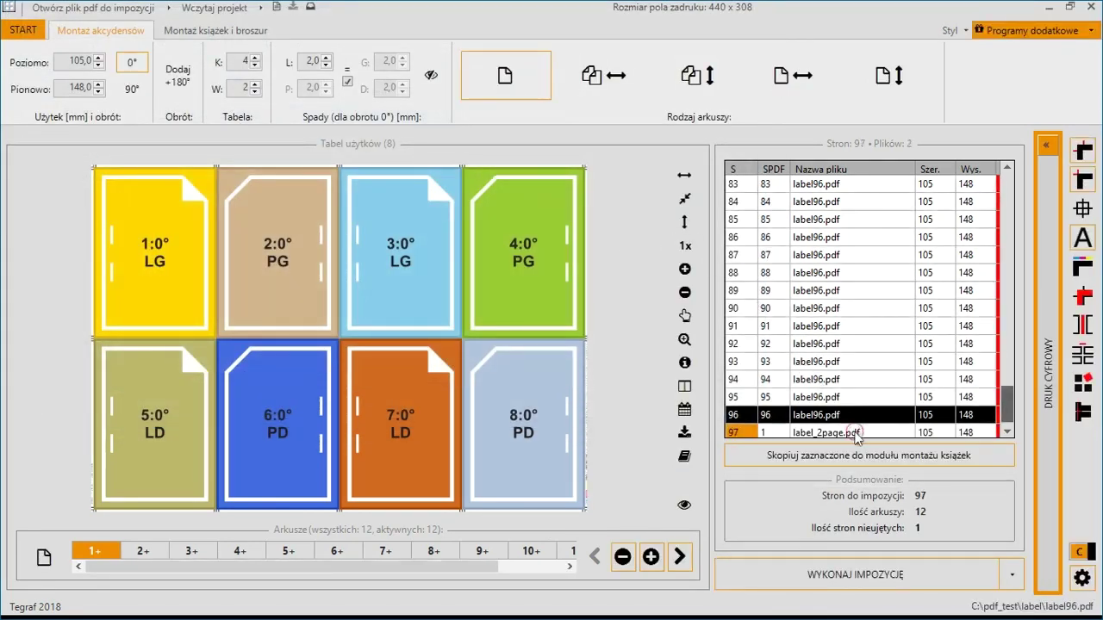
Step: Select the label_2page.pdf page, switch to two-sided sheets turned horizontally, and preview the fronts and backs of sheets 1 and 2
{"action": "left_click", "coordinate": [855, 433]}
{"action": "left_click", "coordinate": [602, 89]}
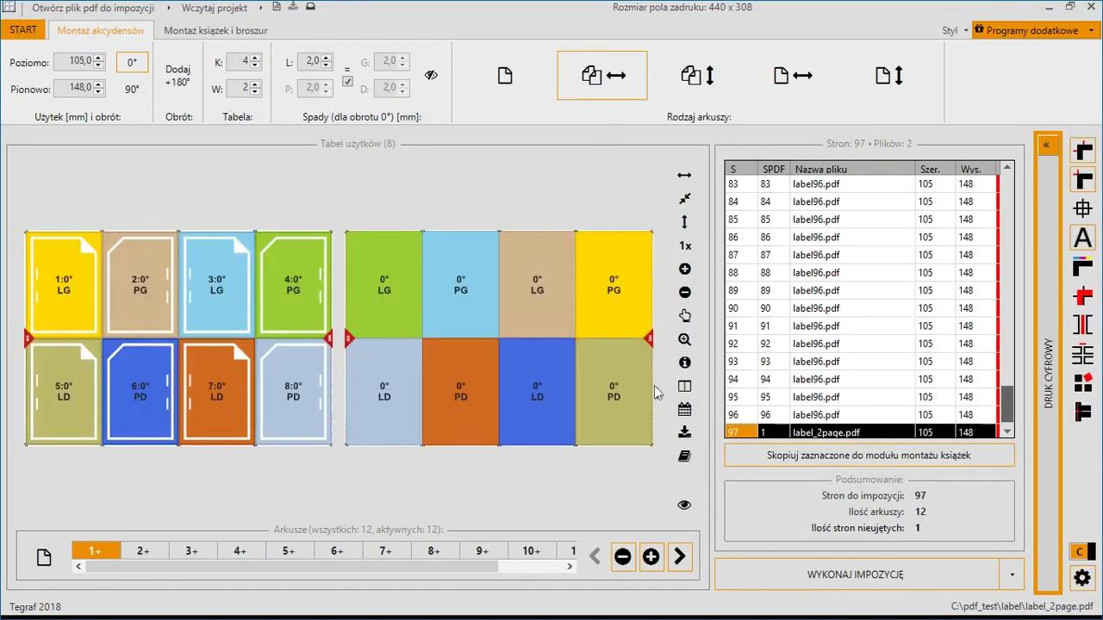
{"action": "left_click", "coordinate": [683, 510]}
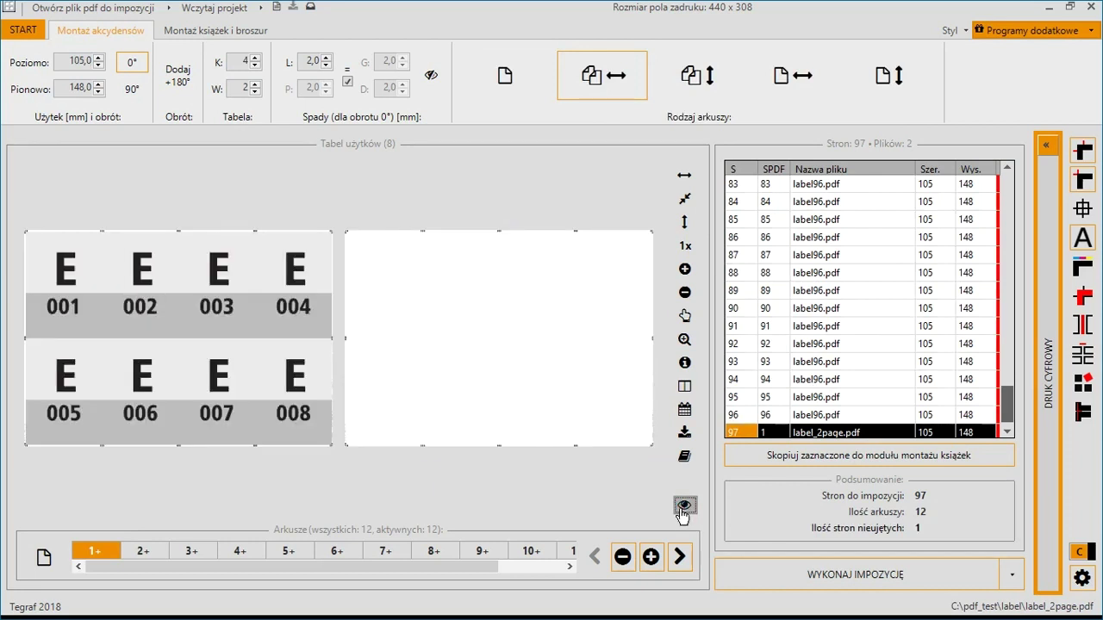
{"action": "left_click", "coordinate": [154, 552]}
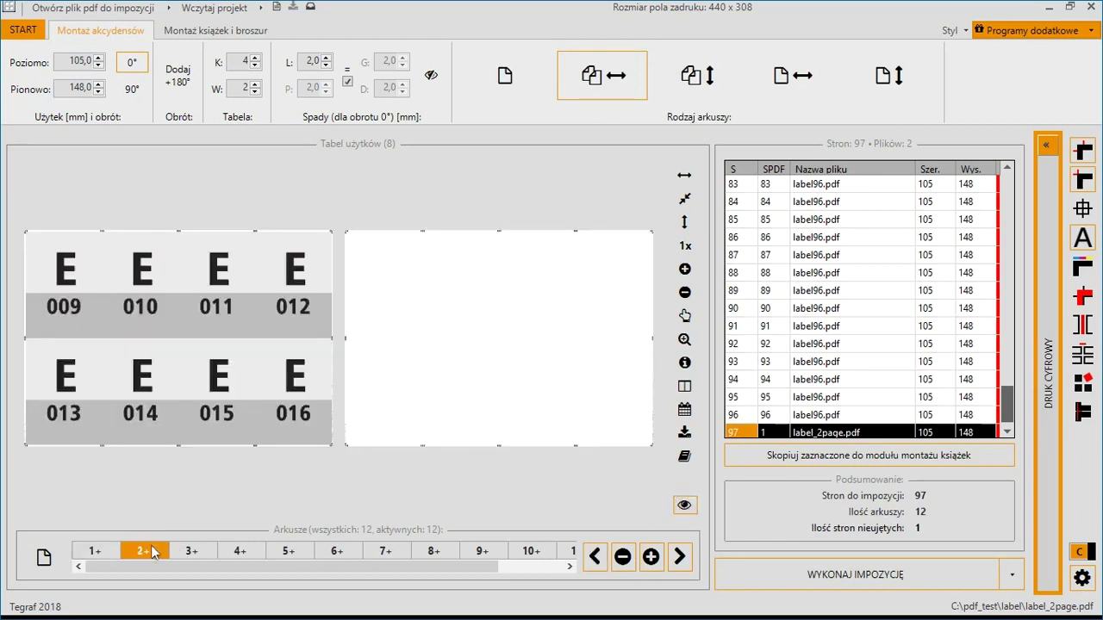
{"action": "left_click", "coordinate": [93, 551]}
Step: Place the label_2page.pdf page in every back-side slot on all sheets, and return to single-sheet mode
{"action": "left_click", "coordinate": [43, 560]}
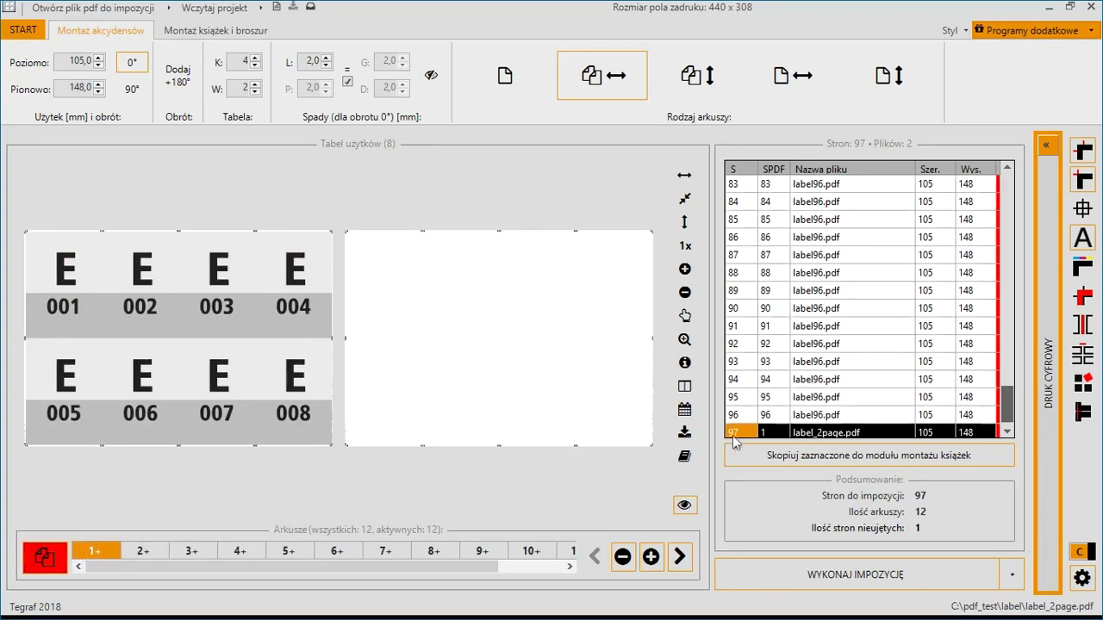
{"action": "right_click", "coordinate": [553, 354]}
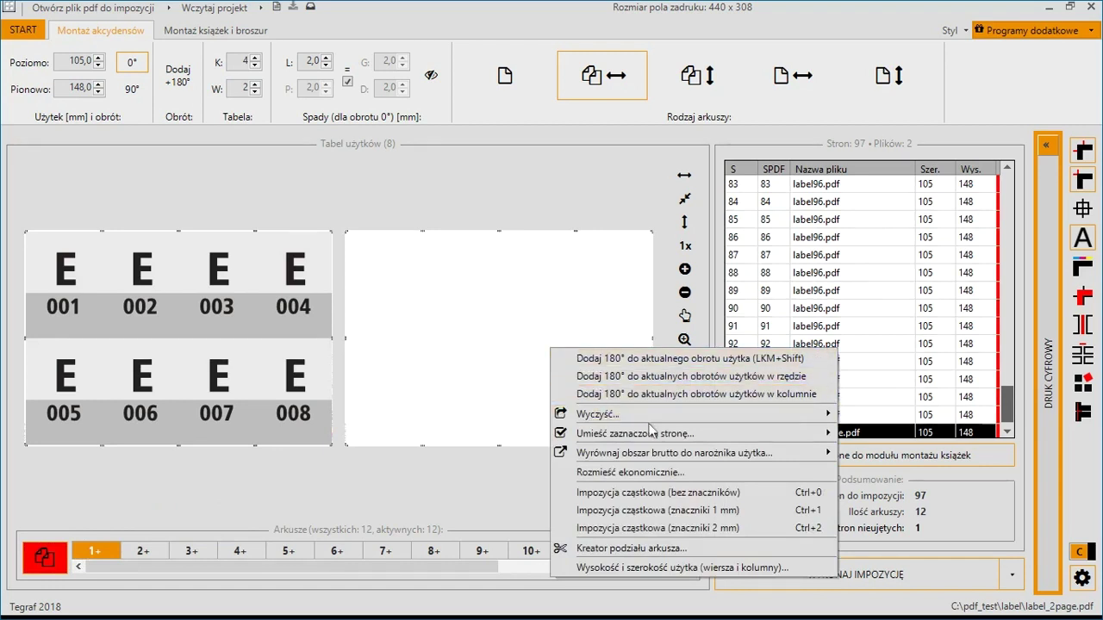
{"action": "mouse_move", "coordinate": [660, 438]}
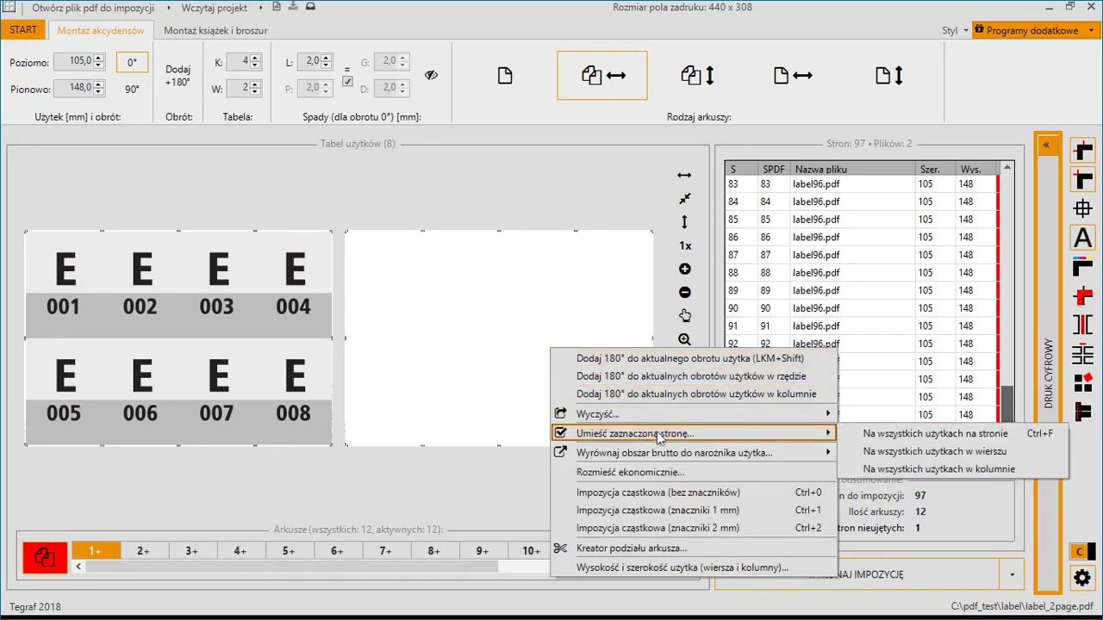
{"action": "left_click", "coordinate": [841, 434]}
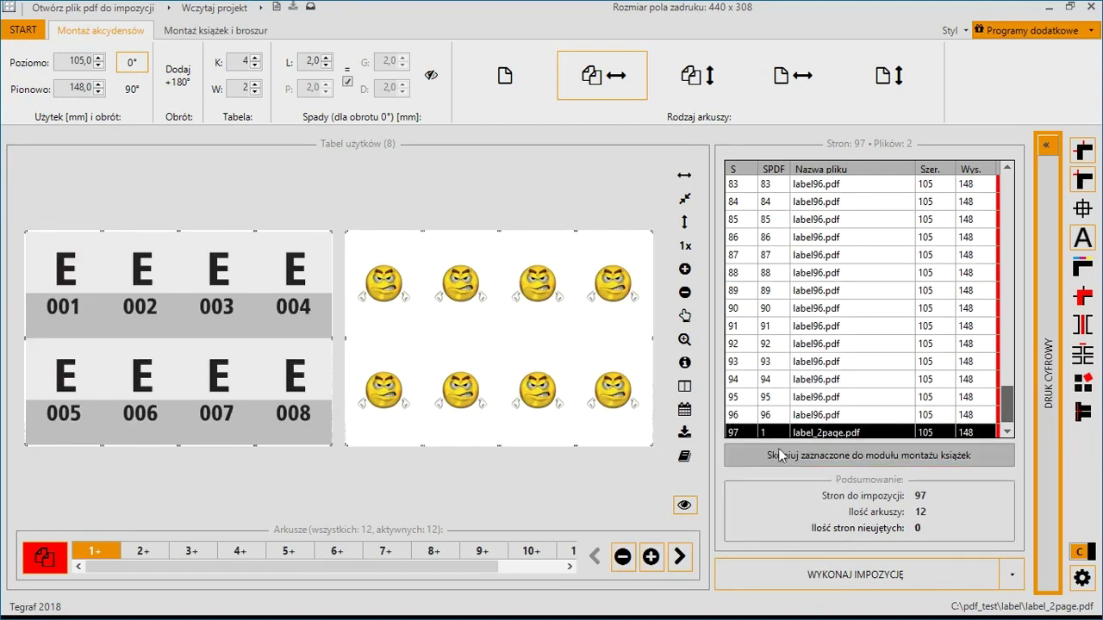
{"action": "left_click", "coordinate": [48, 556]}
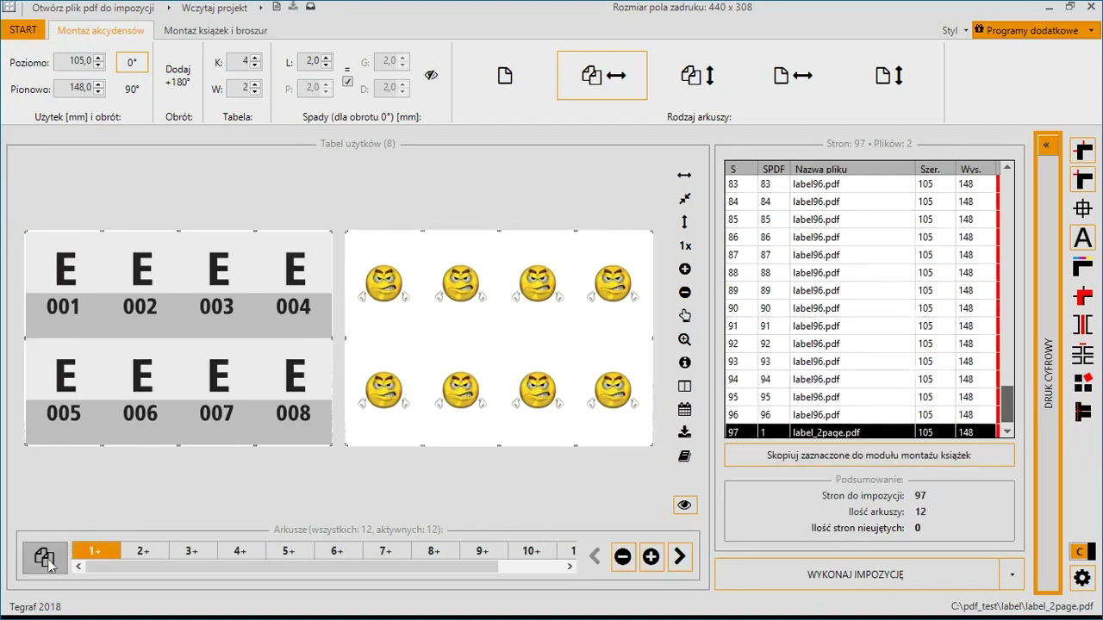
Step: Check the fronts and backs of sheets 2, 3 and 4
{"action": "left_click", "coordinate": [154, 551]}
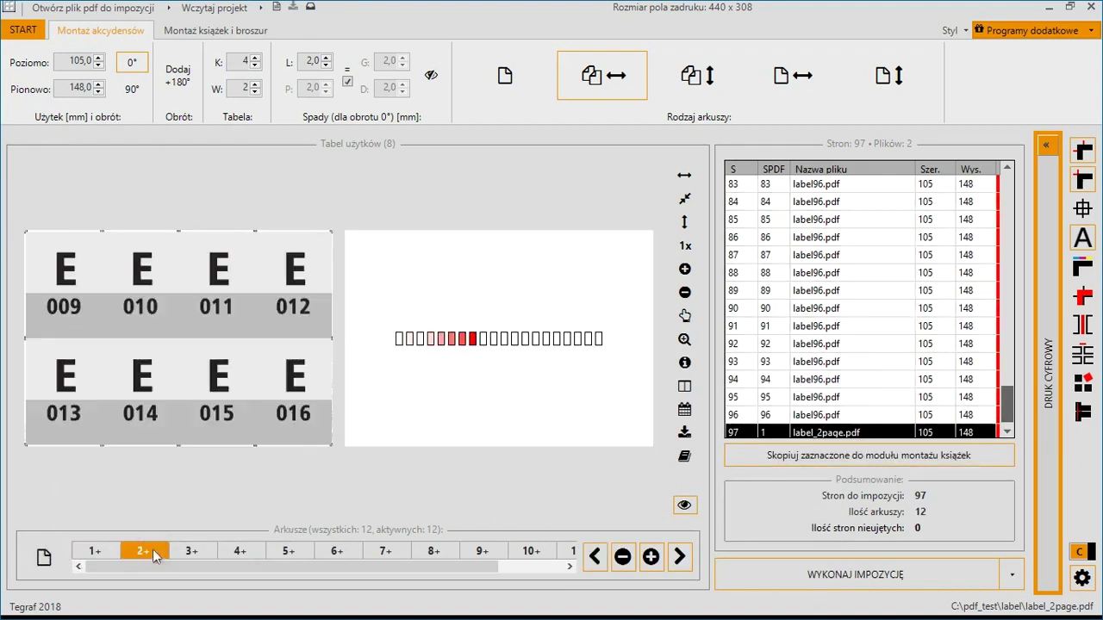
{"action": "left_click", "coordinate": [189, 553]}
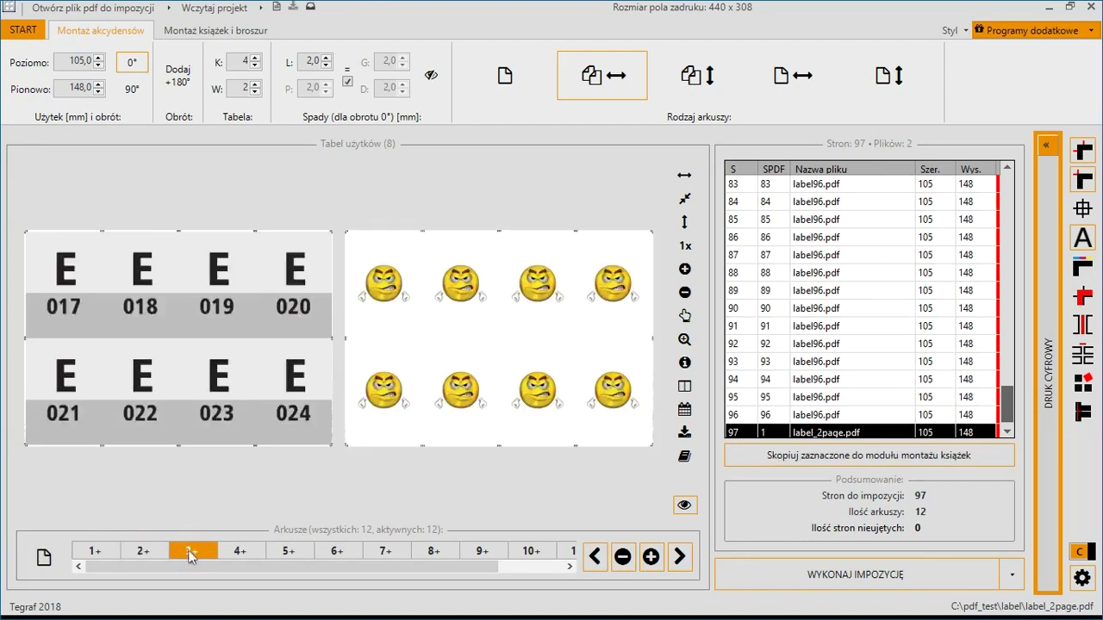
{"action": "left_click", "coordinate": [238, 553]}
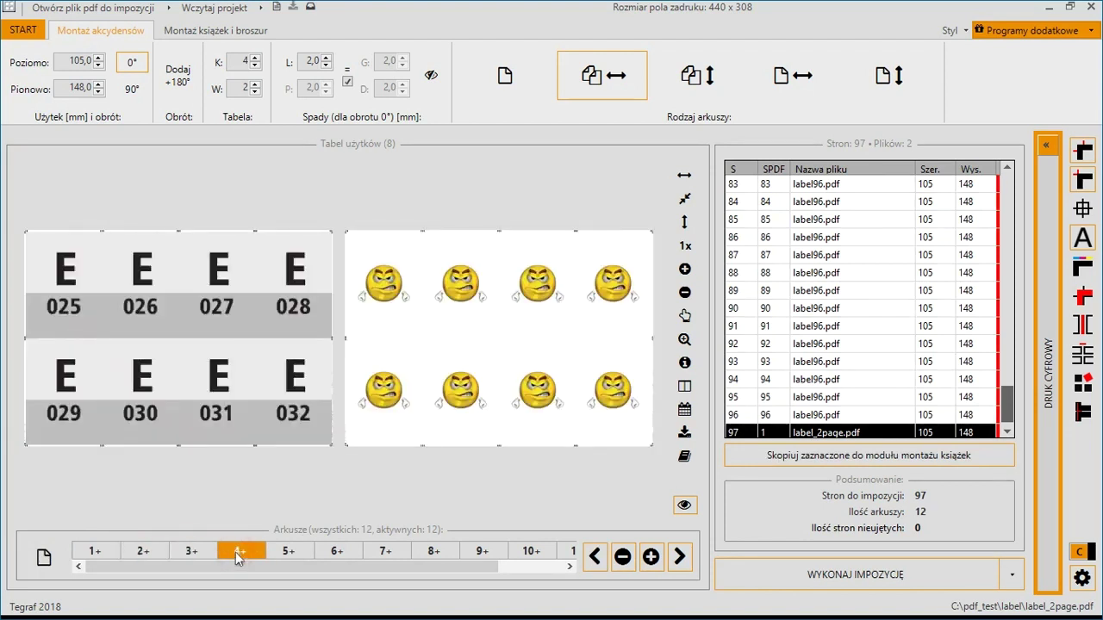
Step: Add 180° rotation to the lower row on the front and back of all sheets, and check sheet 3
{"action": "left_click", "coordinate": [43, 558]}
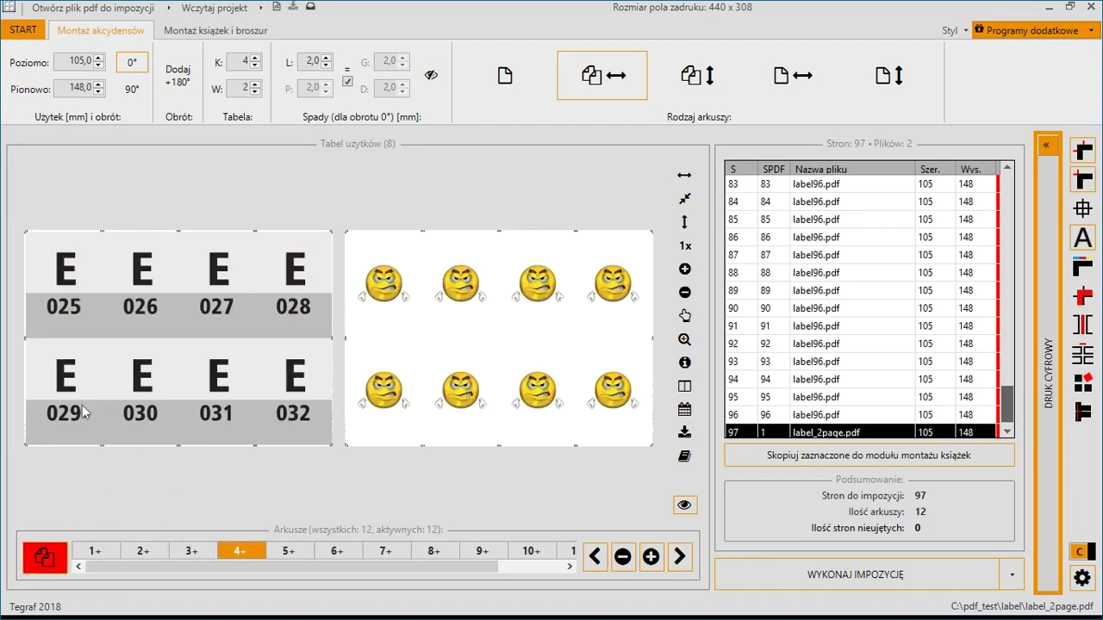
{"action": "right_click", "coordinate": [64, 387]}
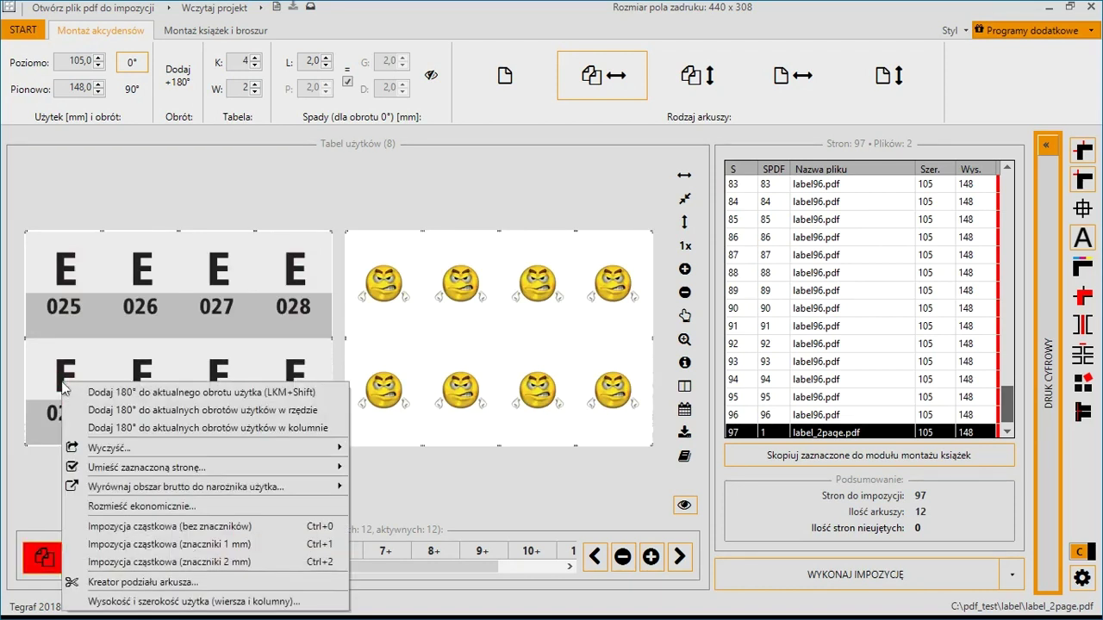
{"action": "left_click", "coordinate": [143, 410]}
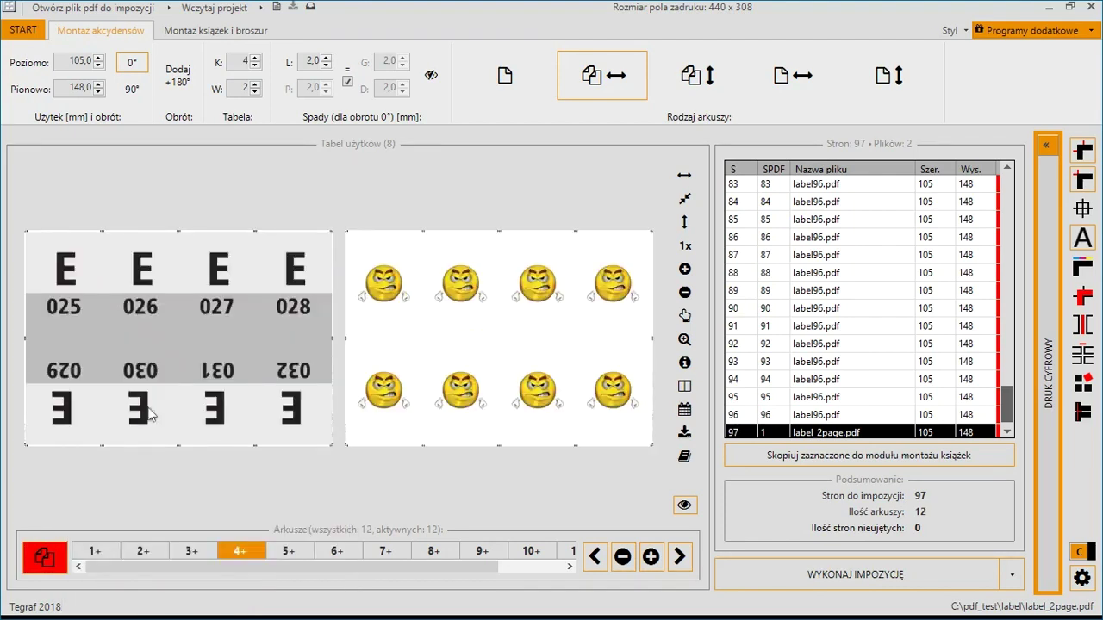
{"action": "right_click", "coordinate": [386, 405]}
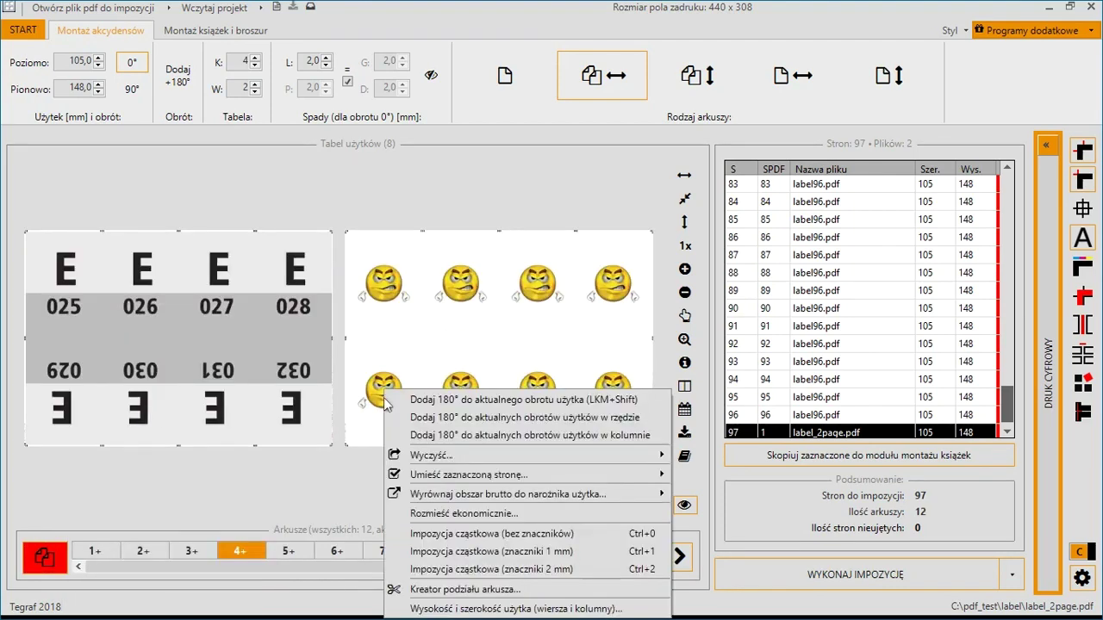
{"action": "left_click", "coordinate": [426, 417]}
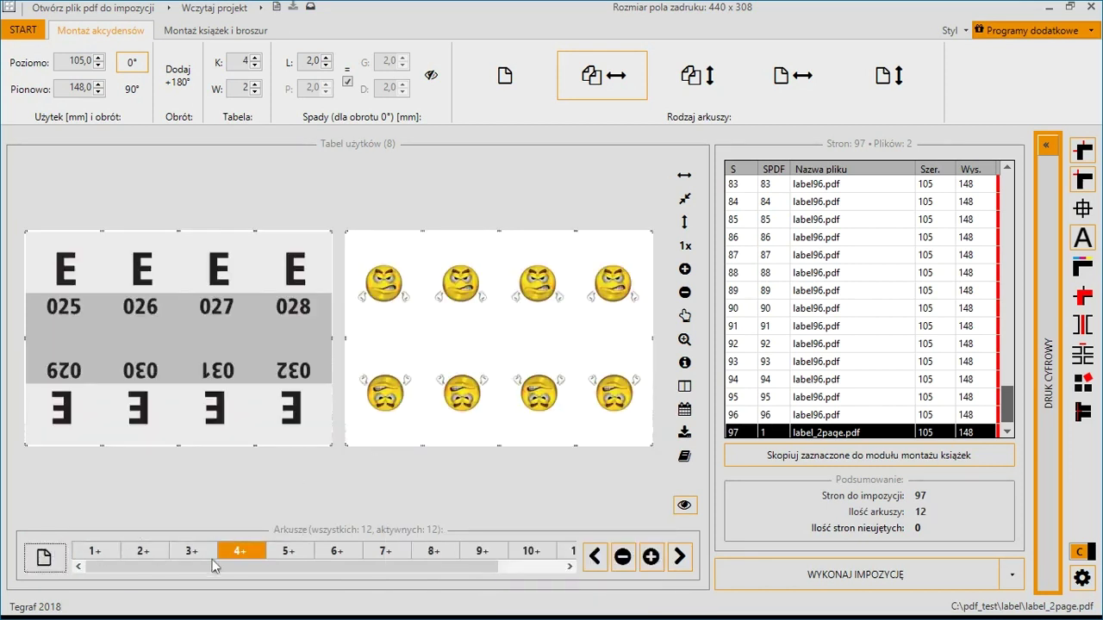
{"action": "left_click", "coordinate": [191, 551]}
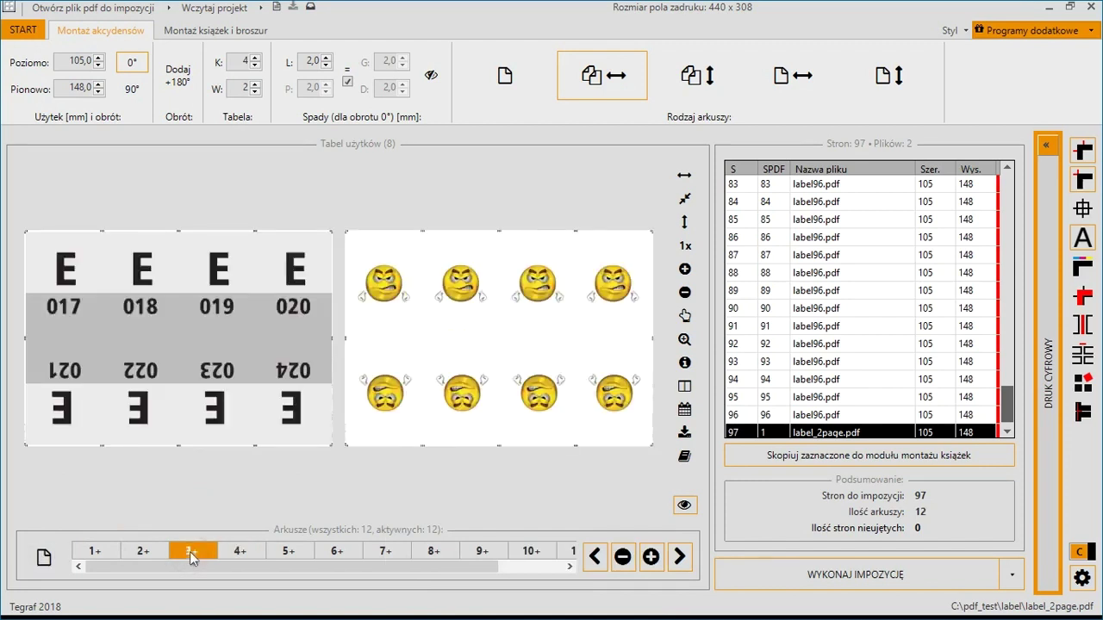
Step: Set the bleeds on all sides of the labels to 0 mm with the corner of sheet 2 enlarged
{"action": "left_click", "coordinate": [144, 551]}
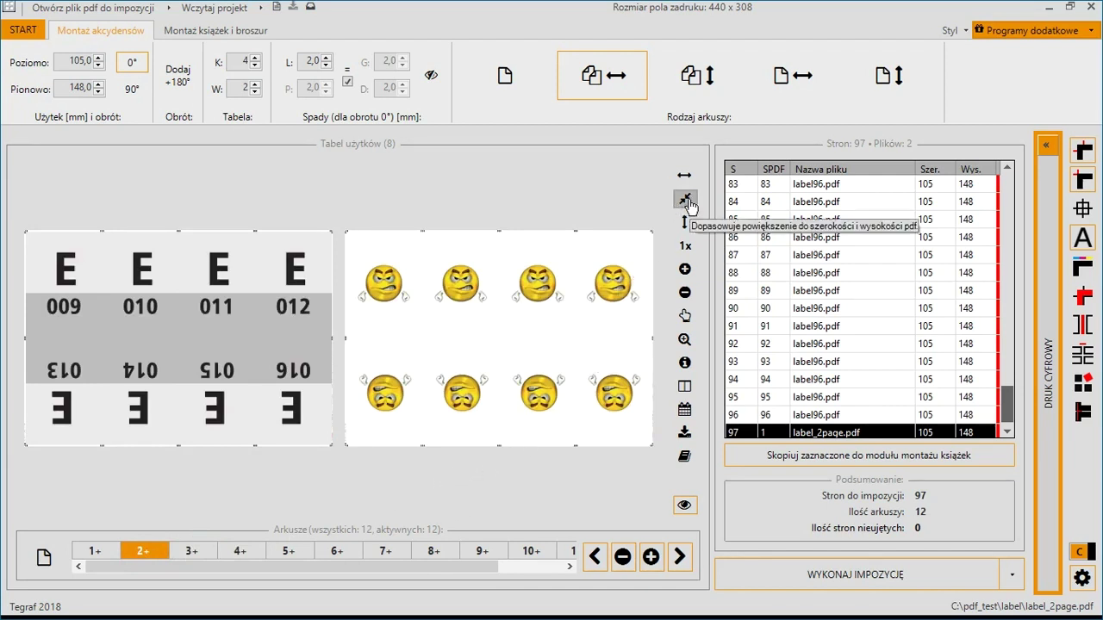
{"action": "left_click", "coordinate": [688, 272]}
{"action": "left_click", "coordinate": [687, 273]}
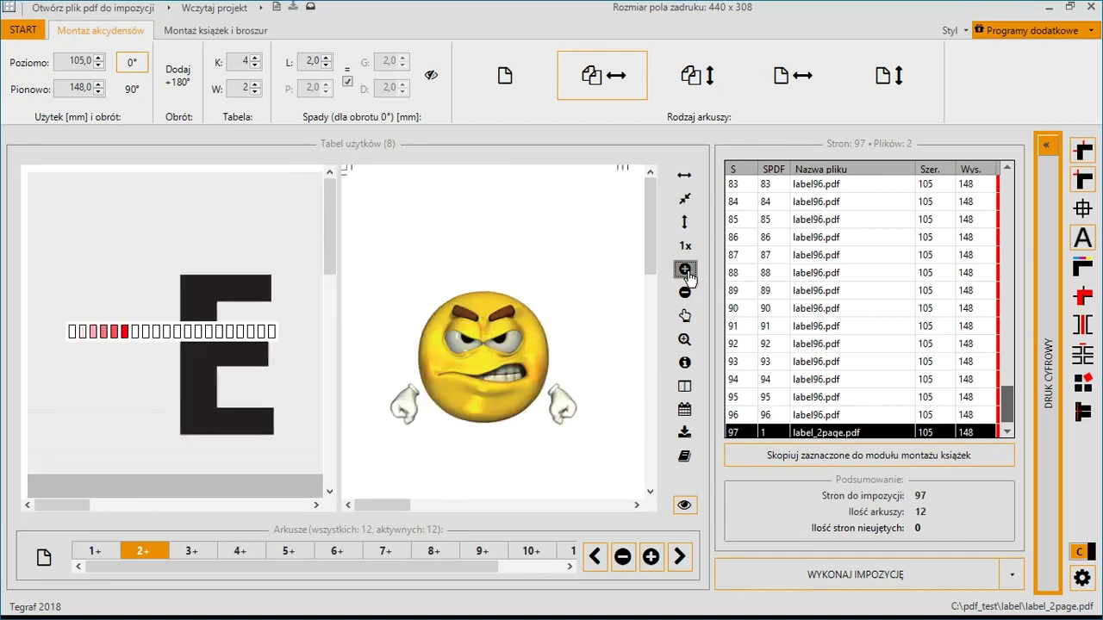
{"action": "left_click", "coordinate": [687, 272]}
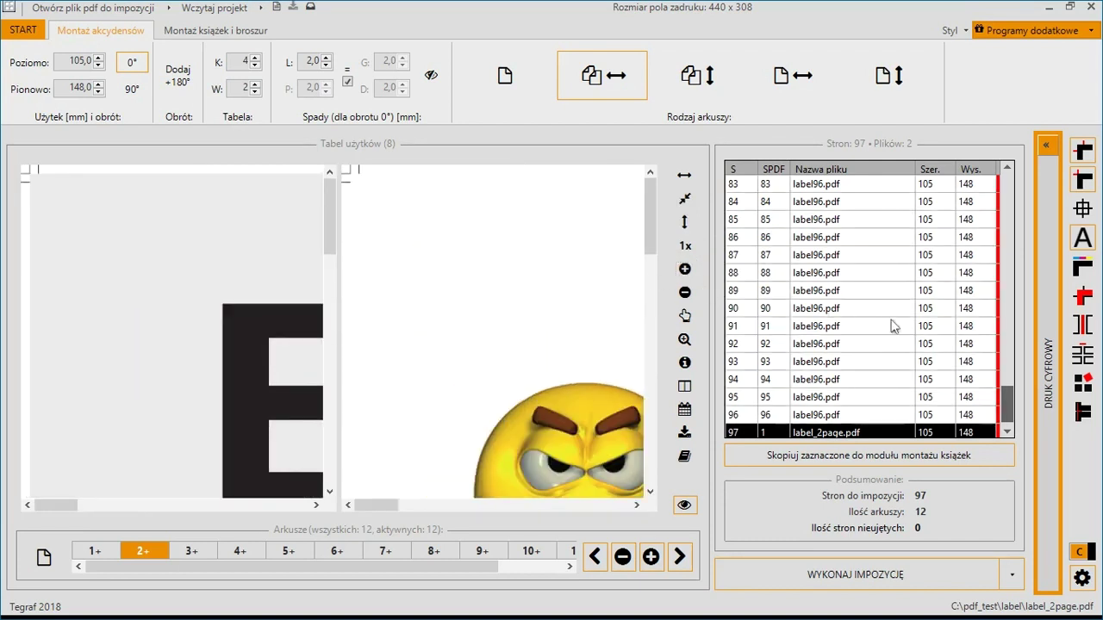
{"action": "left_click", "coordinate": [313, 61]}
{"action": "key", "text": "Return"}
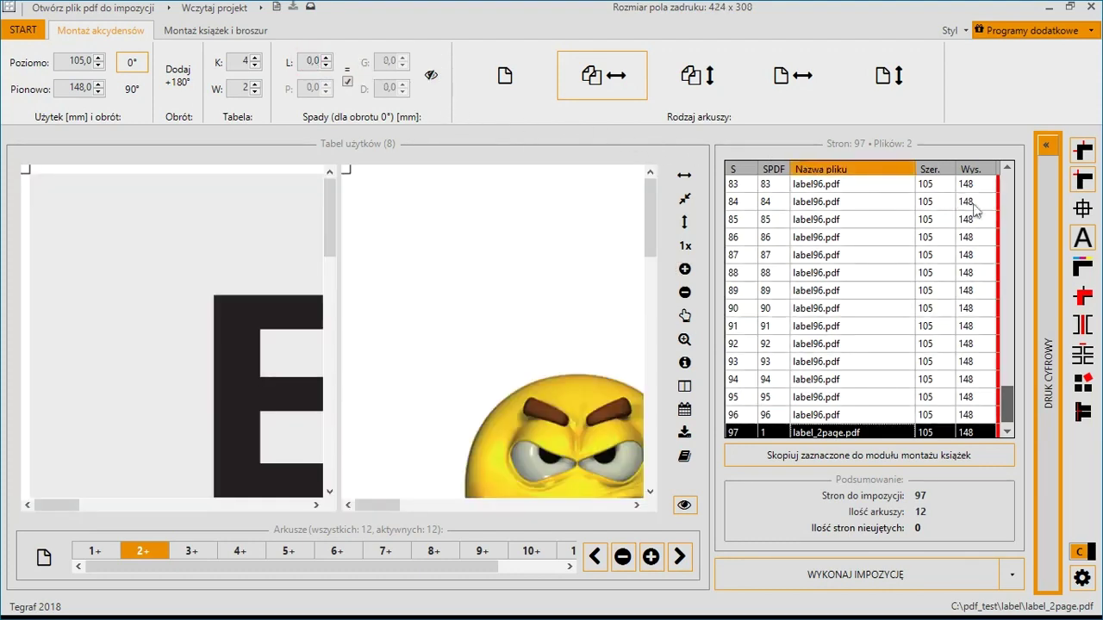
Step: Enable additional spacing with a 2 mm gap between marks and labels, and turn on drawing of external bleeds
{"action": "left_click", "coordinate": [1080, 296]}
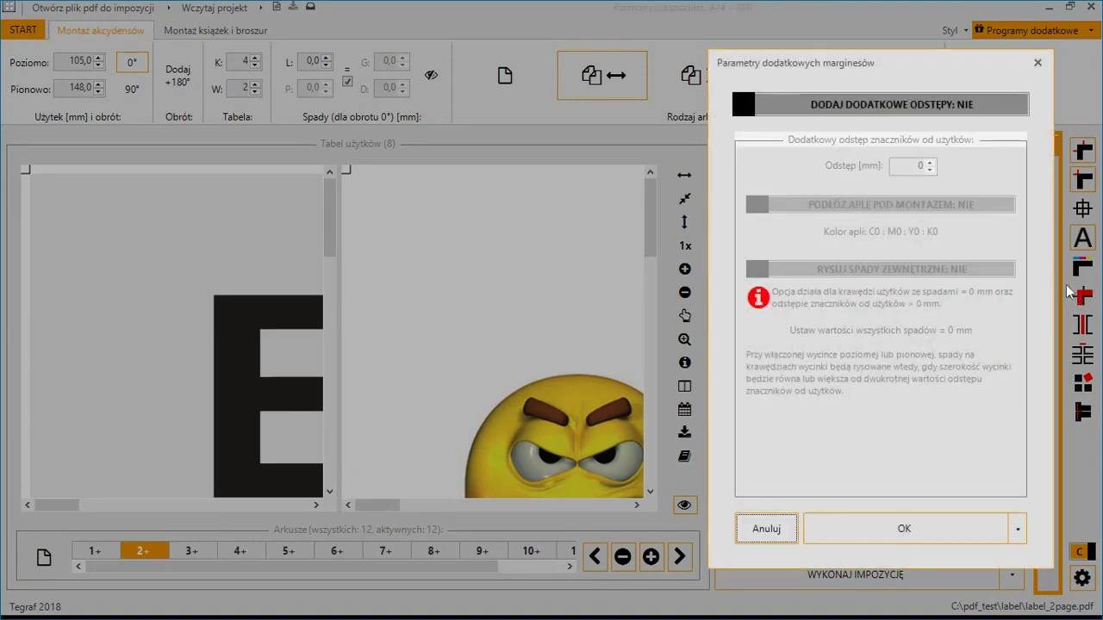
{"action": "left_click", "coordinate": [906, 115]}
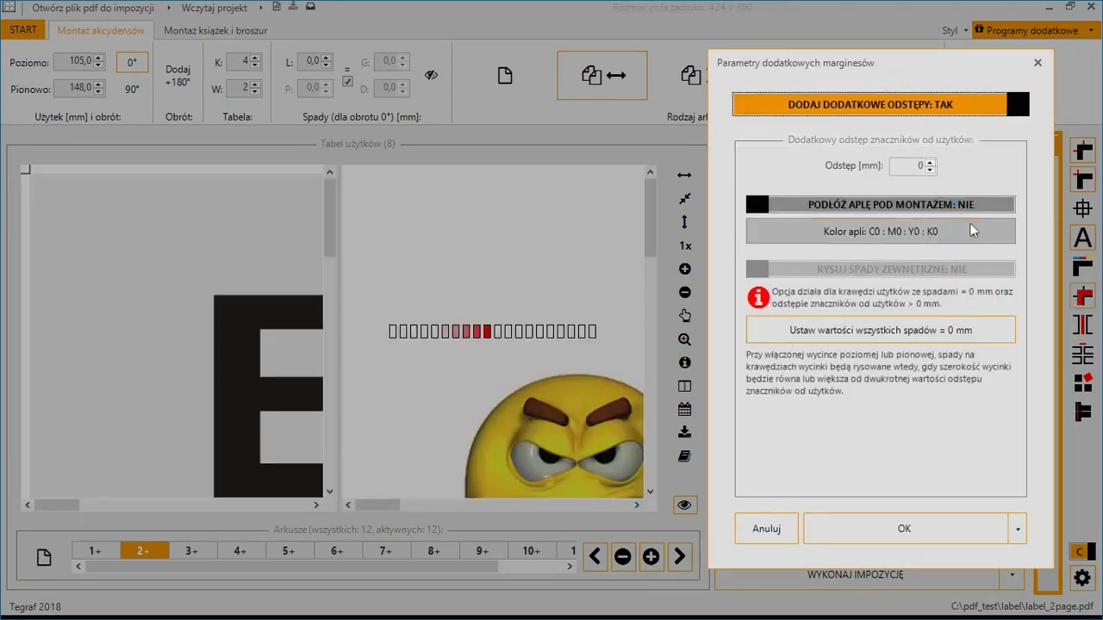
{"action": "left_click", "coordinate": [930, 163]}
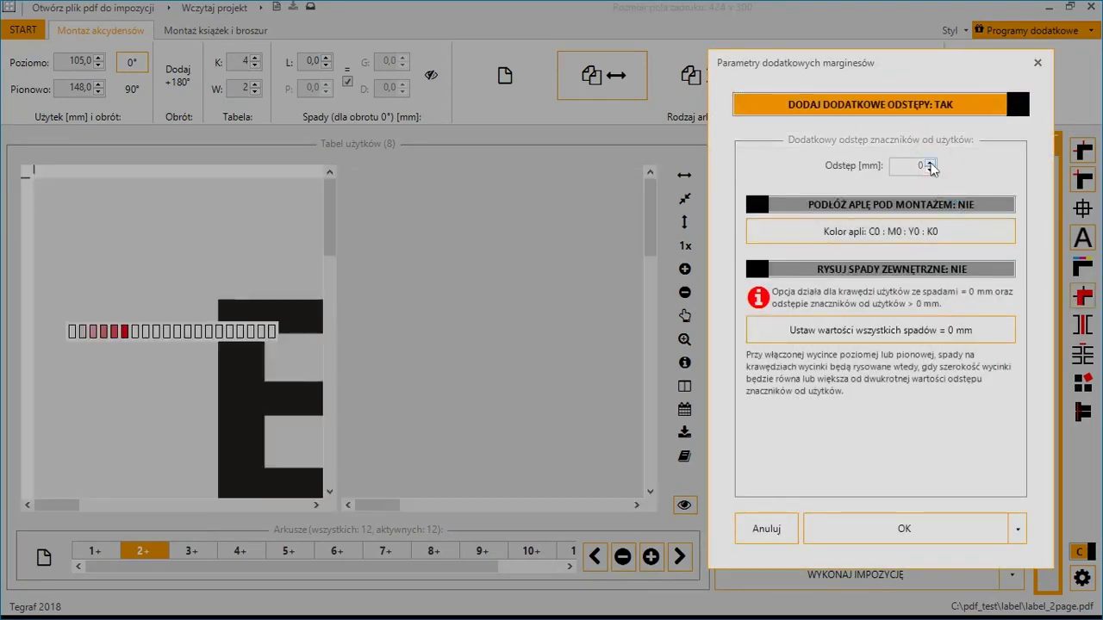
{"action": "left_click", "coordinate": [930, 162]}
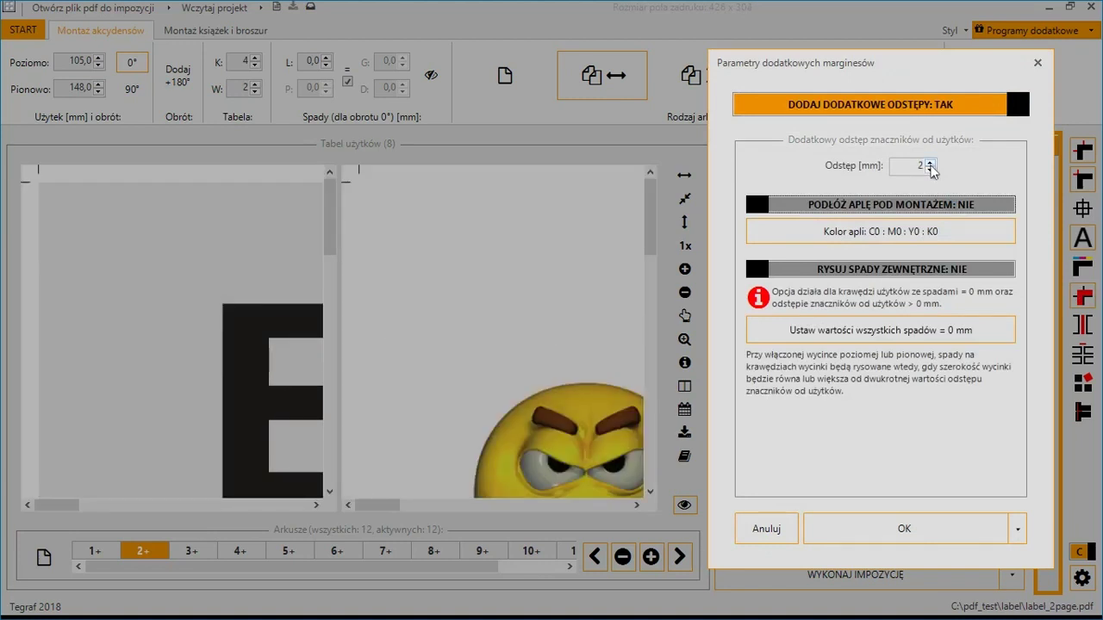
{"action": "left_click", "coordinate": [946, 271]}
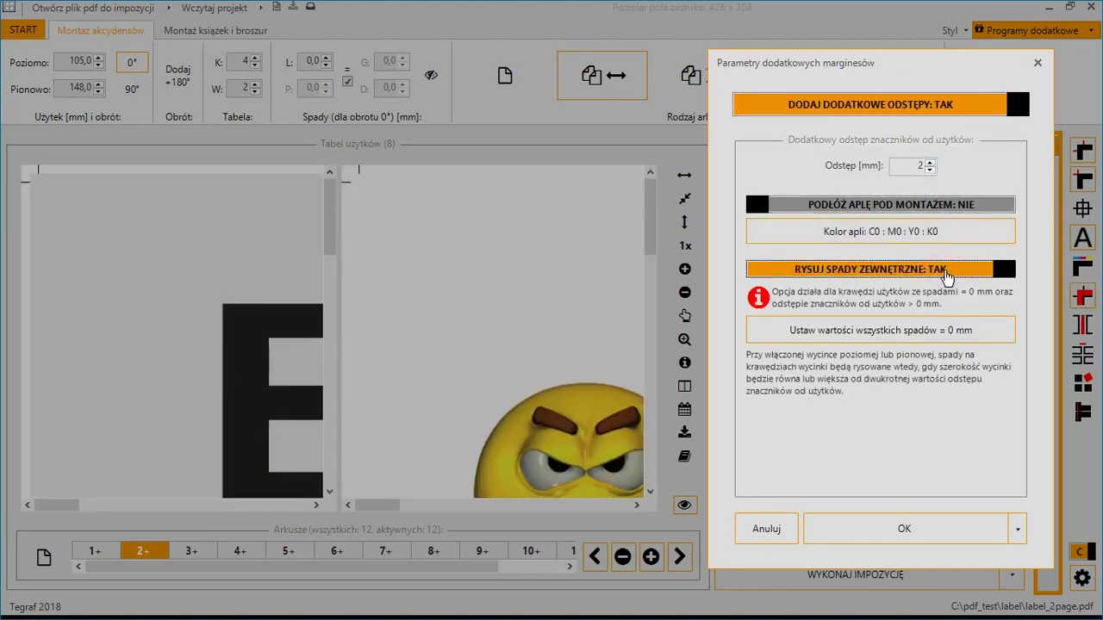
{"action": "left_click", "coordinate": [924, 525]}
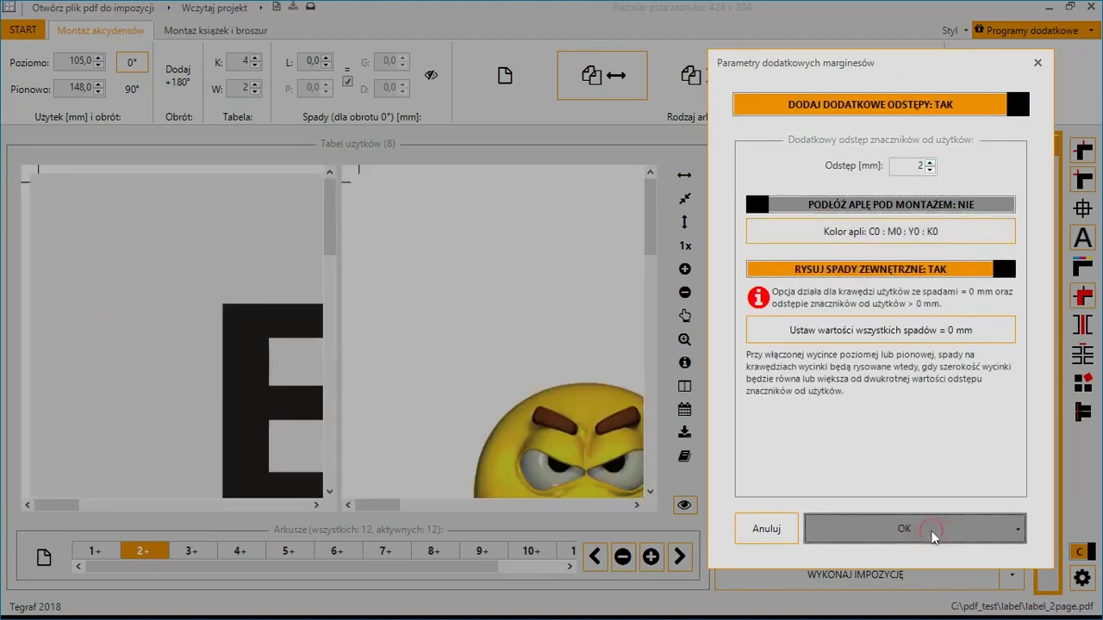
Step: Run the imposition of the whole label job, and show the page thumbnails of the resulting PDF in Adobe Acrobat
{"action": "left_click", "coordinate": [685, 199]}
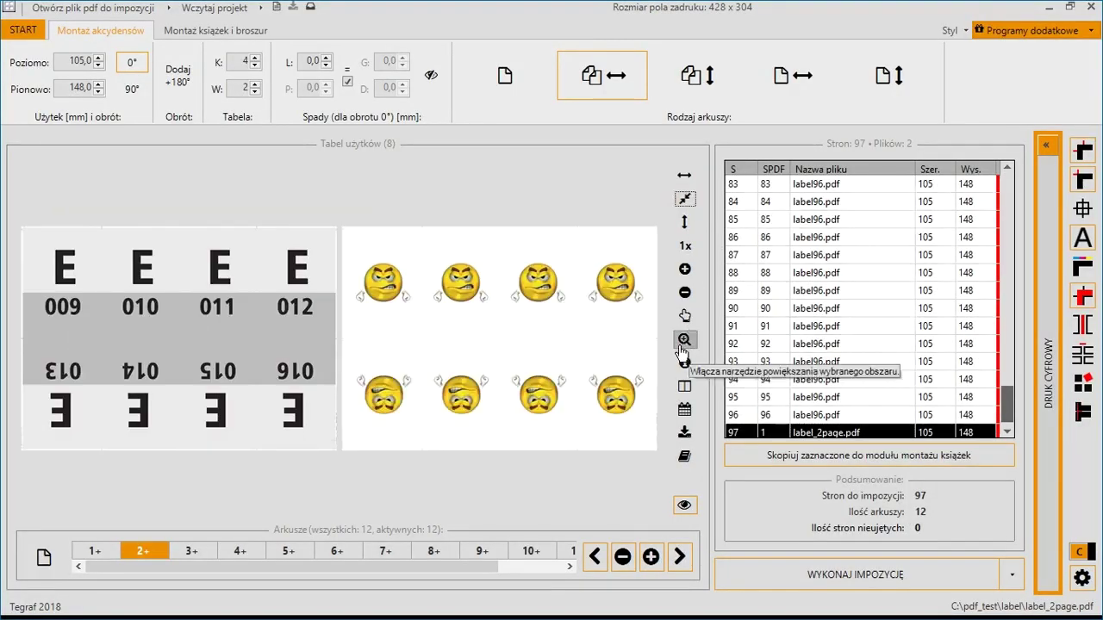
{"action": "left_click", "coordinate": [880, 575]}
{"action": "left_click", "coordinate": [637, 408]}
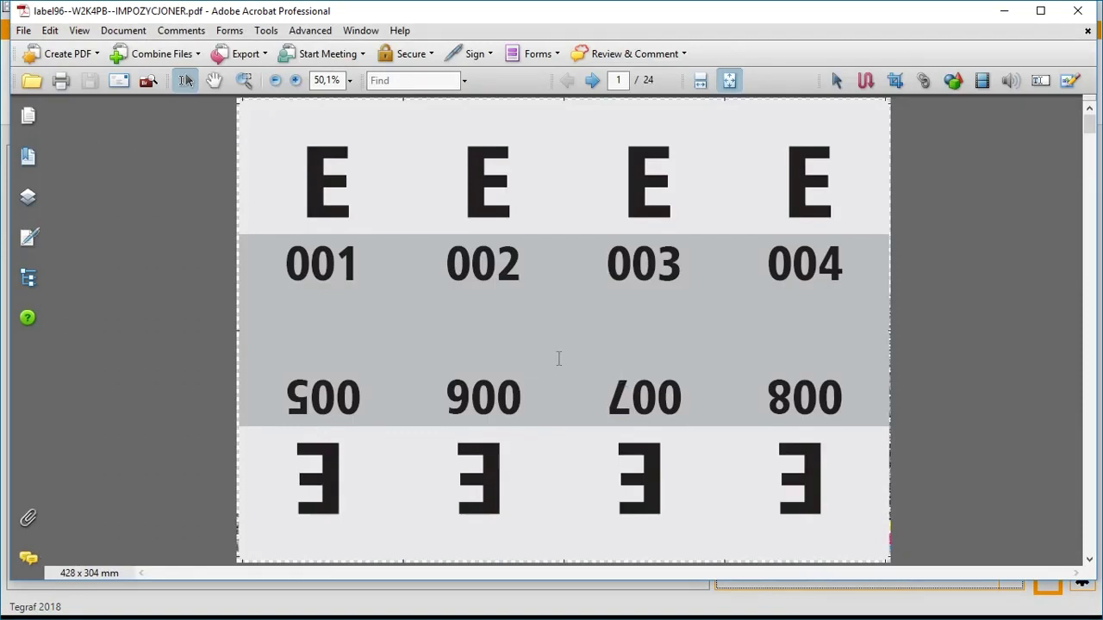
{"action": "left_click", "coordinate": [27, 117]}
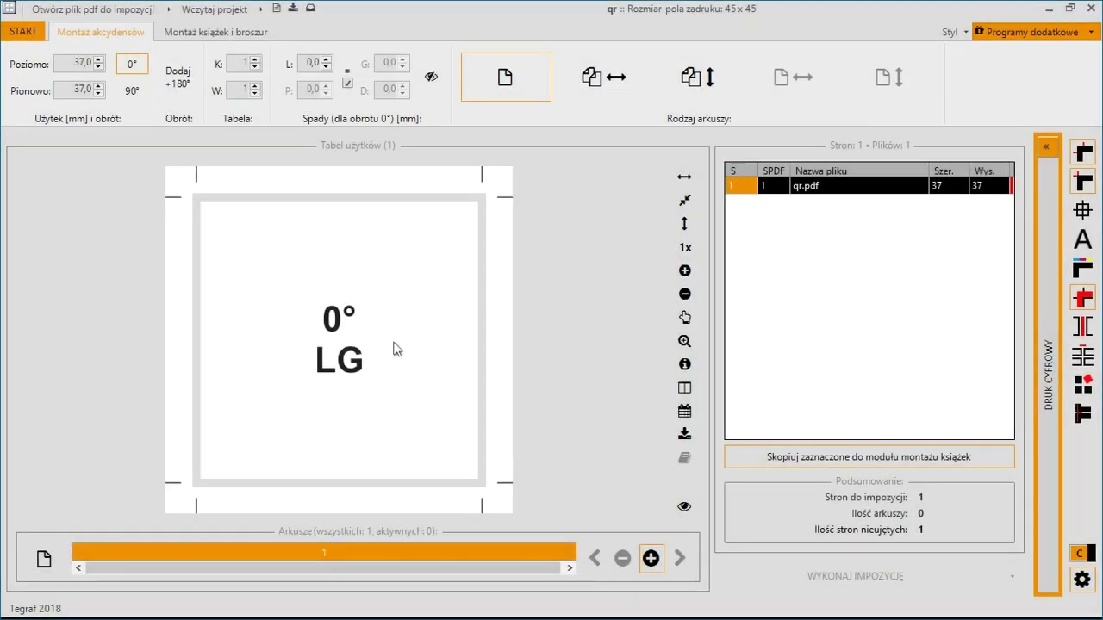
Step: Apply the economical layout for A4 (297x210 mm) paper to the qr.pdf job
{"action": "right_click", "coordinate": [392, 345]}
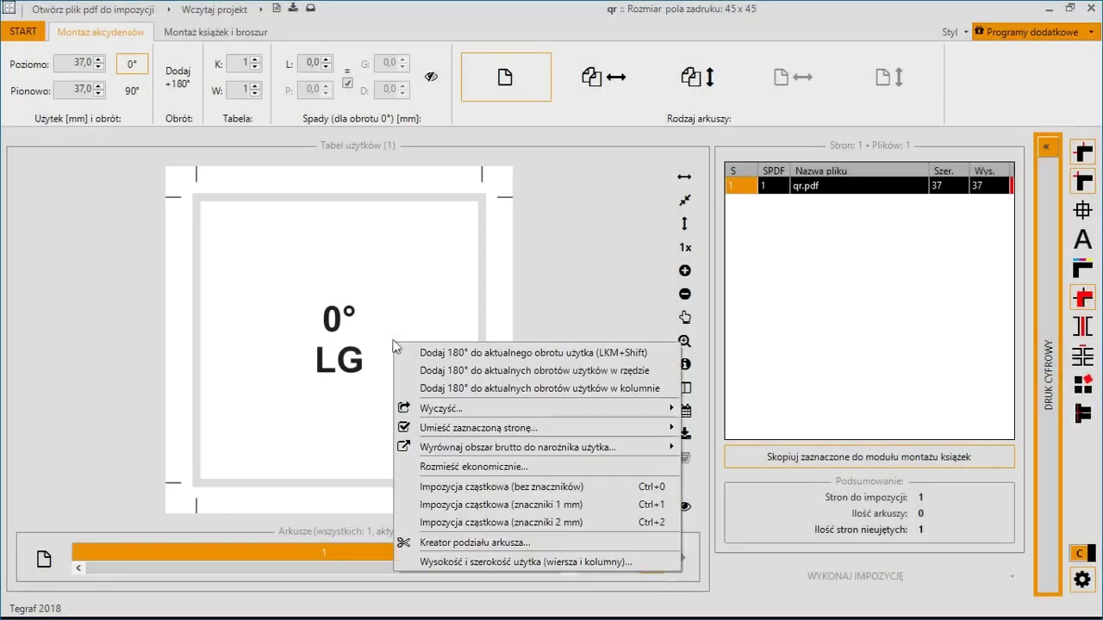
{"action": "left_click", "coordinate": [493, 468]}
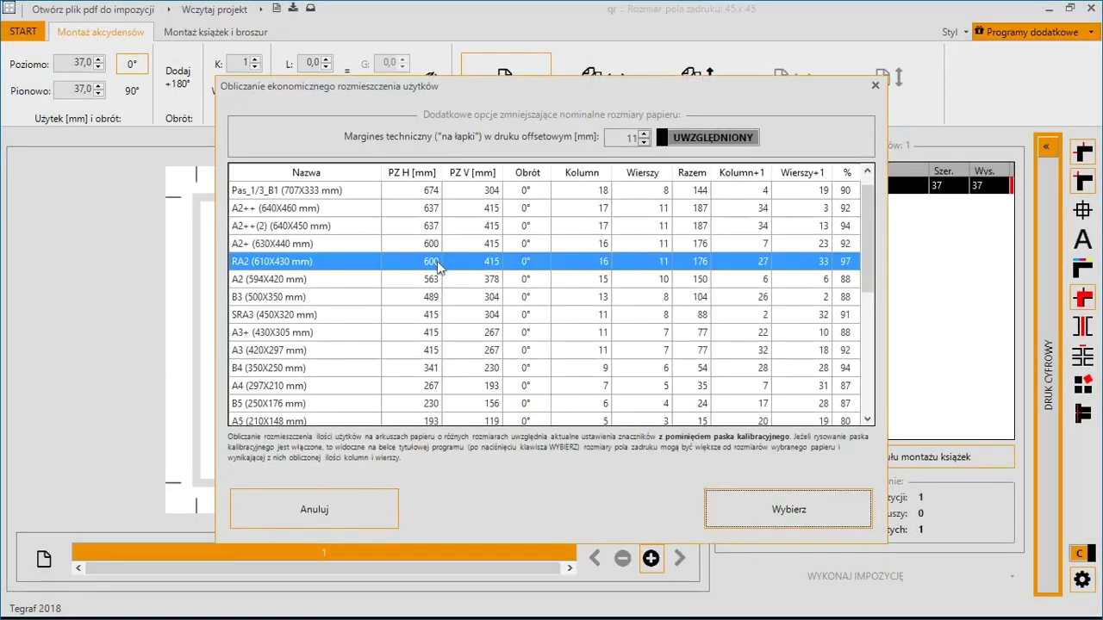
{"action": "left_click", "coordinate": [388, 385]}
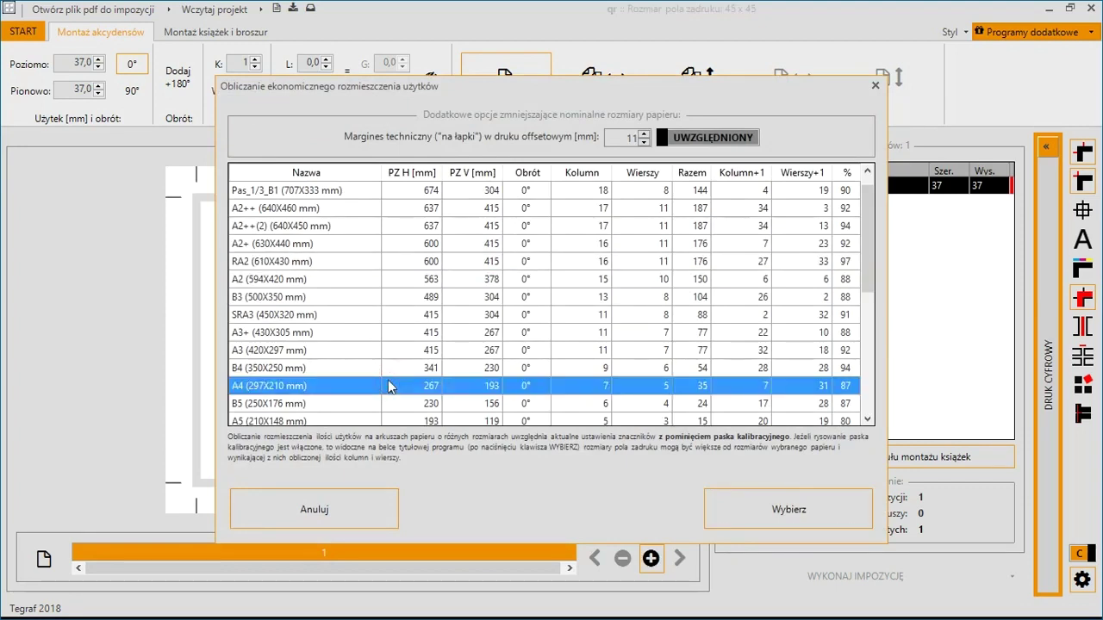
{"action": "left_click", "coordinate": [786, 504]}
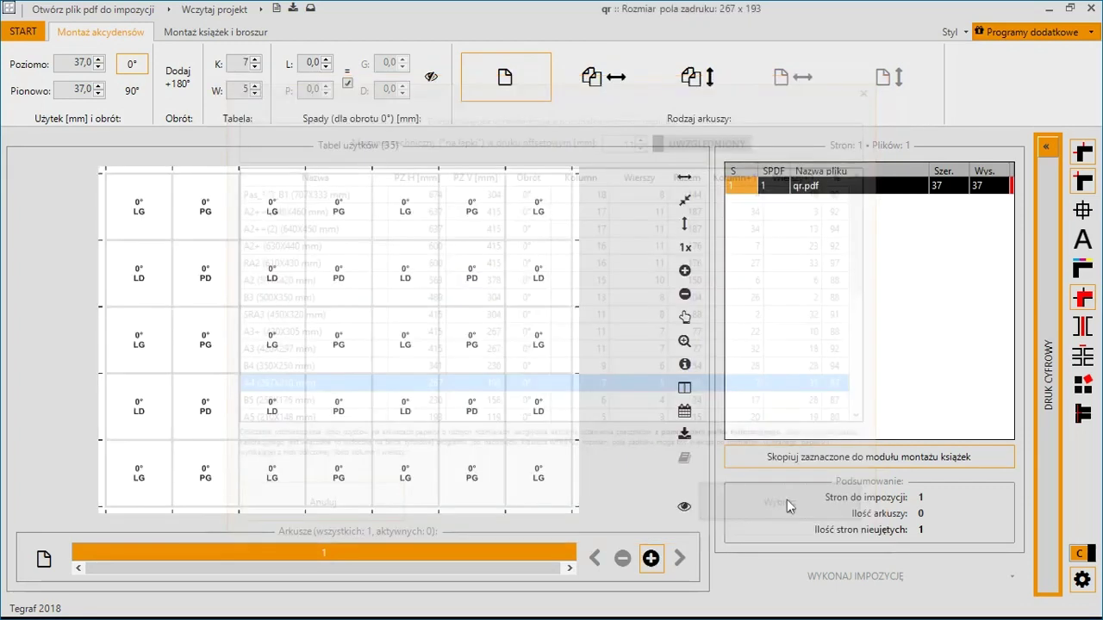
Step: Place the qr.pdf page in every slot of the sheet and briefly preview the actual page content
{"action": "right_click", "coordinate": [536, 220]}
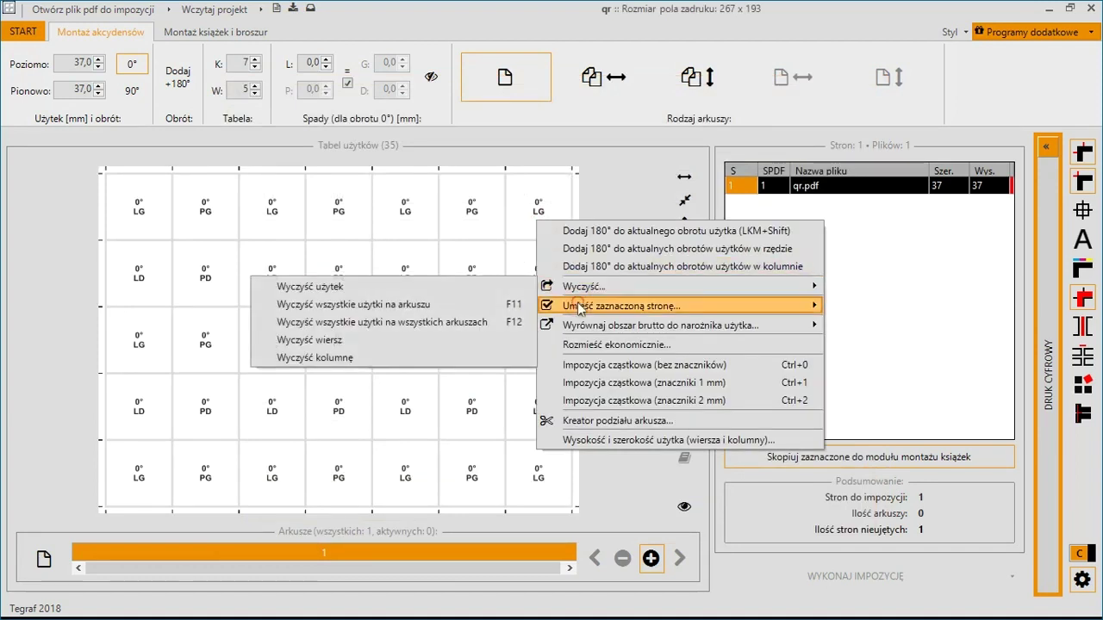
{"action": "mouse_move", "coordinate": [570, 306]}
{"action": "left_click", "coordinate": [904, 310]}
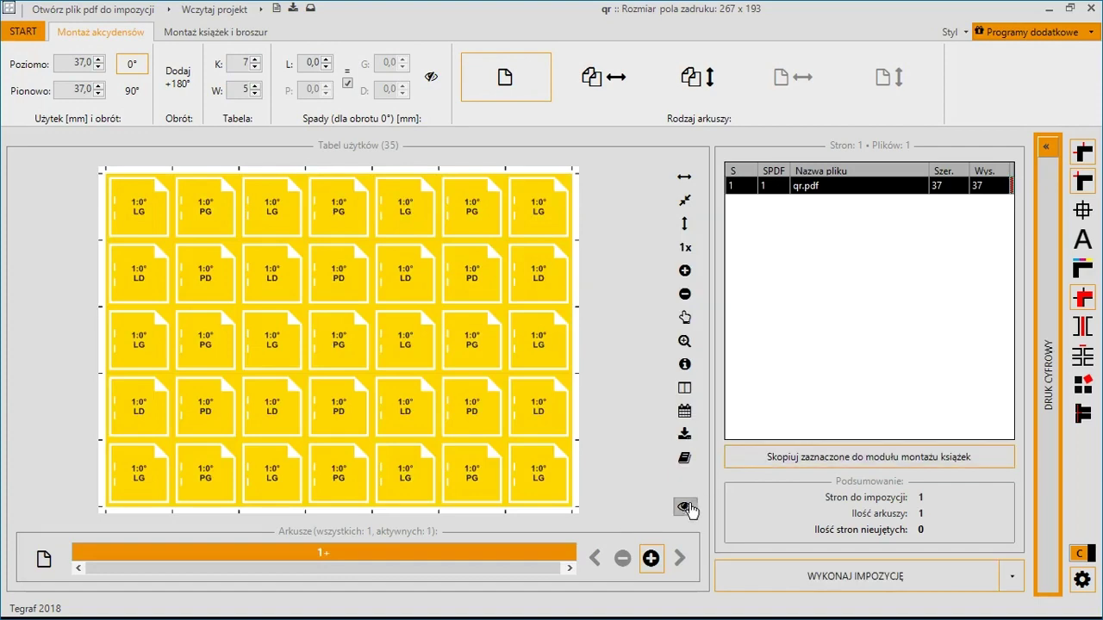
{"action": "left_click", "coordinate": [684, 508]}
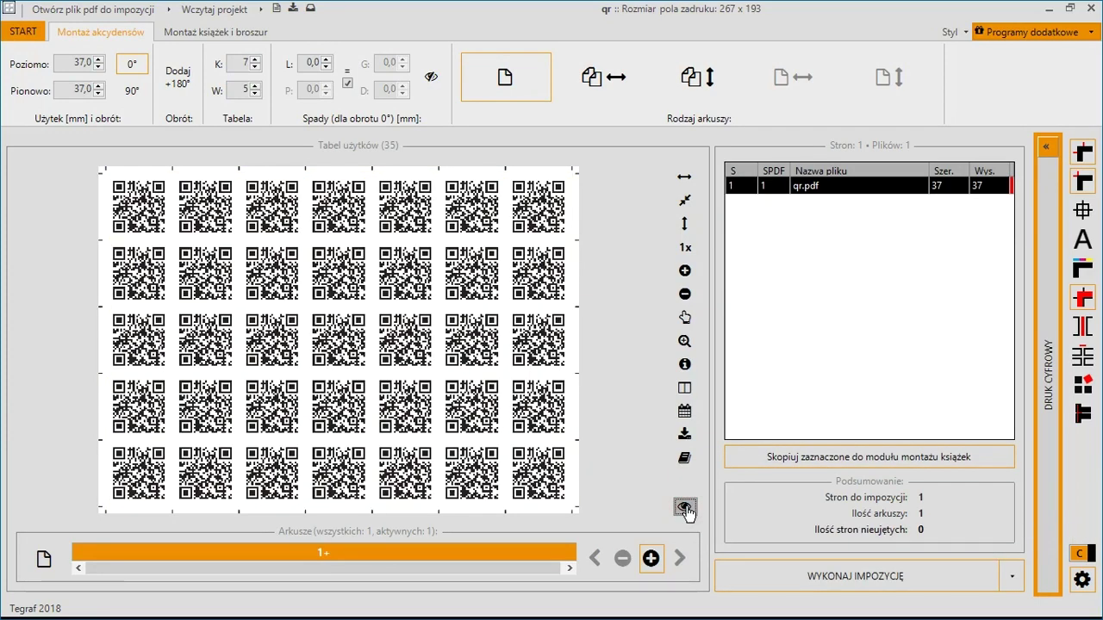
{"action": "left_click", "coordinate": [685, 509]}
Step: Make the digital print PDF size match the paper size, using 297x210 A4 paper
{"action": "left_click", "coordinate": [1046, 147]}
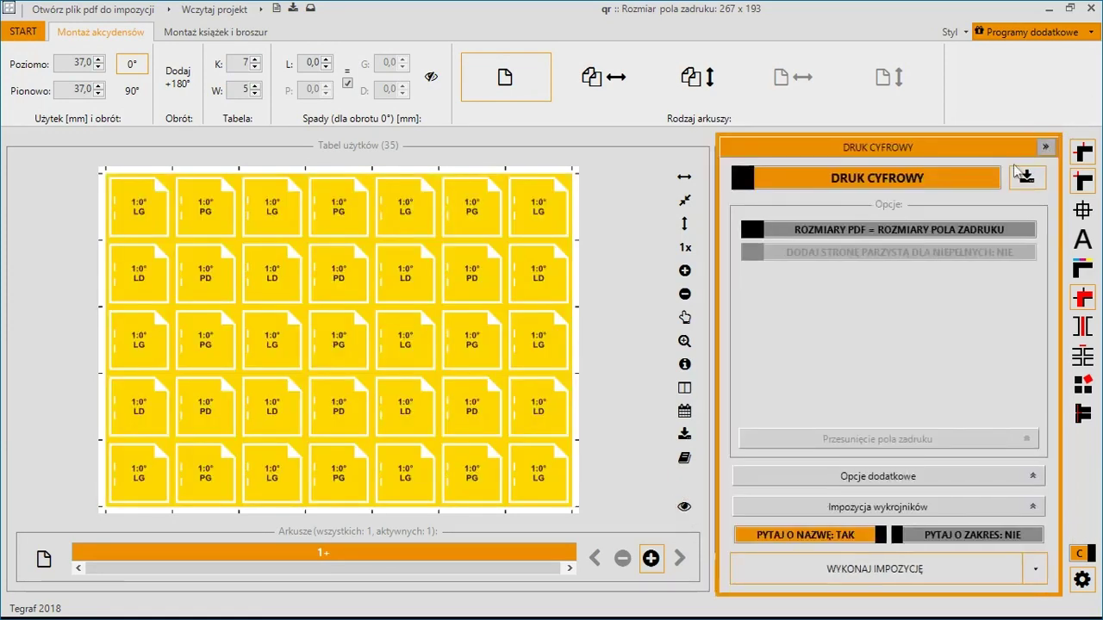
{"action": "left_click", "coordinate": [903, 229]}
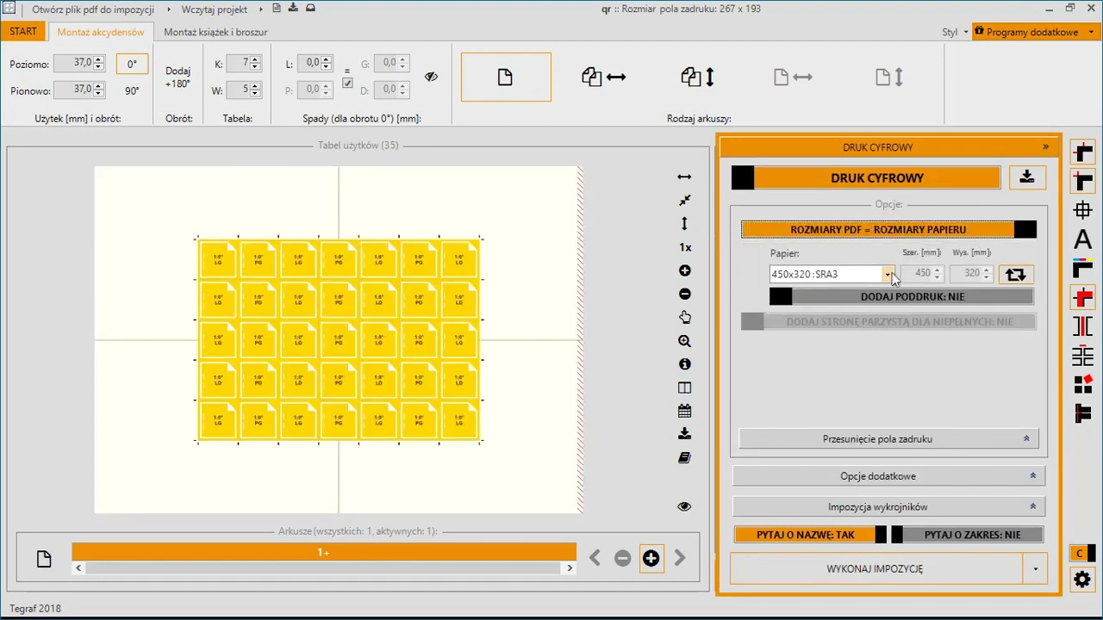
{"action": "left_click", "coordinate": [889, 275]}
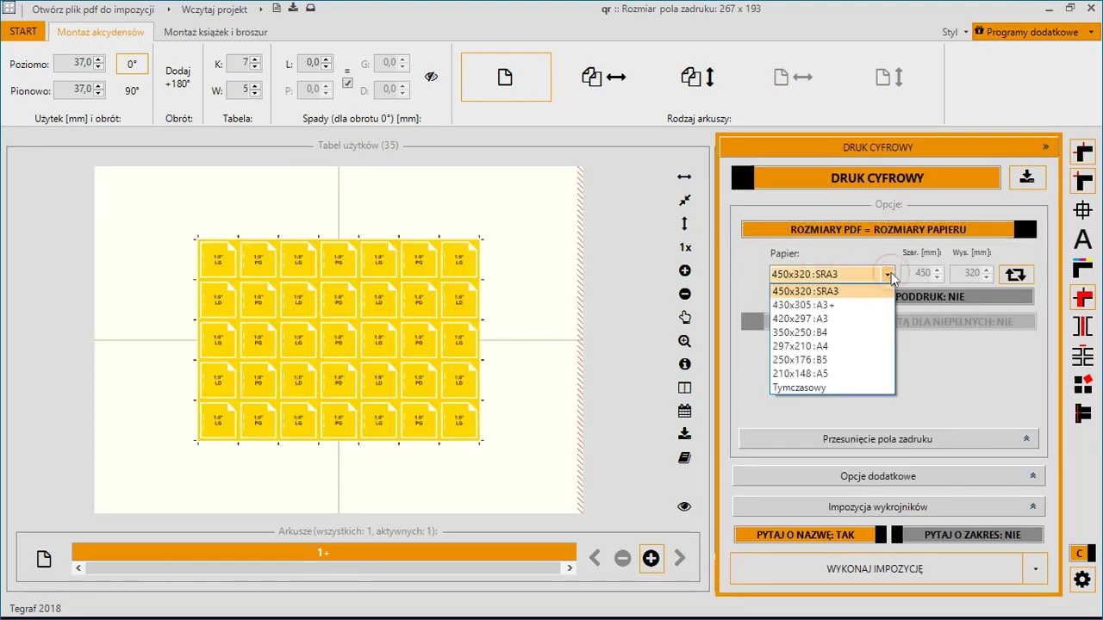
{"action": "left_click", "coordinate": [859, 347]}
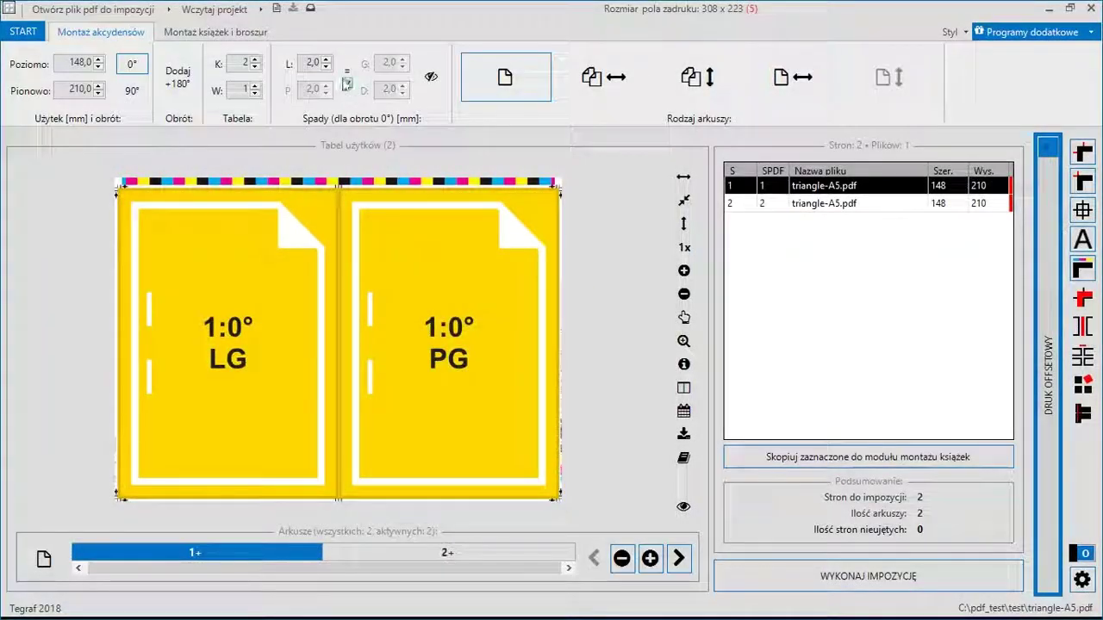
Step: Unlink the bleeds of the triangle-A5.pdf job and set the left one to 10 mm and the right one to 5 mm
{"action": "left_click", "coordinate": [347, 83]}
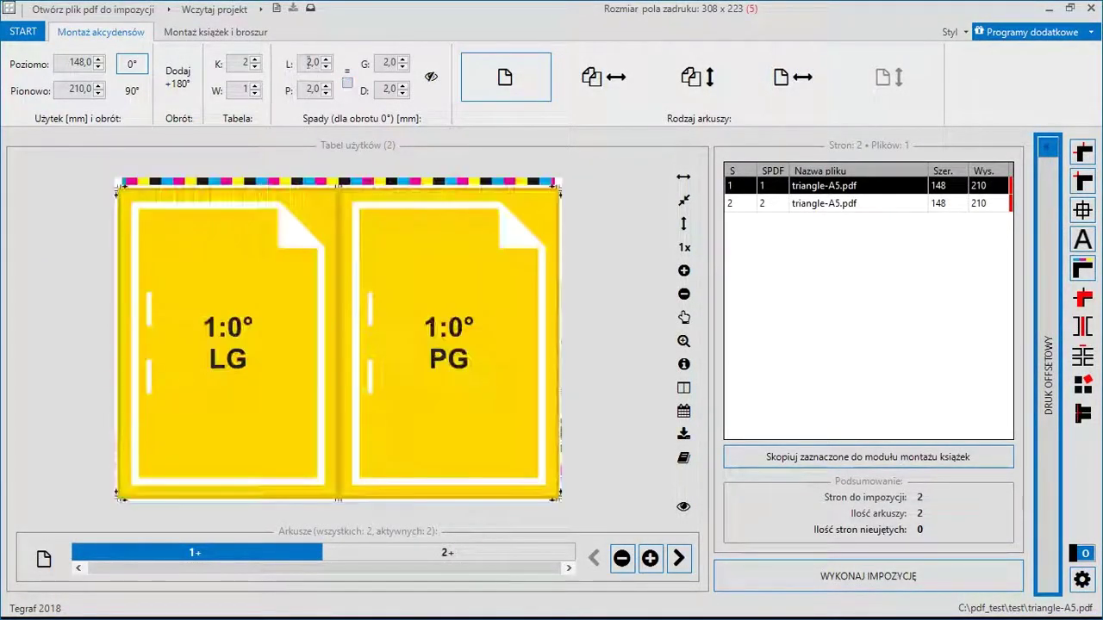
{"action": "key", "text": "Tab"}
{"action": "type", "text": "10"}
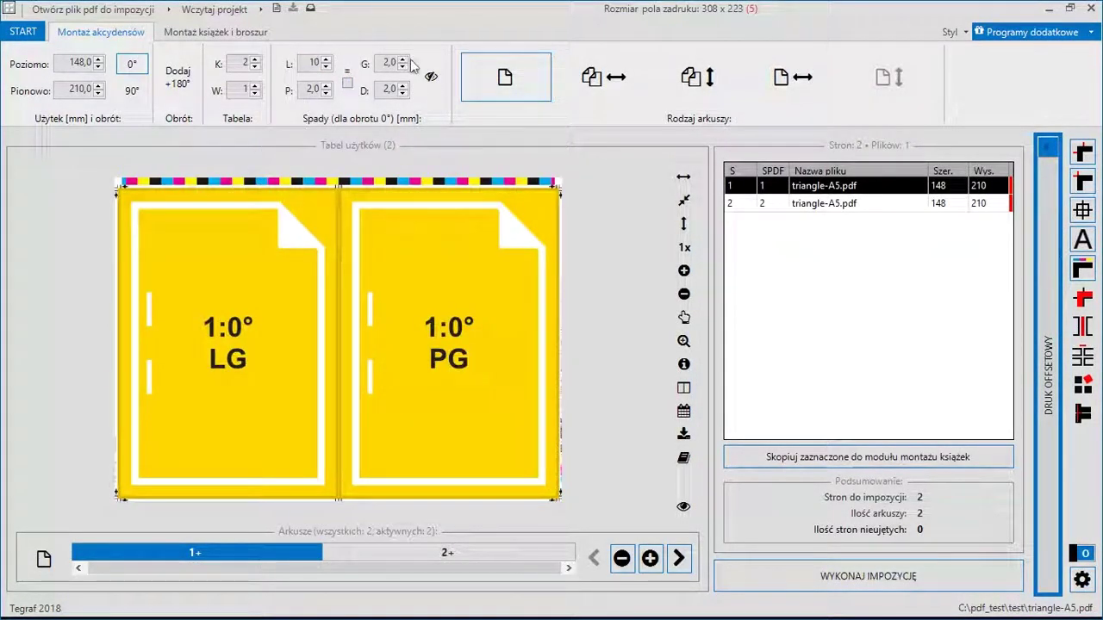
{"action": "double_click", "coordinate": [302, 90]}
{"action": "type", "text": "5"}
{"action": "key", "text": "Tab"}
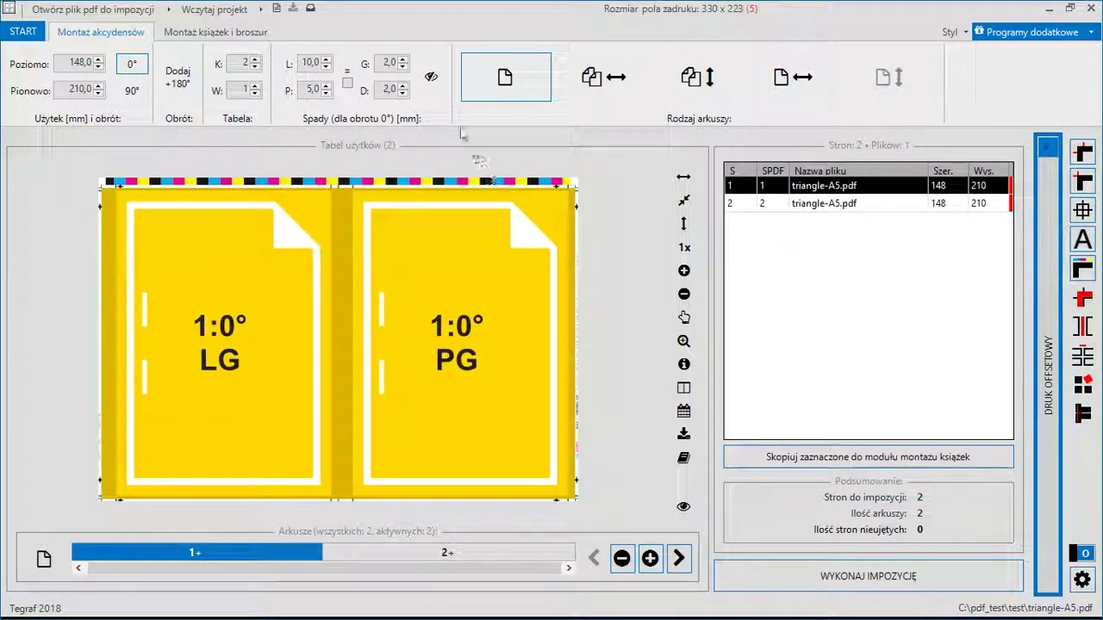
Step: Turn on bleed highlighting and check the left and right bleeds in the single-sided, two-sided and shared front-back sheet layouts
{"action": "left_click", "coordinate": [432, 79]}
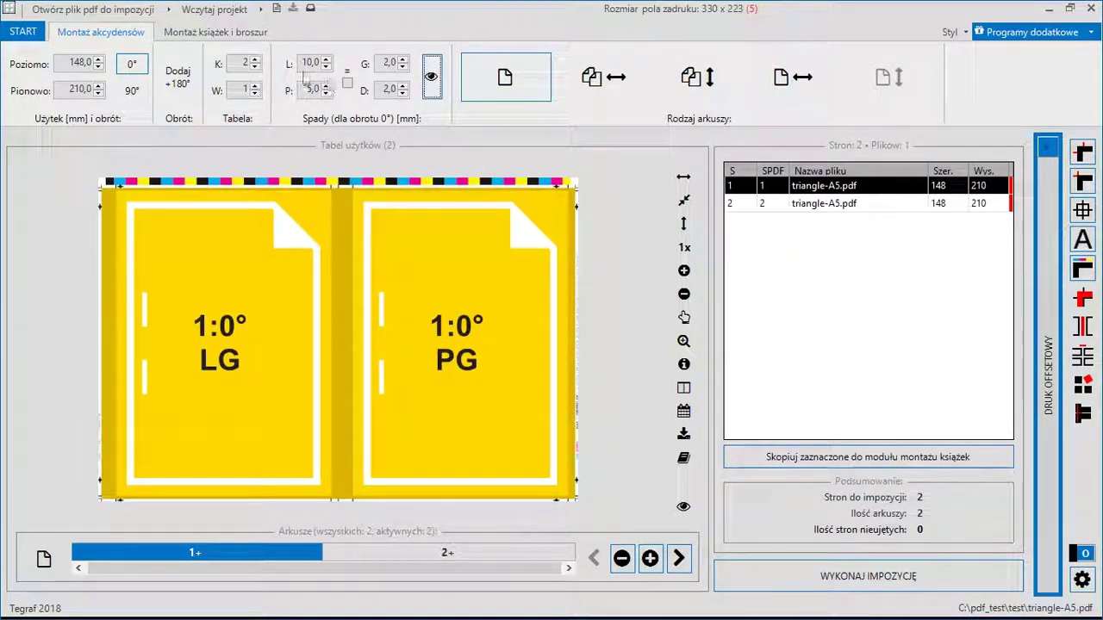
{"action": "mouse_move", "coordinate": [306, 68]}
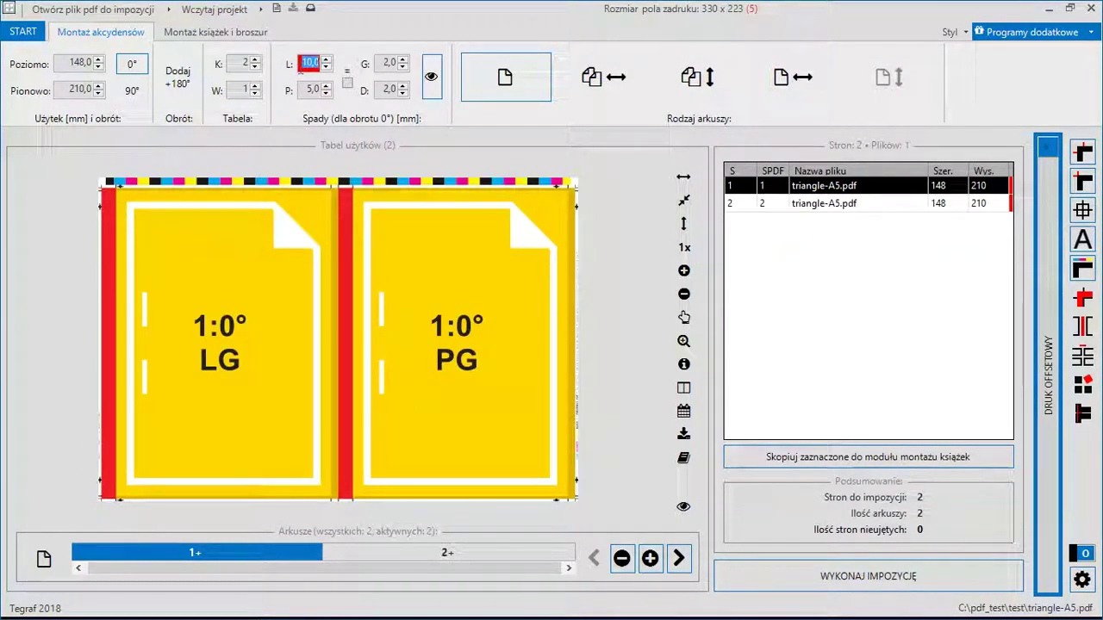
{"action": "key", "text": "Tab"}
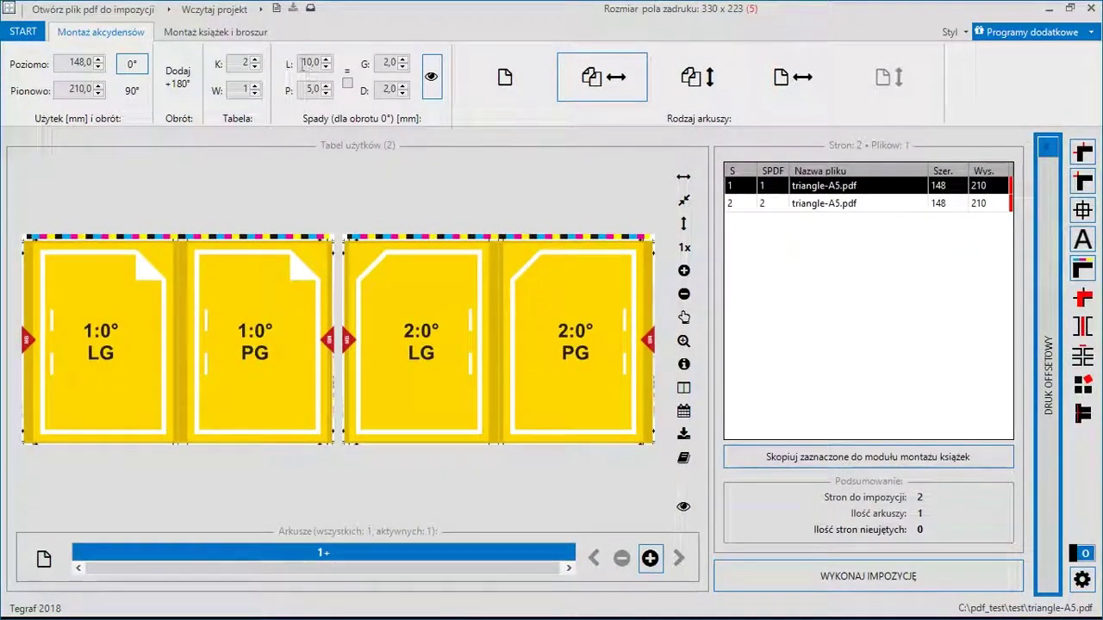
{"action": "left_click", "coordinate": [303, 63]}
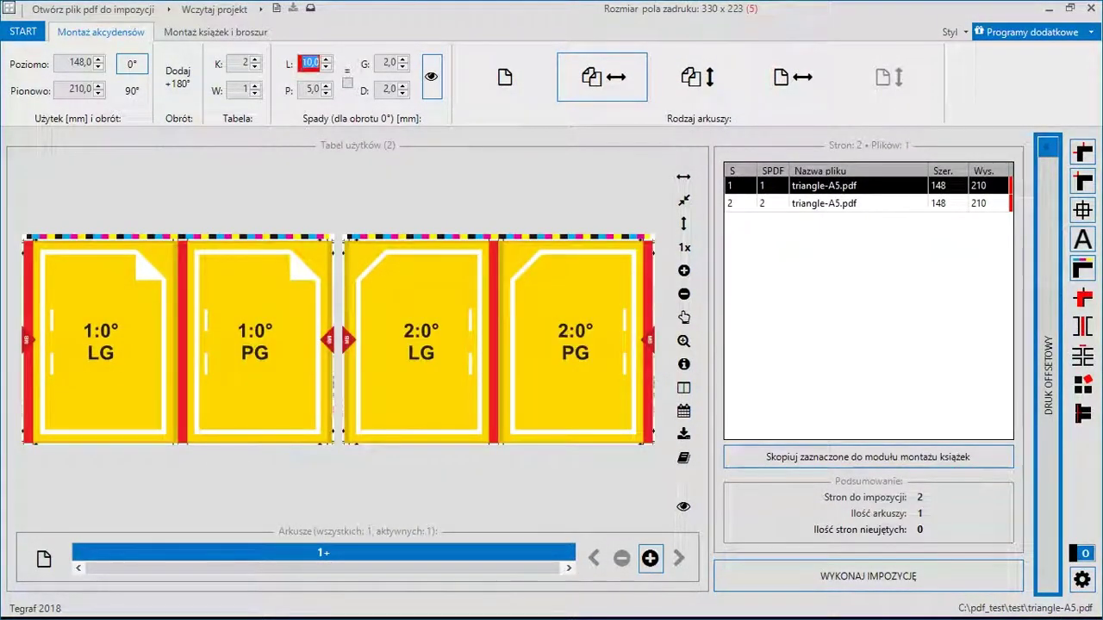
{"action": "left_click", "coordinate": [308, 89]}
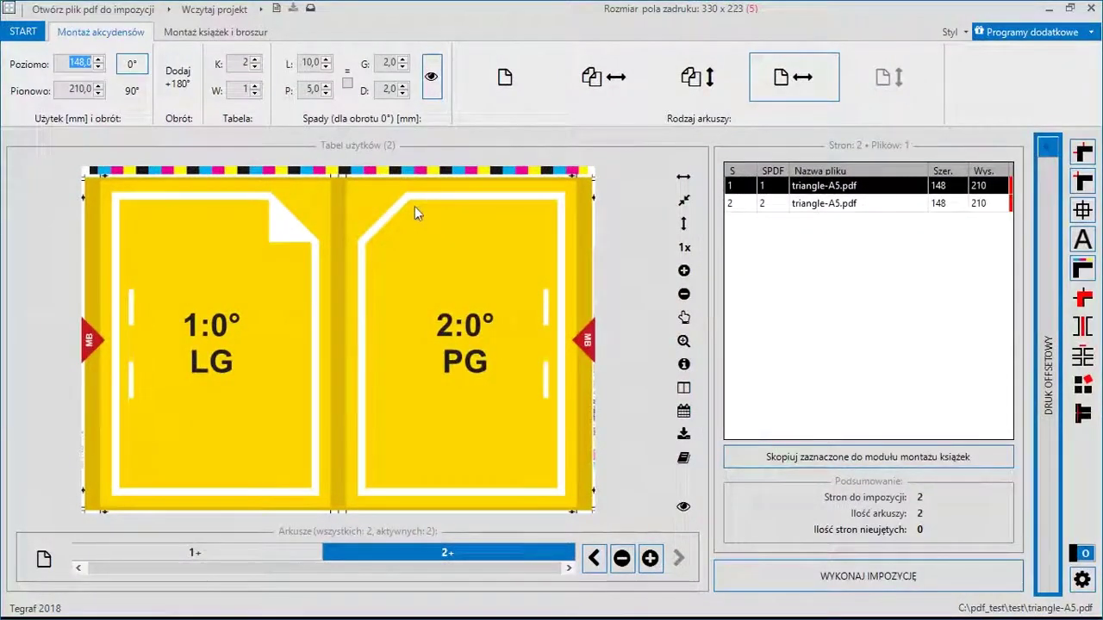
{"action": "left_click", "coordinate": [307, 63]}
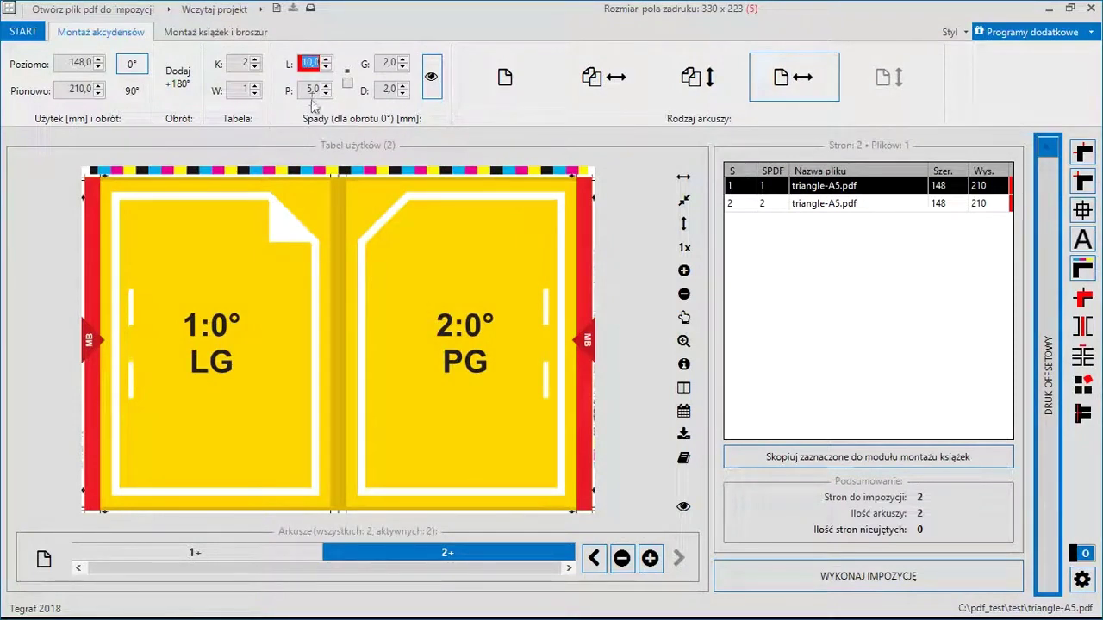
{"action": "left_click", "coordinate": [310, 89]}
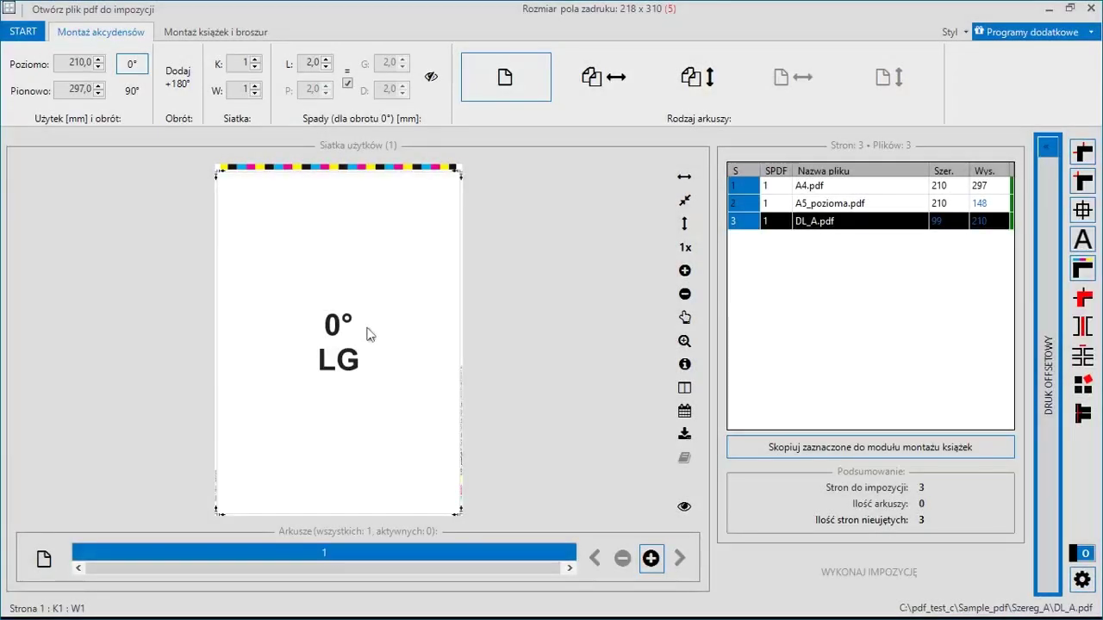
Step: Start the sheet division wizard, compare custom with ISO 216 dimensions for the A1 base sheet, and save ISO 216 as the default
{"action": "right_click", "coordinate": [367, 334]}
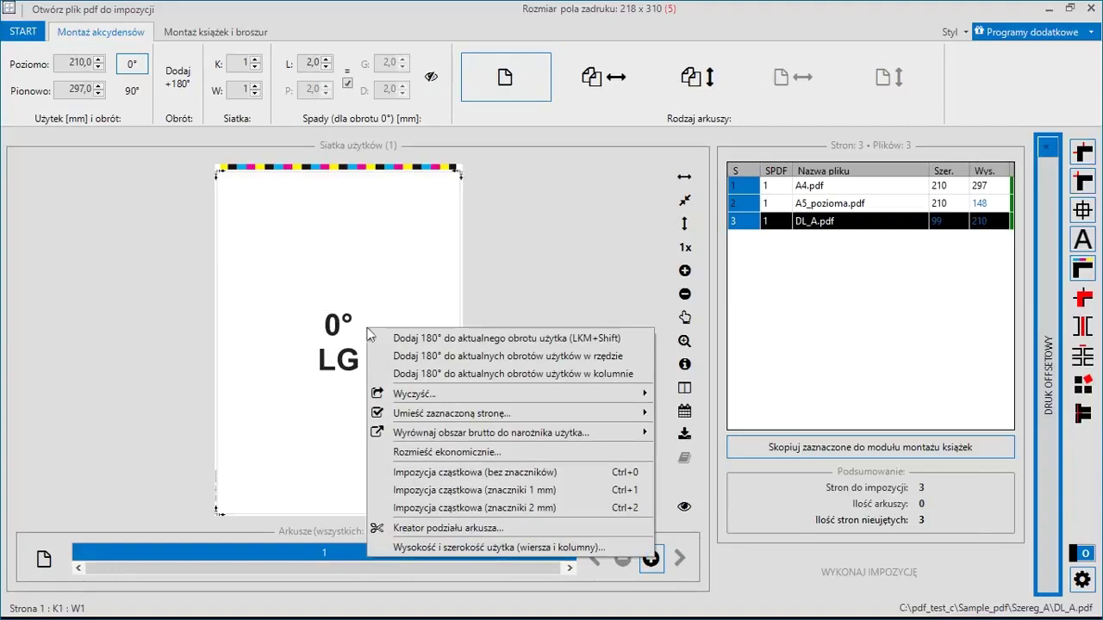
{"action": "left_click", "coordinate": [418, 529]}
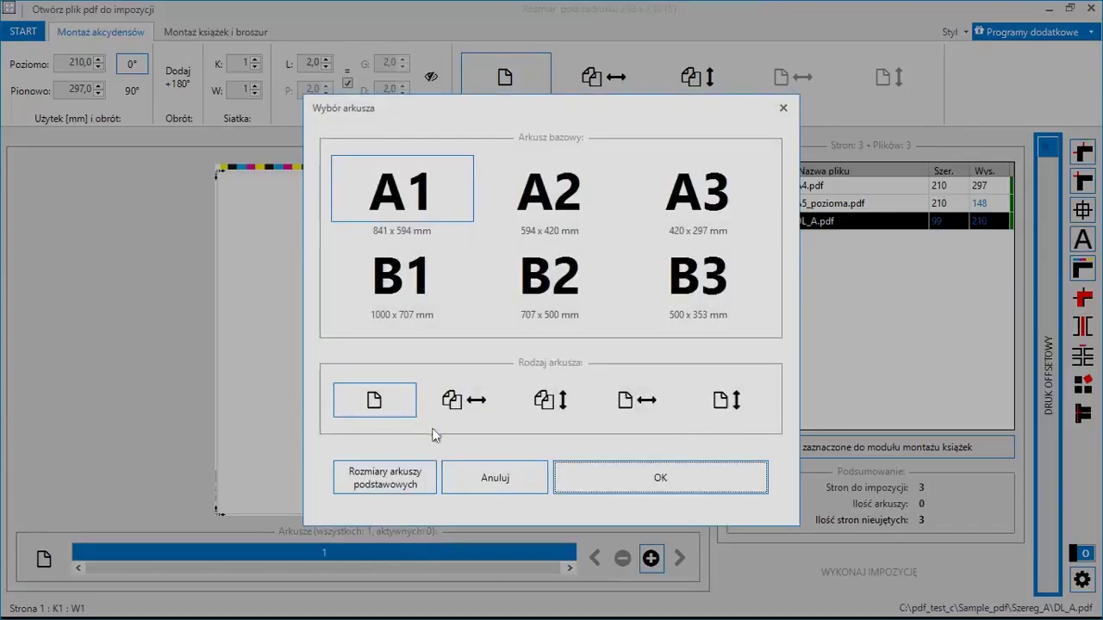
{"action": "left_click", "coordinate": [399, 486]}
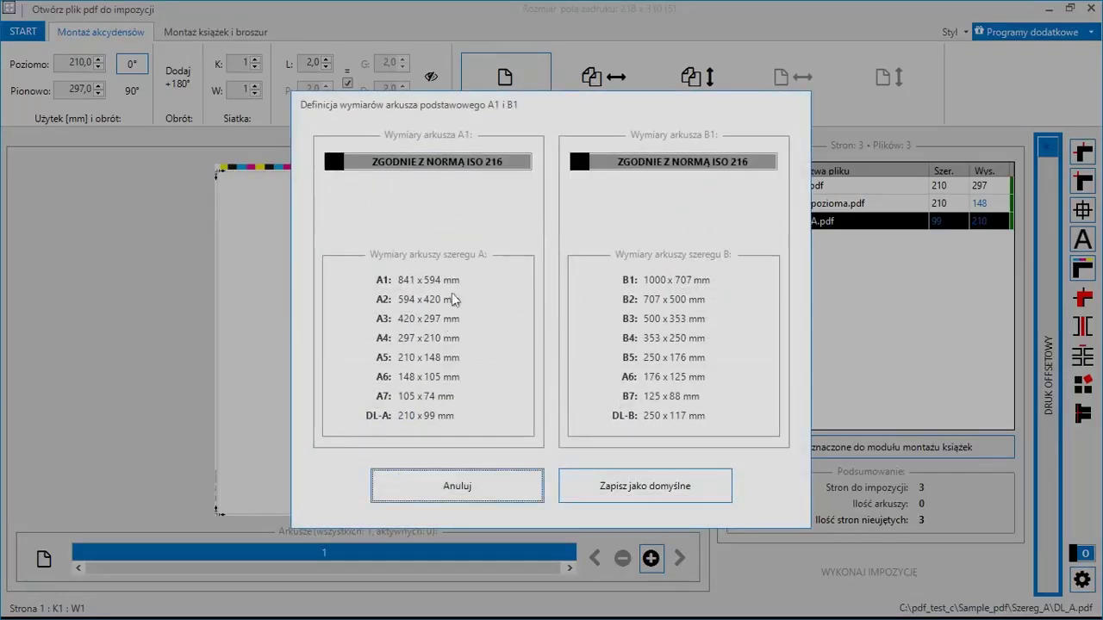
{"action": "left_click", "coordinate": [483, 164]}
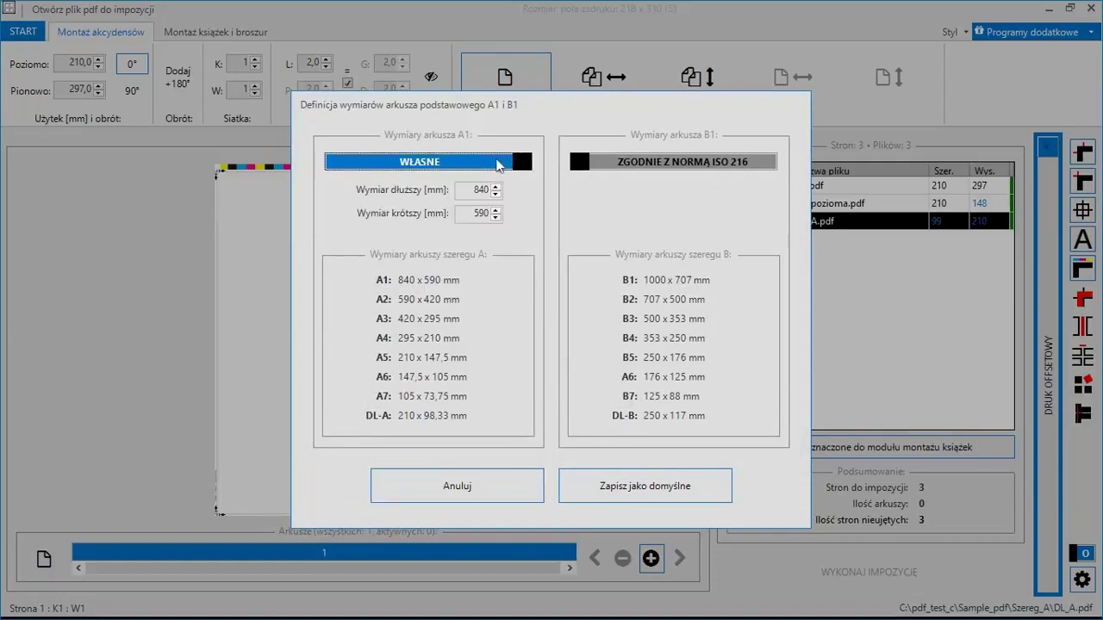
{"action": "left_click", "coordinate": [498, 163]}
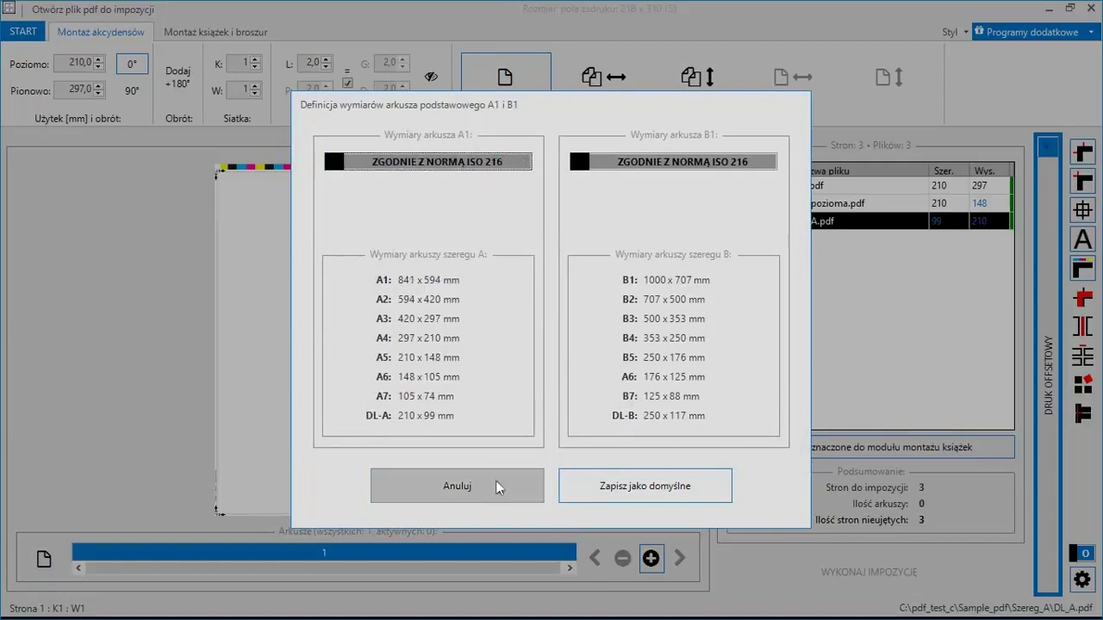
{"action": "left_click", "coordinate": [606, 492]}
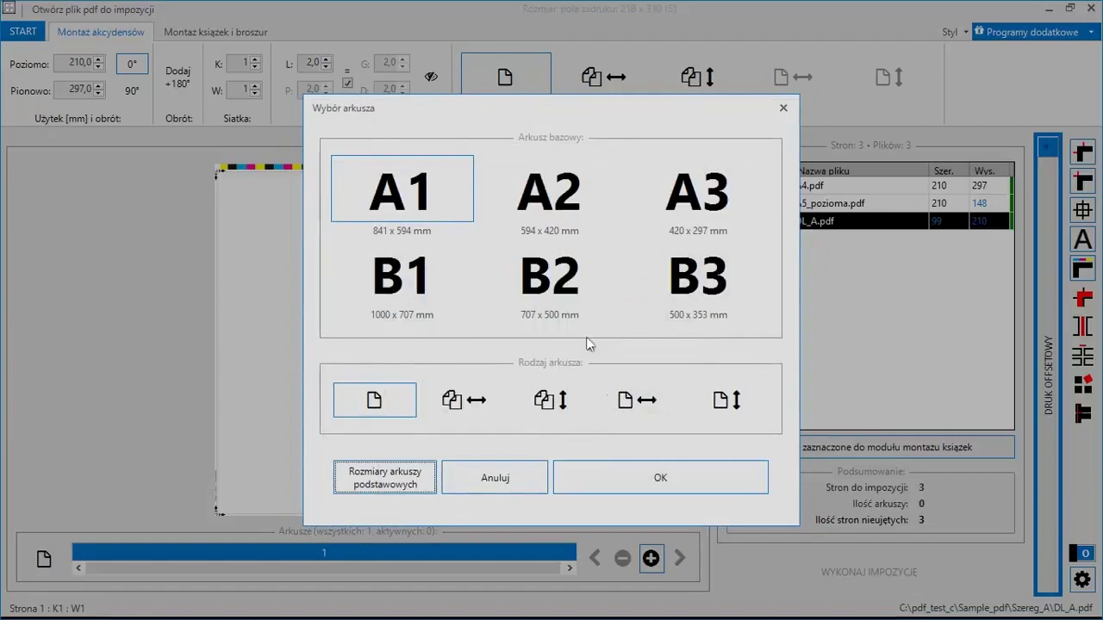
Step: Choose a single-sided A2 base sheet and divide each of its two A3 halves into 2xA4
{"action": "left_click", "coordinate": [562, 215]}
{"action": "left_click", "coordinate": [641, 487]}
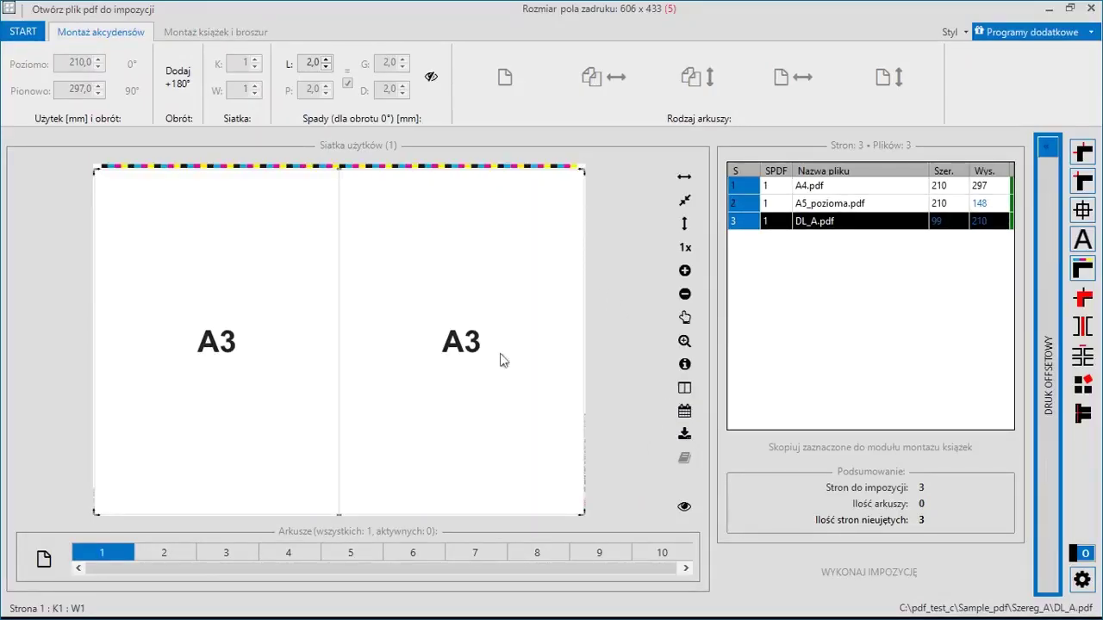
{"action": "right_click", "coordinate": [486, 346]}
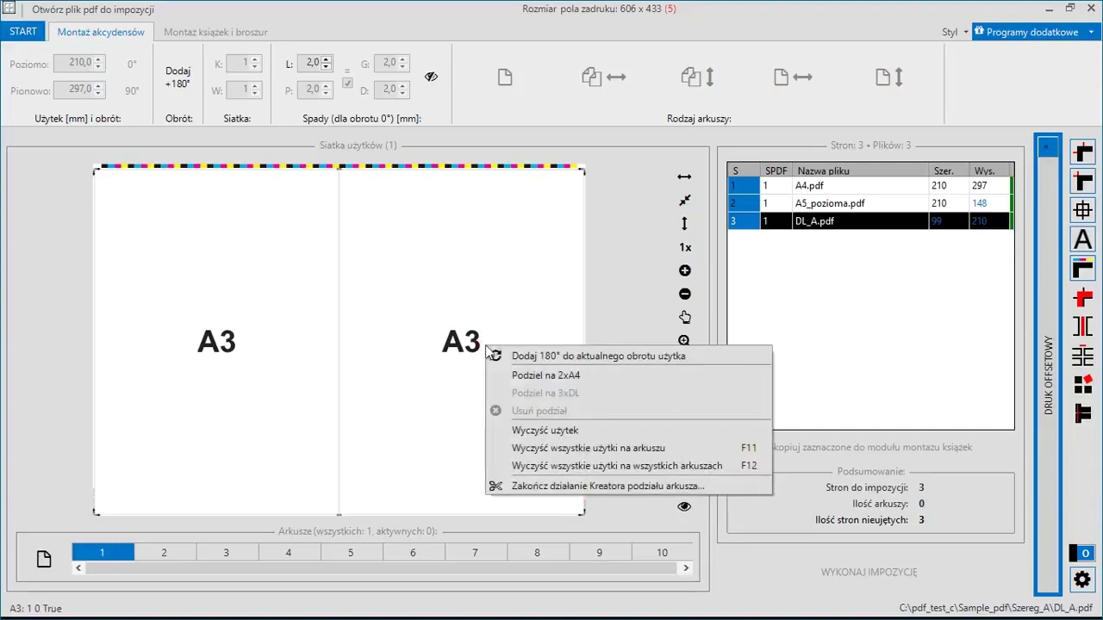
{"action": "left_click", "coordinate": [548, 375]}
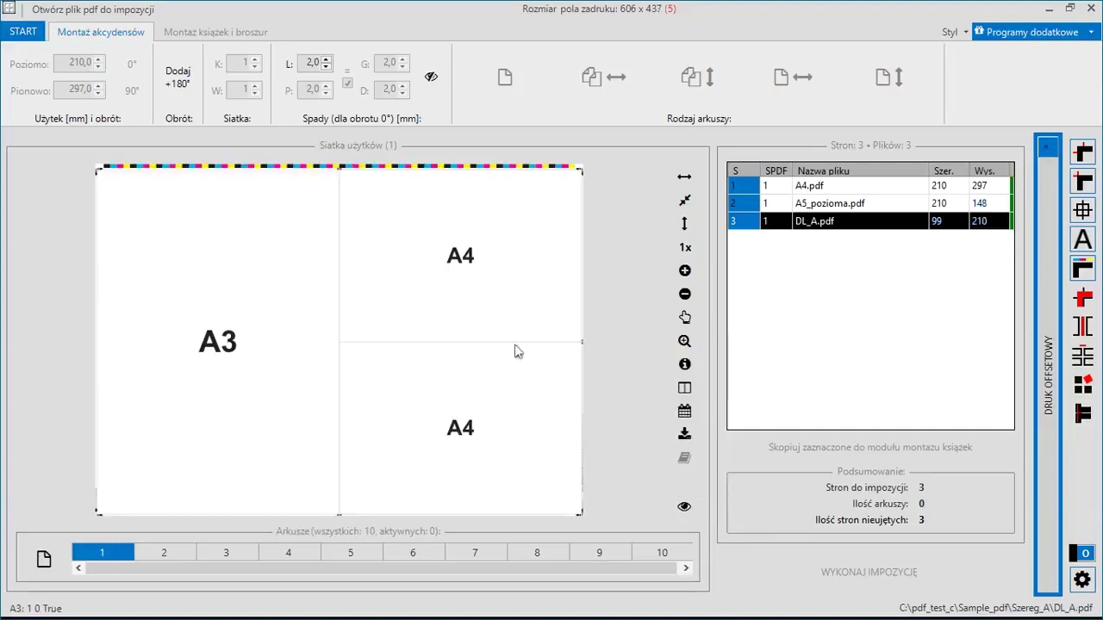
{"action": "right_click", "coordinate": [277, 299]}
{"action": "left_click", "coordinate": [309, 327]}
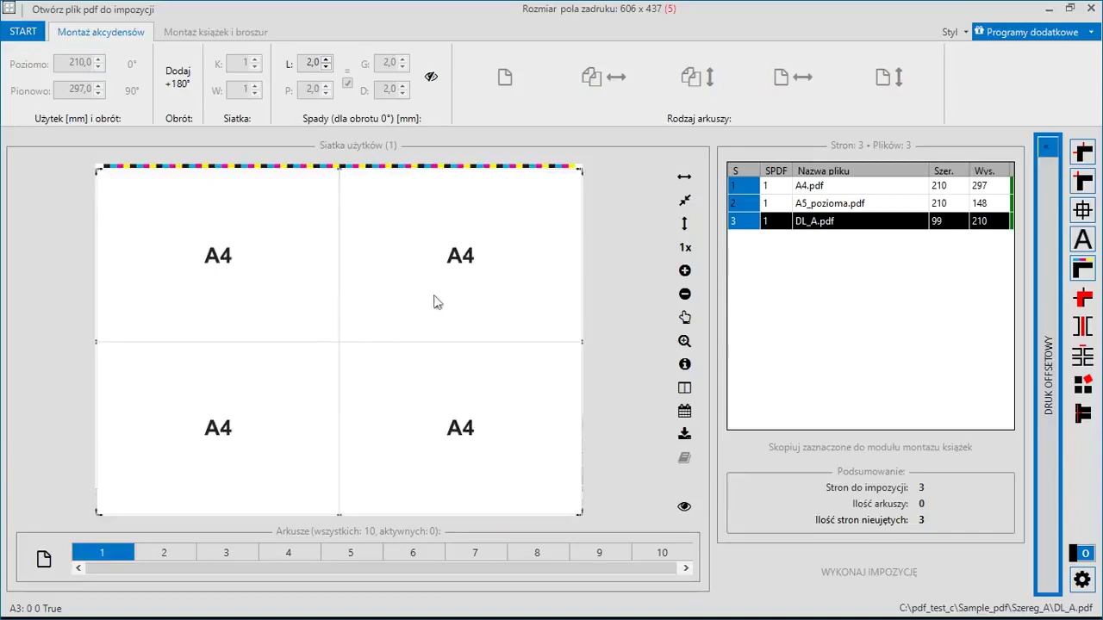
Step: Divide the sheet's upper-right A4 slot into 2xA5 and its lower-right A4 slot into 3xDL
{"action": "right_click", "coordinate": [441, 296]}
{"action": "left_click", "coordinate": [527, 325]}
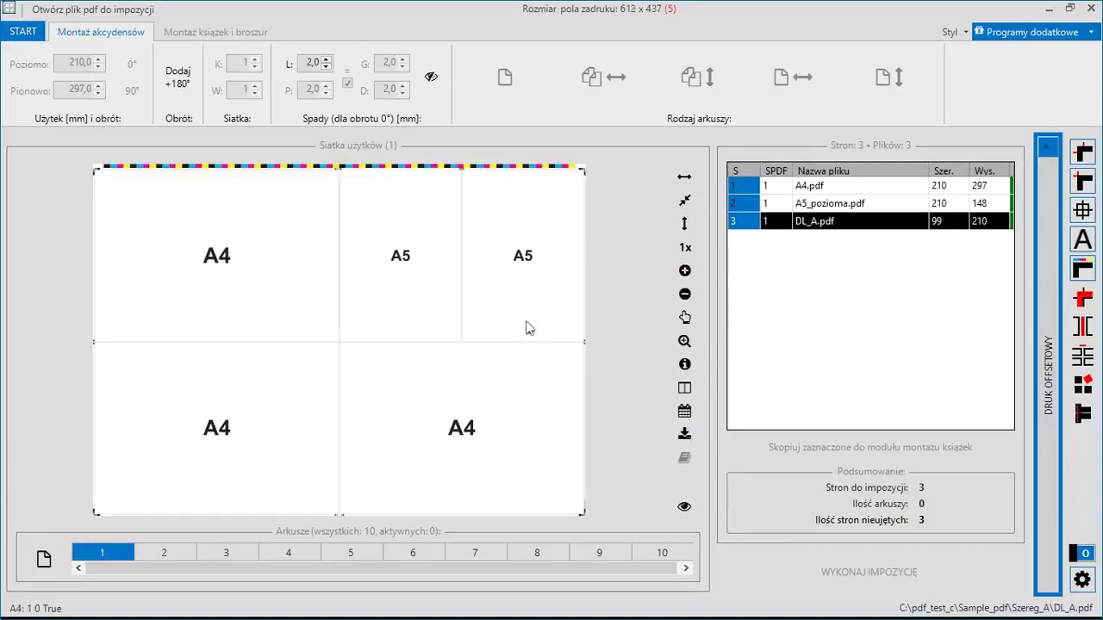
{"action": "right_click", "coordinate": [490, 385]}
{"action": "left_click", "coordinate": [564, 432]}
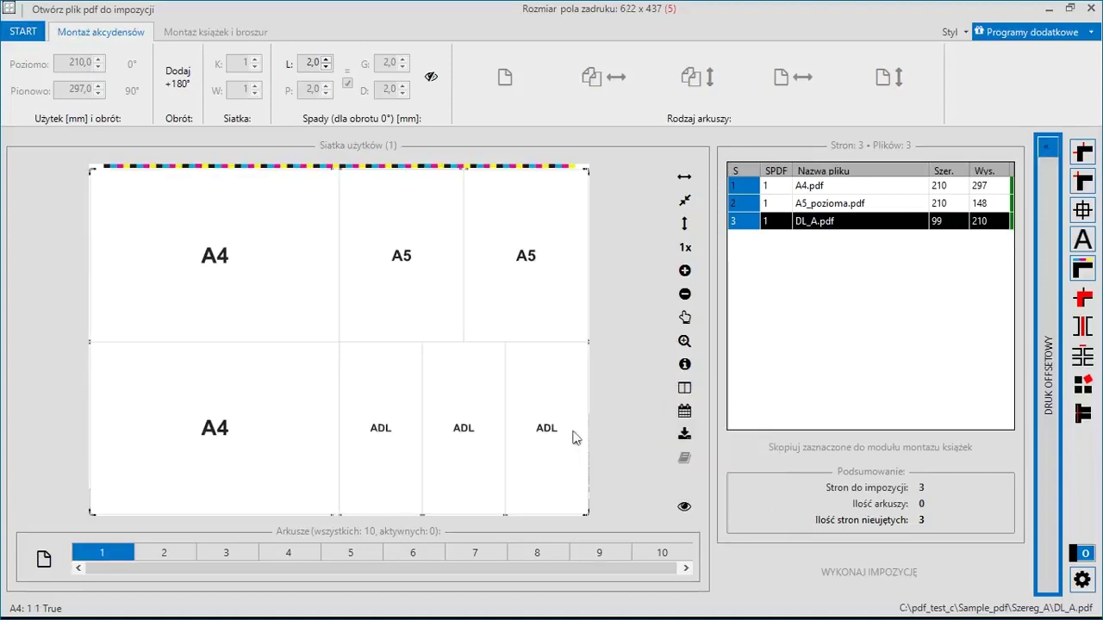
Step: Try dividing the rightmost A5 slot into 2xA6 and its upper A6 into 2xA7, and remove both divisions again
{"action": "right_click", "coordinate": [536, 278]}
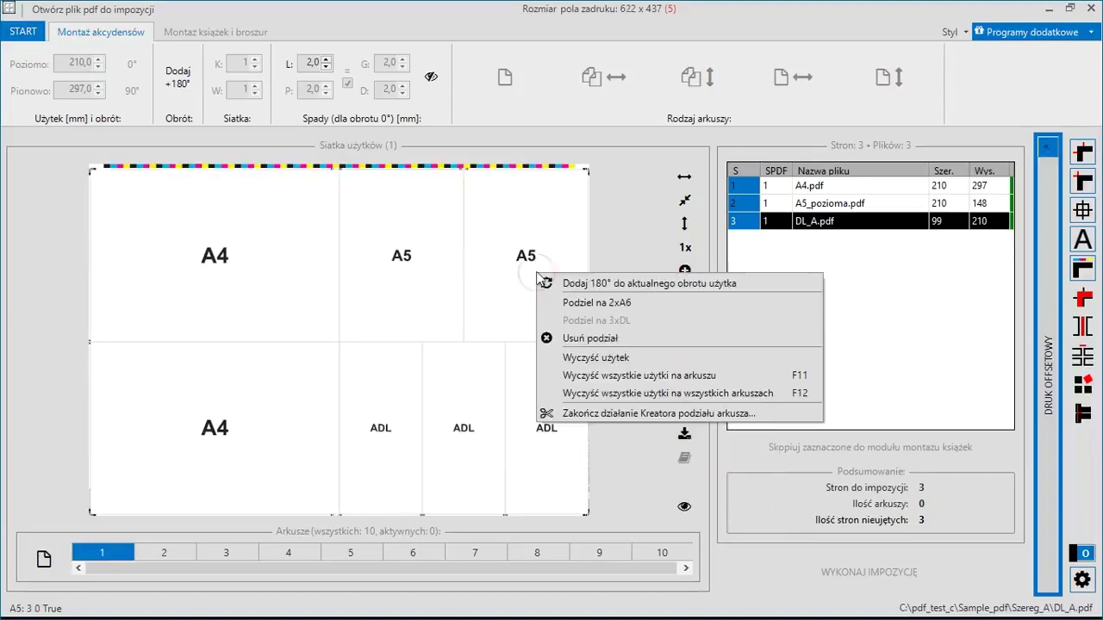
{"action": "left_click", "coordinate": [589, 298]}
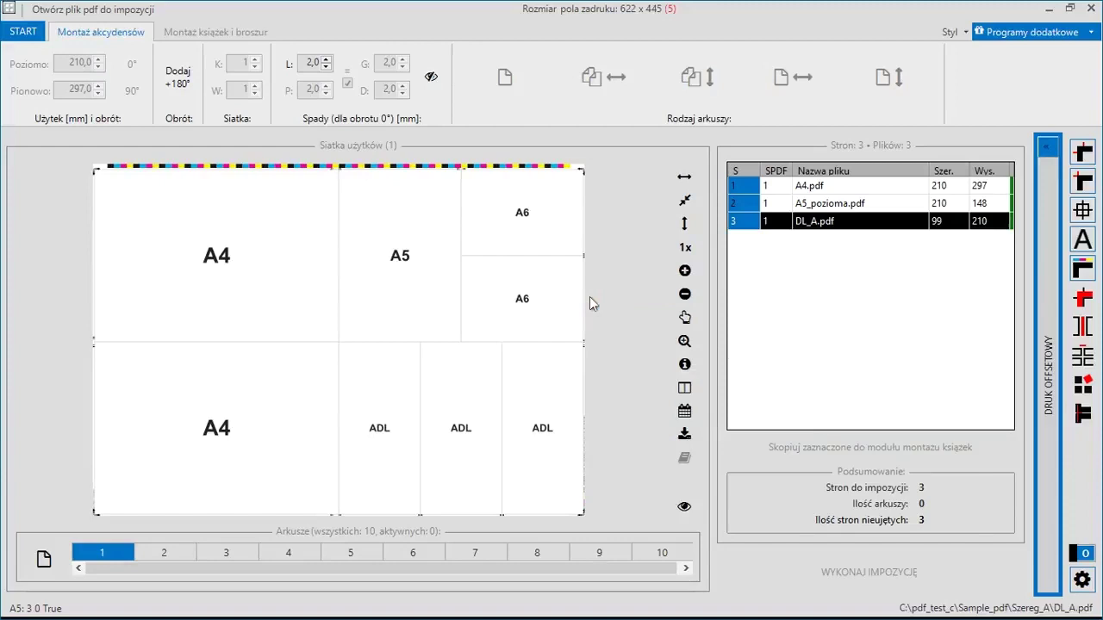
{"action": "right_click", "coordinate": [549, 230]}
{"action": "left_click", "coordinate": [613, 255]}
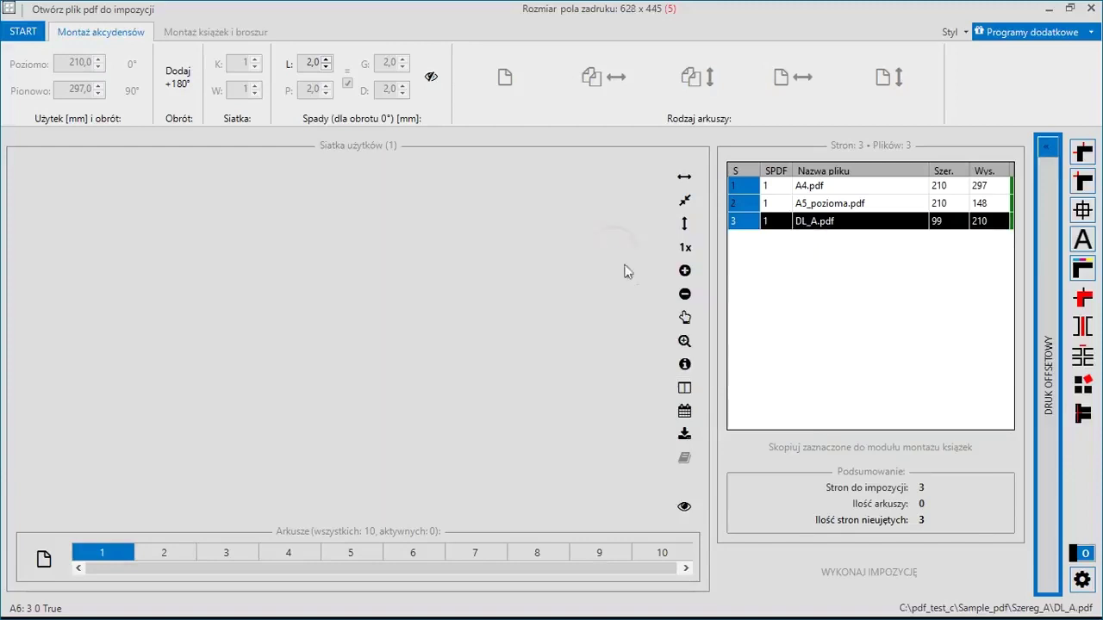
{"action": "right_click", "coordinate": [560, 237]}
{"action": "left_click", "coordinate": [609, 301]}
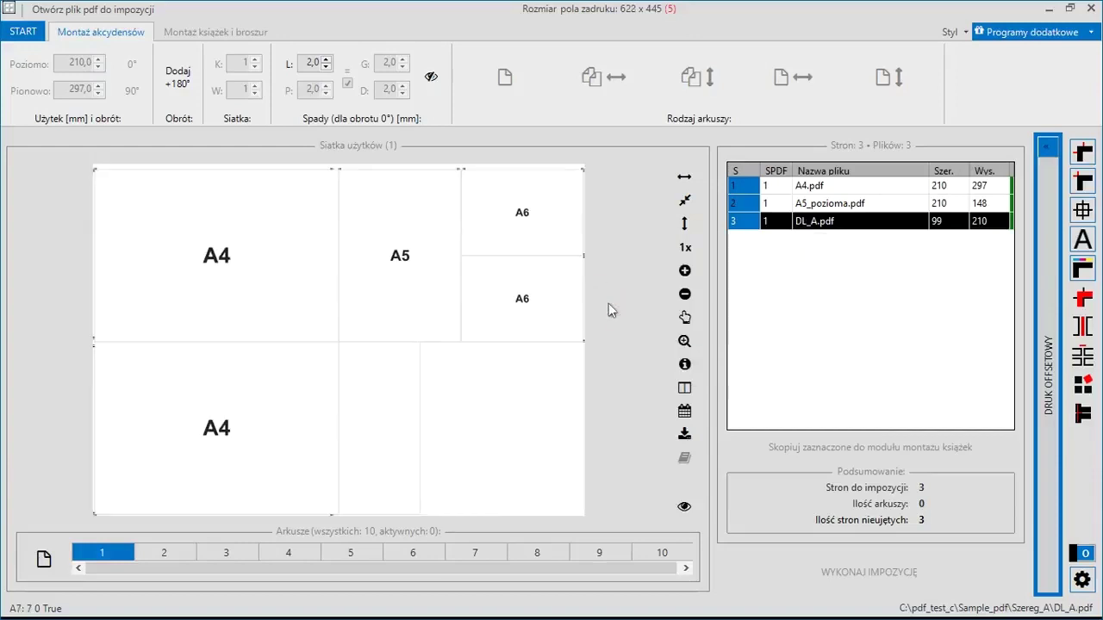
{"action": "right_click", "coordinate": [541, 231]}
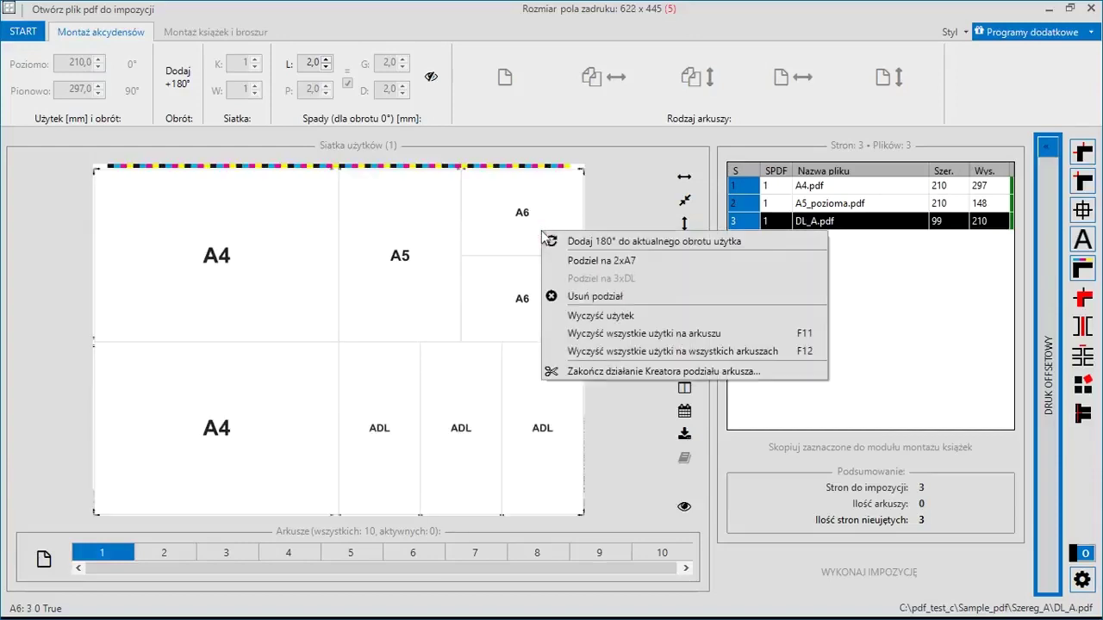
{"action": "left_click", "coordinate": [577, 296]}
Step: Place A4.pdf in both A4 slots and A5_pozioma.pdf in both A5 slots of the divided sheet
{"action": "left_click", "coordinate": [844, 191]}
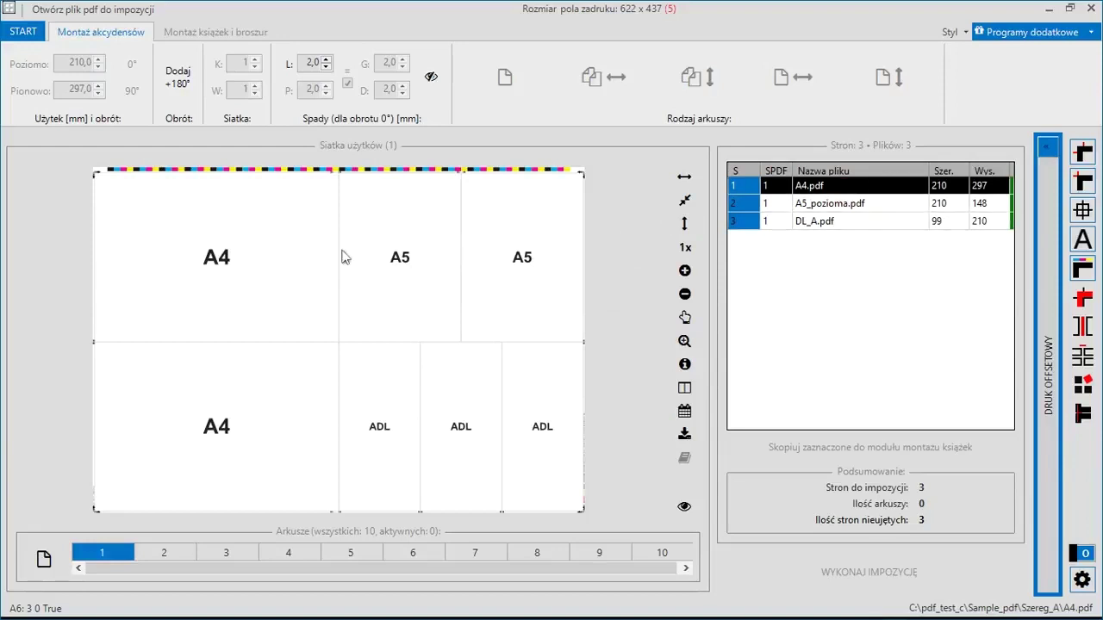
{"action": "left_click", "coordinate": [312, 259]}
{"action": "left_click", "coordinate": [279, 393]}
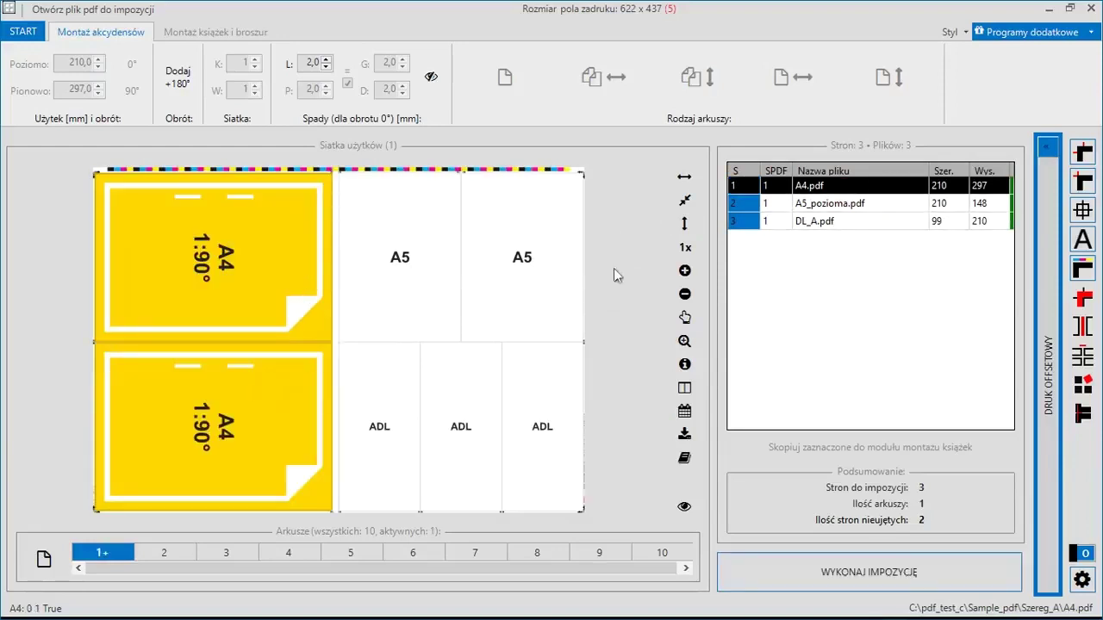
{"action": "left_click", "coordinate": [823, 203]}
{"action": "left_click", "coordinate": [366, 259]}
{"action": "left_click", "coordinate": [537, 257]}
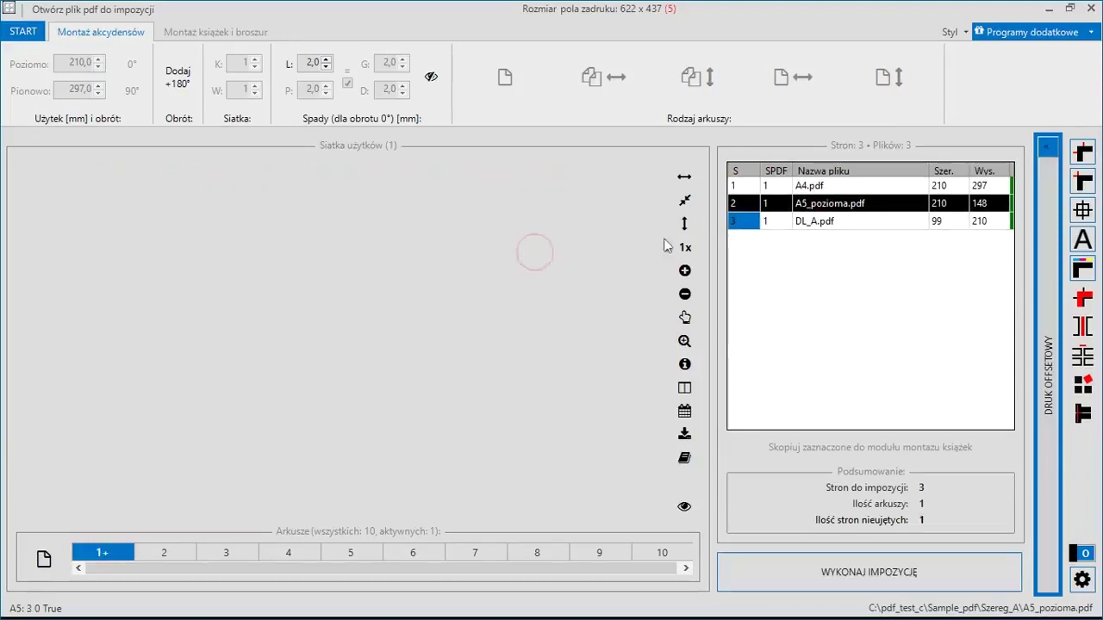
Step: Place DL_A.pdf in the three DL slots of the sheet and preview the actual page content
{"action": "left_click", "coordinate": [395, 386]}
{"action": "left_click", "coordinate": [482, 393]}
{"action": "left_click", "coordinate": [562, 394]}
{"action": "left_click", "coordinate": [685, 506]}
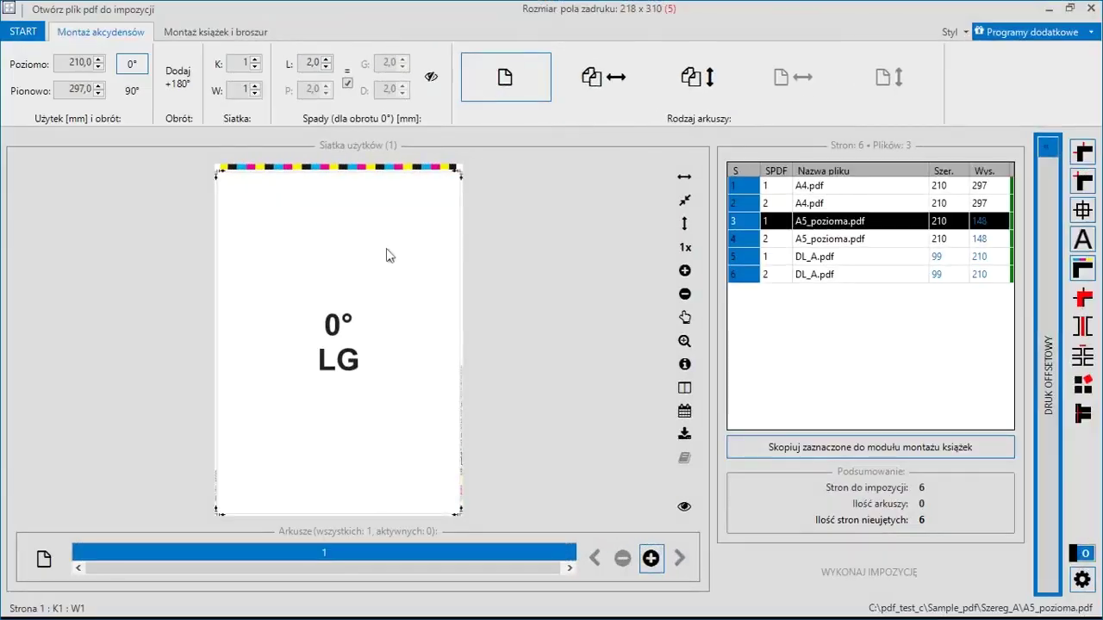
Step: Start the sheet division wizard for the two-page files with an A2 base sheet, printed front and back and turned horizontally
{"action": "right_click", "coordinate": [387, 252]}
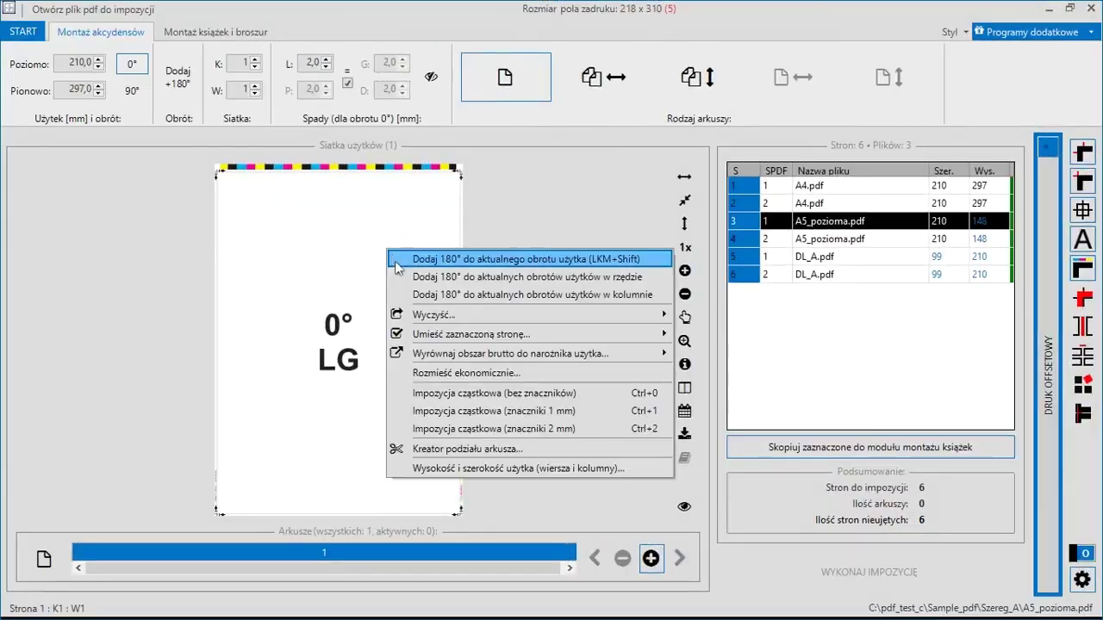
{"action": "left_click", "coordinate": [476, 449]}
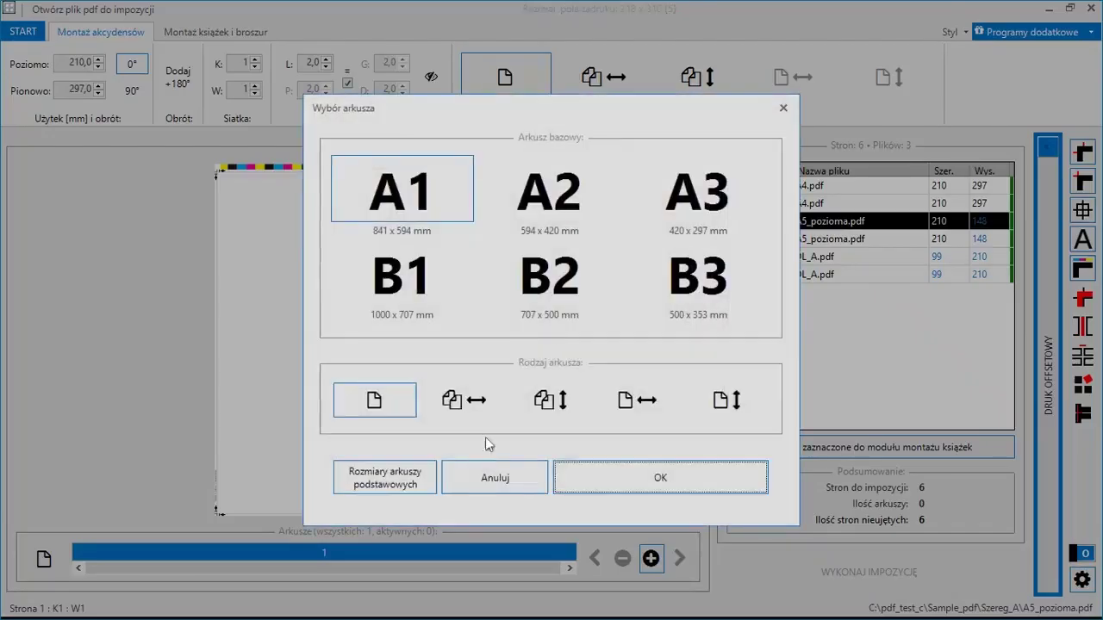
{"action": "left_click", "coordinate": [571, 195]}
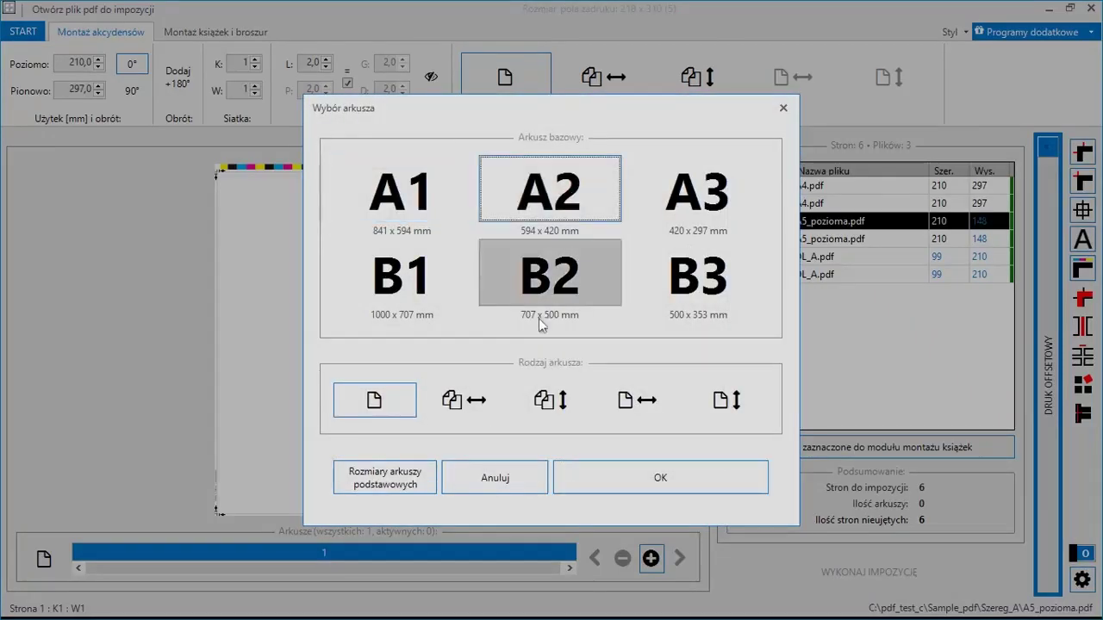
{"action": "left_click", "coordinate": [464, 406]}
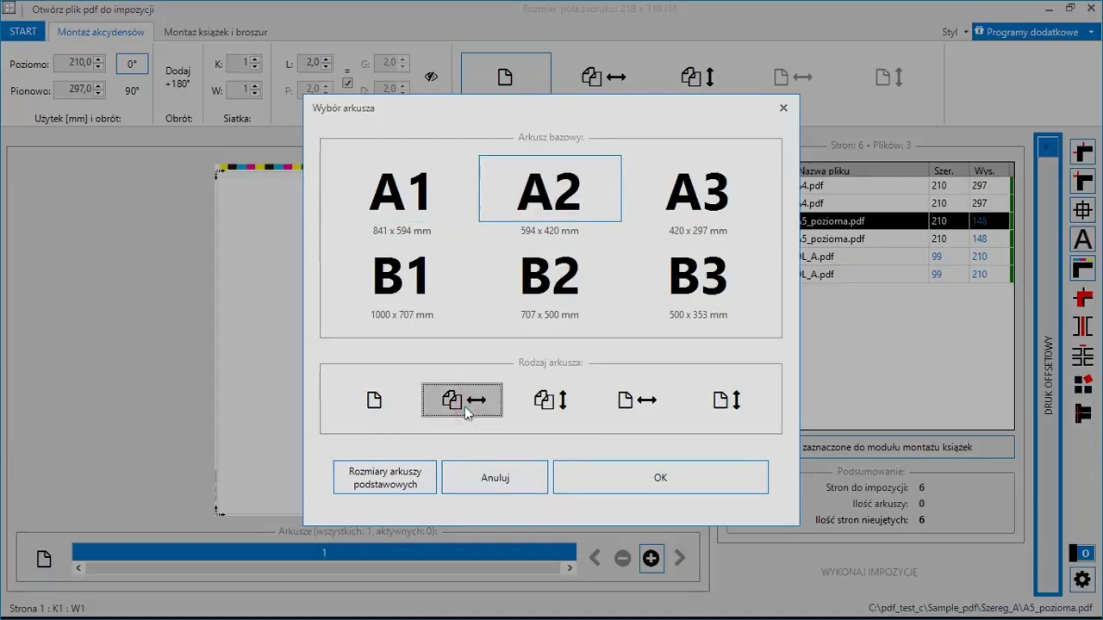
{"action": "left_click", "coordinate": [629, 480]}
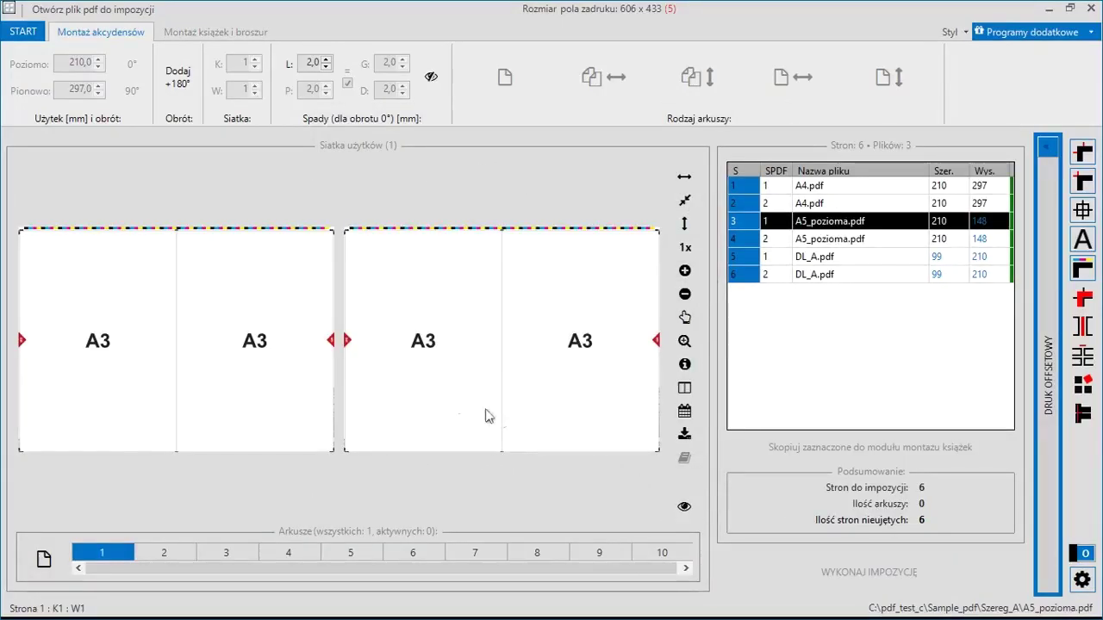
Step: Divide the front sheet's right A3 half into 2xA4 and its upper A4 slot into 2xA5
{"action": "right_click", "coordinate": [222, 324]}
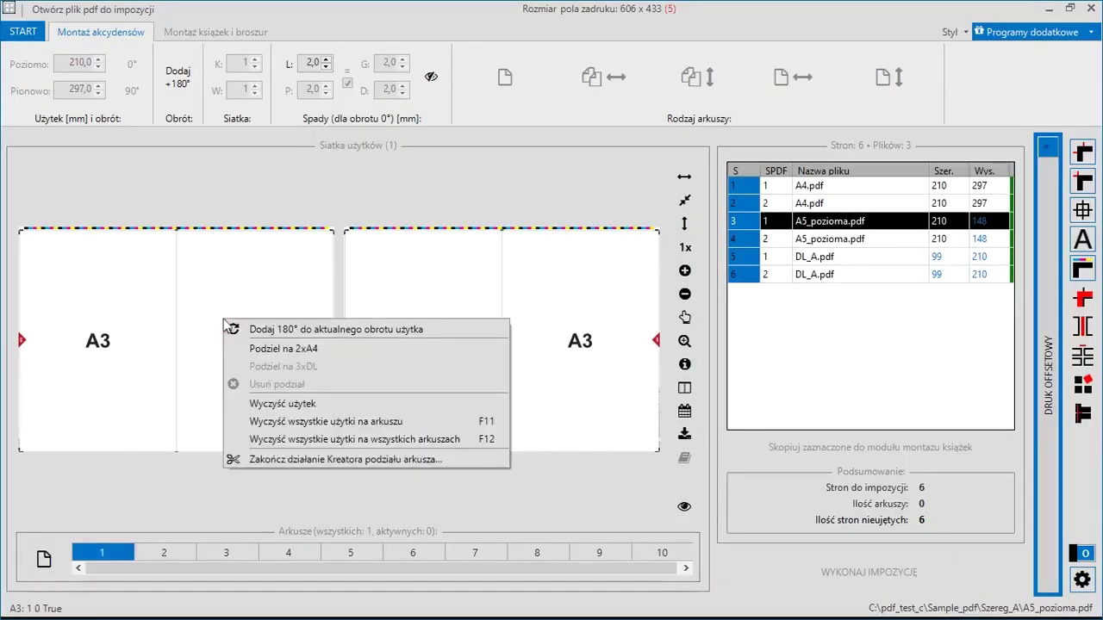
{"action": "left_click", "coordinate": [286, 349]}
{"action": "right_click", "coordinate": [266, 308]}
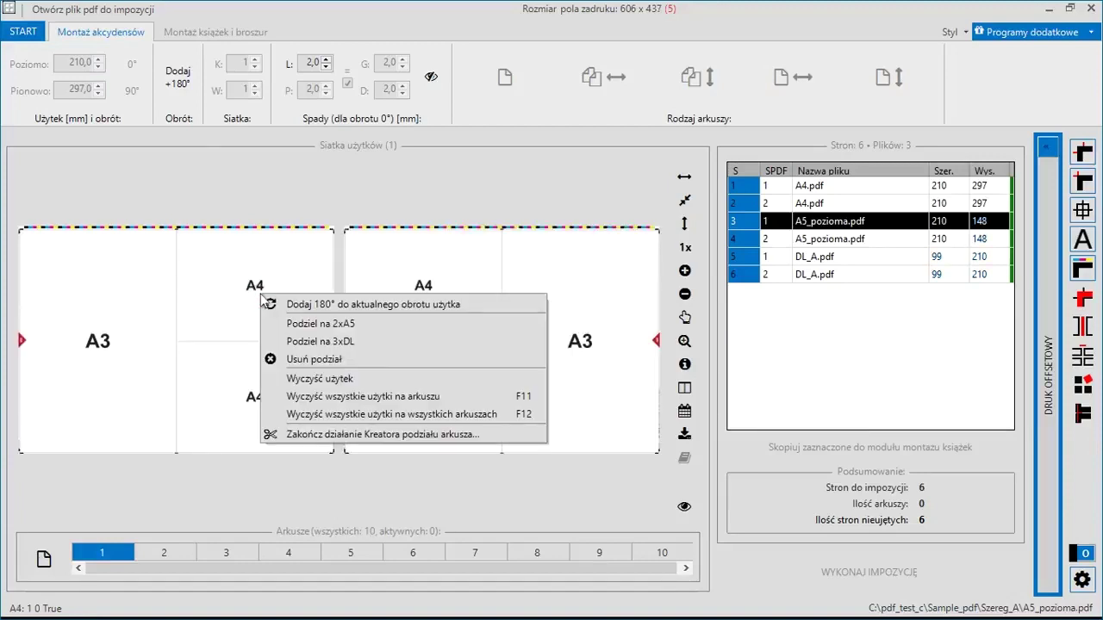
{"action": "left_click", "coordinate": [327, 320]}
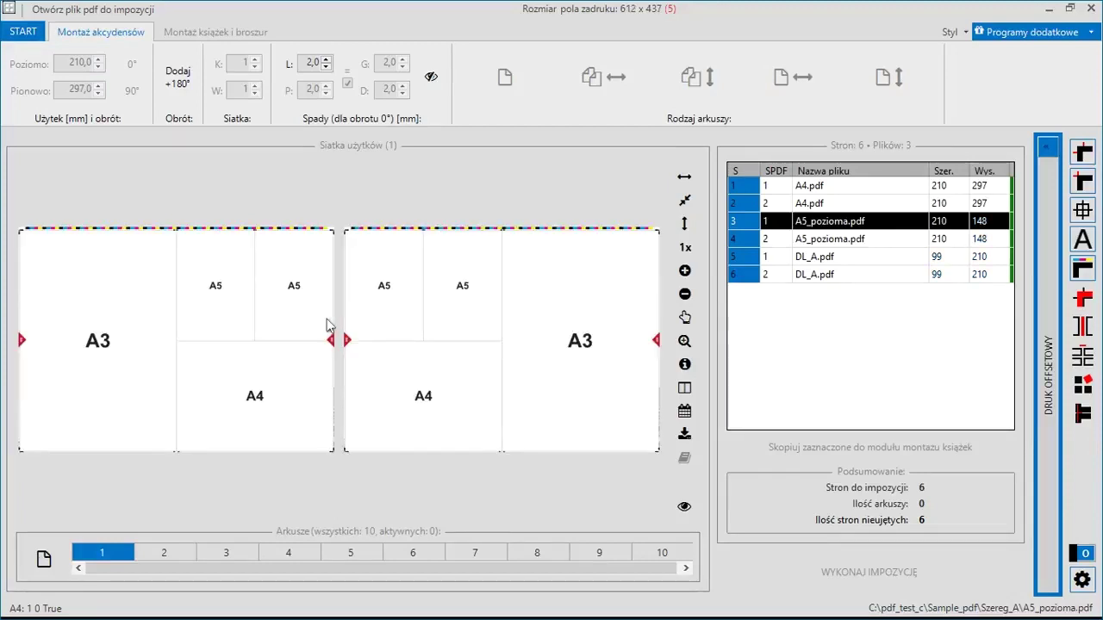
Step: Divide the front sheet's left A3 half into 2xA4 and its lower A4 slot into 3xDL
{"action": "right_click", "coordinate": [92, 344]}
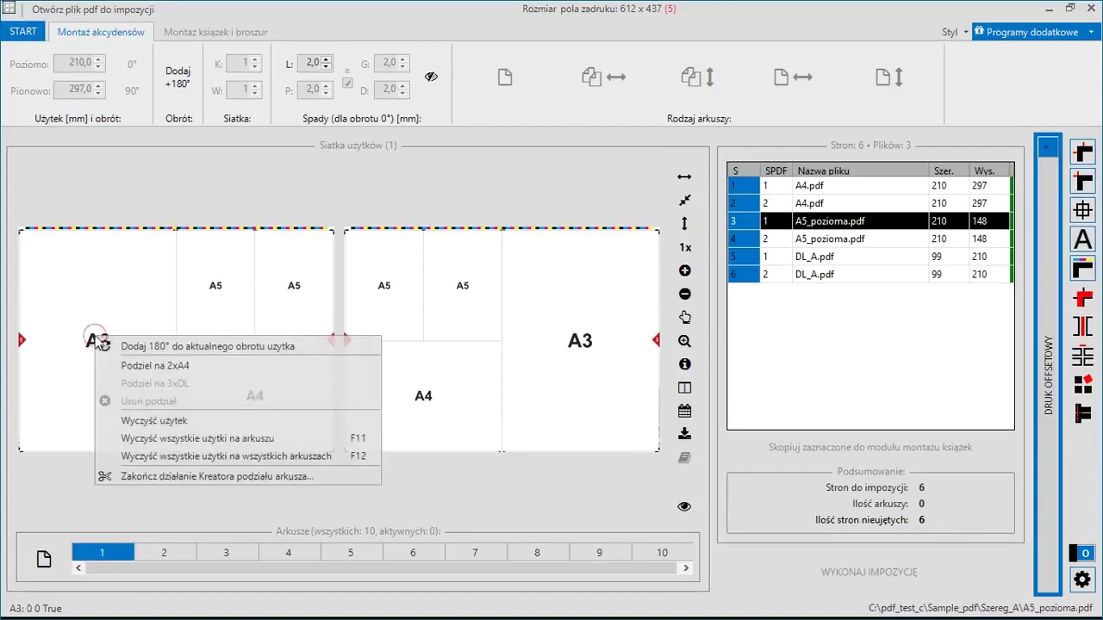
{"action": "left_click", "coordinate": [168, 363]}
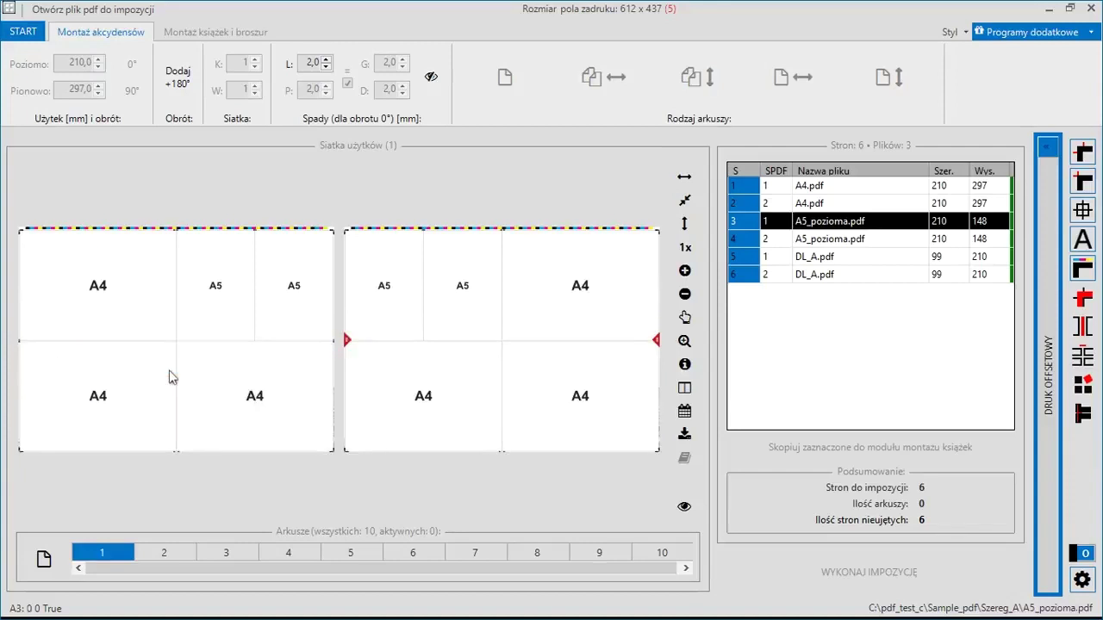
{"action": "right_click", "coordinate": [79, 380]}
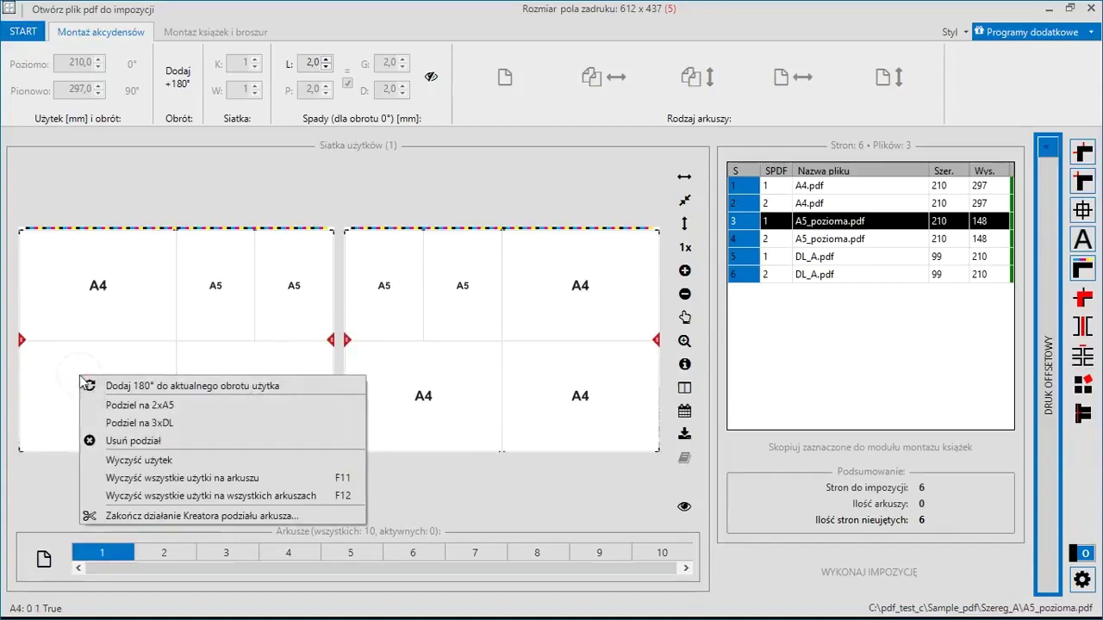
{"action": "left_click", "coordinate": [151, 424]}
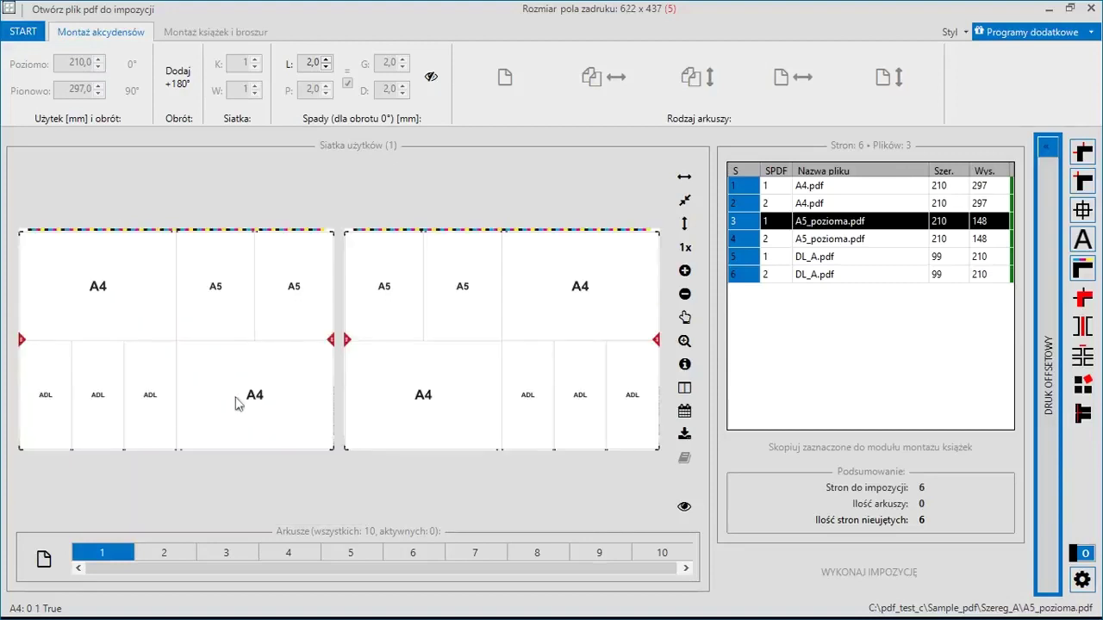
Step: Place page 1 of A4.pdf in the front sheet's upper-left A4 slot together with page 2 in the matching back slot
{"action": "left_click", "coordinate": [830, 185]}
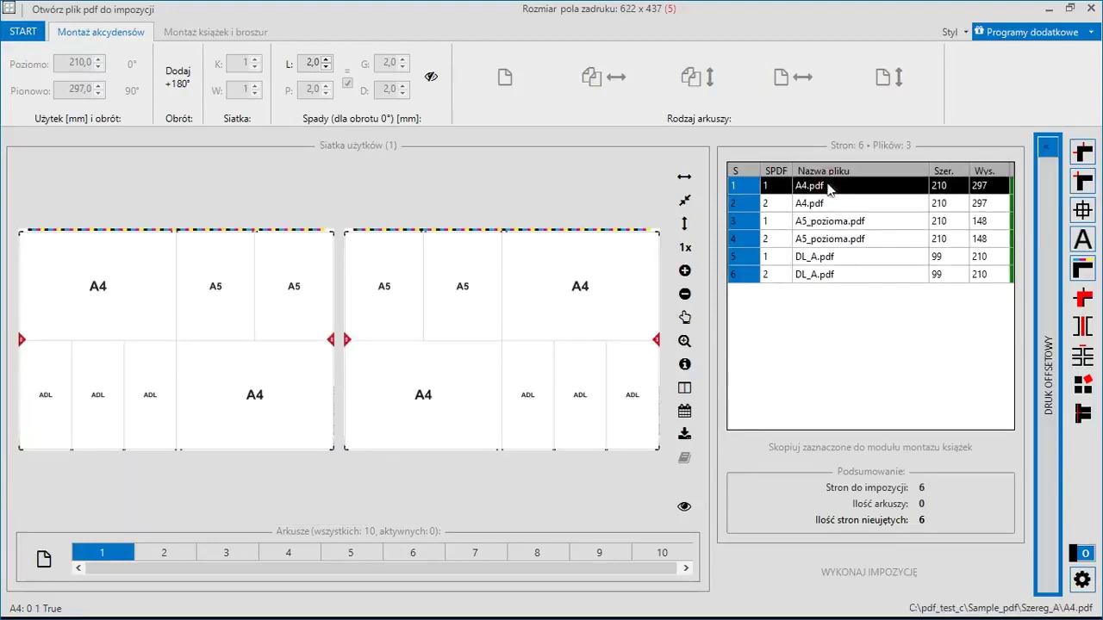
{"action": "key", "text": "F2"}
{"action": "left_click", "coordinate": [119, 286]}
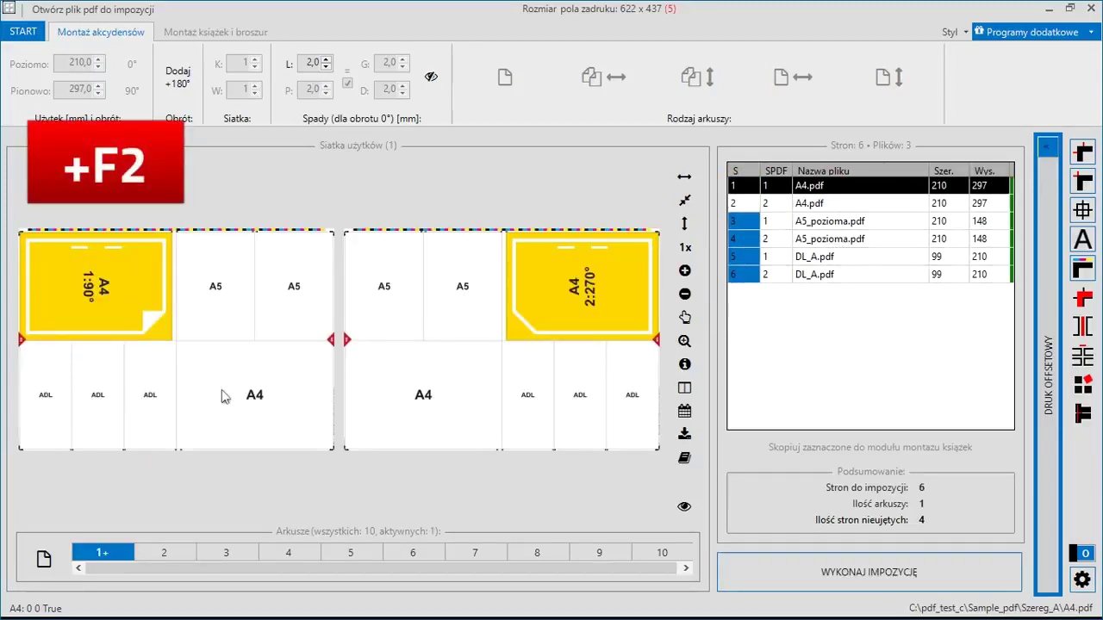
Step: Fill the remaining front-and-back A4 slot with A4.pdf and both A5 slots with A5_pozioma.pdf, placing page 1 of the outer A5 on the back
{"action": "left_click", "coordinate": [222, 390]}
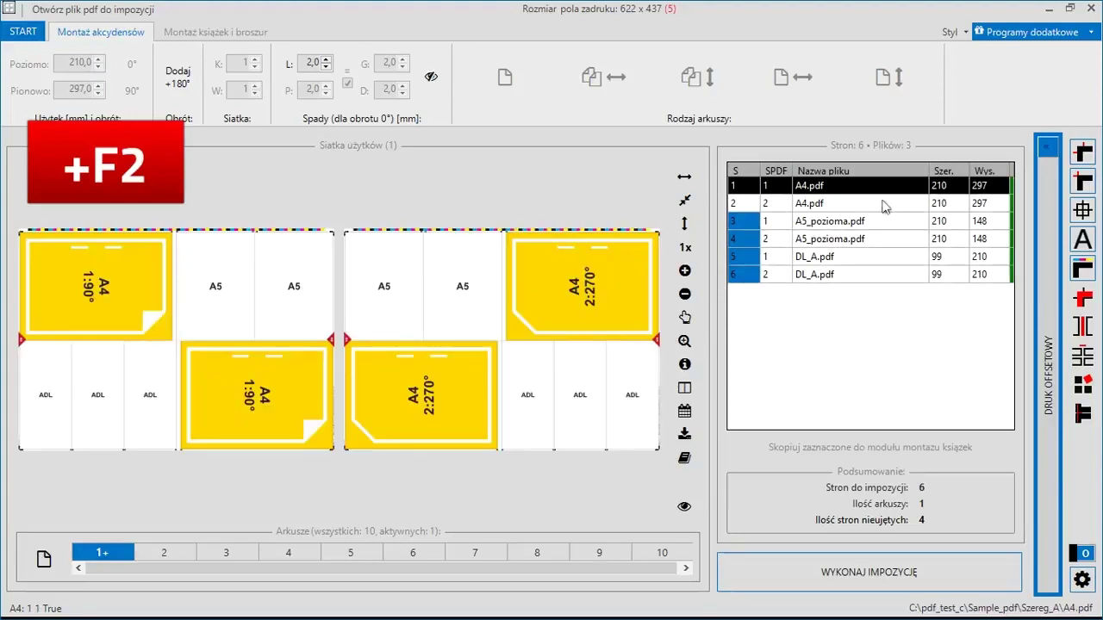
{"action": "left_click", "coordinate": [850, 222]}
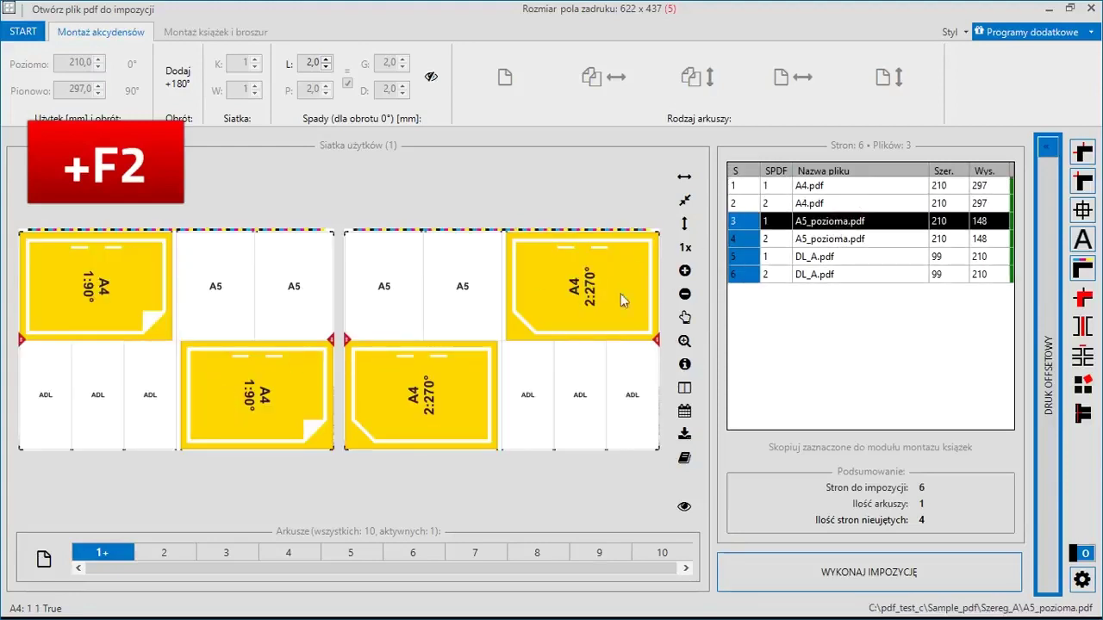
{"action": "left_click", "coordinate": [228, 284]}
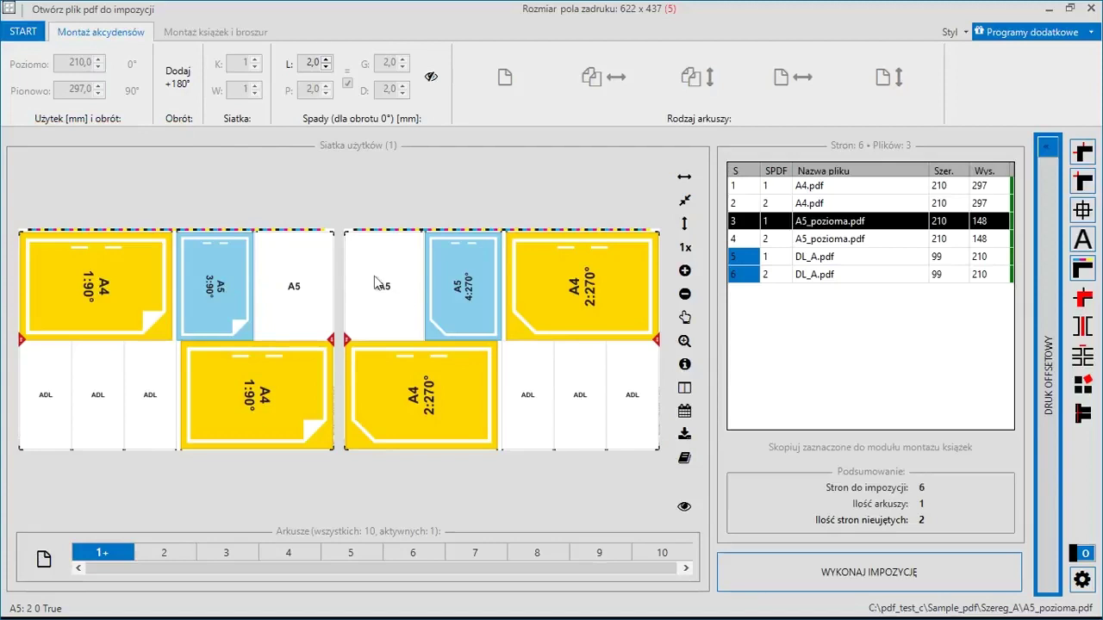
{"action": "left_click", "coordinate": [375, 277]}
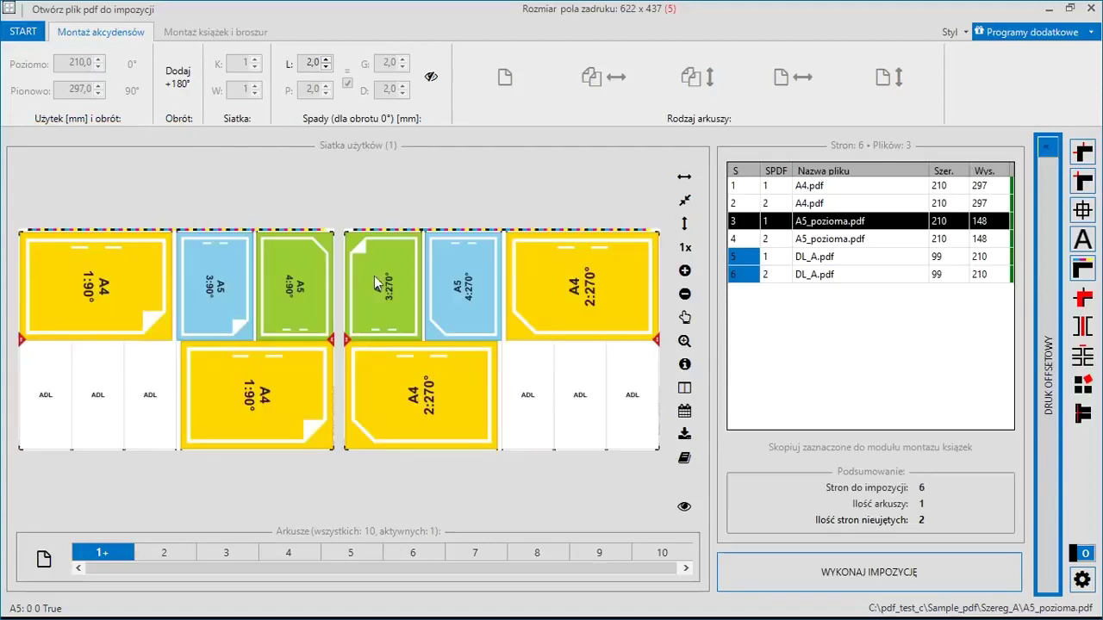
Step: Fill the three DL slots with page 1 of DL_A.pdf on the front and page 2 on the back, and preview the sheet
{"action": "left_click", "coordinate": [832, 256]}
{"action": "left_click", "coordinate": [49, 414]}
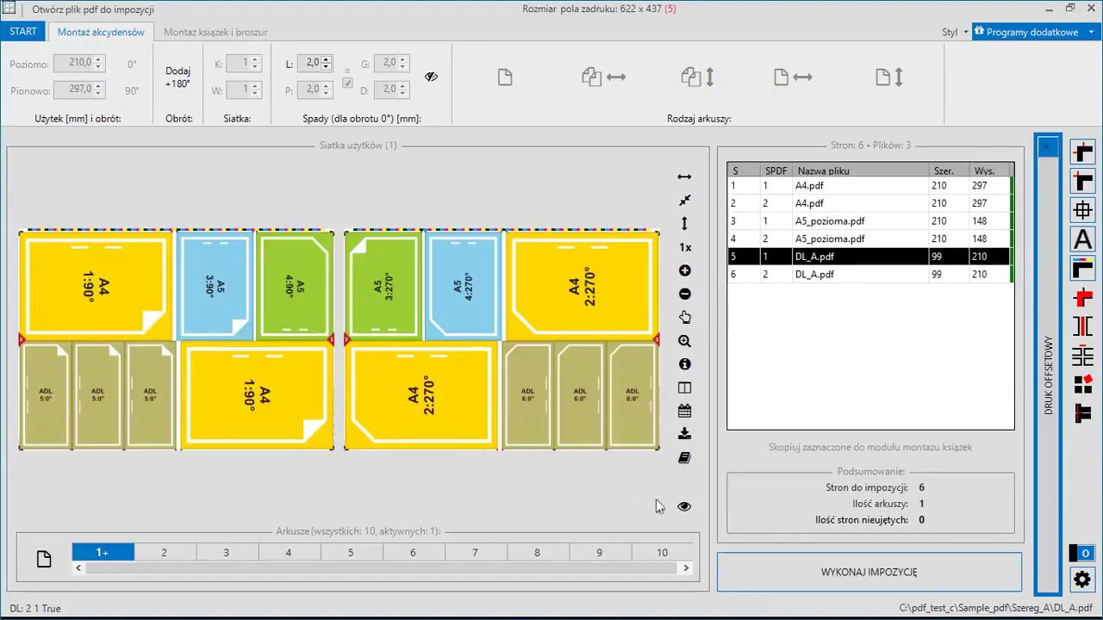
{"action": "left_click", "coordinate": [684, 507]}
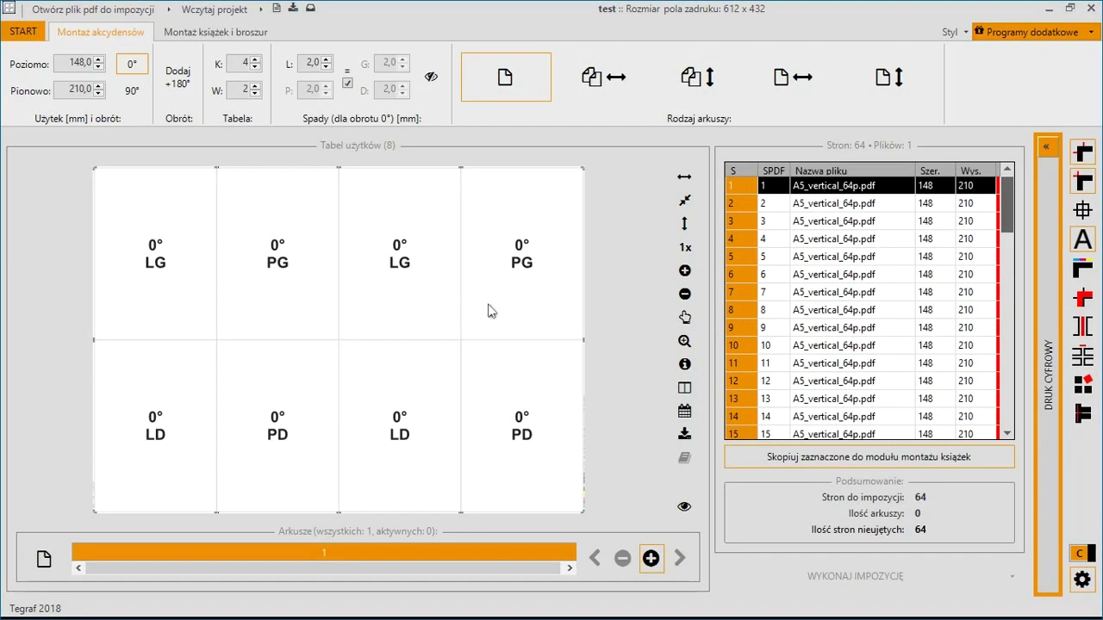
Step: Place page 1 of A5_vertical_64p.pdf in the first three upper slots and page 2 in the other five, and preview the sheet
{"action": "left_click_drag", "start_coordinate": [191, 274], "coordinate": [297, 290]}
{"action": "left_click", "coordinate": [398, 289]}
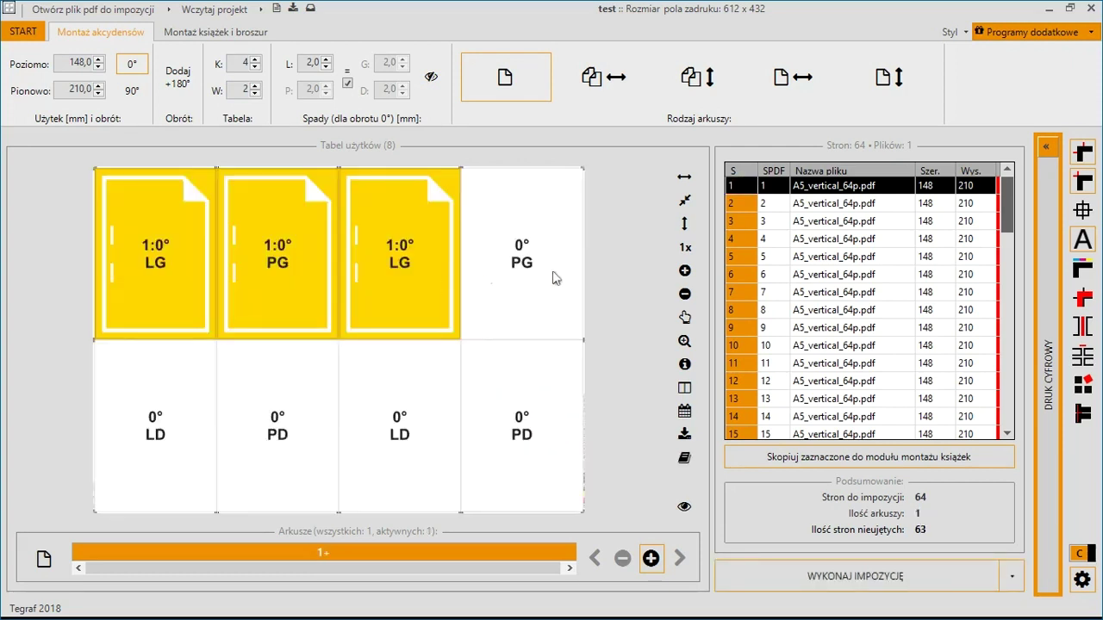
{"action": "left_click", "coordinate": [541, 298]}
{"action": "left_click", "coordinate": [538, 386]}
{"action": "left_click", "coordinate": [377, 385]}
{"action": "left_click", "coordinate": [246, 390]}
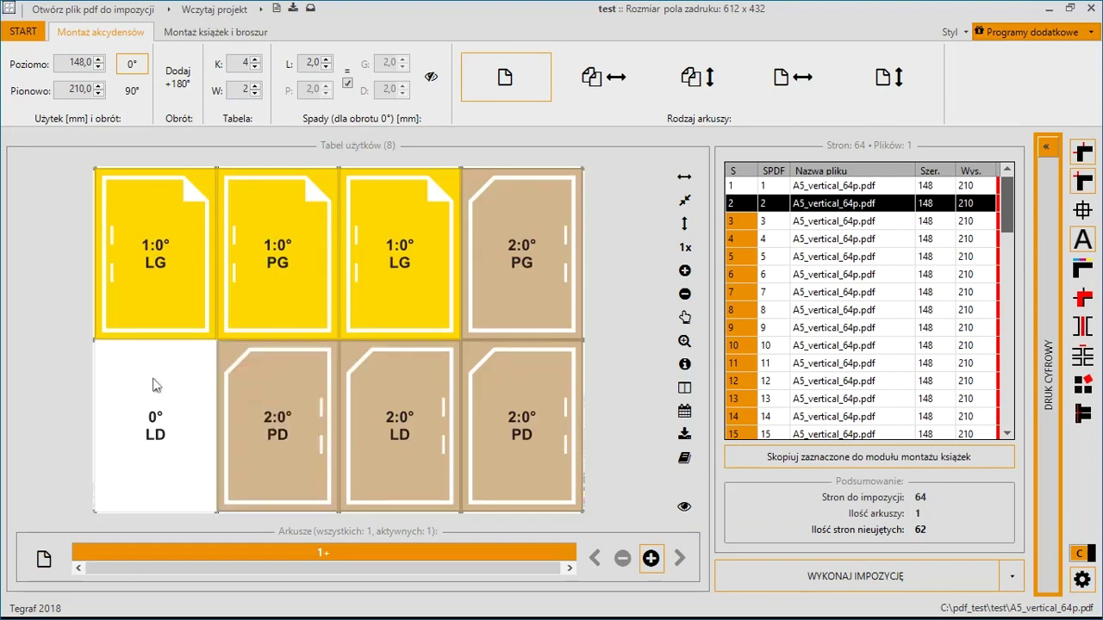
{"action": "left_click", "coordinate": [155, 384]}
{"action": "left_click", "coordinate": [684, 510]}
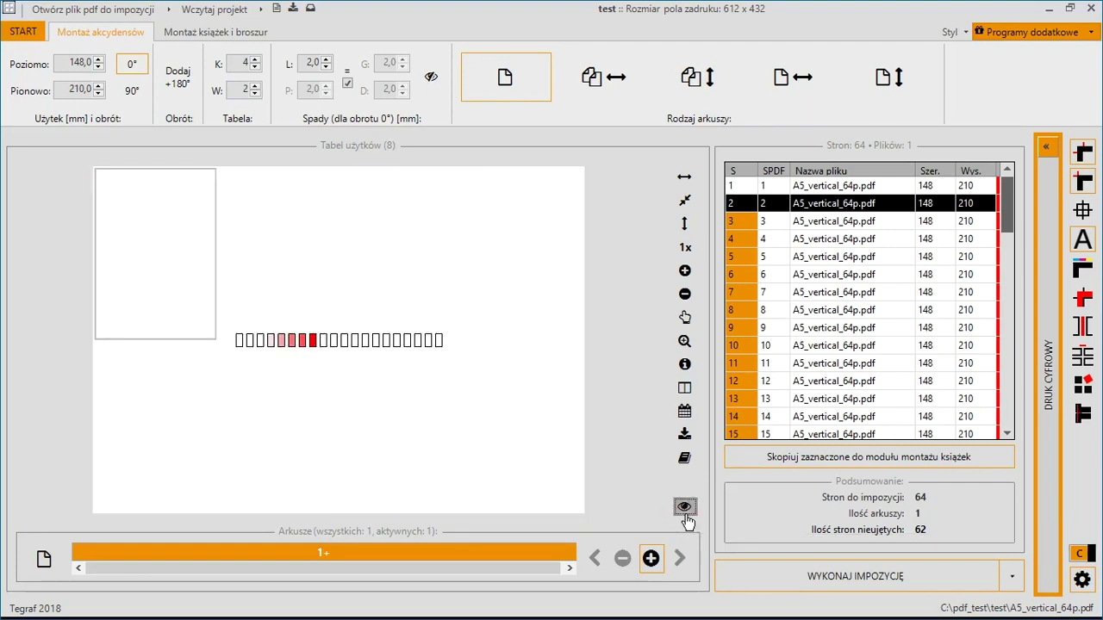
{"action": "left_click", "coordinate": [685, 508]}
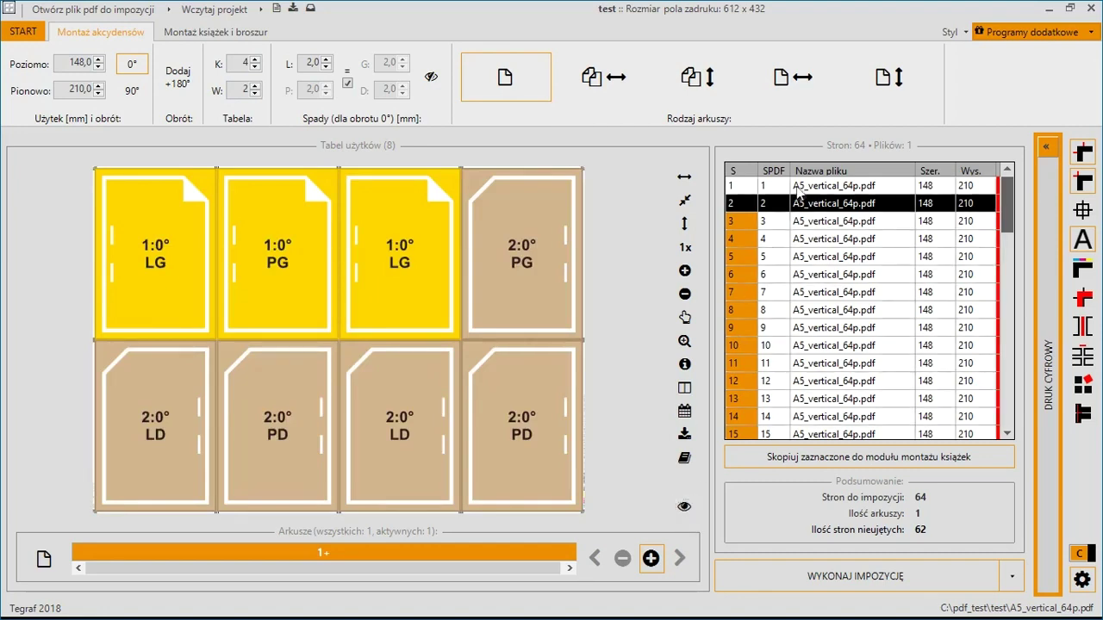
Step: Fill further sheets following the first sheet's pattern and save the imposition as A5_vertical_64p.pdf in the test folder
{"action": "right_click", "coordinate": [798, 191]}
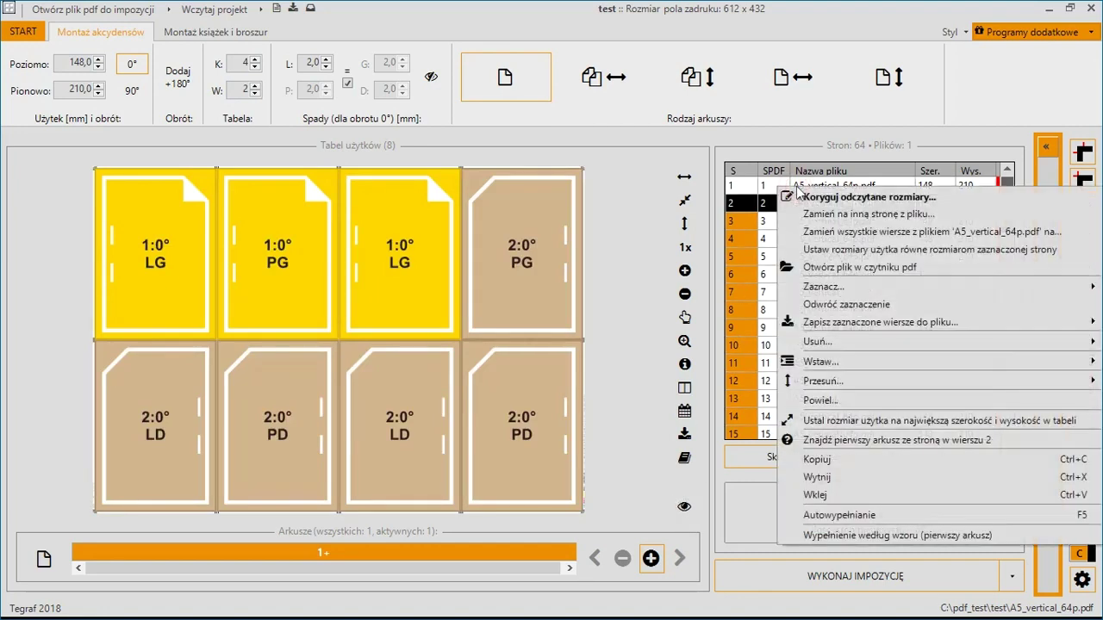
{"action": "left_click", "coordinate": [871, 535]}
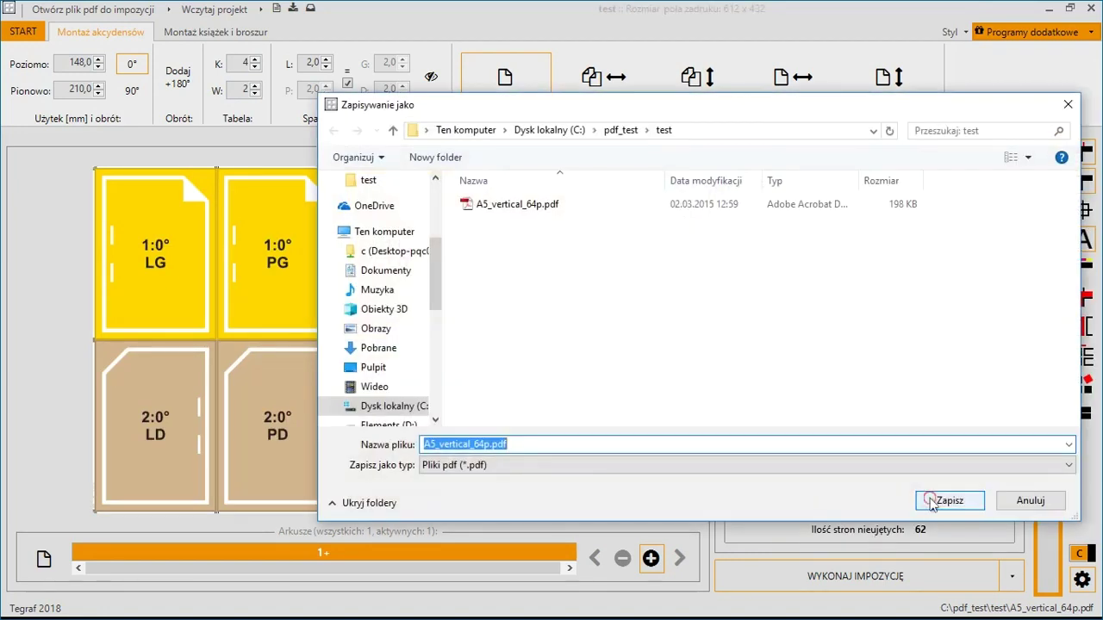
{"action": "left_click", "coordinate": [948, 500]}
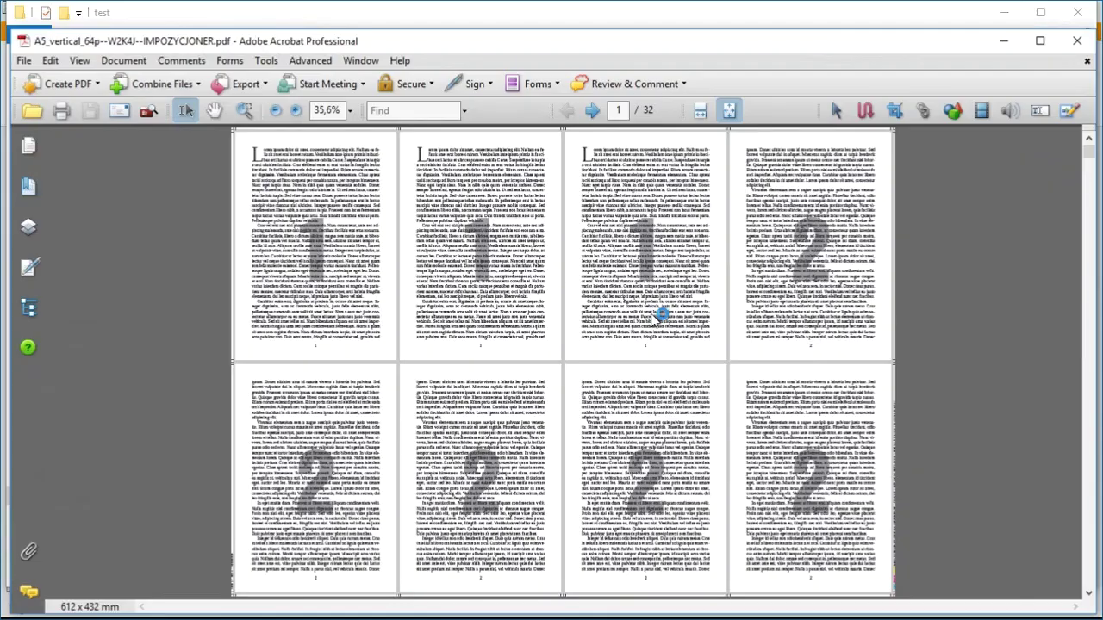
Step: Page through the imposed PDF up to sheet 5 to check the repeated page arrangement
{"action": "left_click", "coordinate": [592, 111]}
{"action": "left_click", "coordinate": [591, 111]}
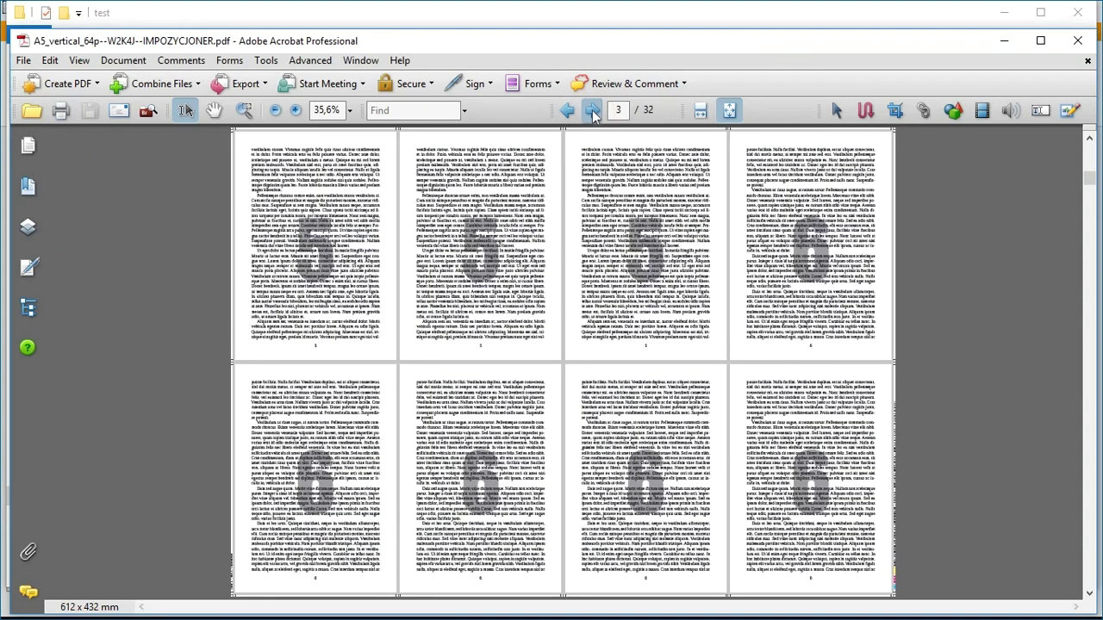
{"action": "left_click", "coordinate": [592, 111]}
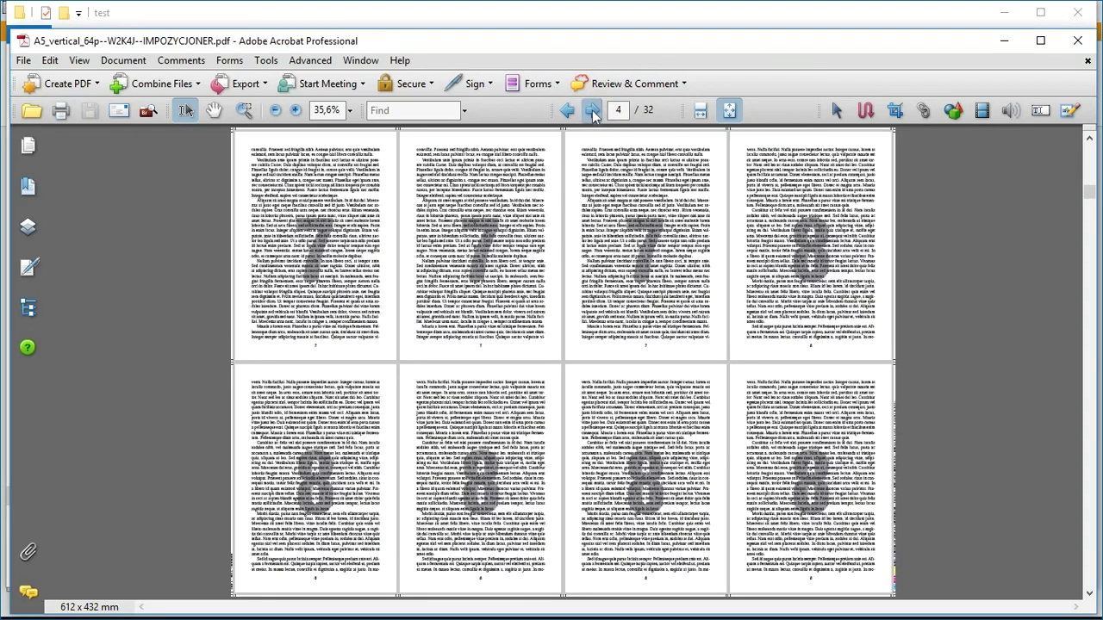
{"action": "left_click", "coordinate": [591, 111]}
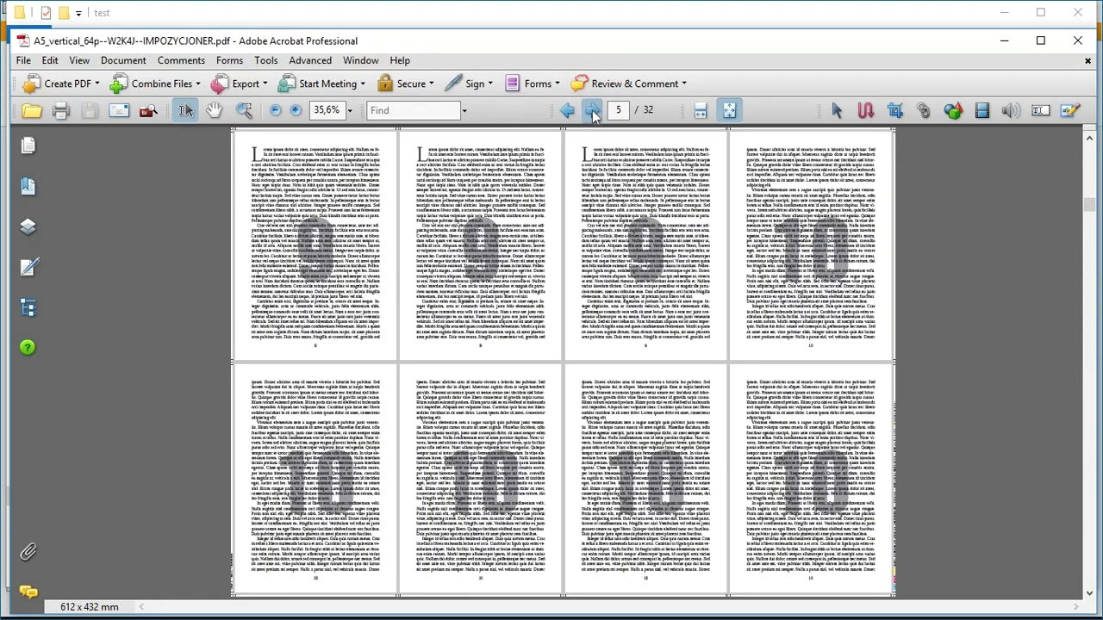